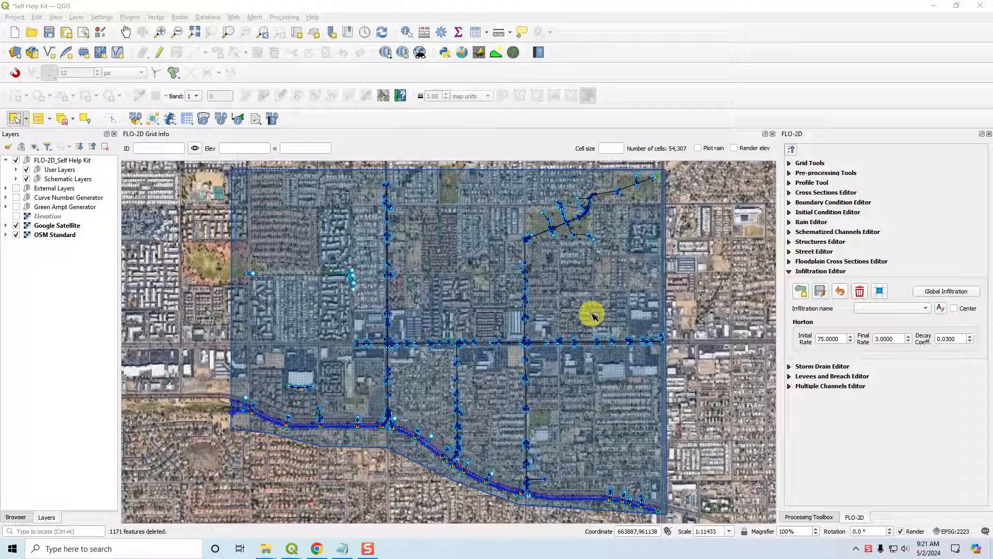
- Review the Global Horton initial rate, final rate and decay coefficient in the global infiltration parameters and accept them
{"action": "left_click", "coordinate": [947, 291]}
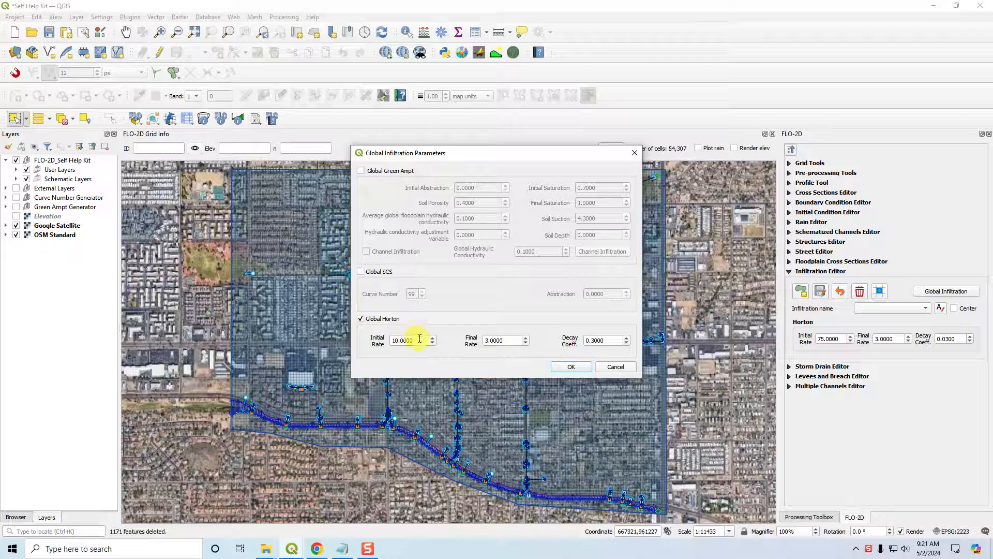
{"action": "left_click_drag", "start_coordinate": [419, 339], "coordinate": [383, 340]}
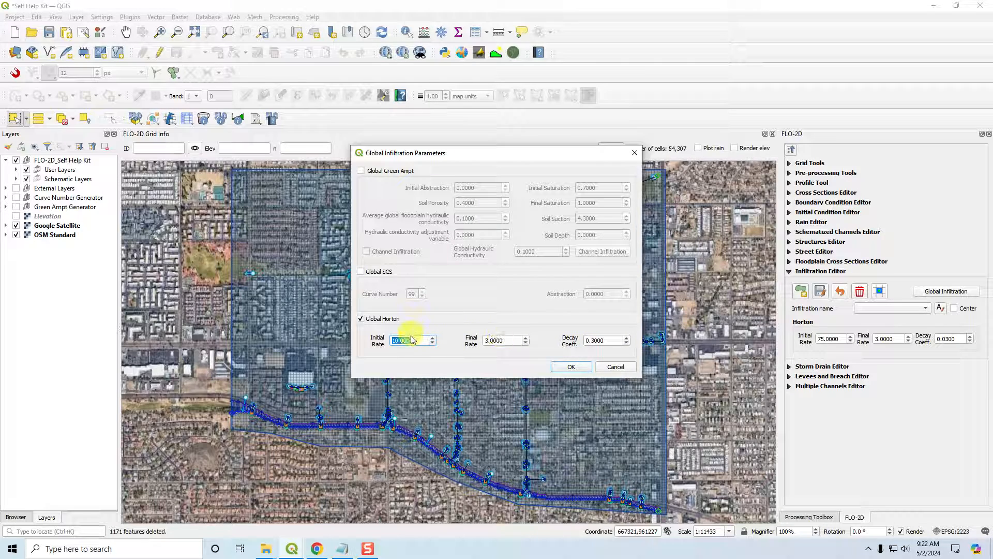
{"action": "left_click", "coordinate": [572, 366]}
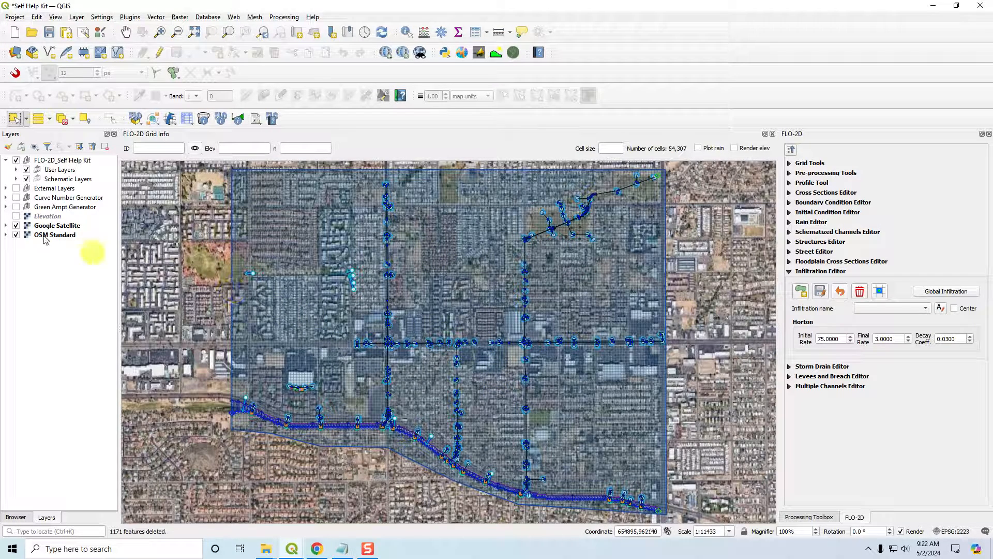
- Show the Infiltration Horton SCS external layer and hide the Land Use 2018, Soil 2018 and Soil 2023 layers
{"action": "left_click", "coordinate": [17, 170]}
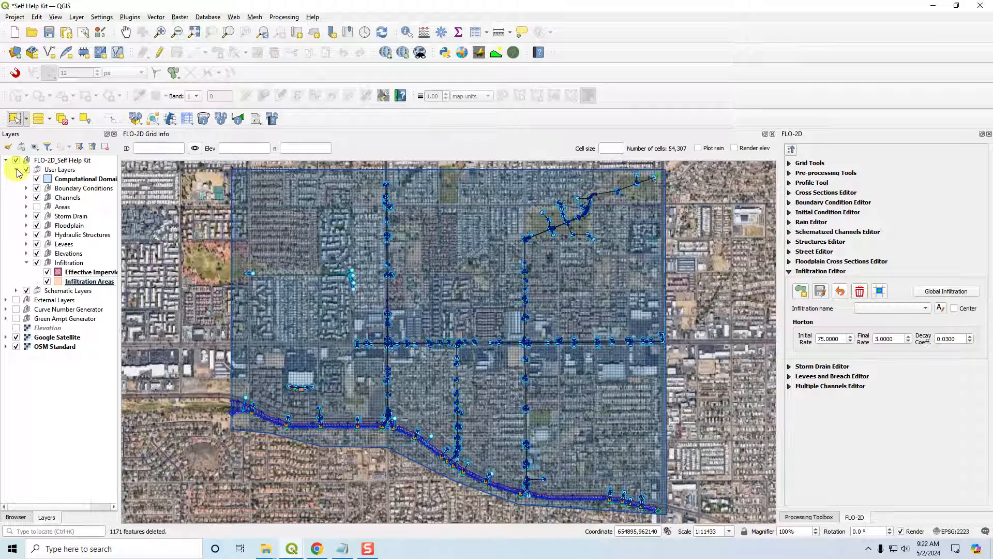
{"action": "left_click", "coordinate": [99, 282]}
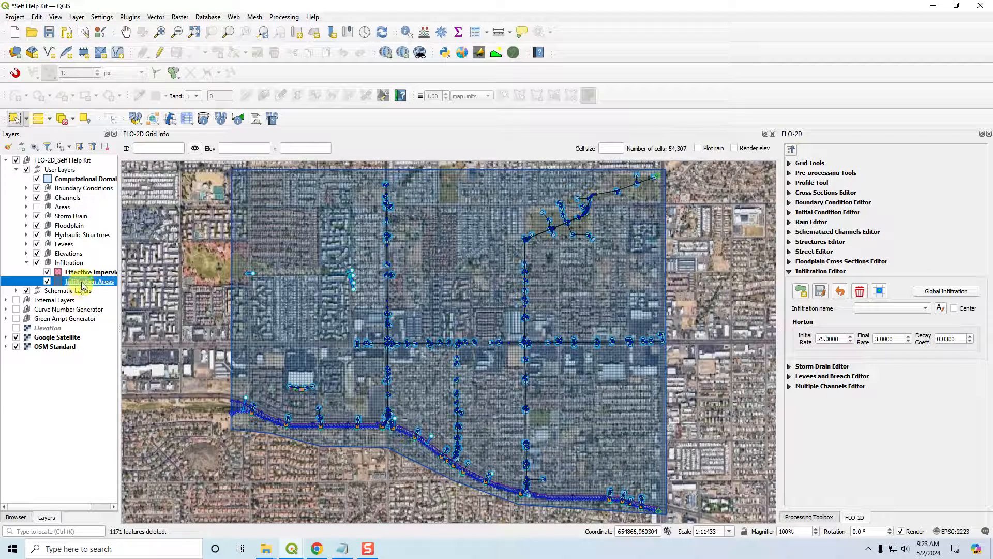
{"action": "left_click", "coordinate": [7, 300]}
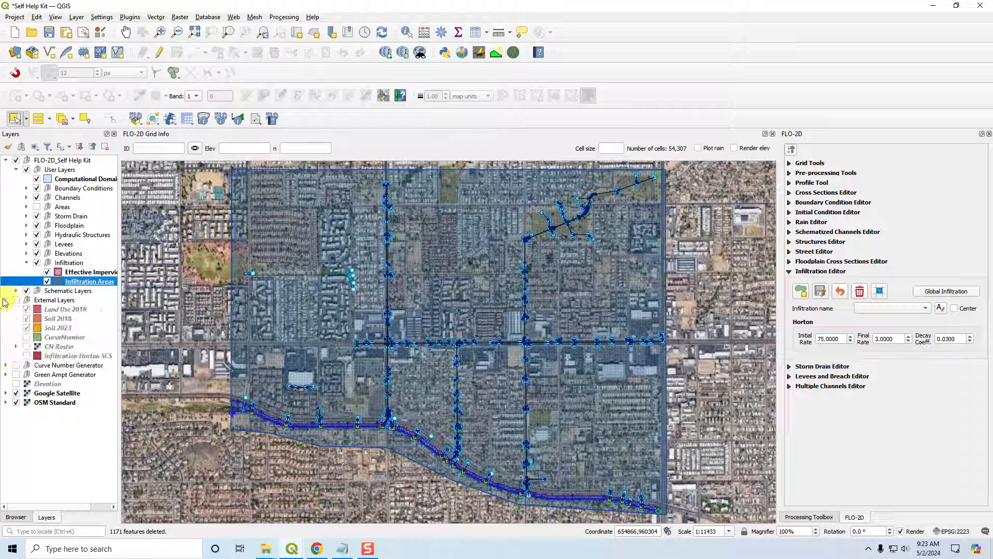
{"action": "left_click", "coordinate": [27, 356]}
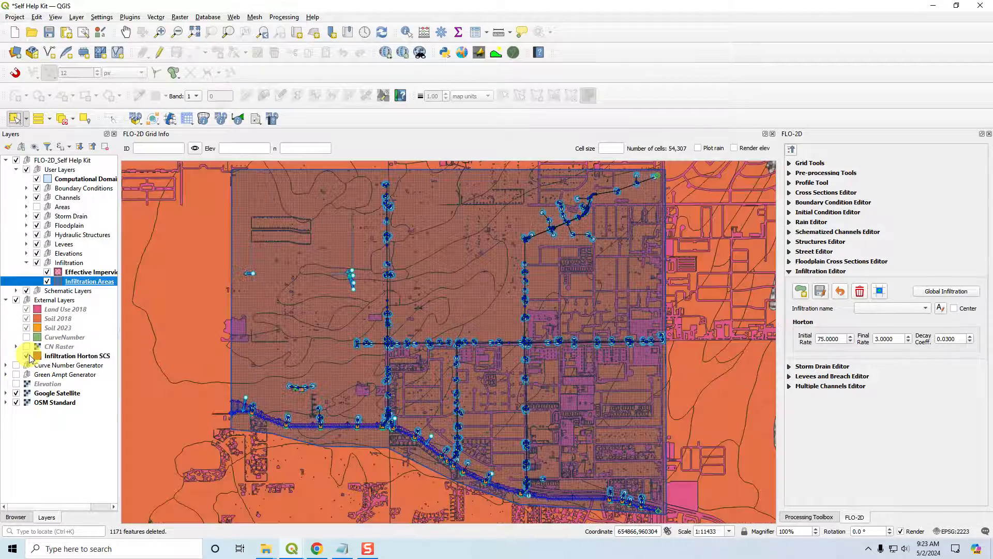
{"action": "left_click", "coordinate": [26, 309]}
{"action": "left_click", "coordinate": [27, 319]}
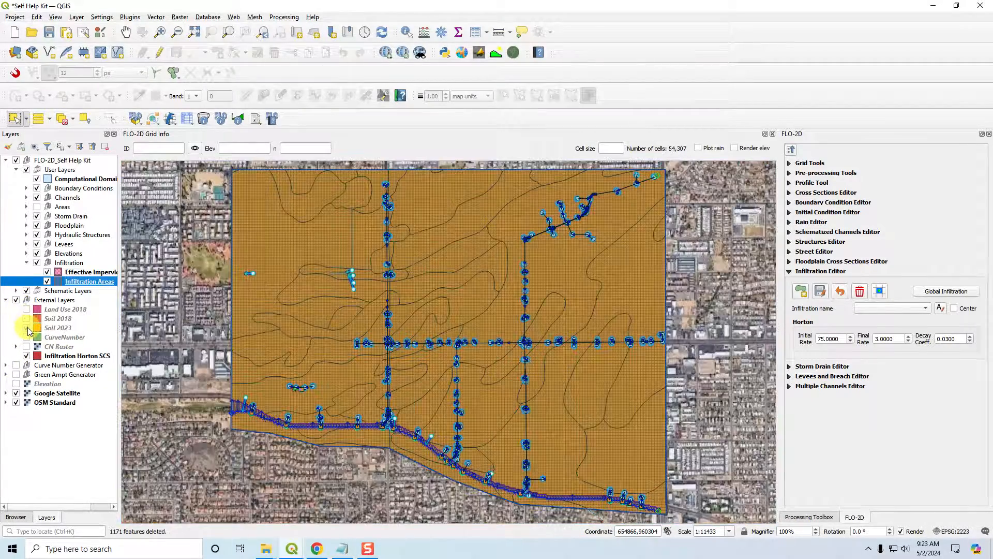
{"action": "left_click", "coordinate": [27, 328]}
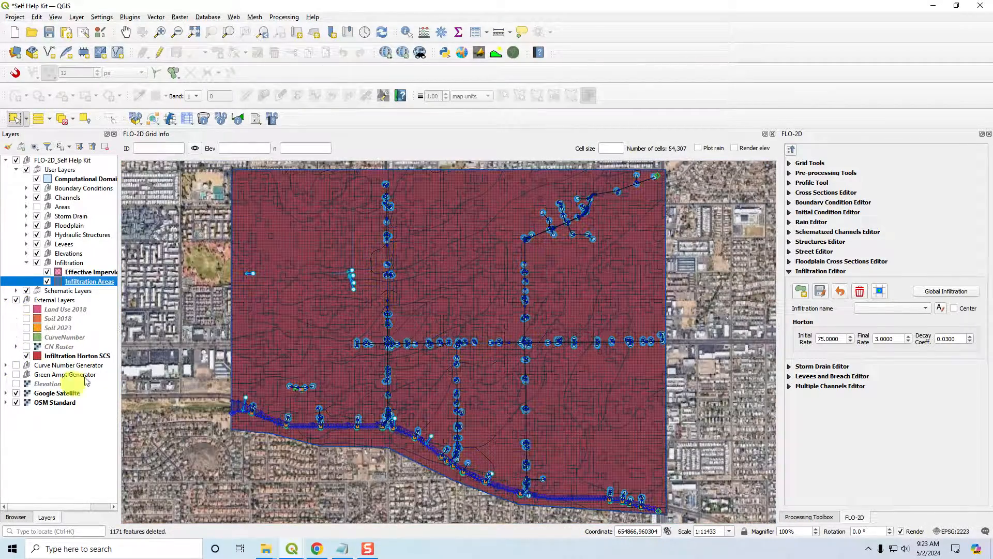
- Open the attribute table of the Infiltration Horton SCS layer and turn on editing
{"action": "left_click", "coordinate": [71, 356]}
{"action": "right_click", "coordinate": [71, 356]}
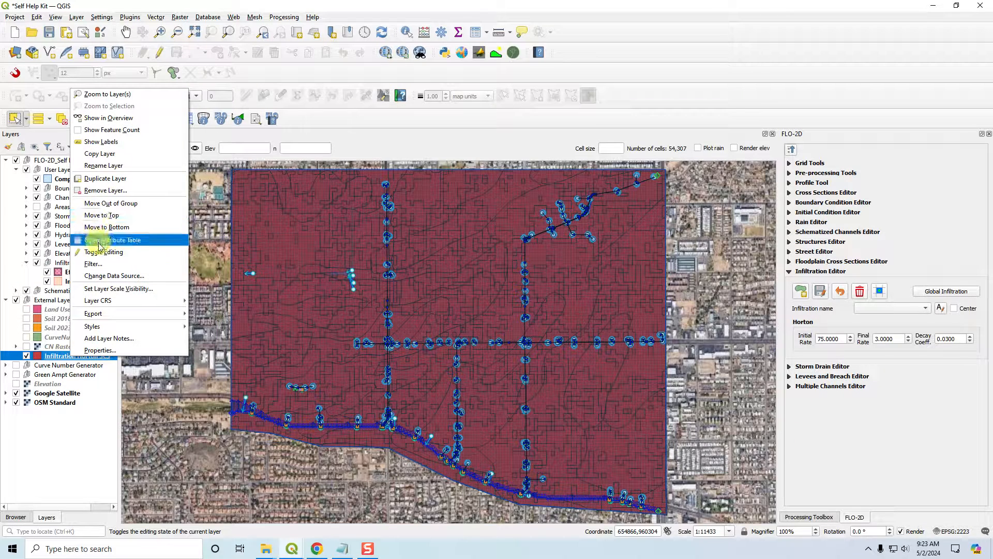
{"action": "left_click", "coordinate": [147, 241]}
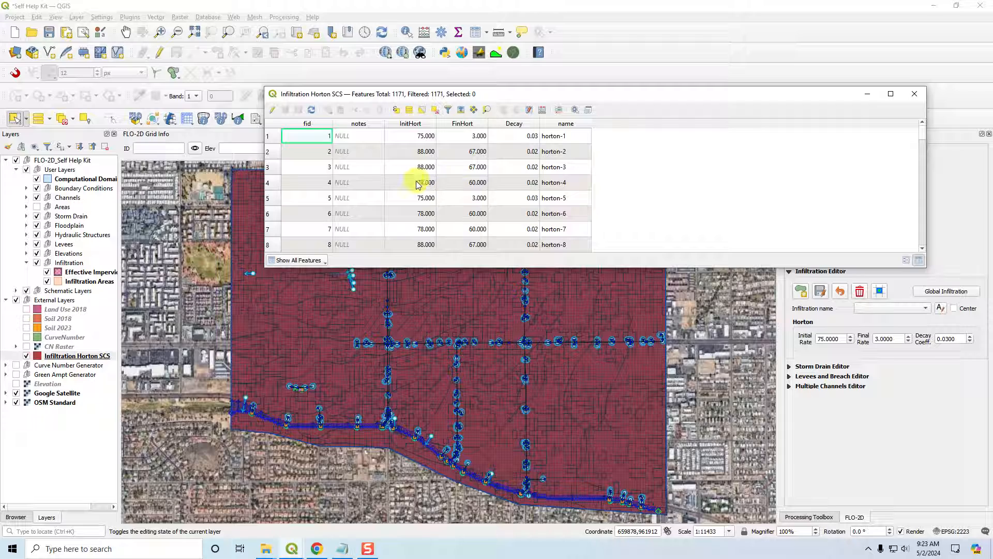
{"action": "left_click_drag", "start_coordinate": [464, 89], "coordinate": [468, 54]}
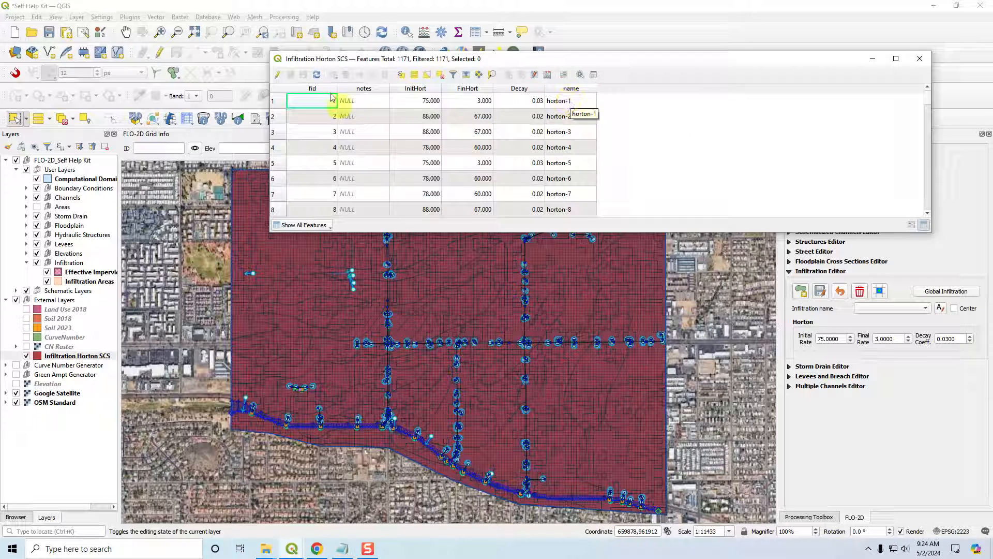
{"action": "left_click", "coordinate": [278, 76]}
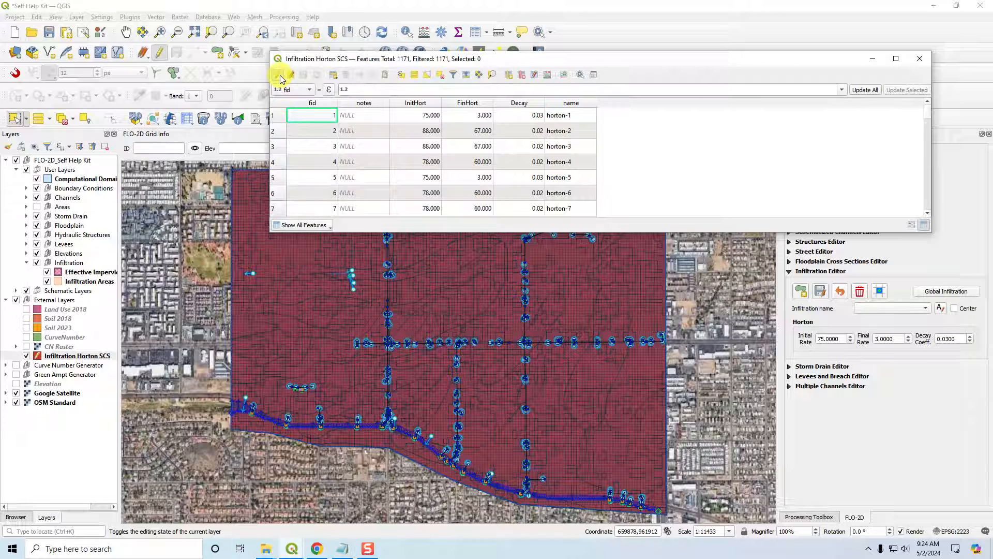
{"action": "left_click", "coordinate": [505, 76]}
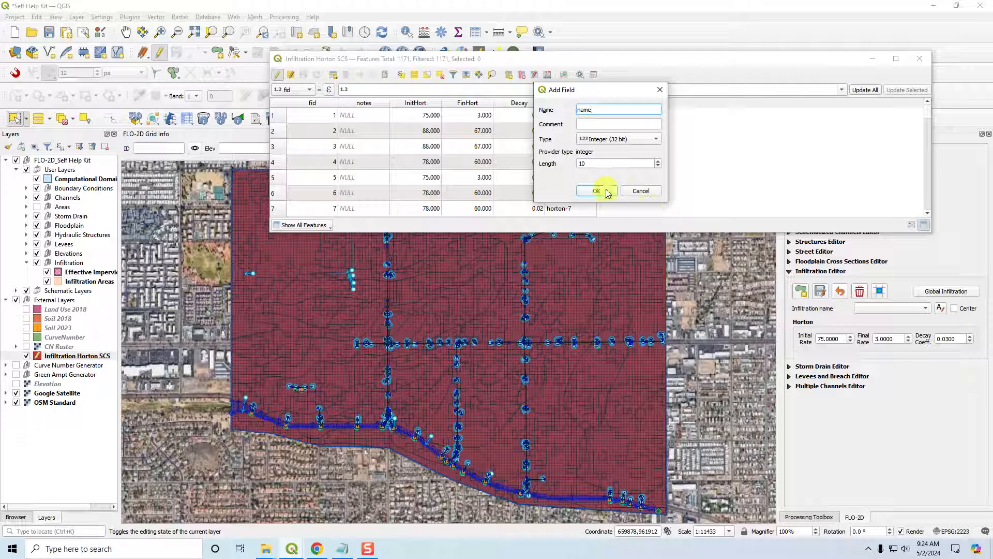
{"action": "left_click", "coordinate": [607, 140]}
{"action": "left_click", "coordinate": [605, 171]}
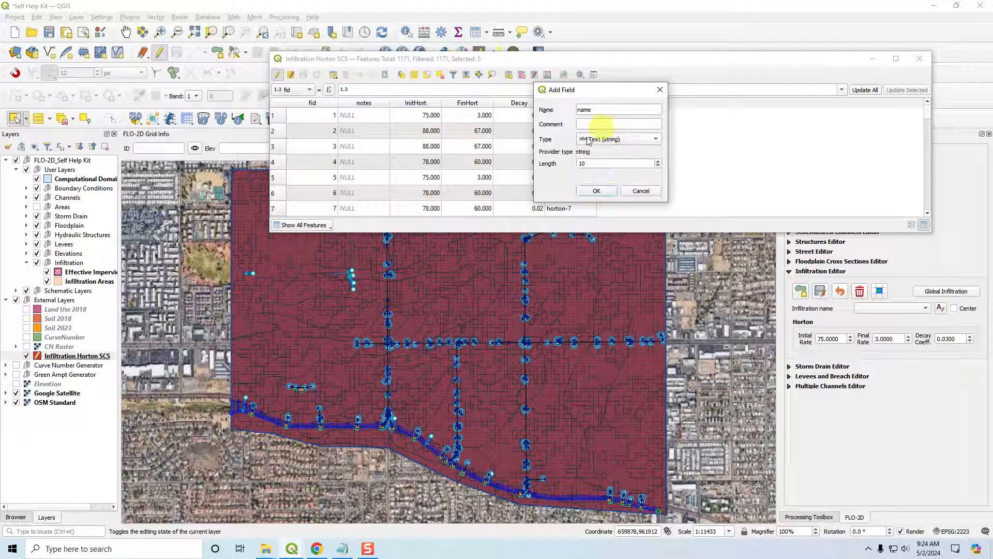
{"action": "left_click", "coordinate": [642, 191]}
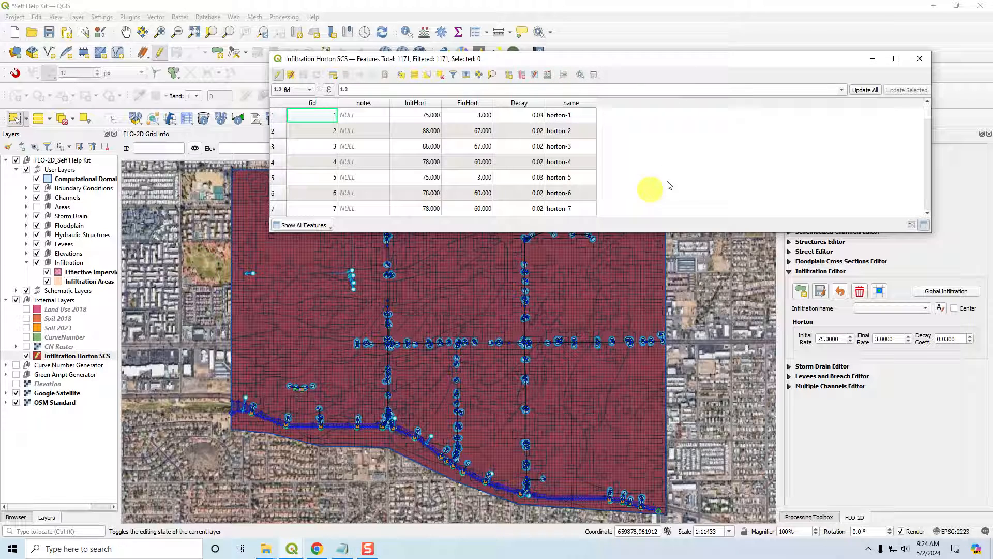
- Add a Text (string) field named name2 with length 10 to the Infiltration Horton SCS attribute table
{"action": "left_click", "coordinate": [512, 76]}
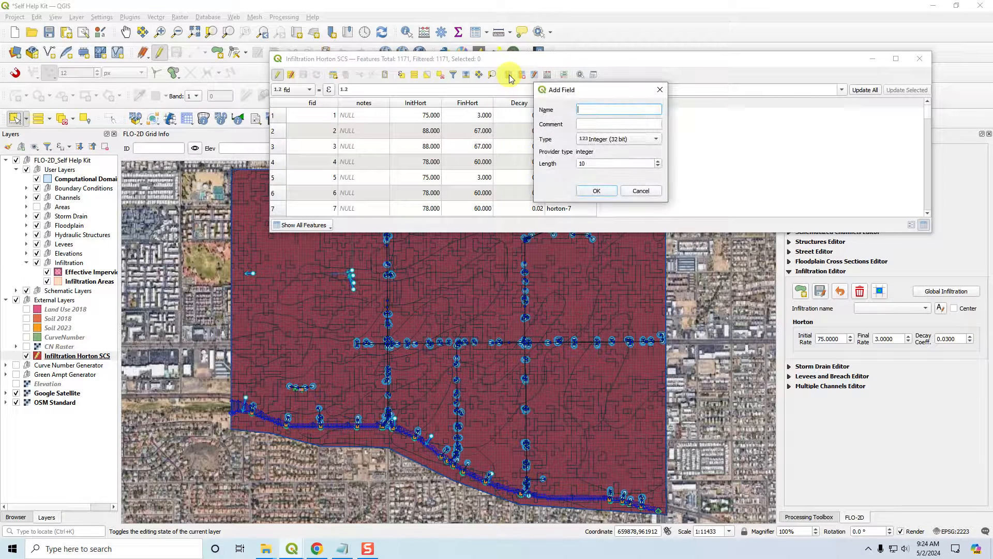
{"action": "type", "text": "name2"}
{"action": "left_click", "coordinate": [616, 138]}
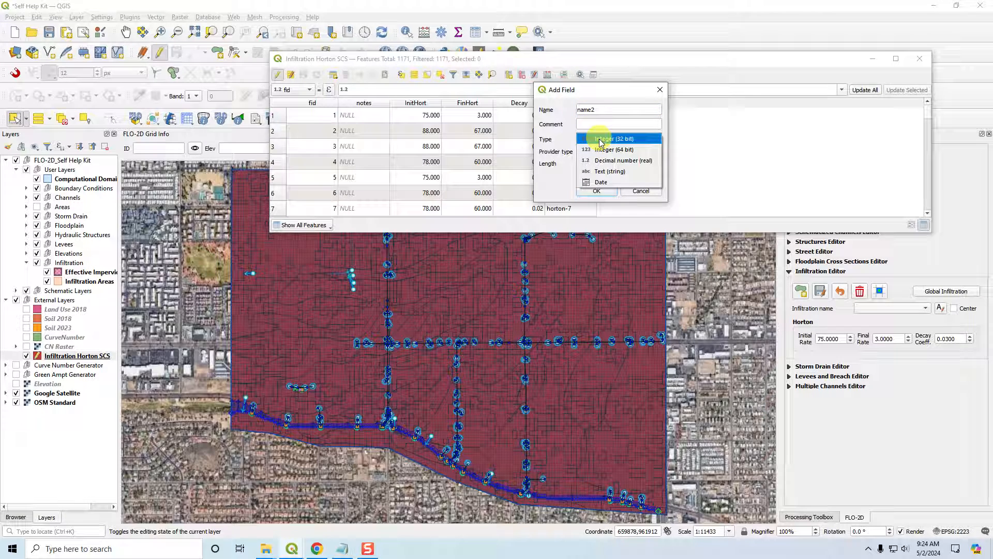
{"action": "left_click", "coordinate": [603, 171]}
{"action": "left_click", "coordinate": [596, 190]}
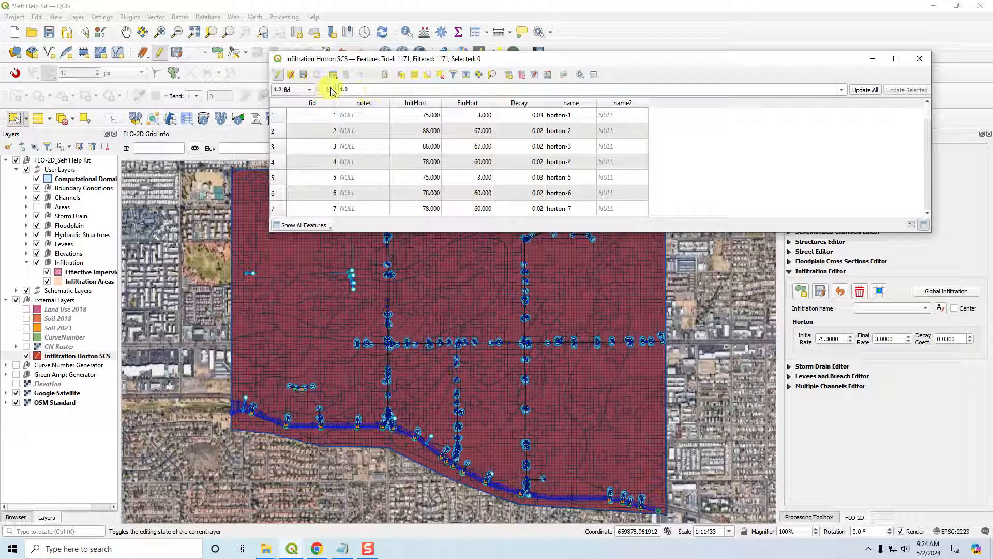
{"action": "left_click", "coordinate": [382, 90]}
{"action": "type", "text": "'"}
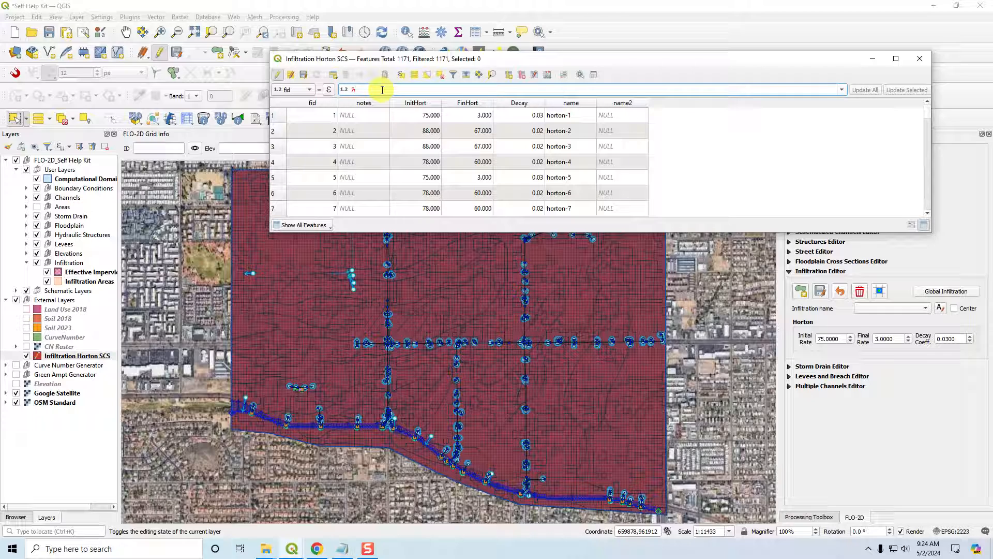
{"action": "type", "text": "'"}
{"action": "key", "text": "Left"}
{"action": "left_click_drag", "start_coordinate": [370, 90], "coordinate": [343, 88]}
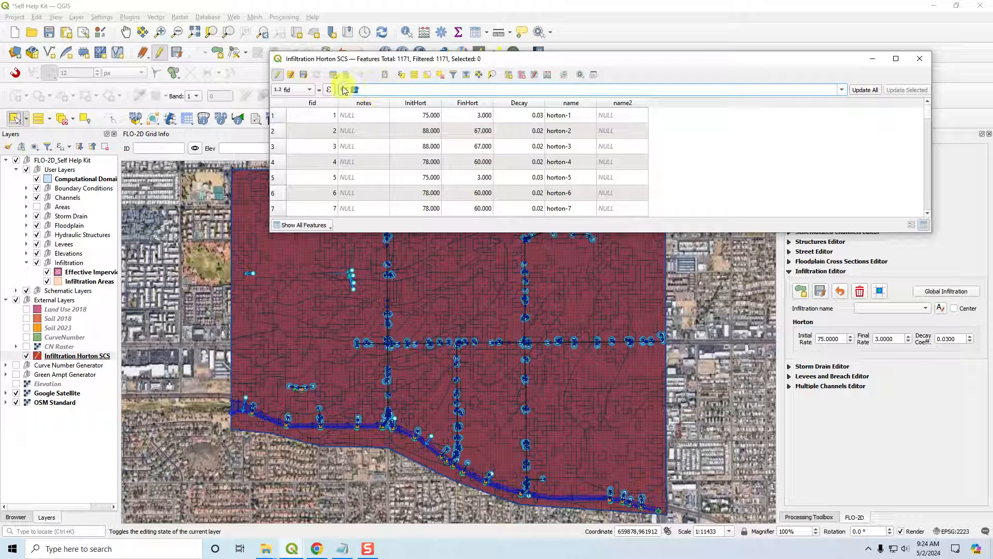
{"action": "type", "text": "1.2"}
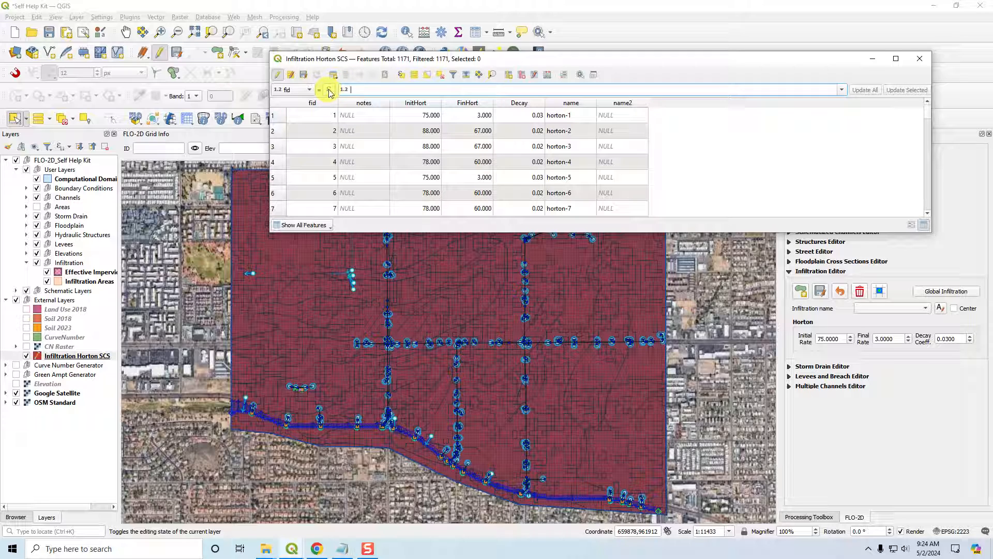
{"action": "left_click", "coordinate": [331, 90]}
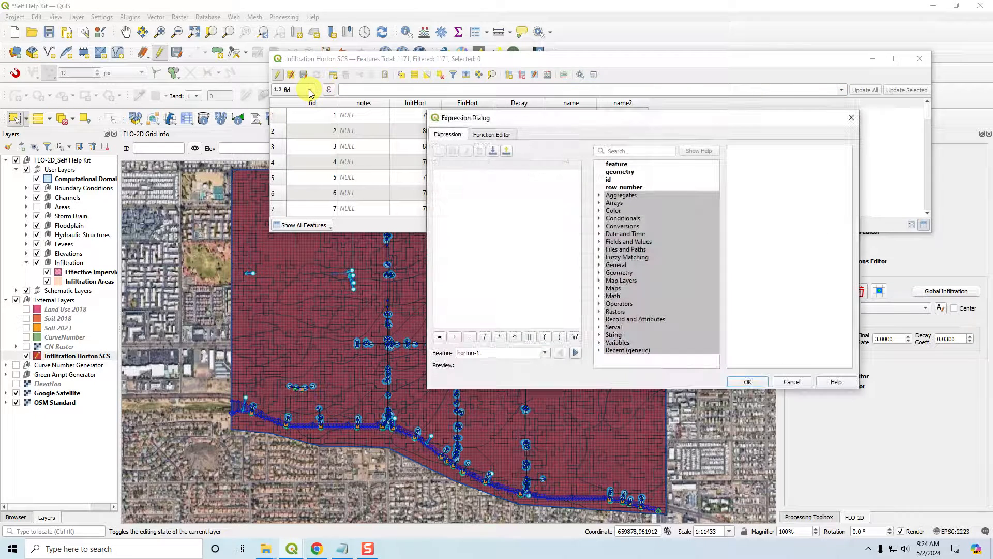
{"action": "left_click", "coordinate": [817, 381]}
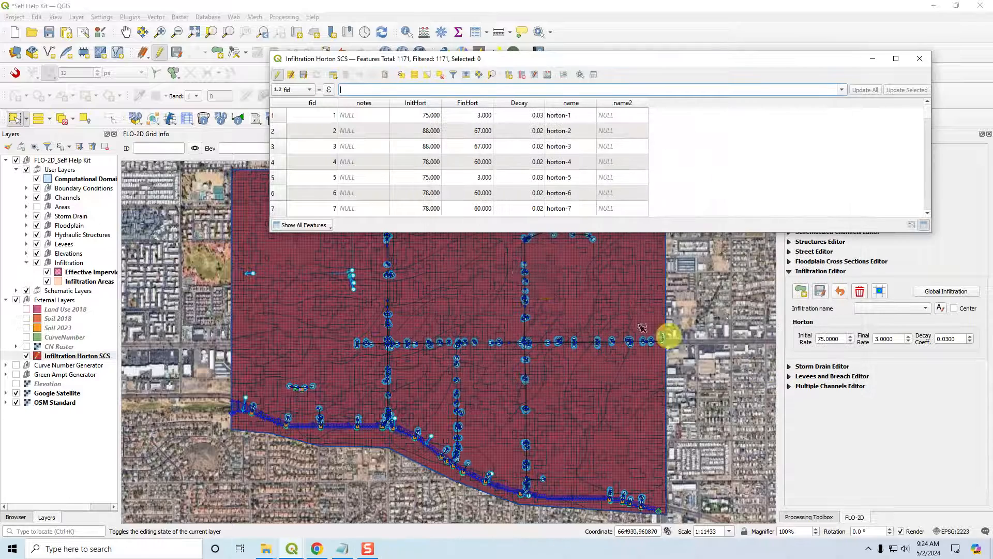
- Choose name2 as the field to update and start its expression with the String function concat
{"action": "left_click", "coordinate": [307, 91]}
{"action": "left_click", "coordinate": [299, 154]}
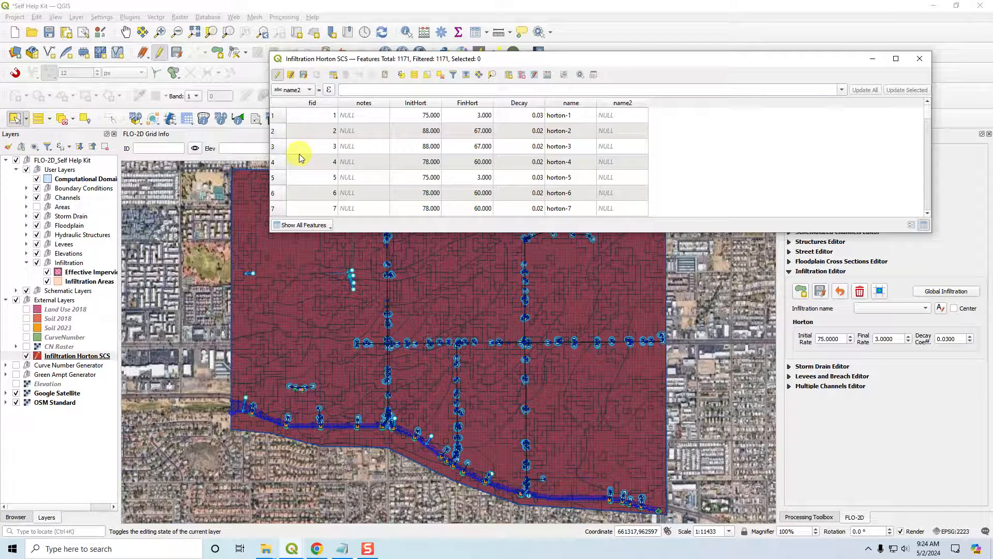
{"action": "left_click", "coordinate": [330, 91]}
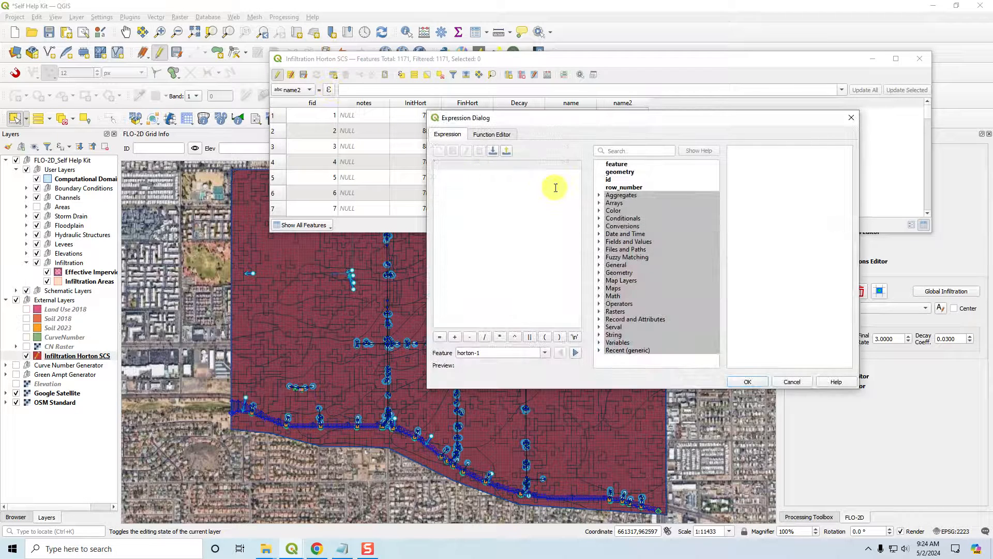
{"action": "left_click", "coordinate": [633, 149]}
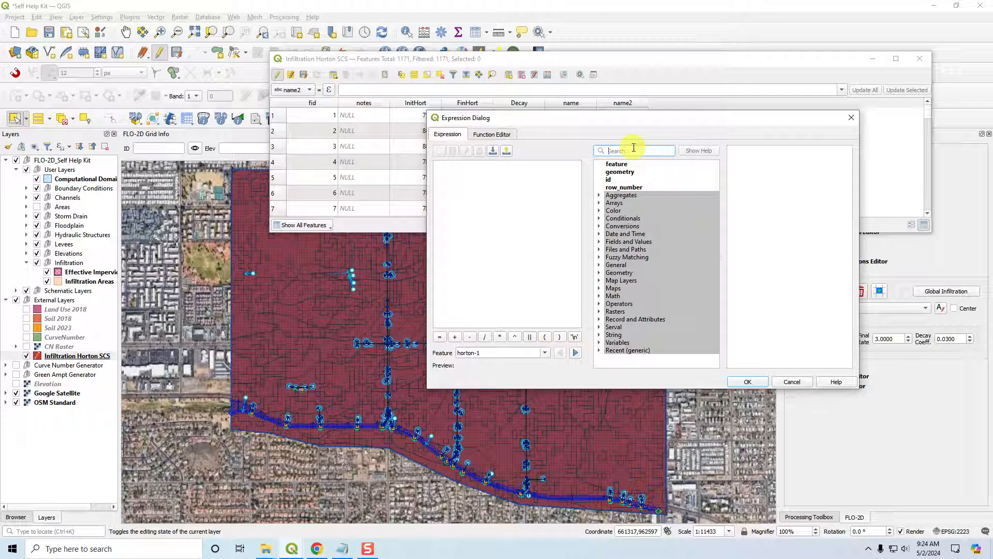
{"action": "type", "text": "concat"}
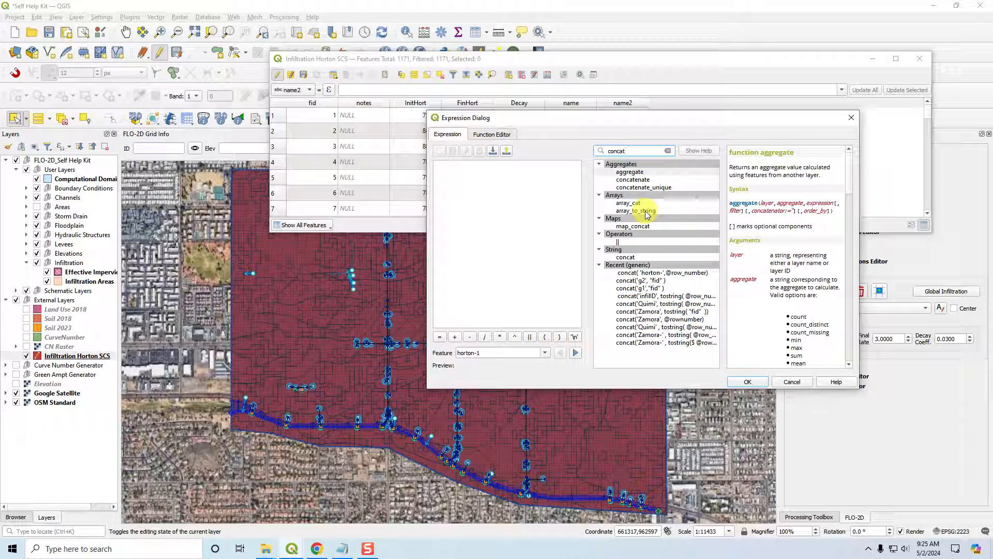
{"action": "left_click", "coordinate": [626, 258]}
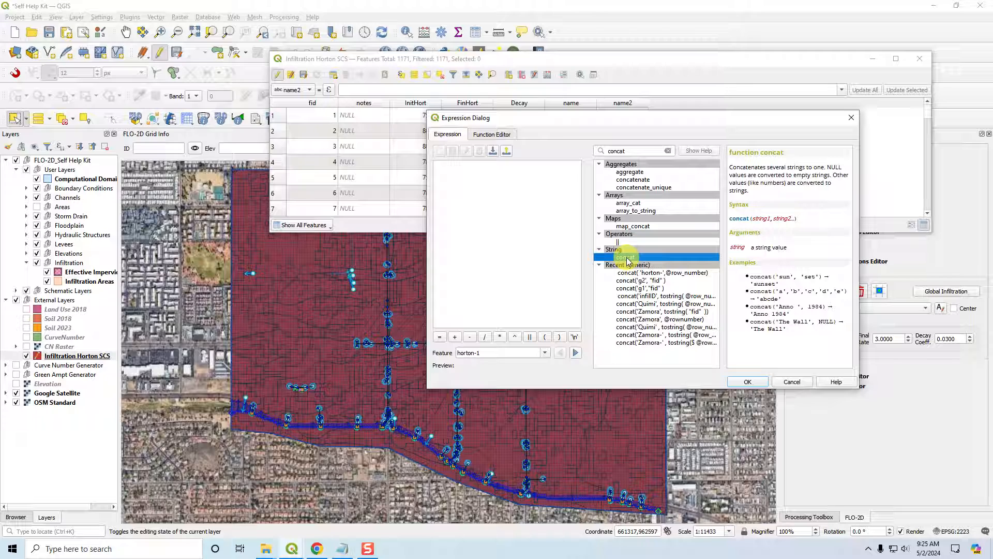
{"action": "double_click", "coordinate": [627, 258]}
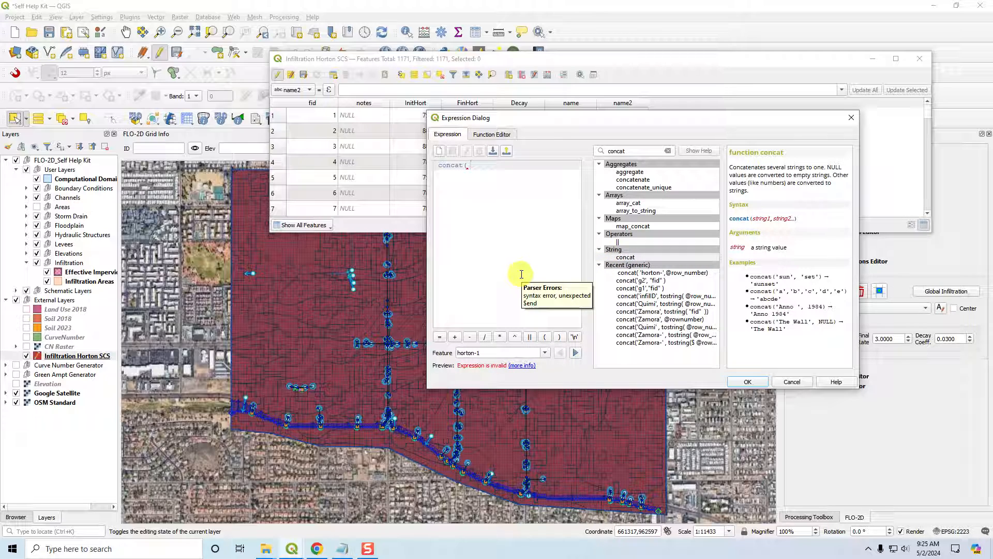
{"action": "left_click_drag", "start_coordinate": [550, 117], "coordinate": [536, 187]}
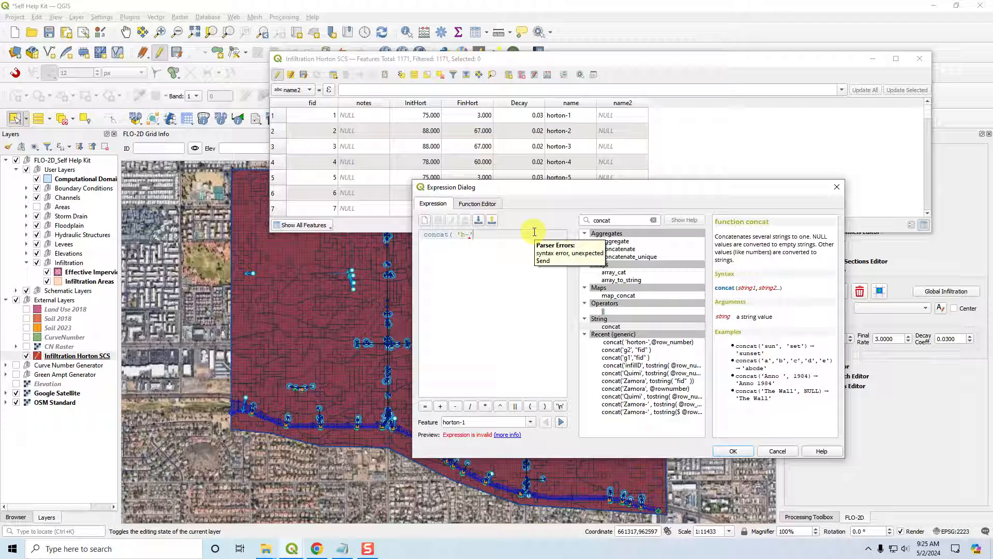
{"action": "type", "text": ","}
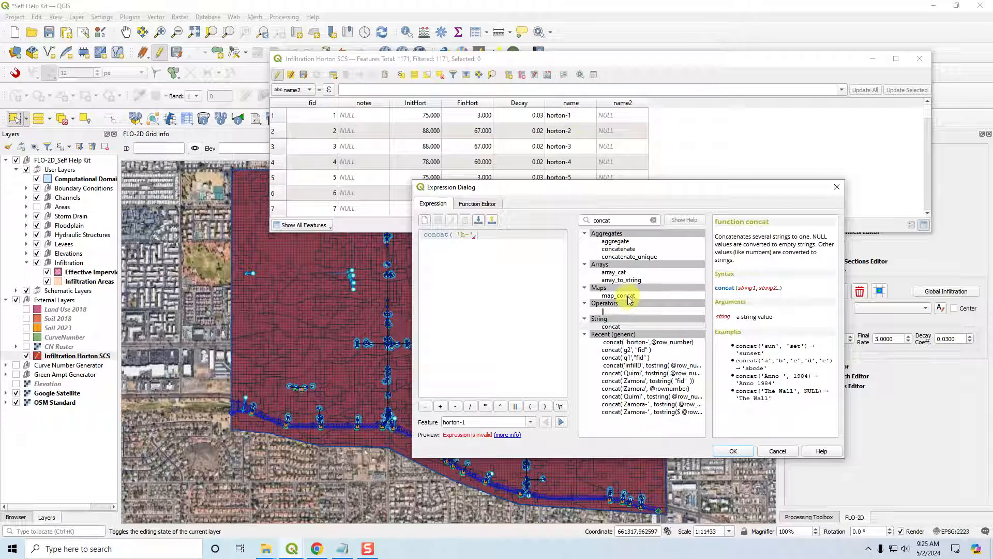
{"action": "left_click_drag", "start_coordinate": [612, 221], "coordinate": [582, 222]}
{"action": "type", "text": "row"}
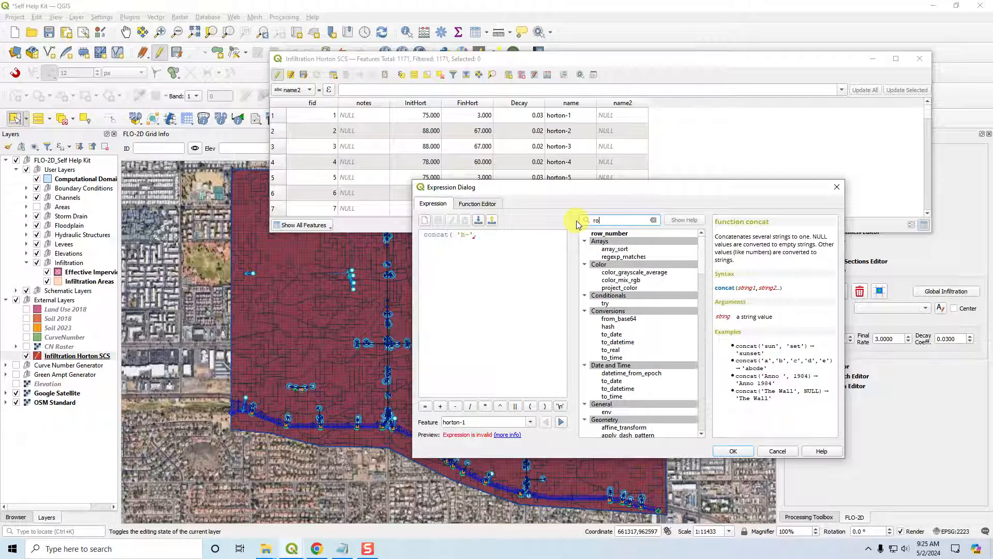
{"action": "double_click", "coordinate": [609, 233]}
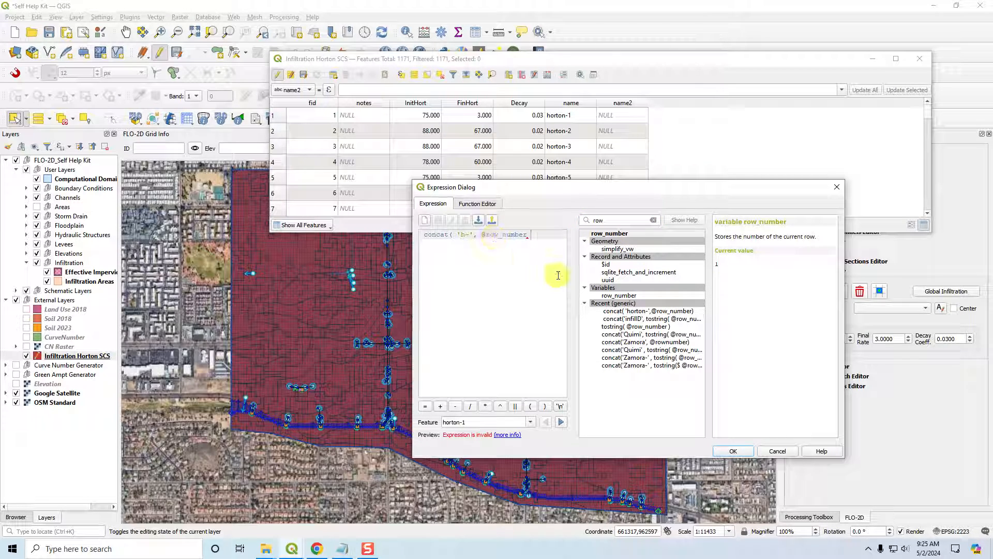
{"action": "type", "text": ")"}
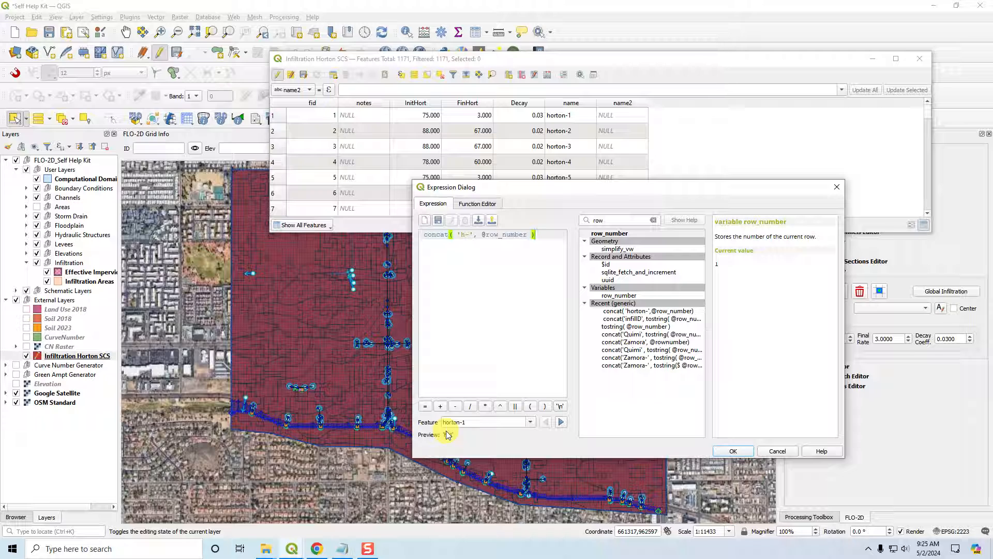
- Apply the concat expression to name2 for all rows, save the Infiltration Horton SCS edits and turn off editing
{"action": "left_click", "coordinate": [742, 454]}
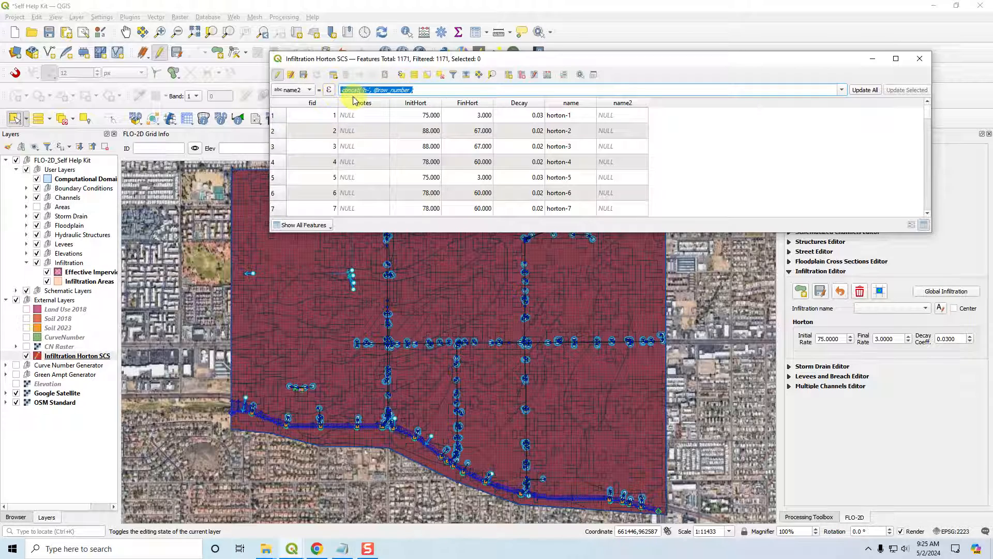
{"action": "left_click_drag", "start_coordinate": [341, 90], "coordinate": [414, 93]}
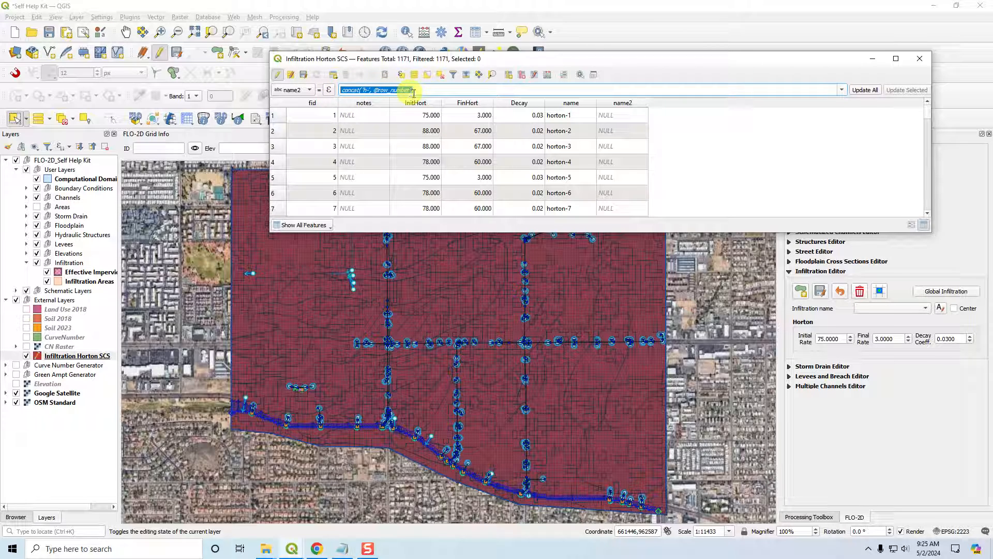
{"action": "left_click", "coordinate": [865, 91]}
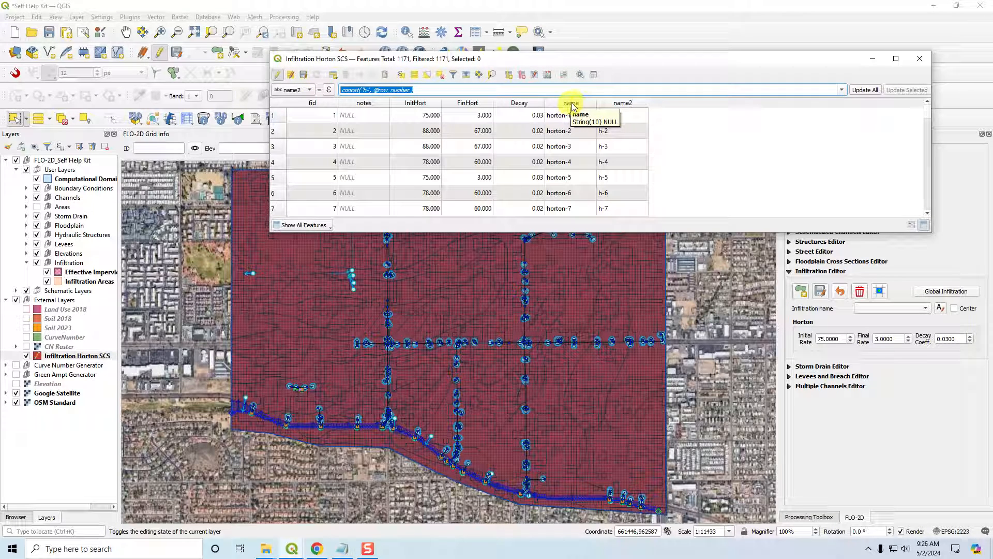
{"action": "left_click", "coordinate": [303, 74]}
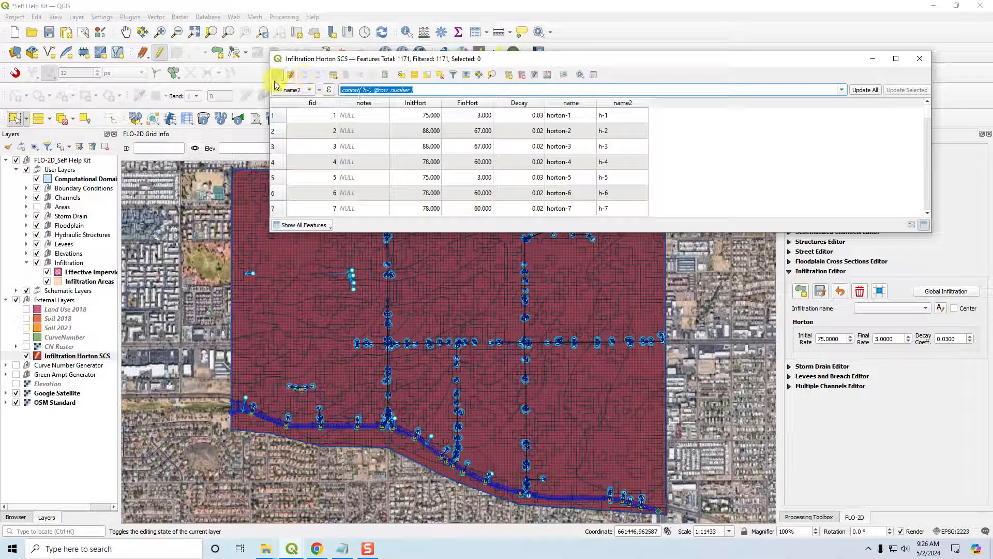
{"action": "left_click", "coordinate": [277, 76]}
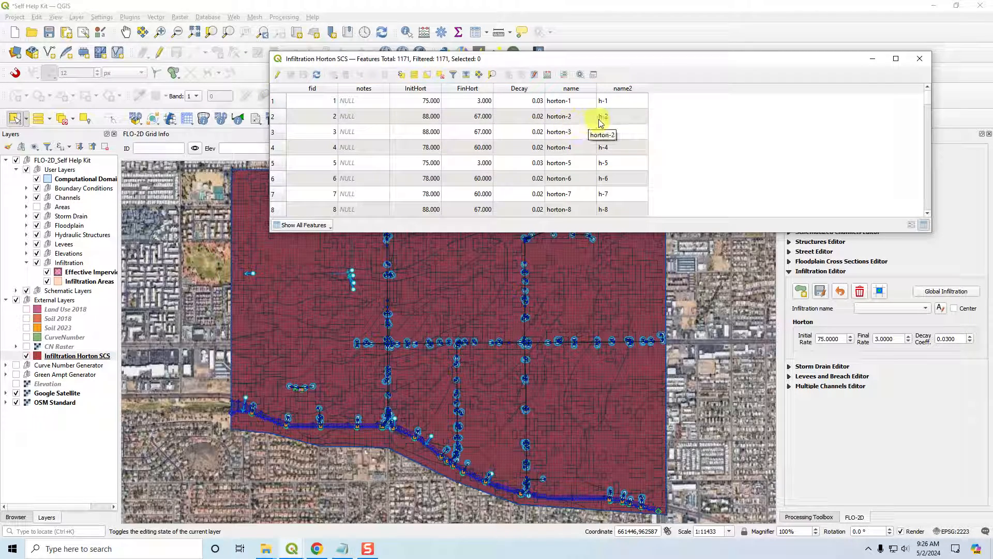
- Open the Infiltration Areas attribute table and arrange it below the Infiltration Horton SCS table to compare their fields
{"action": "right_click", "coordinate": [75, 281]}
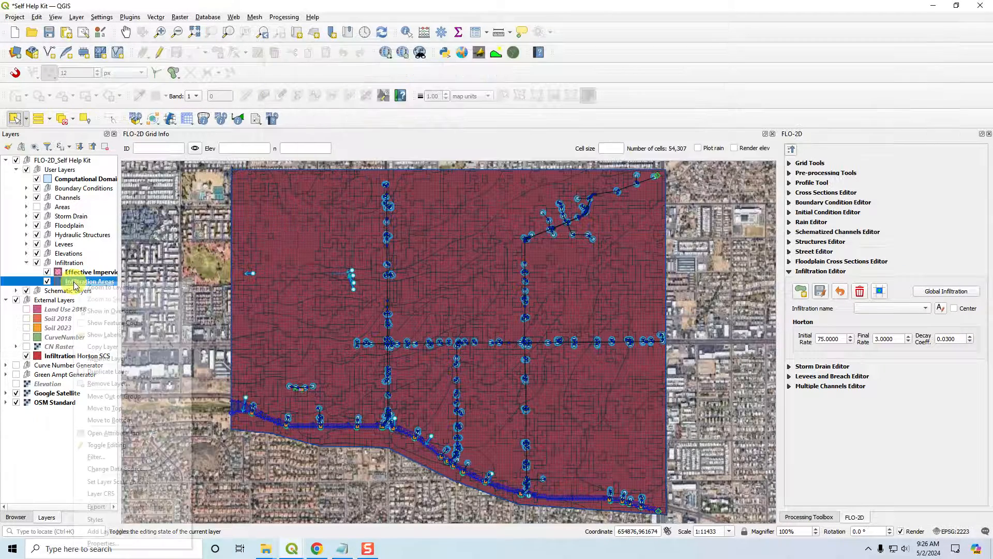
{"action": "left_click", "coordinate": [109, 432]}
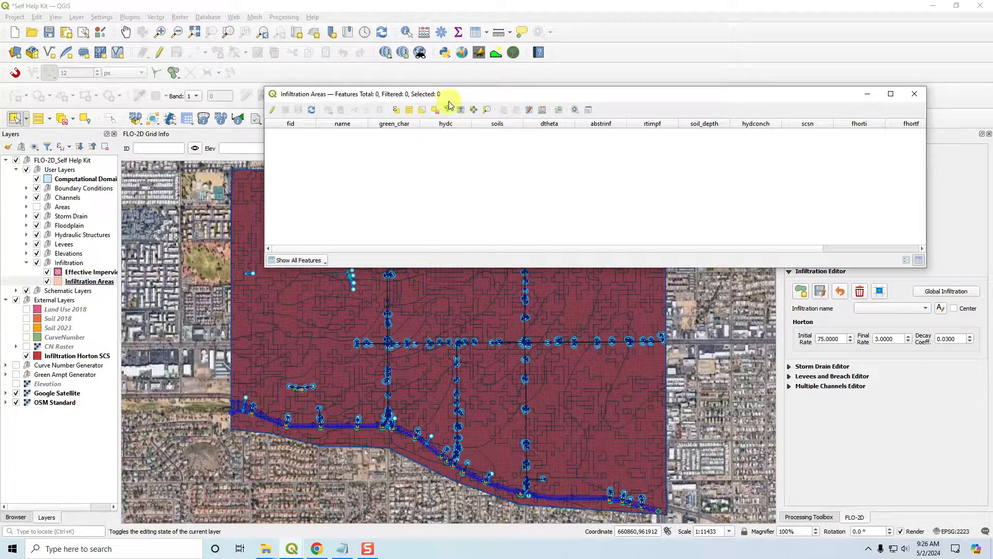
{"action": "left_click_drag", "start_coordinate": [448, 98], "coordinate": [427, 300]}
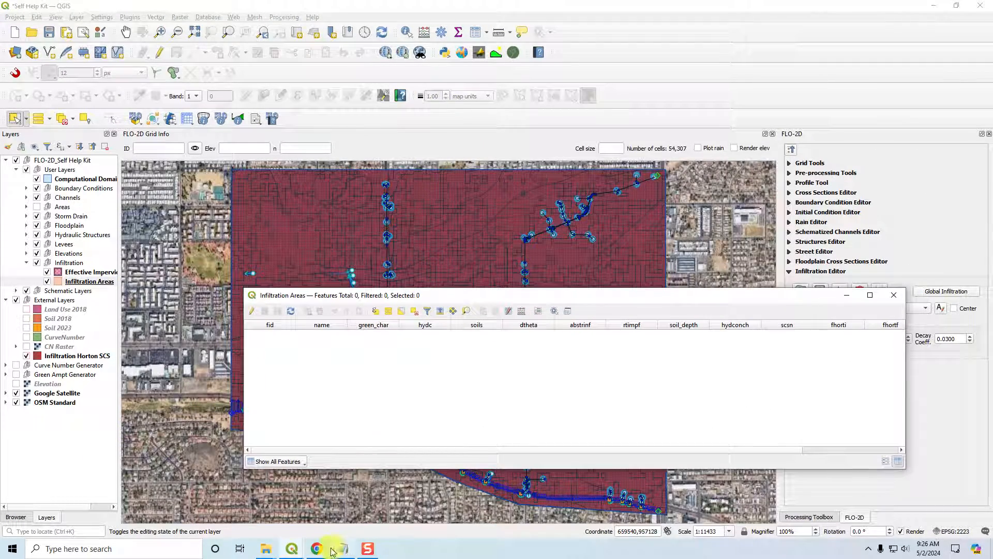
{"action": "mouse_move", "coordinate": [290, 550]}
{"action": "left_click", "coordinate": [399, 498]}
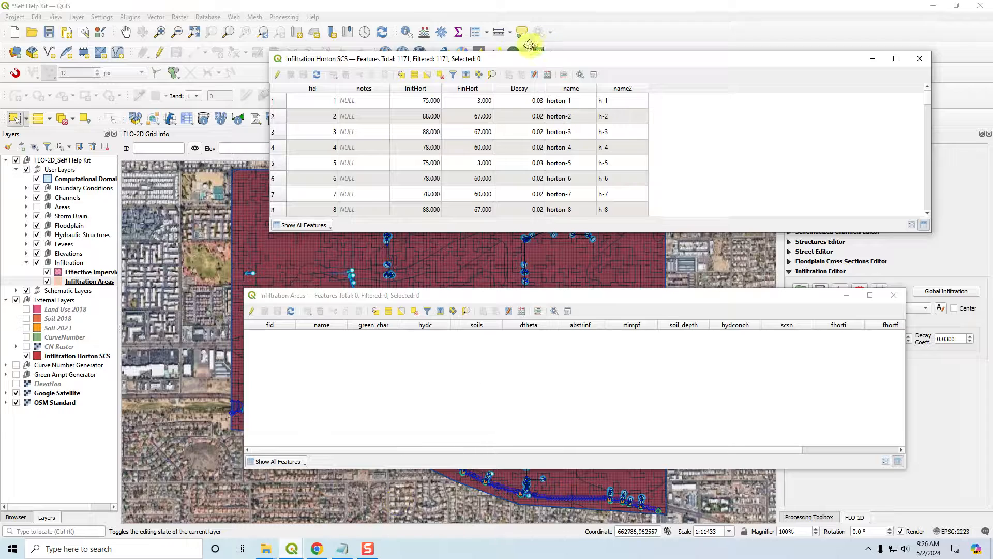
{"action": "left_click_drag", "start_coordinate": [506, 66], "coordinate": [482, 118]}
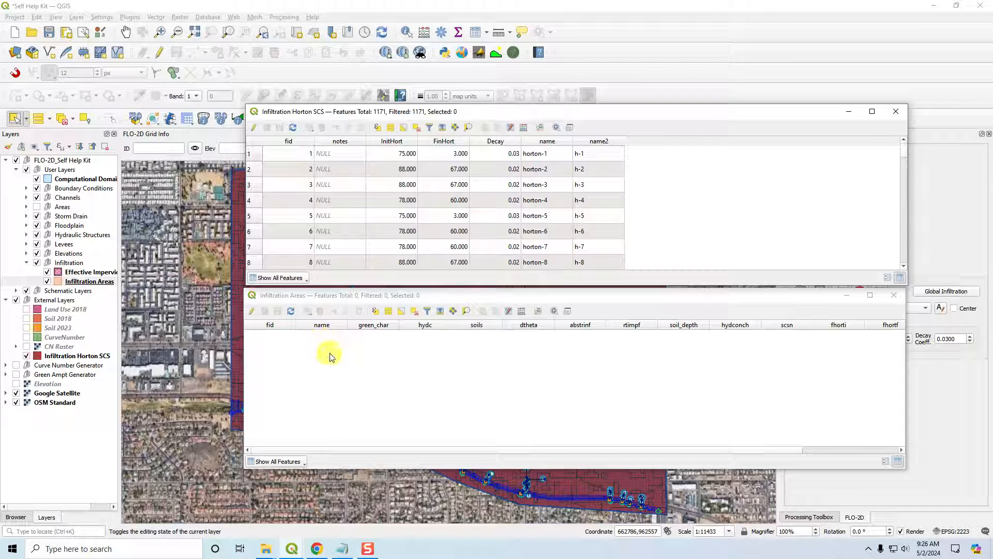
{"action": "left_click_drag", "start_coordinate": [620, 450], "coordinate": [714, 449]}
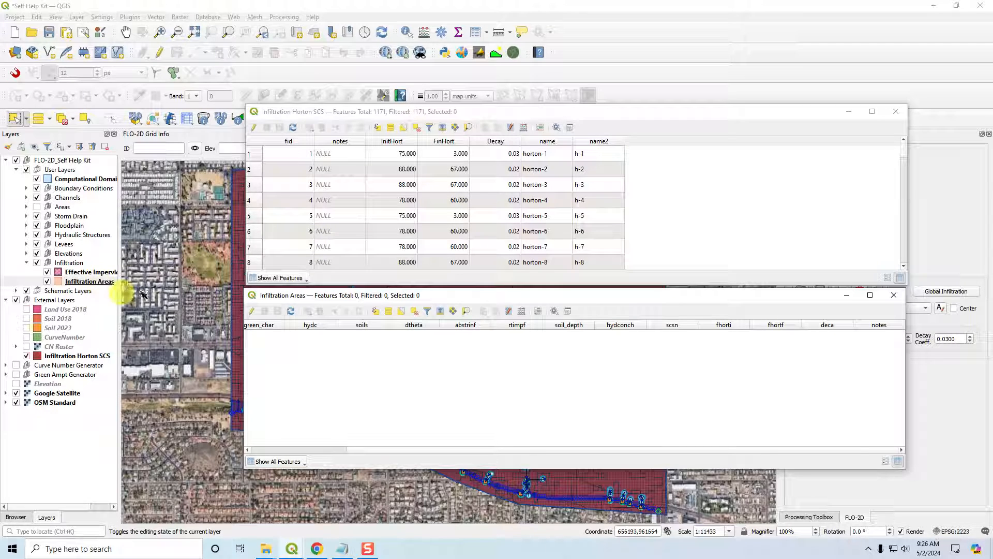
{"action": "left_click", "coordinate": [81, 283]}
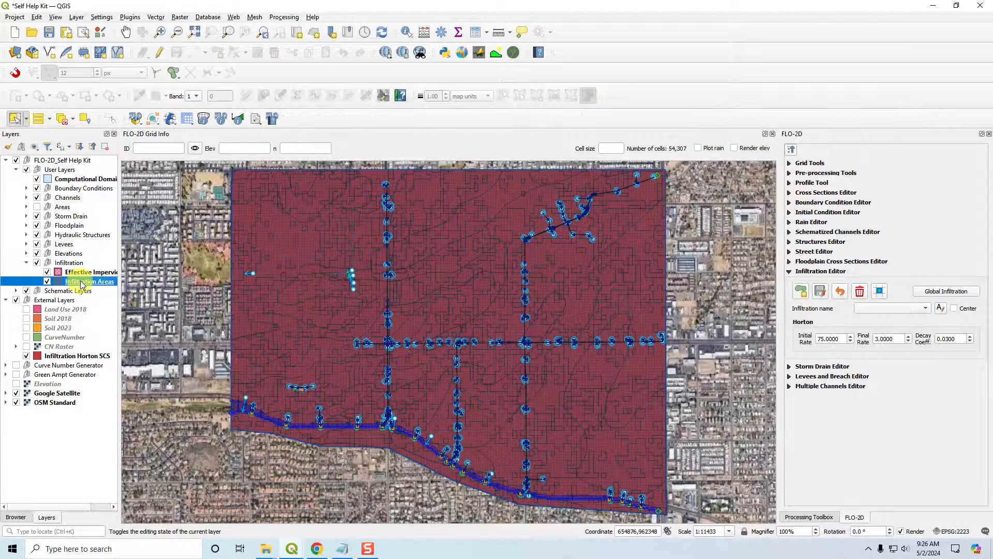
{"action": "left_click", "coordinate": [161, 52]}
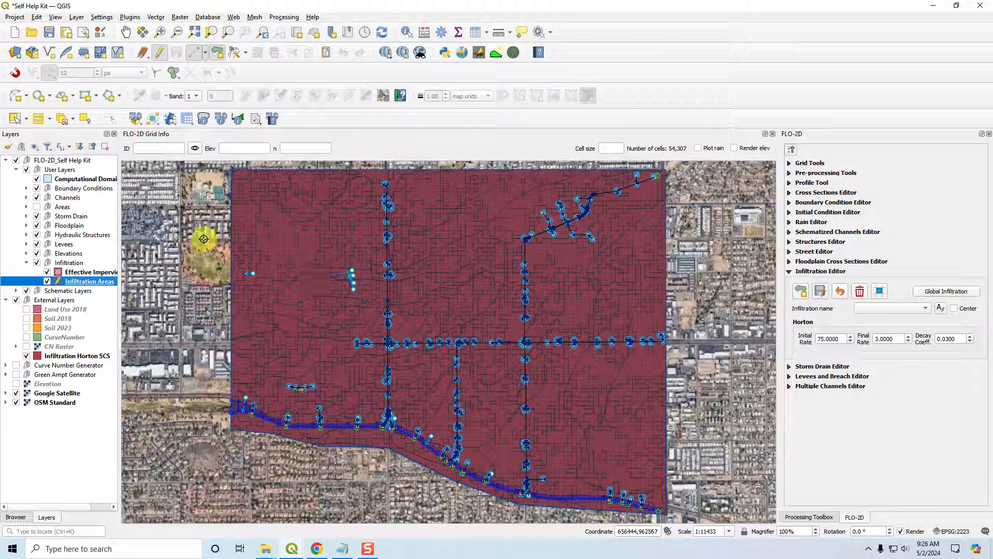
{"action": "left_click", "coordinate": [162, 53]}
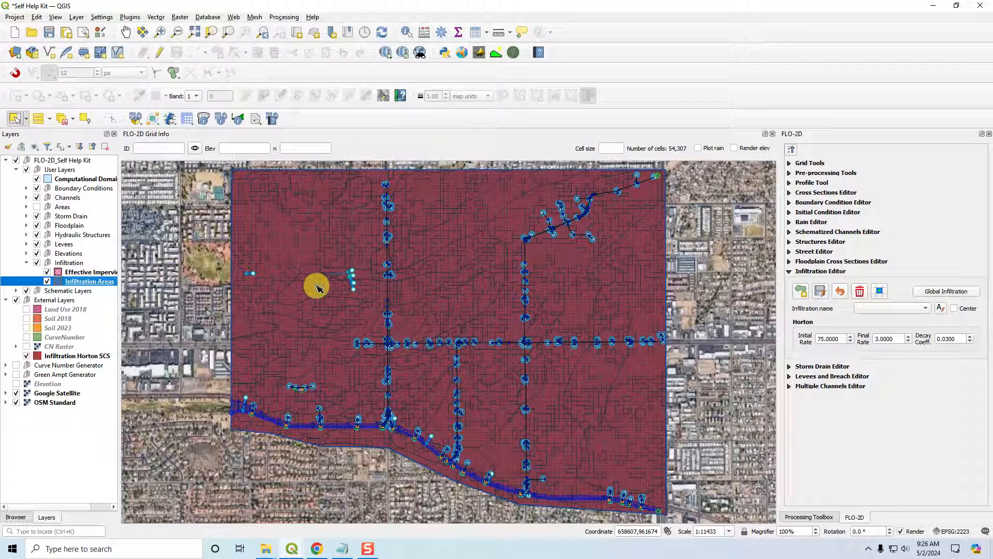
- Select and copy all features of the Infiltration Horton SCS layer
{"action": "left_click", "coordinate": [91, 359]}
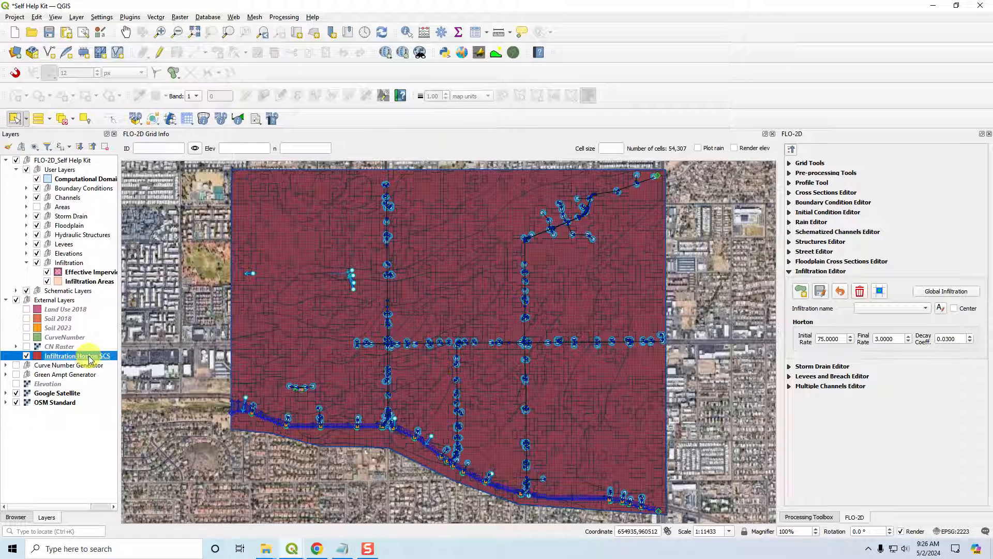
{"action": "left_click", "coordinate": [49, 121]}
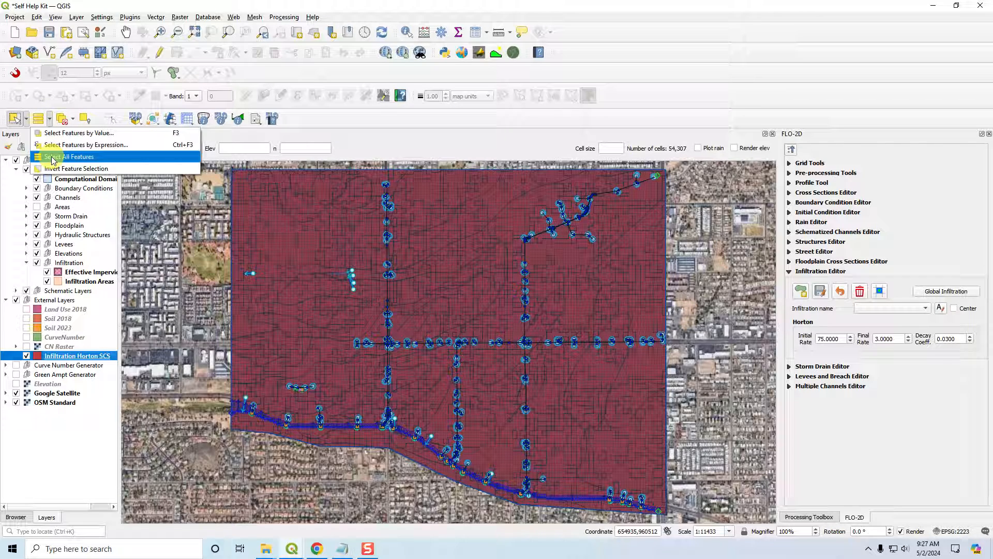
{"action": "left_click", "coordinate": [39, 122]}
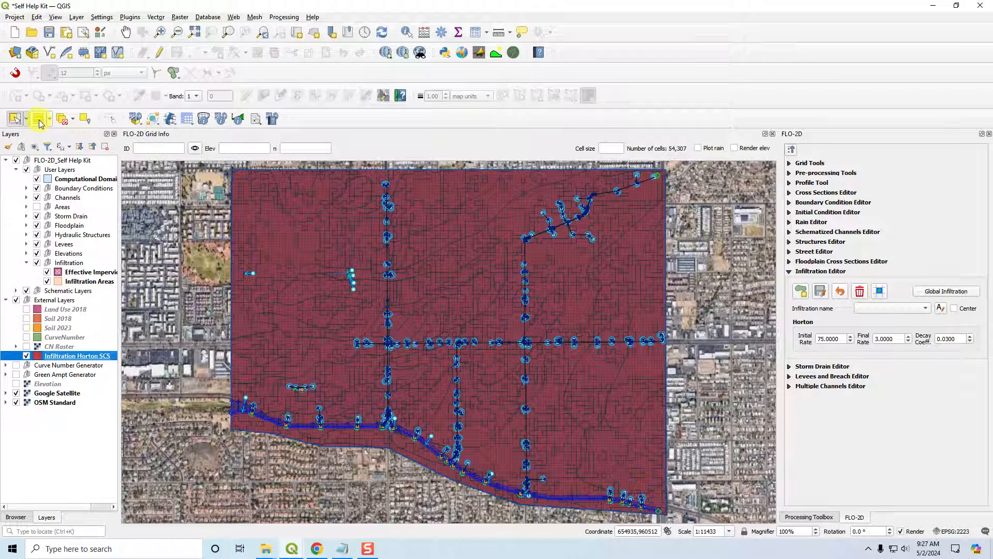
{"action": "left_click", "coordinate": [39, 122]}
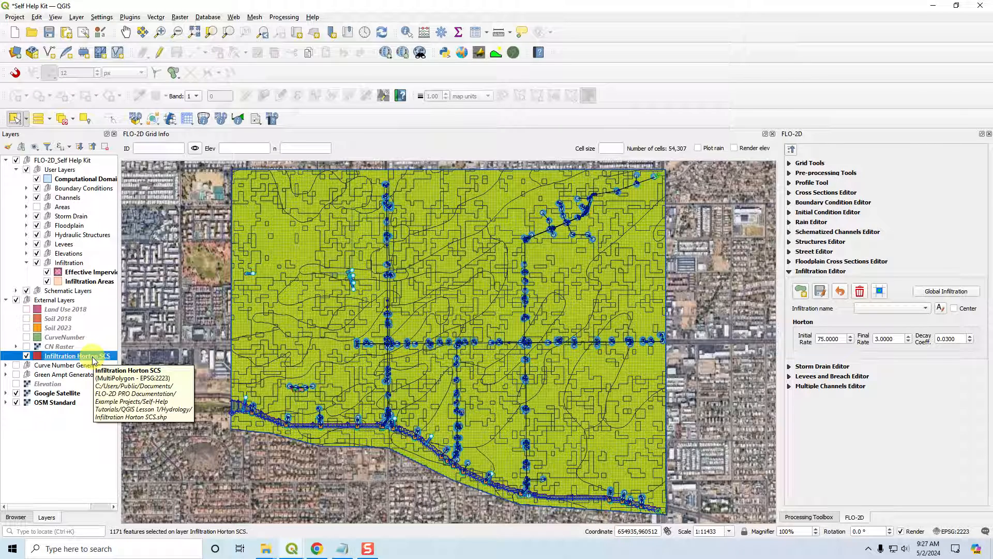
- Turn on editing for the Infiltration Areas layer and paste the copied Horton polygons into it
{"action": "left_click", "coordinate": [82, 282]}
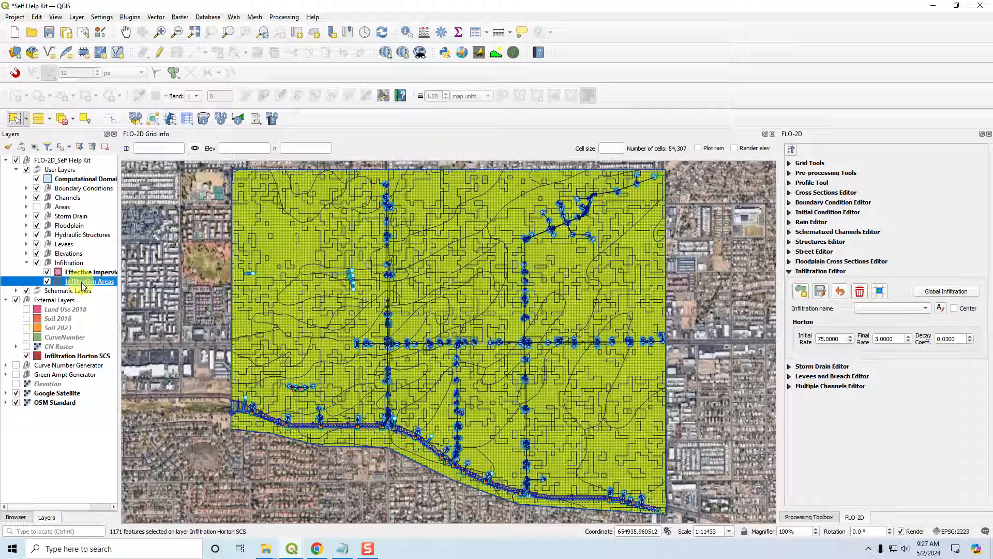
{"action": "left_click", "coordinate": [160, 54]}
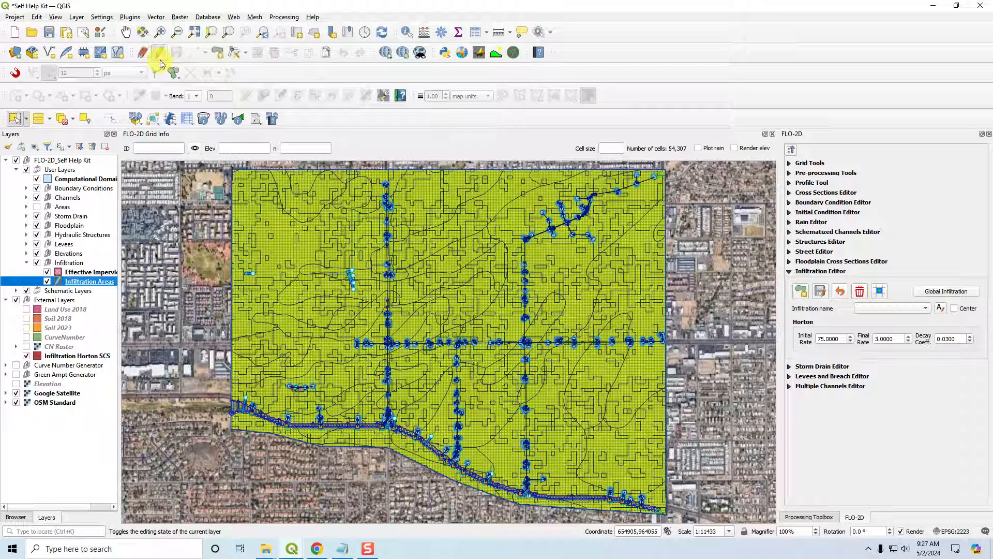
{"action": "right_click", "coordinate": [90, 283]}
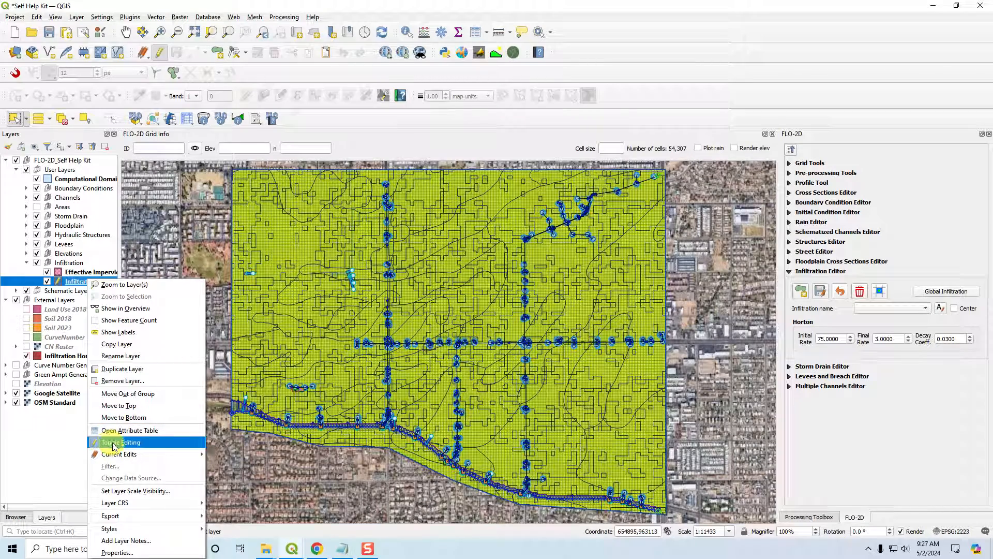
{"action": "left_click", "coordinate": [73, 283]}
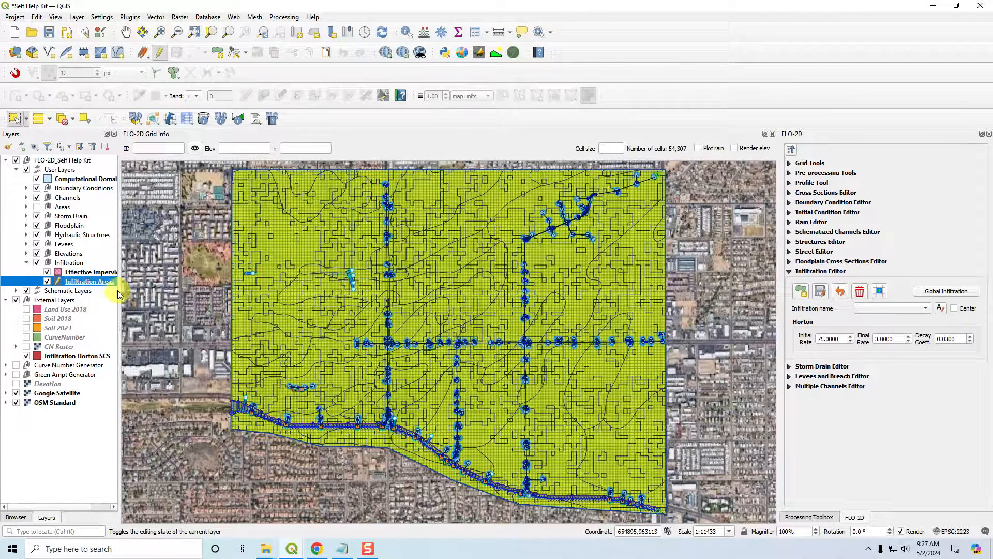
{"action": "key", "text": "ctrl+v"}
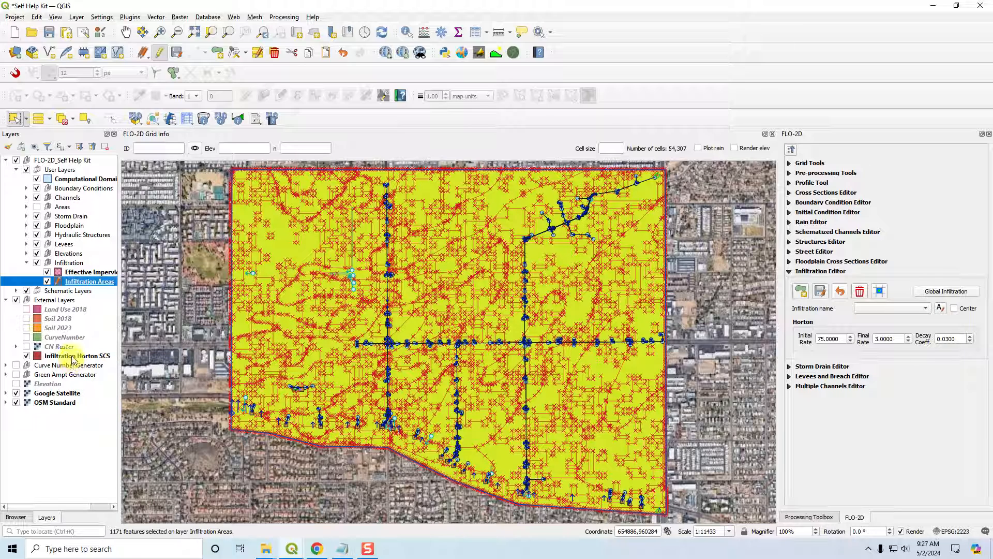
- Deselect all features and check the pasted polygons by switching the Infiltration Horton SCS layer's visibility off and on
{"action": "left_click", "coordinate": [62, 120]}
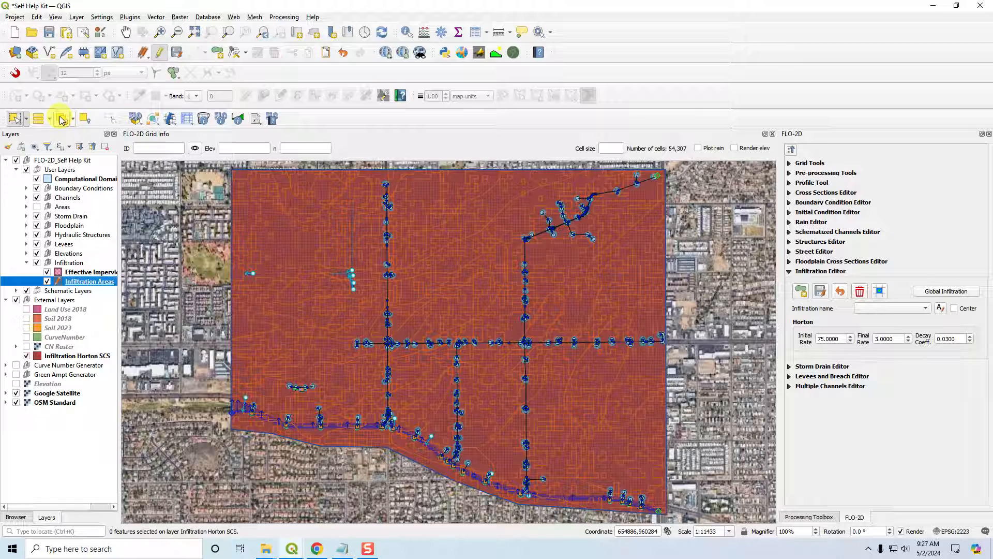
{"action": "left_click", "coordinate": [26, 356]}
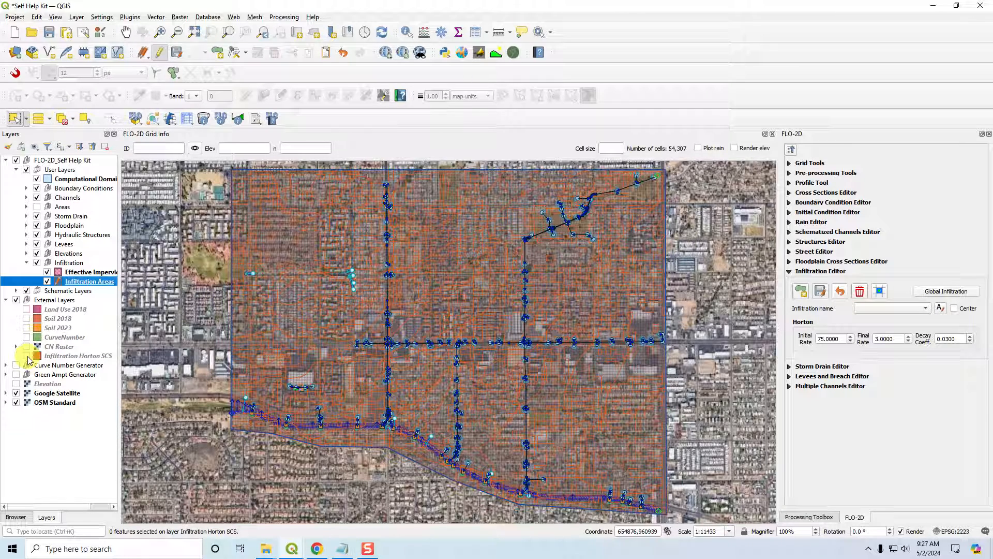
{"action": "left_click", "coordinate": [26, 356]}
{"action": "left_click", "coordinate": [27, 356]}
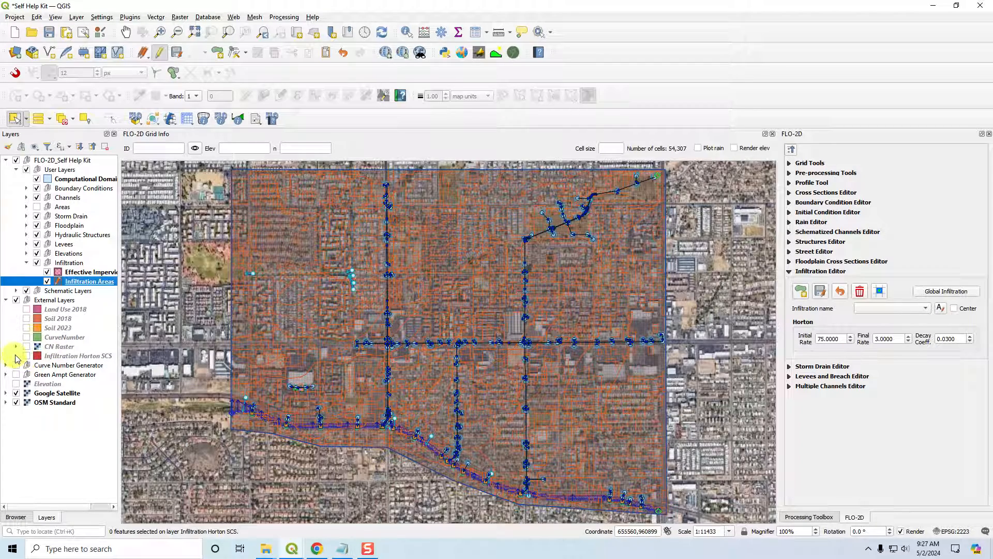
{"action": "left_click", "coordinate": [26, 356]}
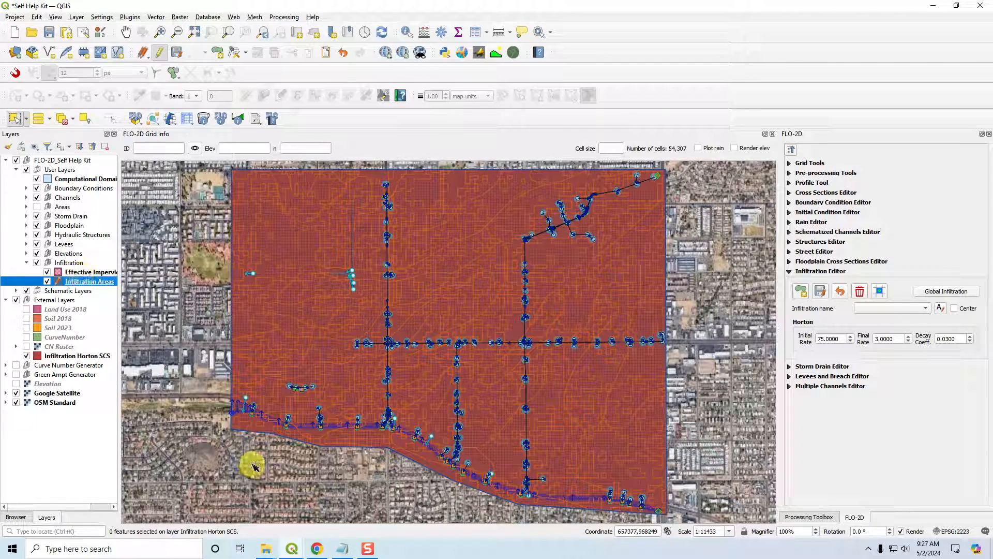
- Compare the pasted records with the Infiltration Horton SCS table side by side and save the Infiltration Areas edits
{"action": "mouse_move", "coordinate": [292, 547]}
{"action": "left_click", "coordinate": [397, 472]}
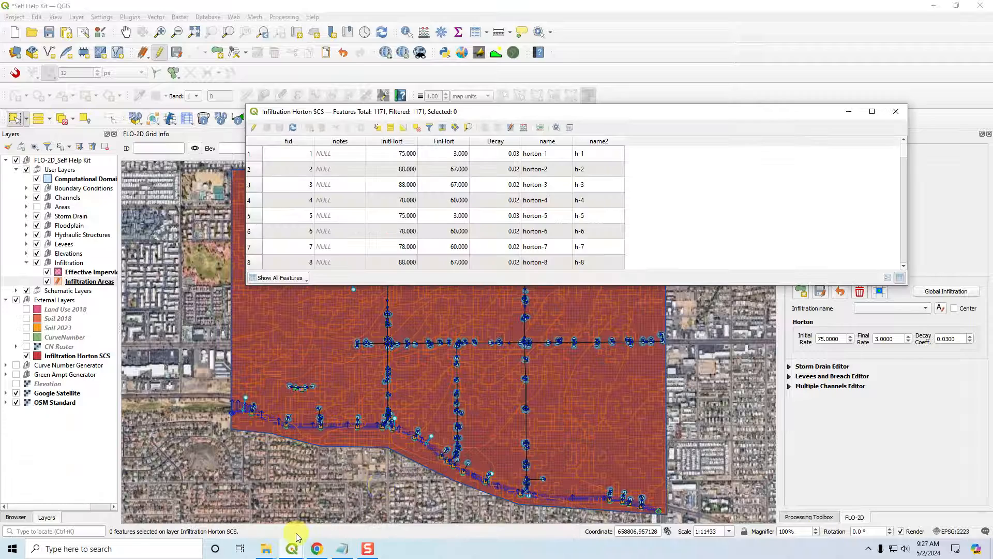
{"action": "left_click", "coordinate": [521, 510]}
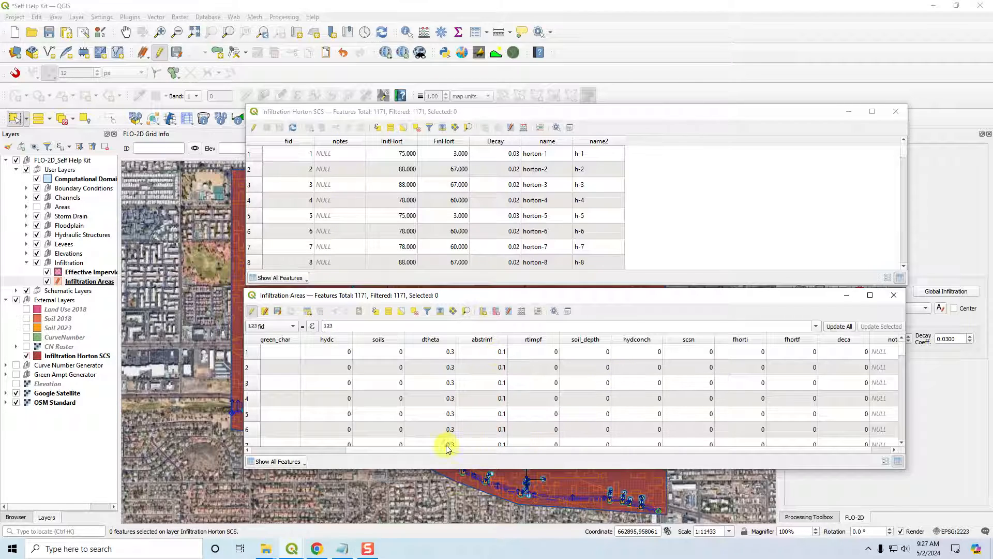
{"action": "scroll", "coordinate": [454, 450], "scroll_direction": "right", "scroll_amount": 1}
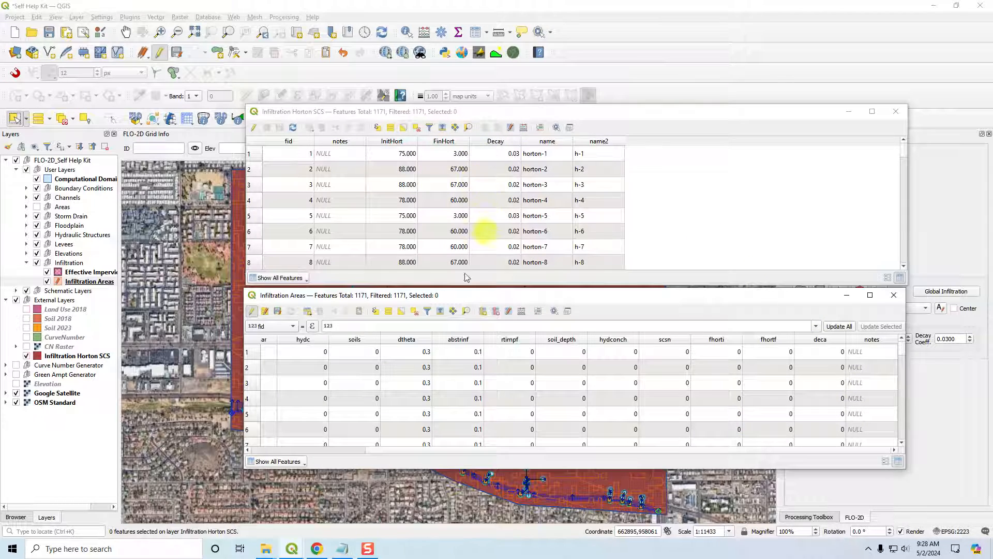
{"action": "left_click_drag", "start_coordinate": [433, 458], "coordinate": [317, 457]}
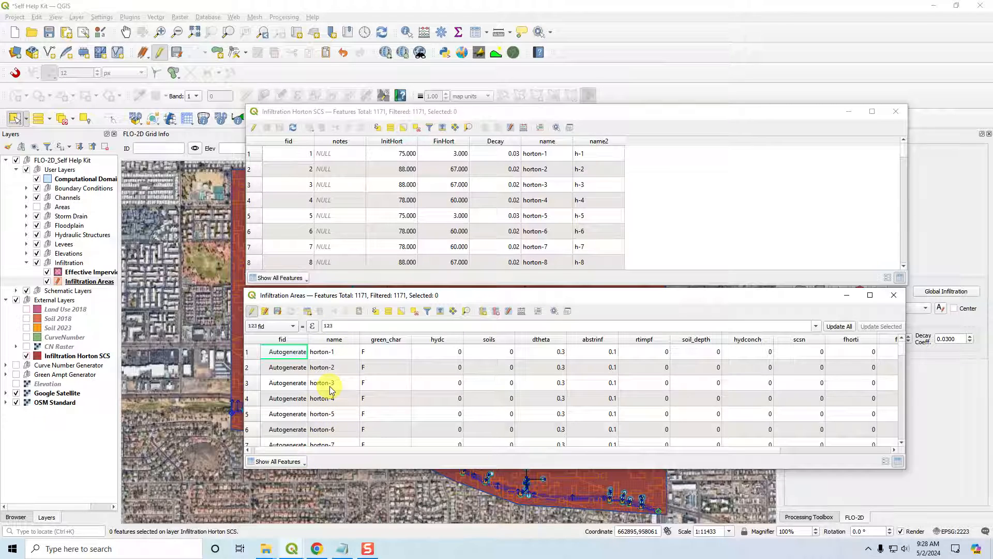
{"action": "left_click", "coordinate": [252, 311]}
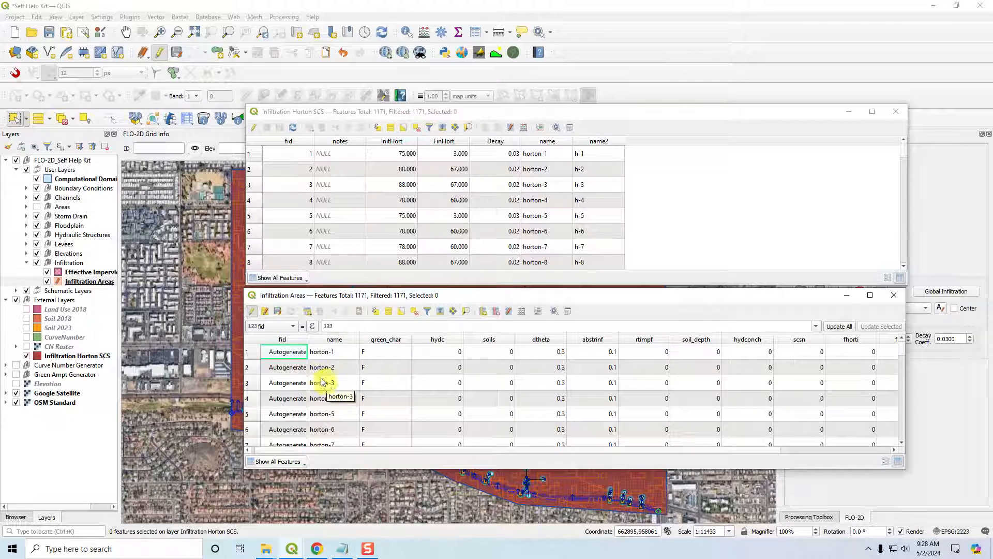
{"action": "left_click", "coordinate": [279, 312]}
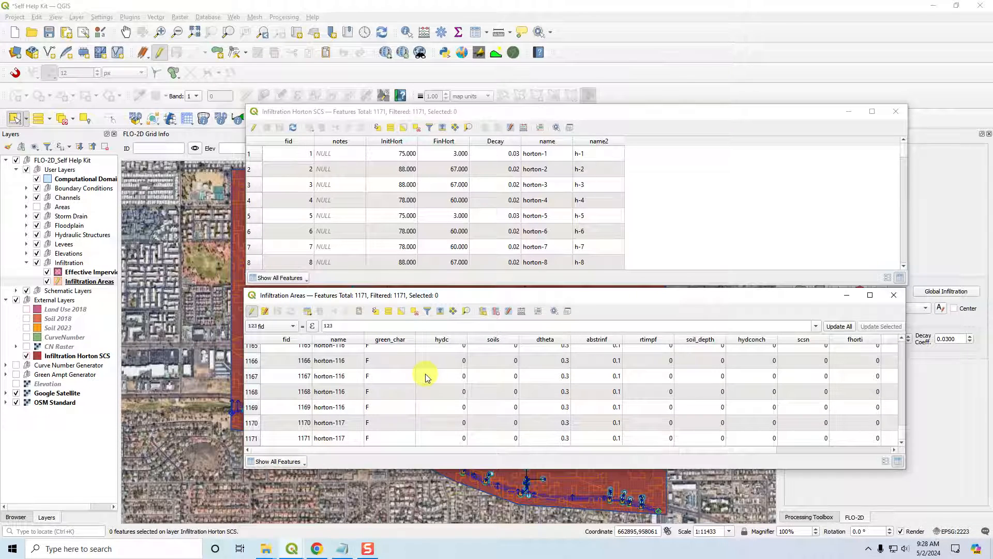
- Start a new vector join on the Infiltration Areas layer with Infiltration Horton SCS as the join layer
{"action": "left_click", "coordinate": [83, 286]}
{"action": "double_click", "coordinate": [83, 283]}
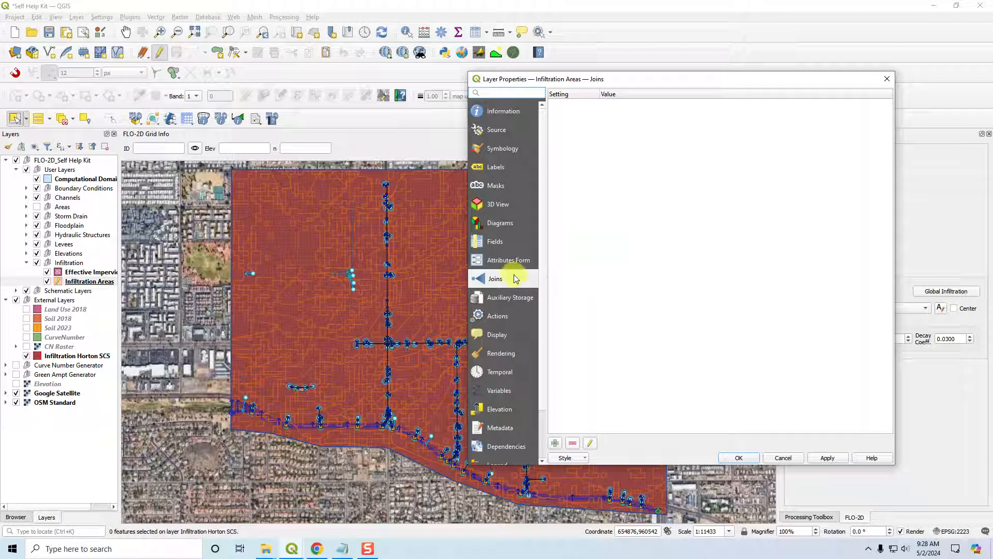
{"action": "left_click", "coordinate": [556, 443]}
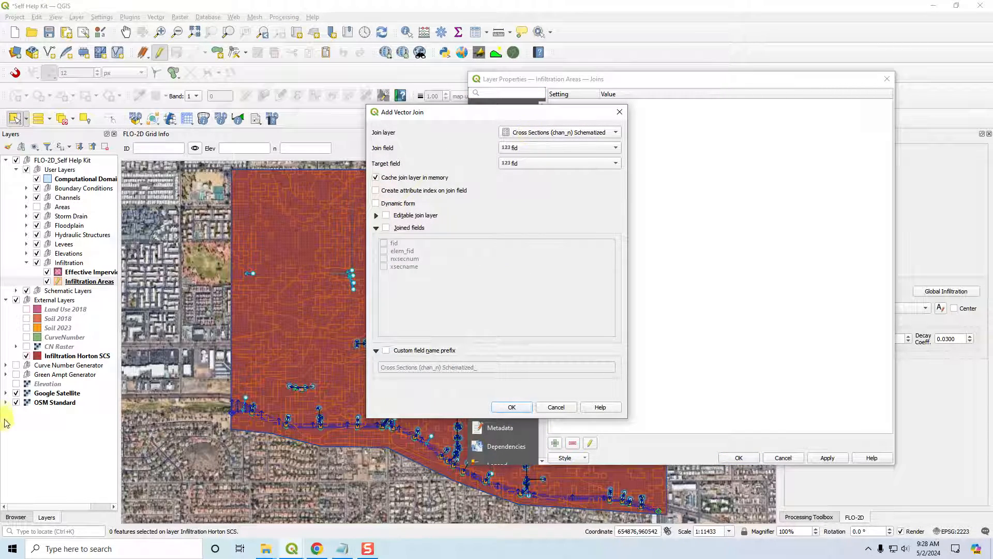
{"action": "left_click", "coordinate": [529, 135]}
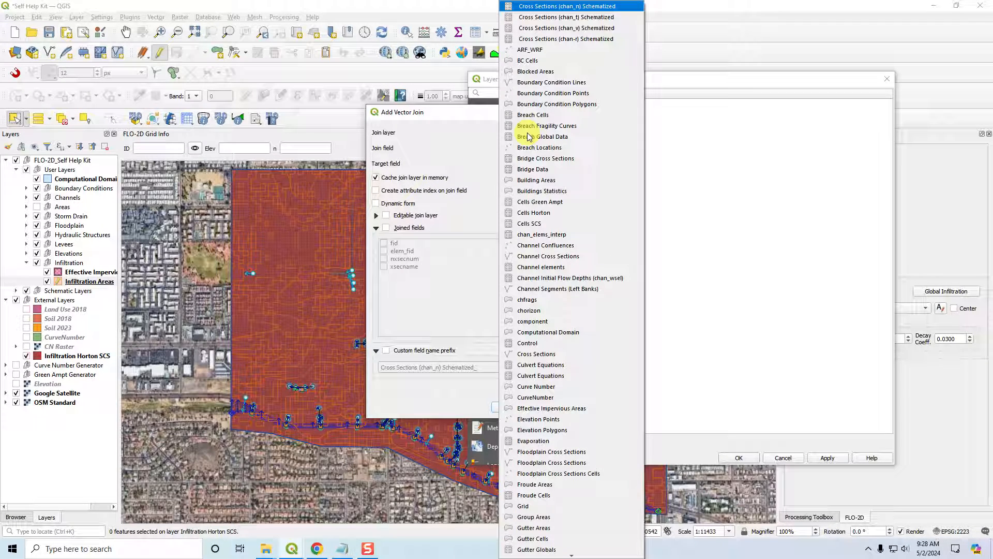
{"action": "key", "text": "i"}
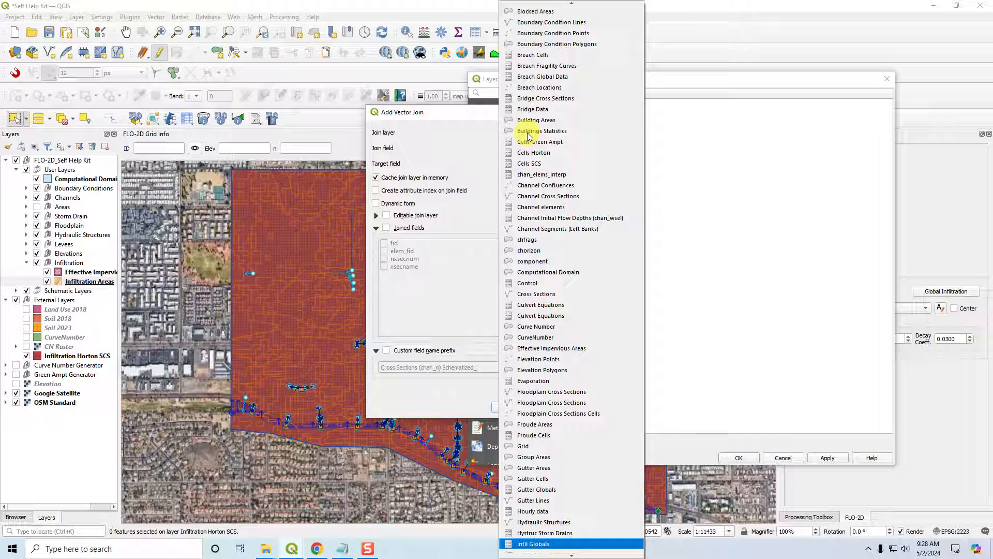
{"action": "key", "text": "Down"}
{"action": "key", "text": "Down"}
{"action": "key", "text": "Down"}
{"action": "key", "text": "Down"}
{"action": "key", "text": "Down"}
{"action": "key", "text": "Down"}
{"action": "key", "text": "Down"}
{"action": "key", "text": "Down"}
{"action": "key", "text": "Down"}
{"action": "key", "text": "Down"}
{"action": "key", "text": "Down"}
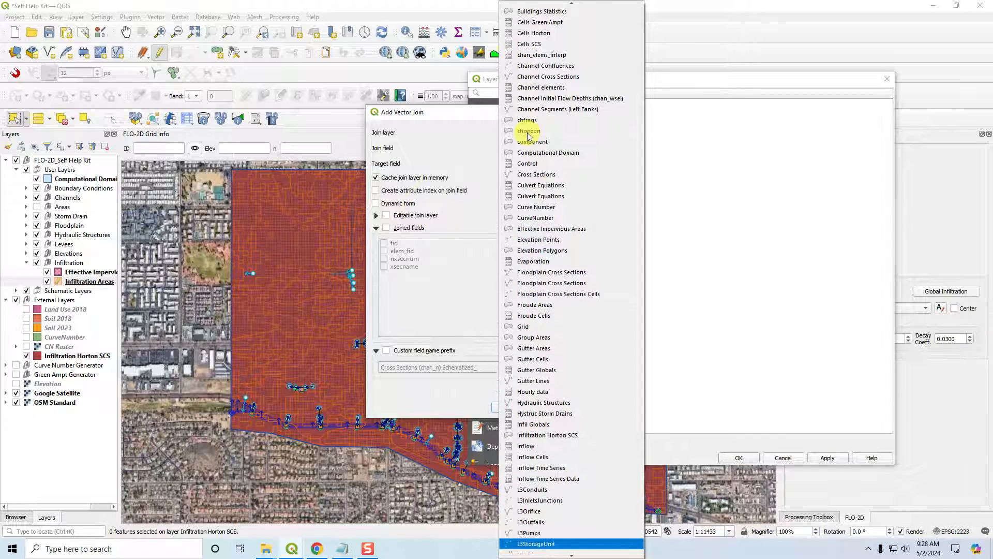
{"action": "key", "text": "Down"}
{"action": "key", "text": "Down"}
{"action": "key", "text": "Down"}
{"action": "key", "text": "Down"}
{"action": "key", "text": "Down"}
{"action": "key", "text": "Down"}
{"action": "key", "text": "Down"}
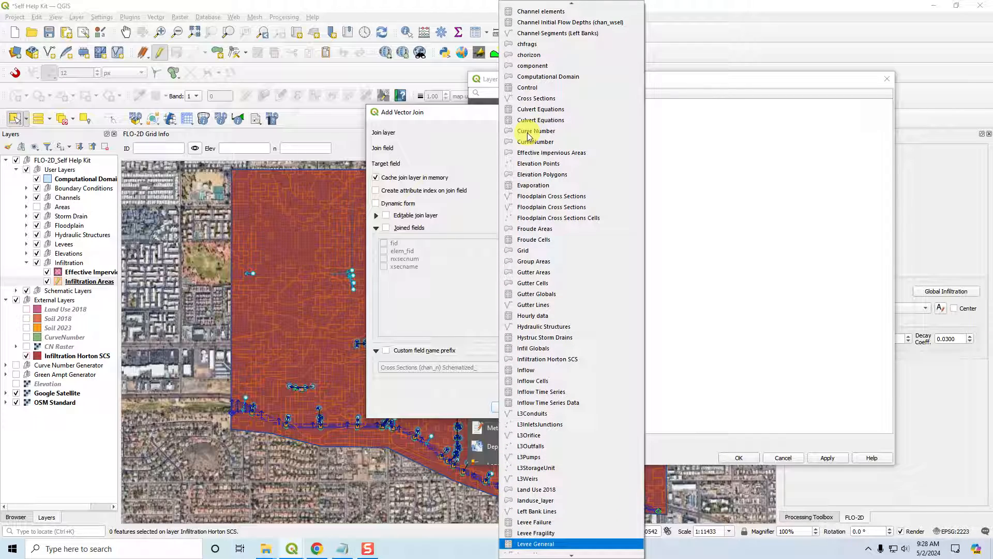
{"action": "left_click", "coordinate": [562, 359]}
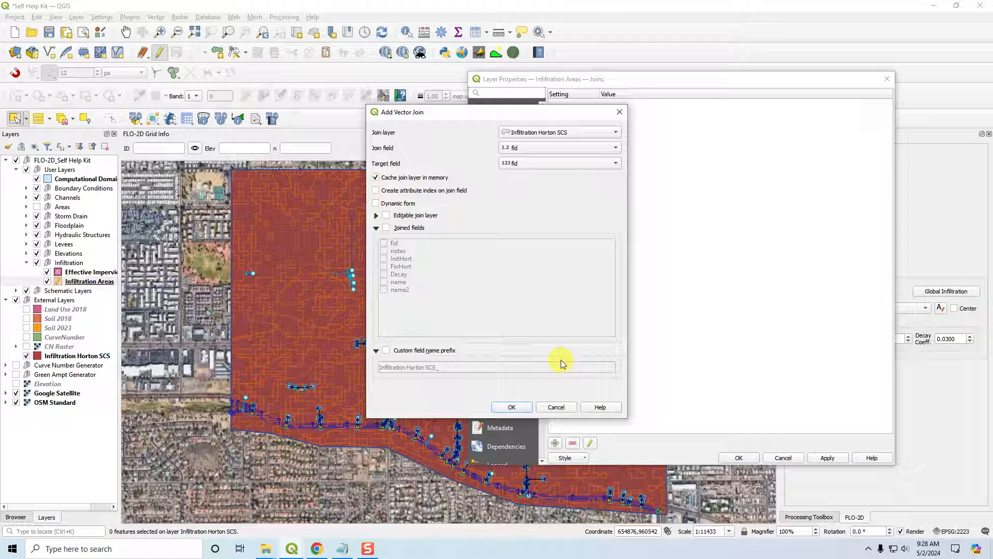
- Match the join on the name field of both layers and limit the joined fields to InitHort, FinHort and Decay
{"action": "left_click", "coordinate": [525, 151]}
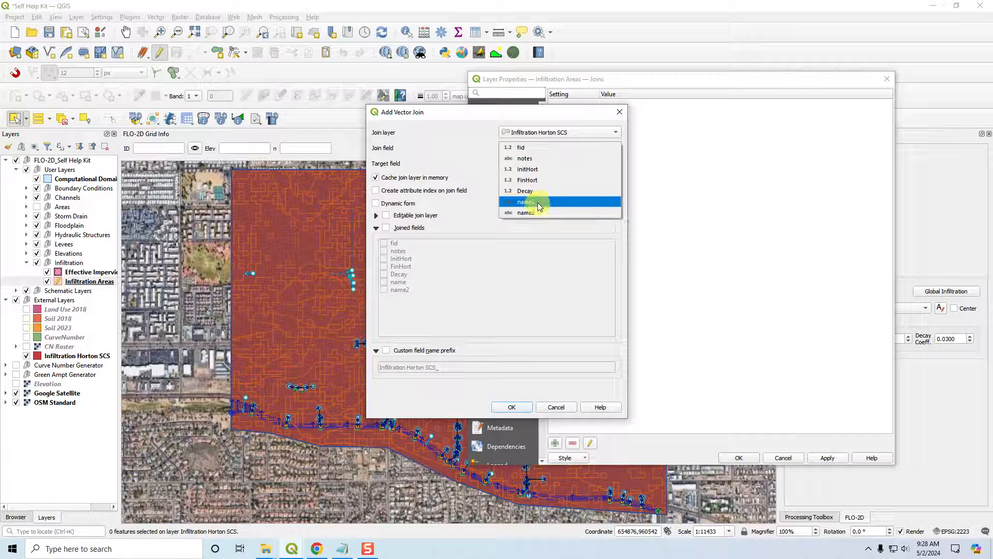
{"action": "left_click", "coordinate": [538, 203]}
{"action": "left_click", "coordinate": [544, 163]}
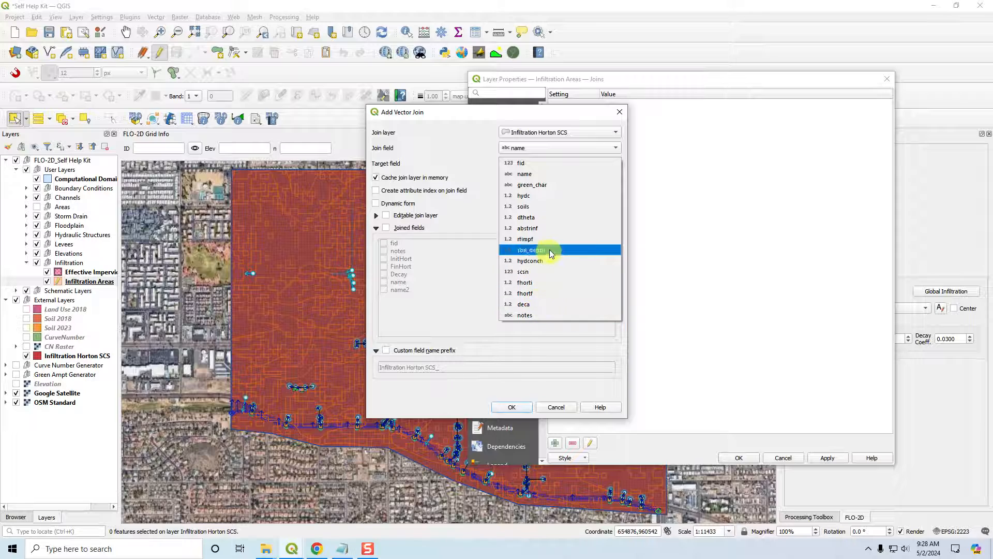
{"action": "left_click", "coordinate": [547, 174]}
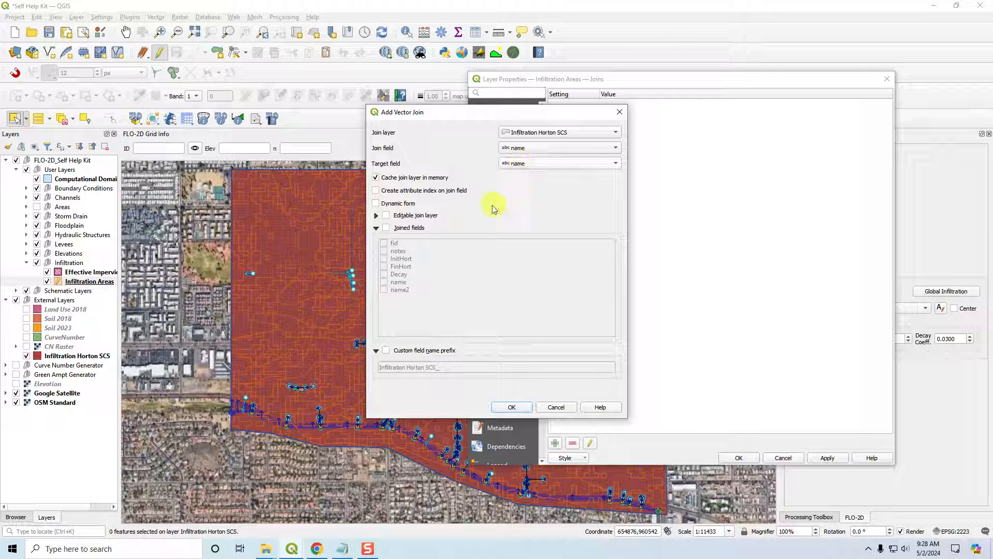
{"action": "left_click", "coordinate": [386, 228]}
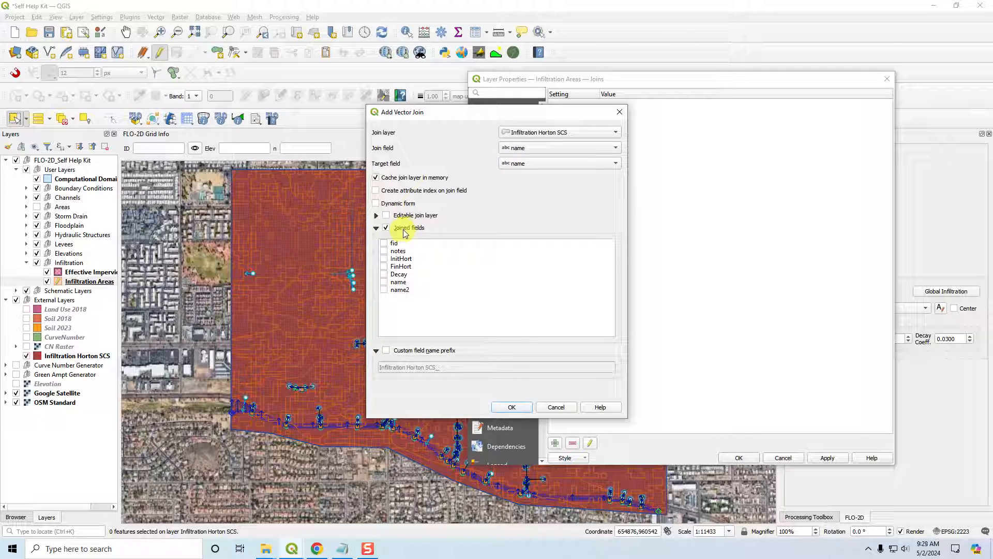
{"action": "left_click", "coordinate": [384, 258]}
{"action": "left_click", "coordinate": [384, 275]}
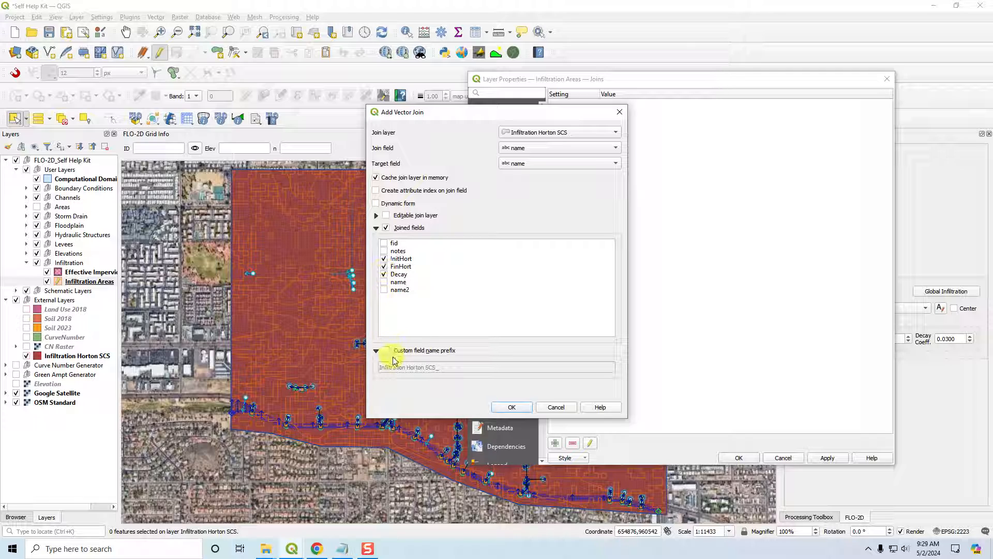
- Set the custom field name prefix to xx_ and apply the join to the Infiltration Areas layer
{"action": "left_click", "coordinate": [386, 351]}
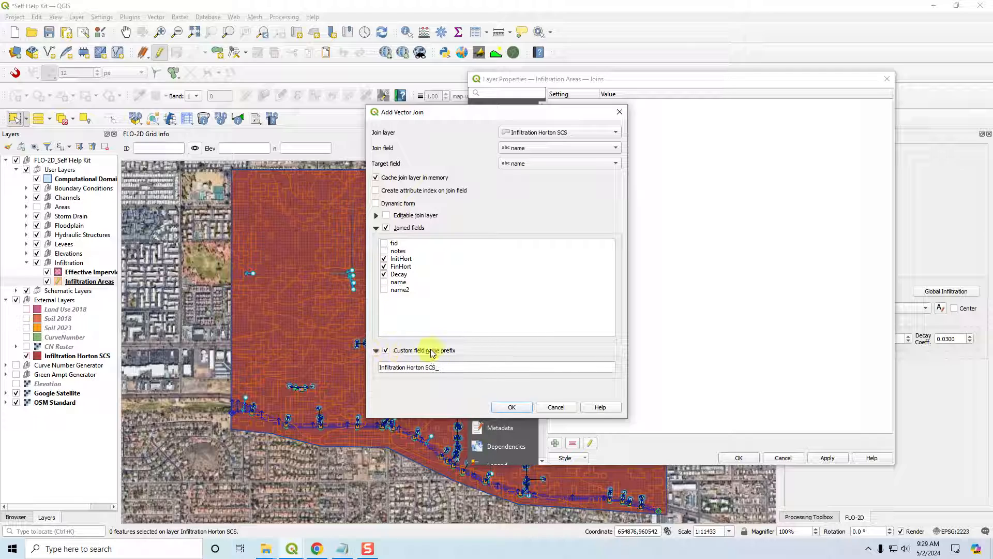
{"action": "left_click_drag", "start_coordinate": [443, 366], "coordinate": [360, 370]}
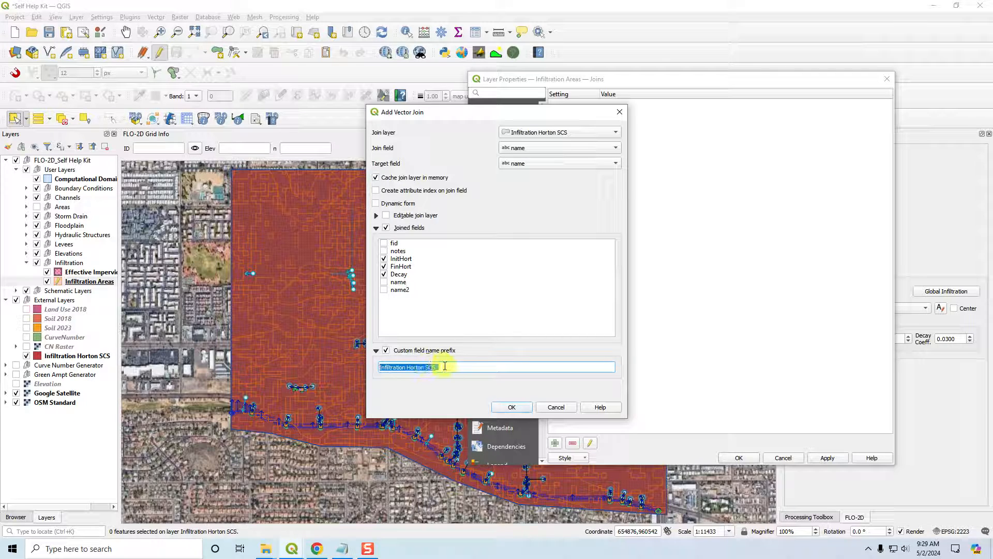
{"action": "type", "text": "xx_"}
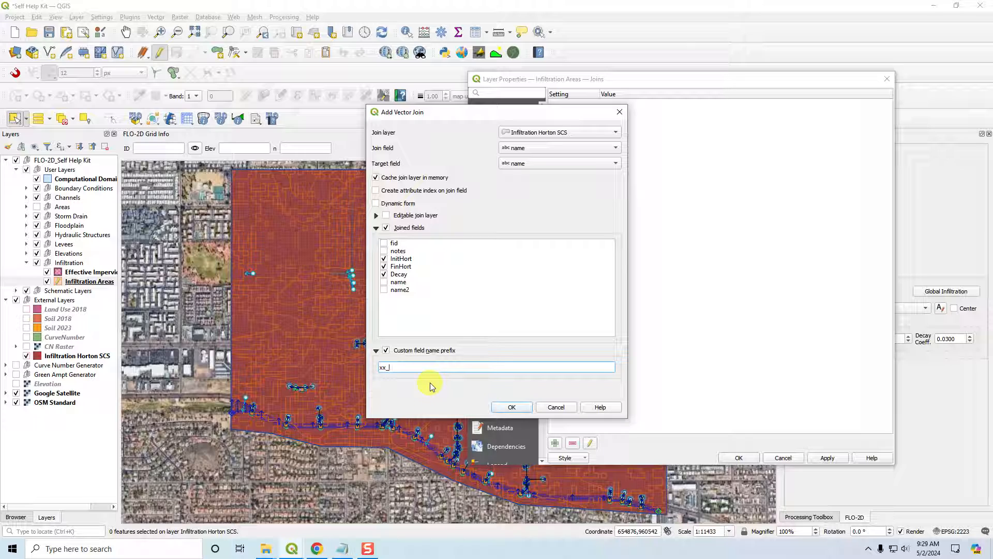
{"action": "left_click", "coordinate": [513, 407]}
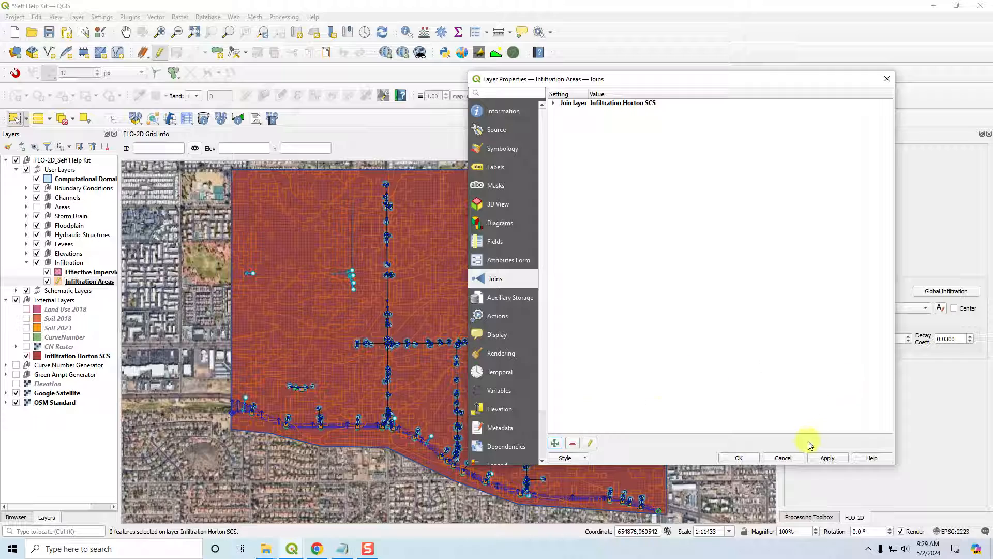
{"action": "left_click", "coordinate": [827, 458]}
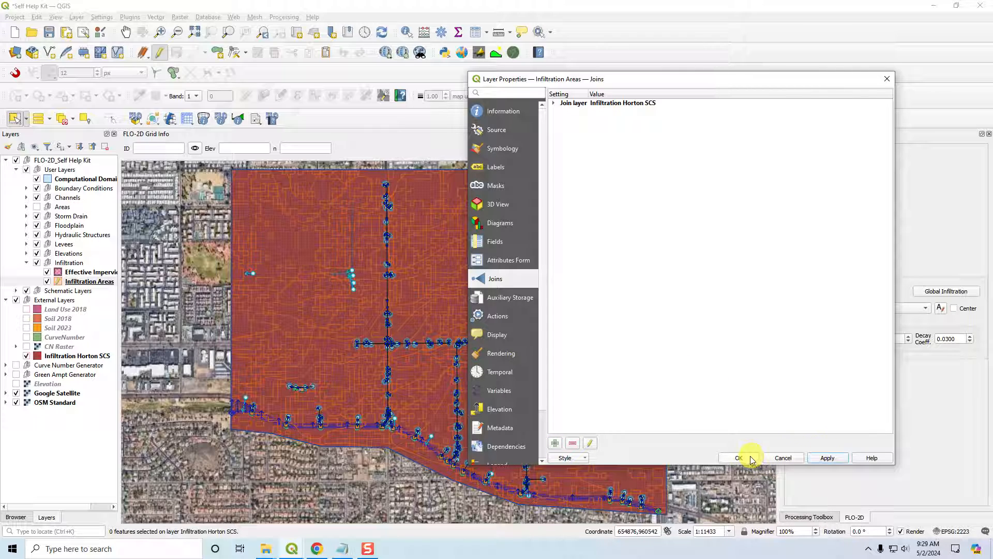
{"action": "left_click", "coordinate": [751, 459]}
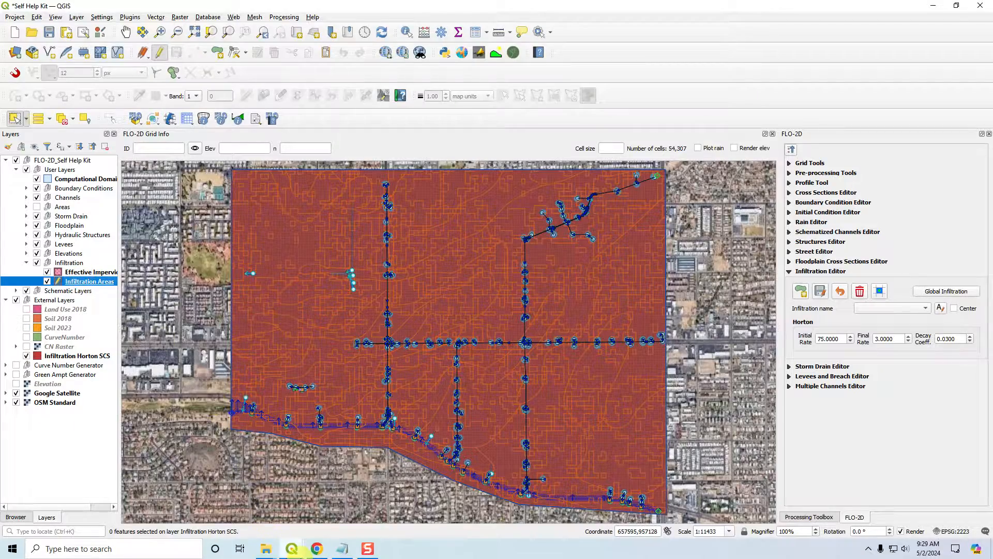
- Bring back both attribute tables and examine the joined xx_ columns in the Infiltration Areas table from its last to first records
{"action": "left_click", "coordinate": [293, 549]}
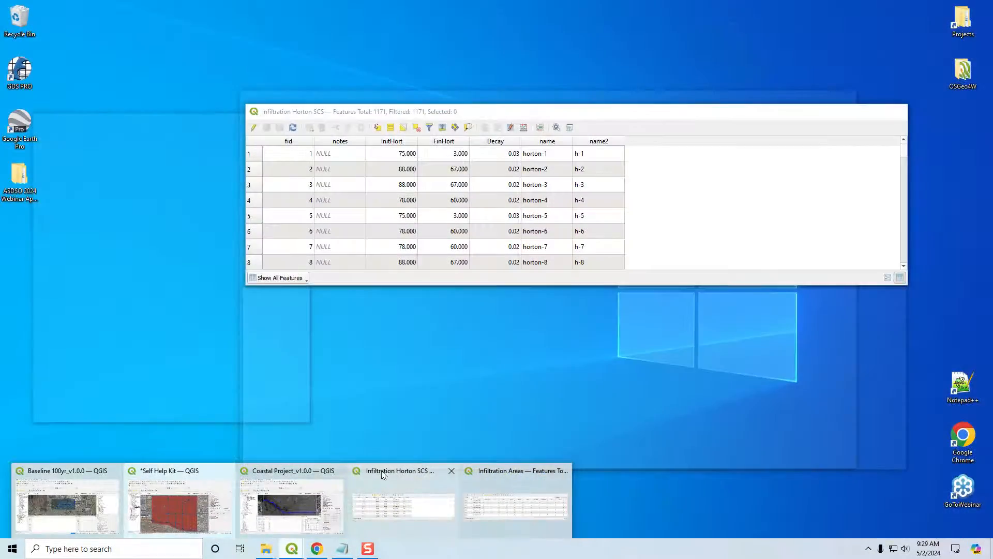
{"action": "left_click", "coordinate": [388, 474]}
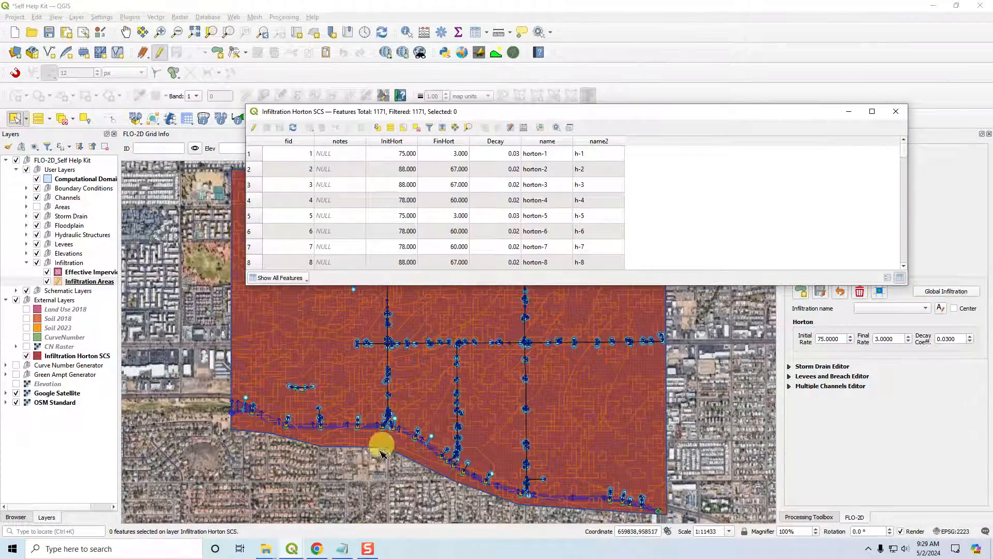
{"action": "left_click", "coordinate": [292, 548]}
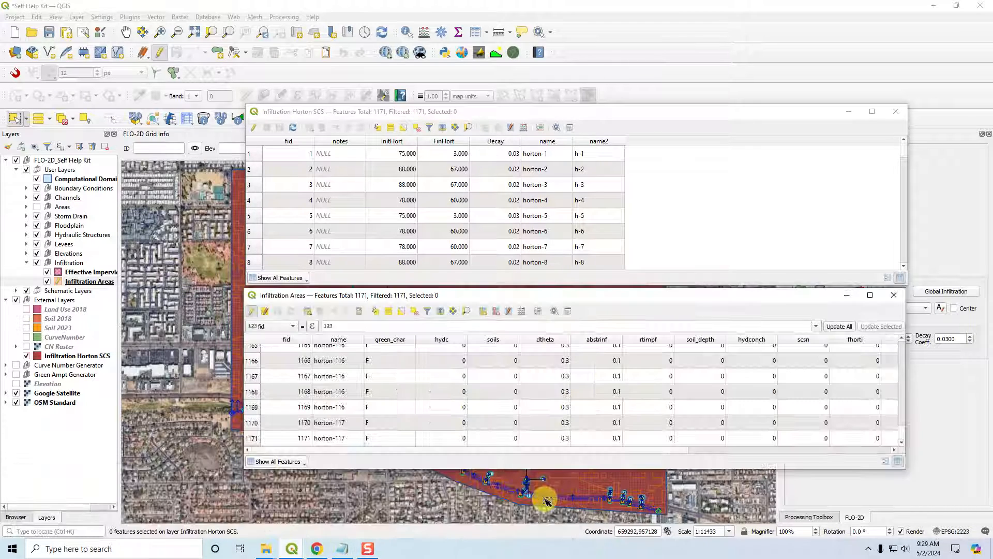
{"action": "left_click", "coordinate": [518, 486]}
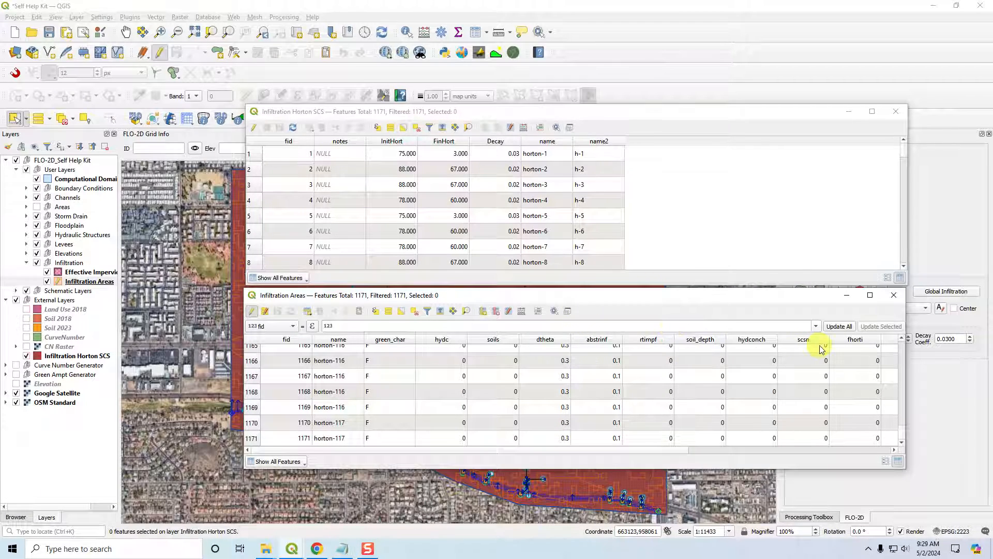
{"action": "left_click_drag", "start_coordinate": [637, 450], "coordinate": [855, 452]}
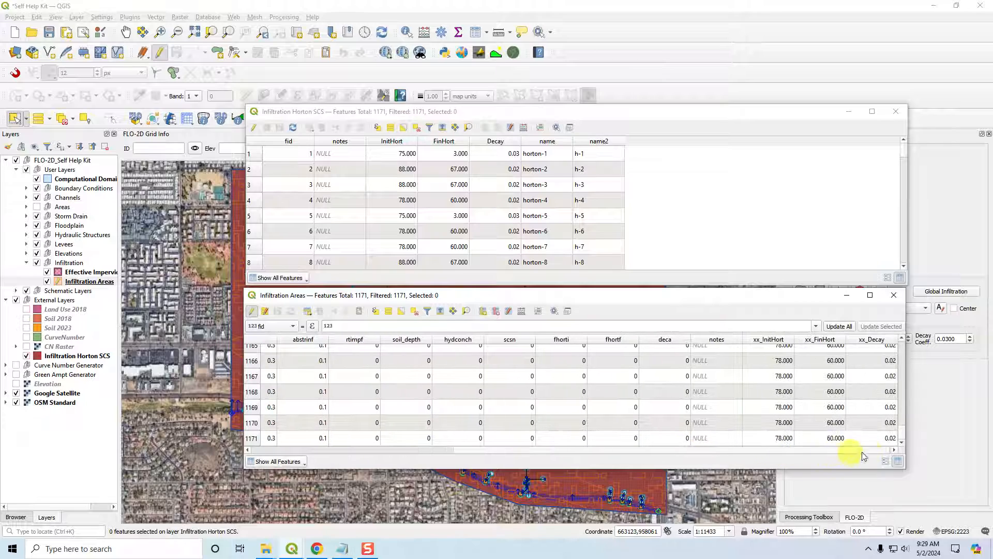
{"action": "scroll", "coordinate": [788, 381], "scroll_direction": "up", "scroll_amount": 6}
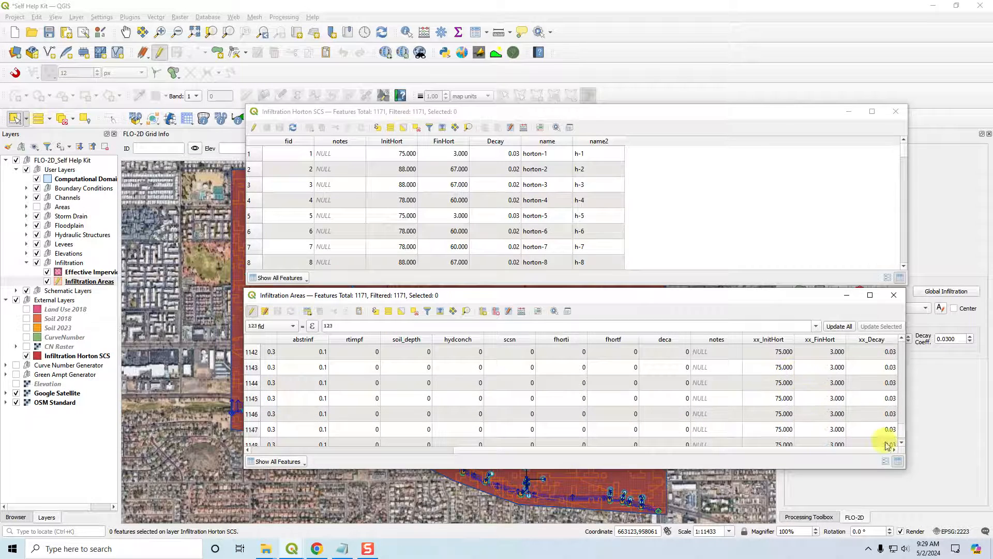
{"action": "left_click_drag", "start_coordinate": [902, 434], "coordinate": [902, 345]}
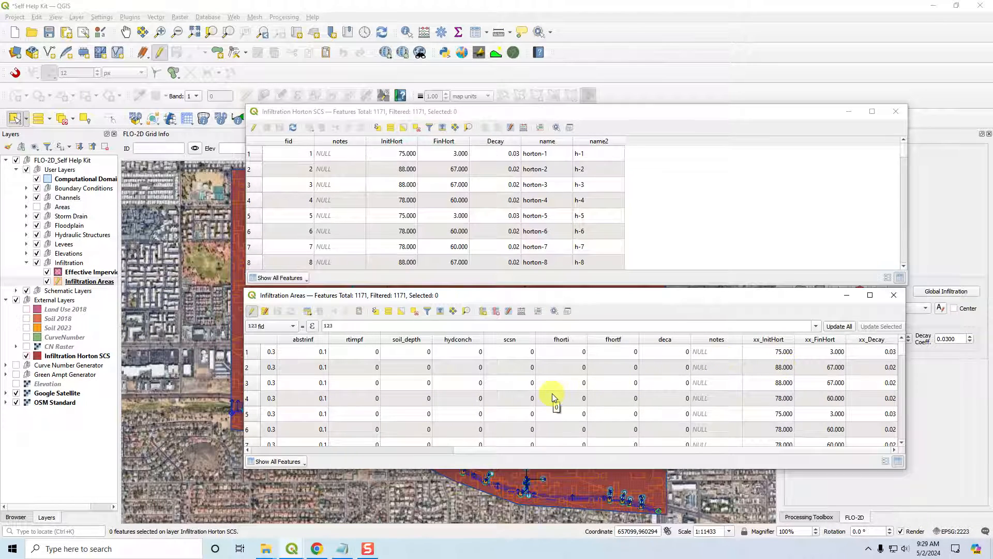
- Update the fhorti field of all Infiltration Areas records with the values of xx_InitHort
{"action": "left_click", "coordinate": [271, 331]}
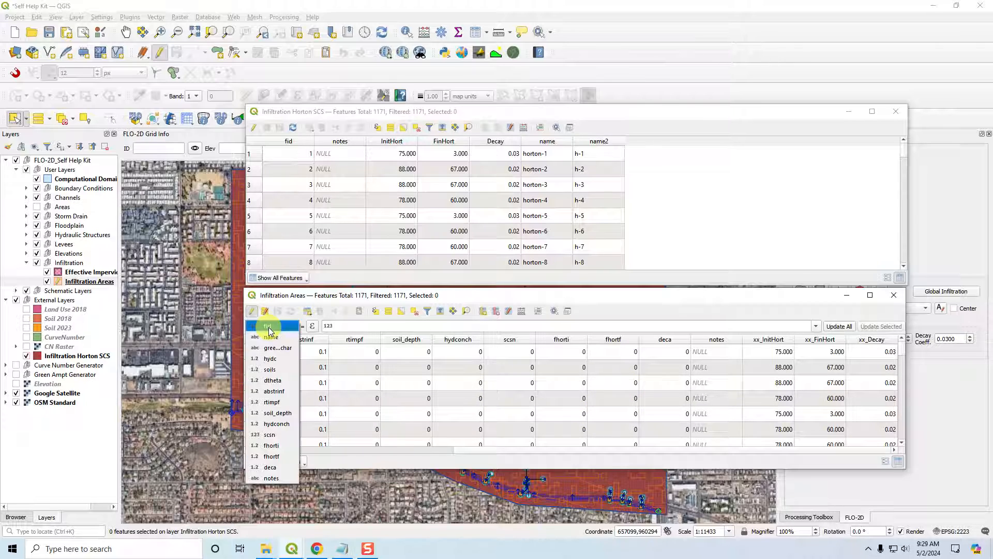
{"action": "left_click", "coordinate": [281, 446]}
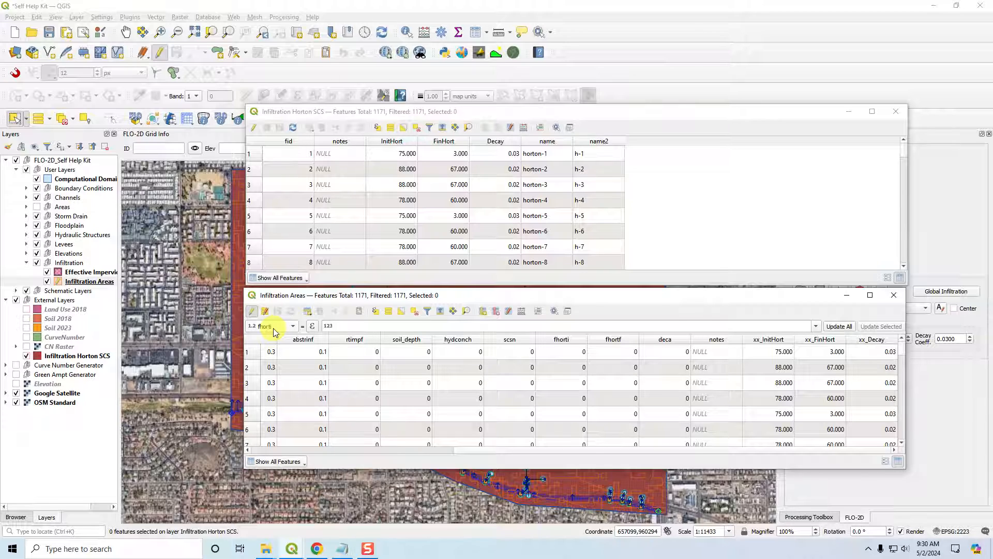
{"action": "left_click", "coordinate": [347, 326]}
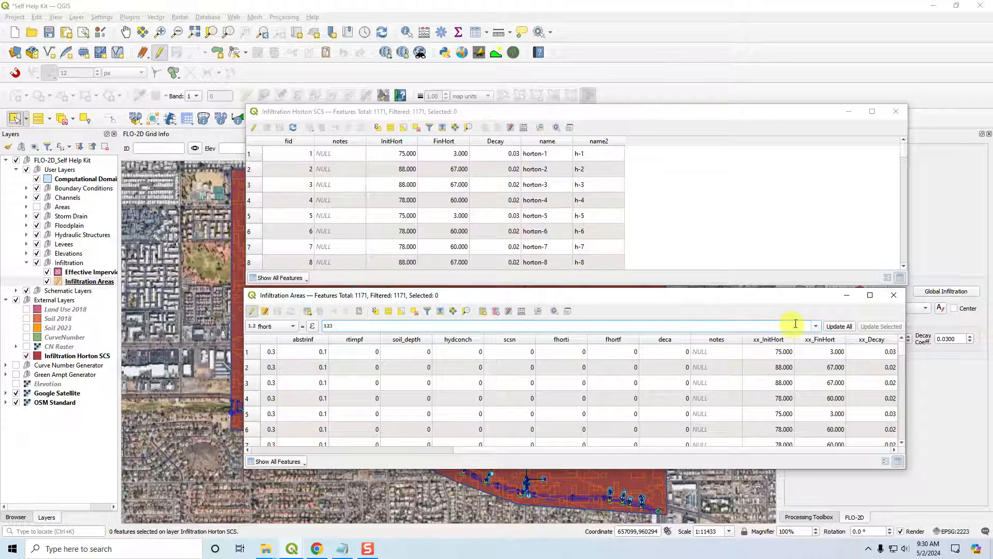
{"action": "left_click", "coordinate": [816, 326]}
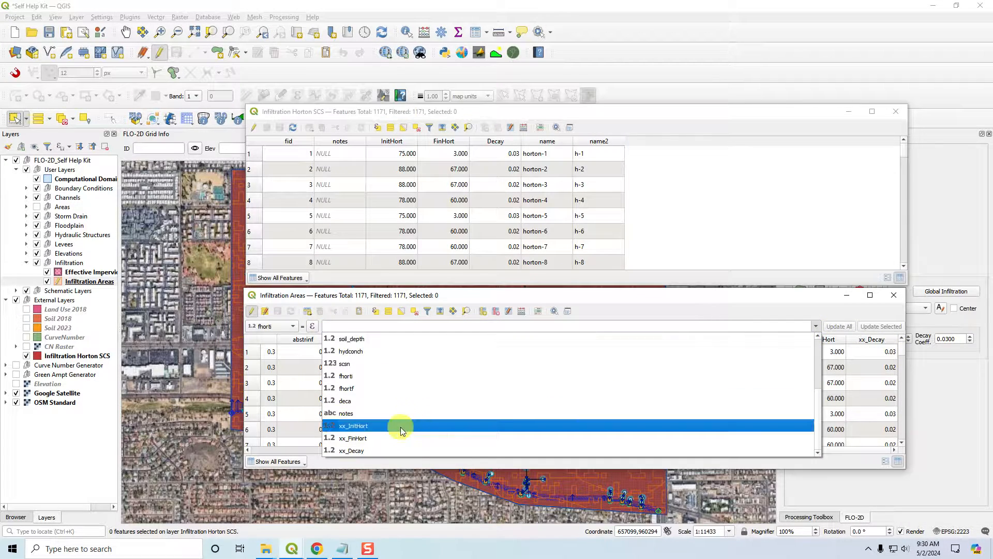
{"action": "left_click", "coordinate": [378, 432]}
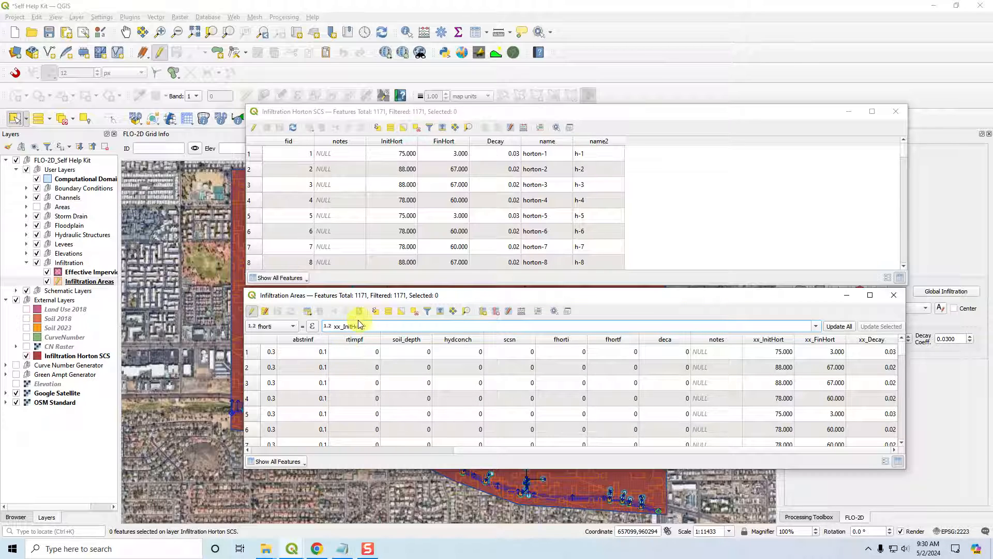
{"action": "left_click", "coordinate": [839, 327]}
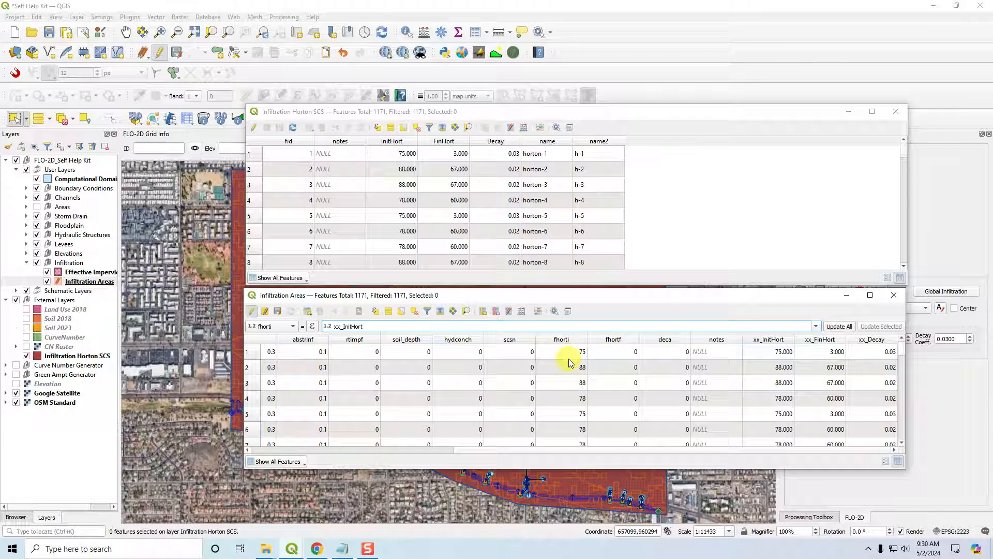
- Update the fhortf field of all Infiltration Areas records with the values of xx_FinHort
{"action": "left_click", "coordinate": [270, 326]}
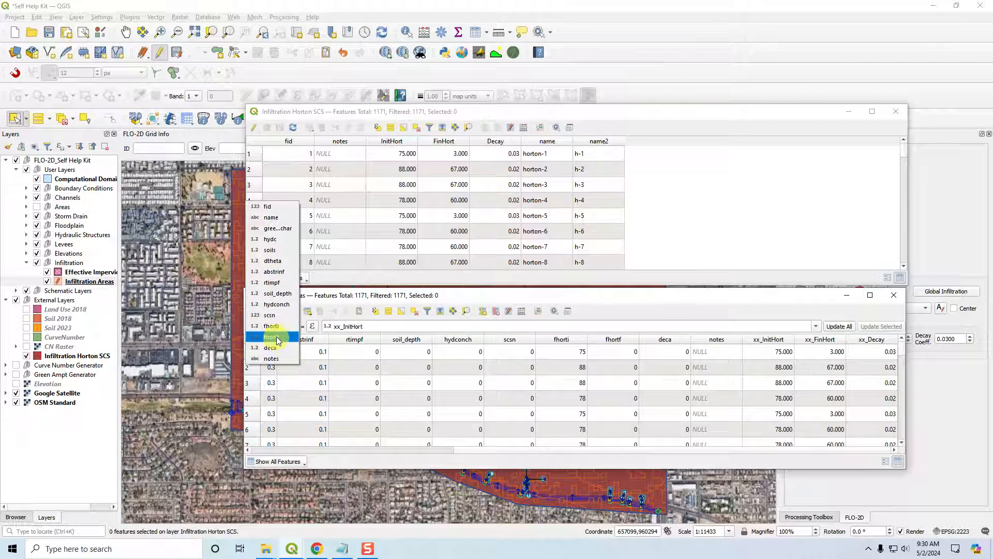
{"action": "left_click", "coordinate": [276, 336]}
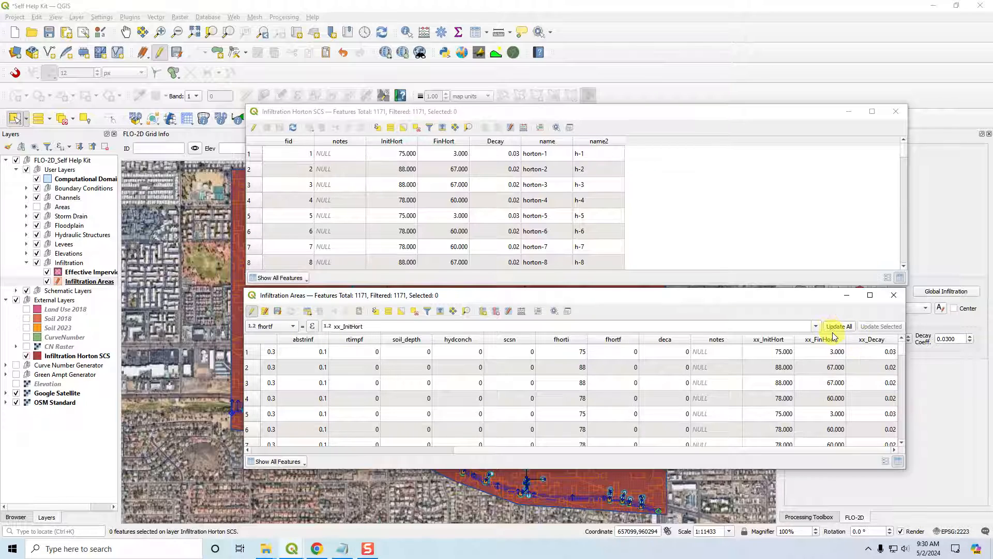
{"action": "left_click", "coordinate": [817, 326]}
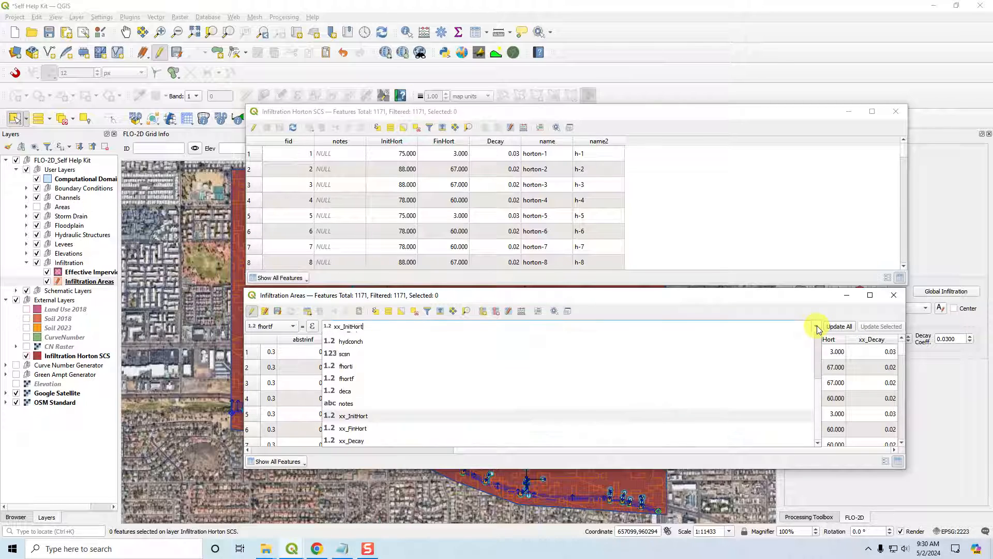
{"action": "left_click", "coordinate": [729, 443]}
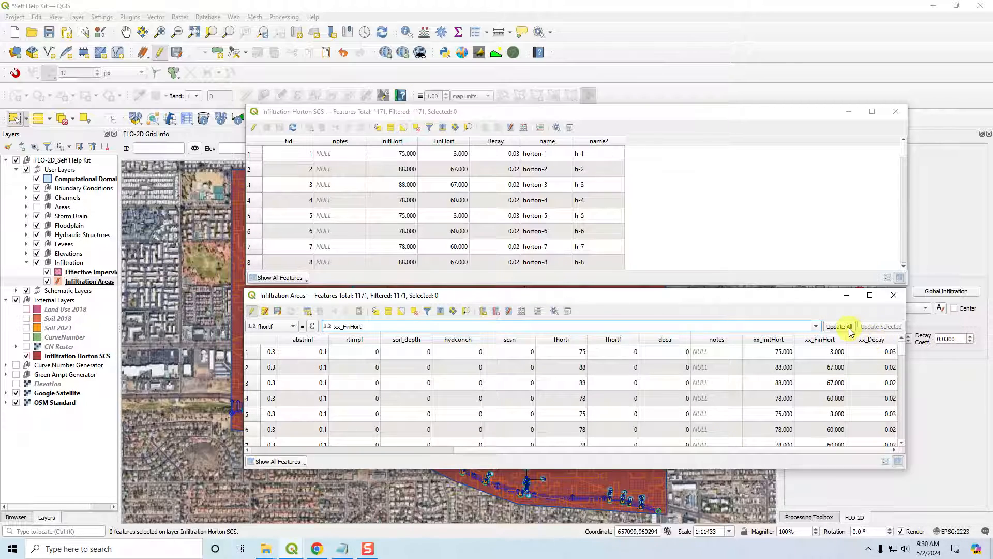
- Update the deca field of all Infiltration Areas records with xx_Decay, then save the edits and end the layer's editing session
{"action": "left_click", "coordinate": [284, 325]}
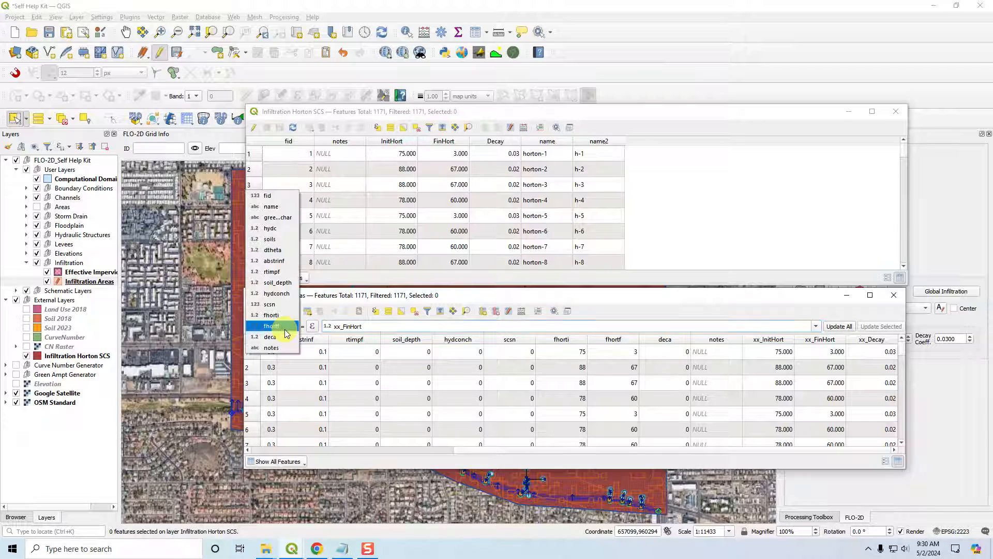
{"action": "left_click", "coordinate": [286, 337]}
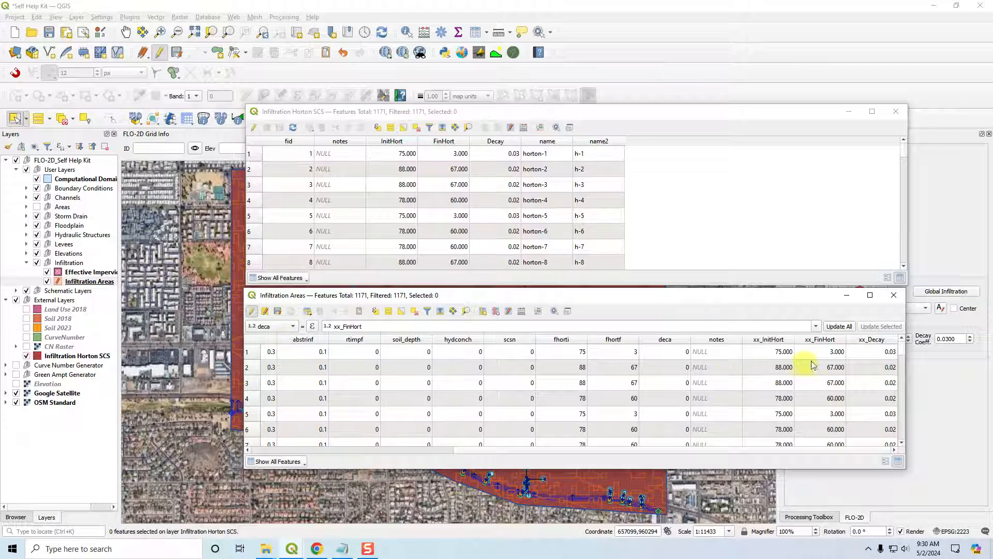
{"action": "left_click", "coordinate": [817, 326]}
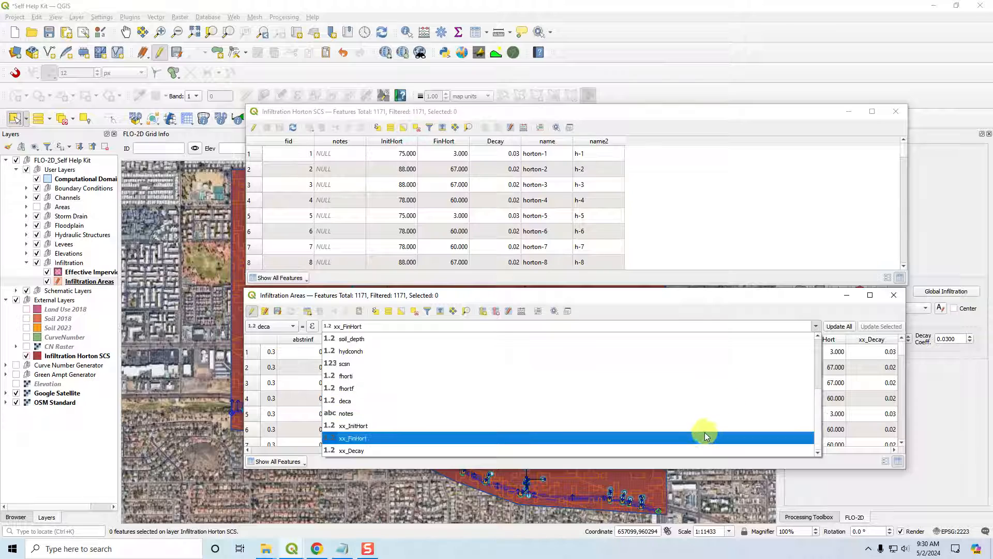
{"action": "left_click", "coordinate": [702, 450]}
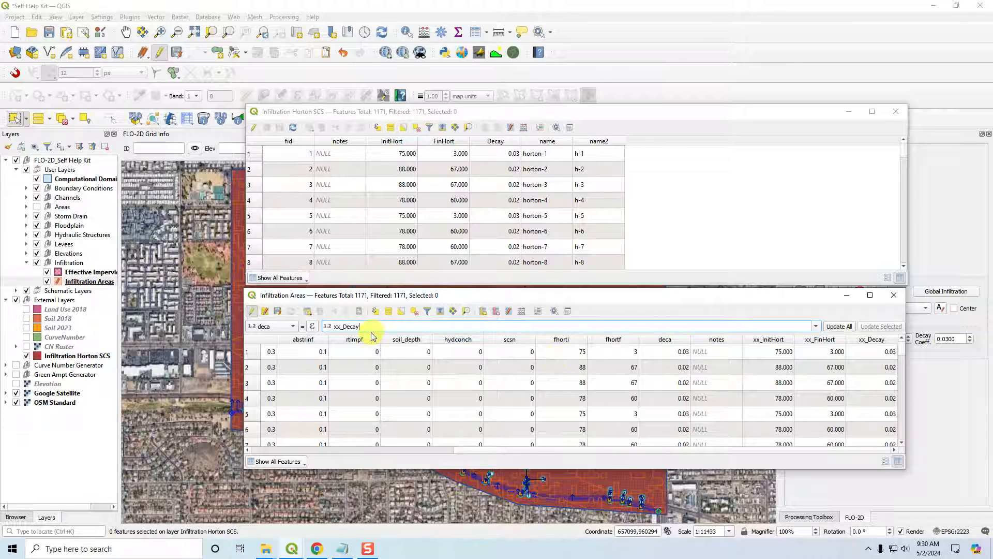
{"action": "left_click", "coordinate": [282, 312]}
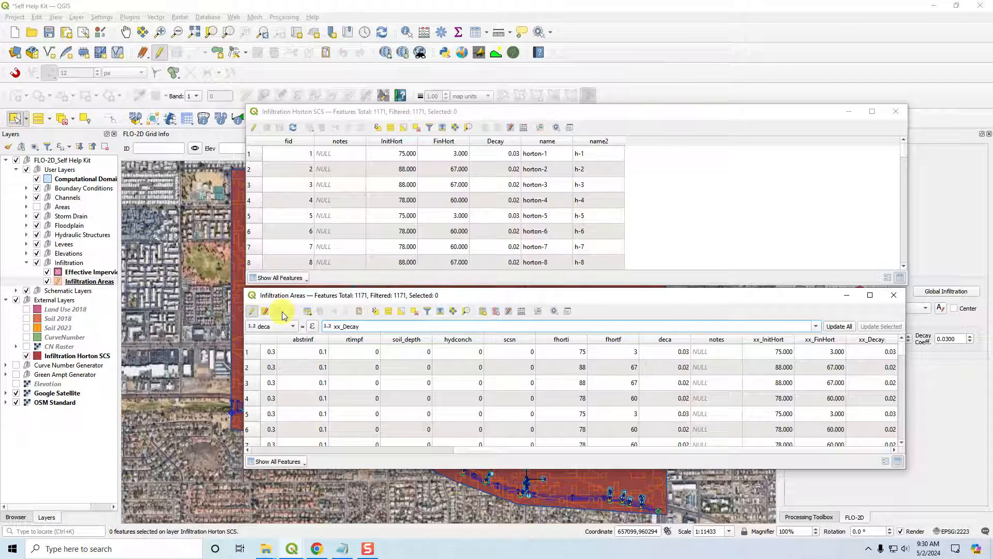
{"action": "left_click", "coordinate": [253, 313]}
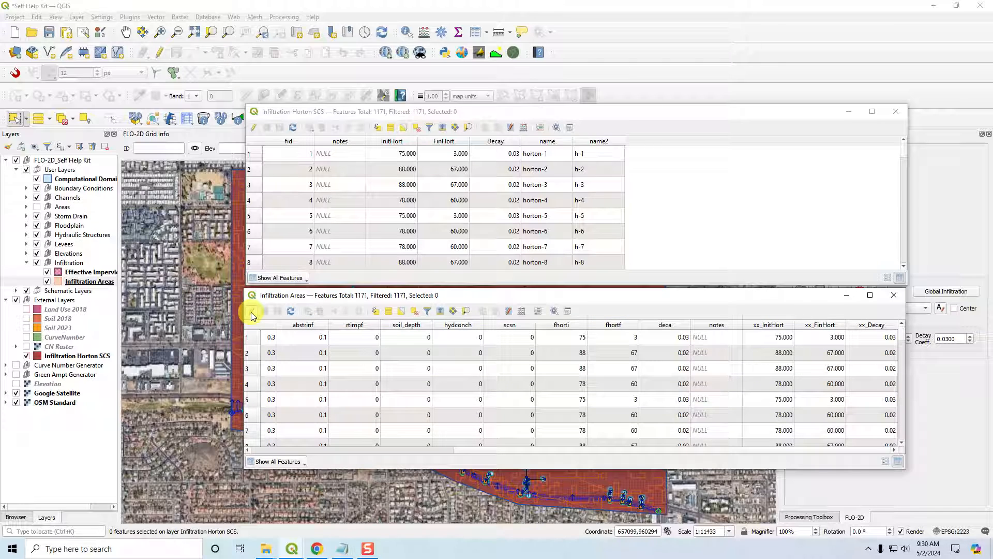
- Remove the Infiltration Horton SCS join from the Infiltration Areas layer
{"action": "double_click", "coordinate": [76, 284]}
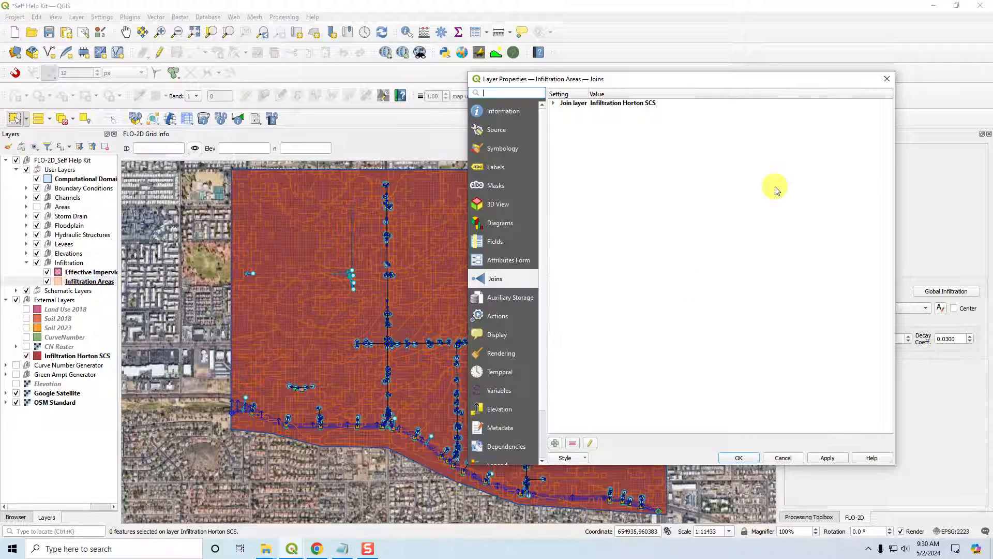
{"action": "left_click", "coordinate": [576, 444]}
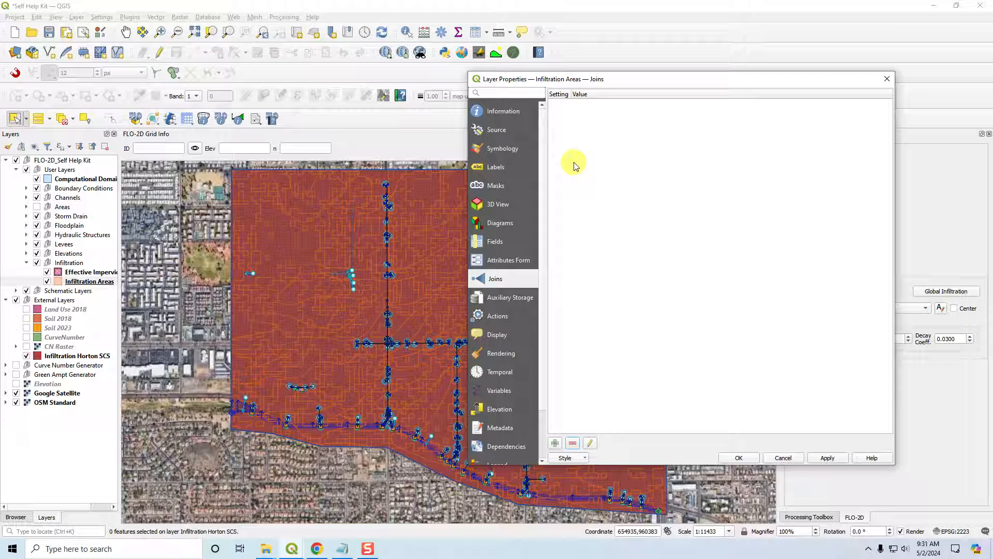
{"action": "left_click", "coordinate": [745, 458]}
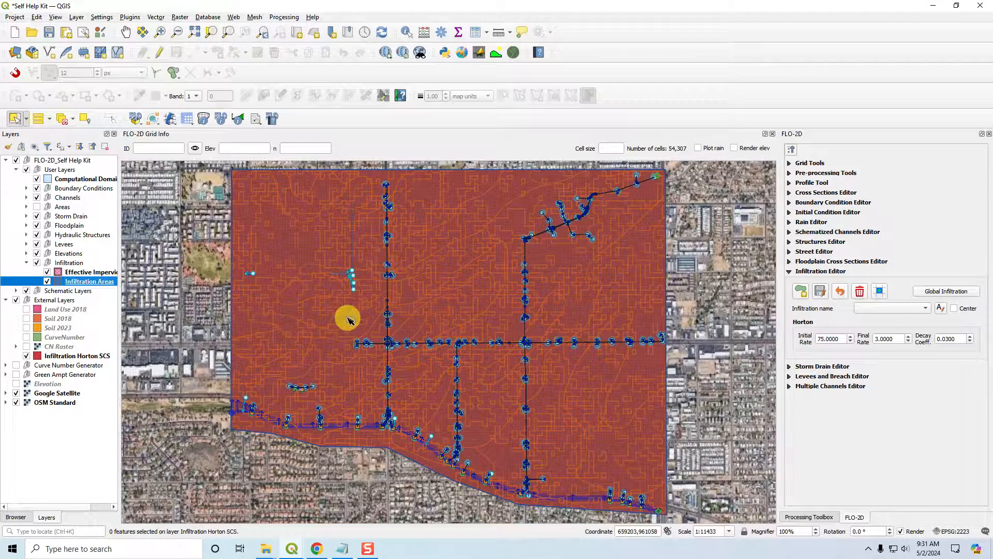
- Hide the Infiltration Horton SCS layer and schematize the infiltration areas onto the grid
{"action": "left_click", "coordinate": [26, 357]}
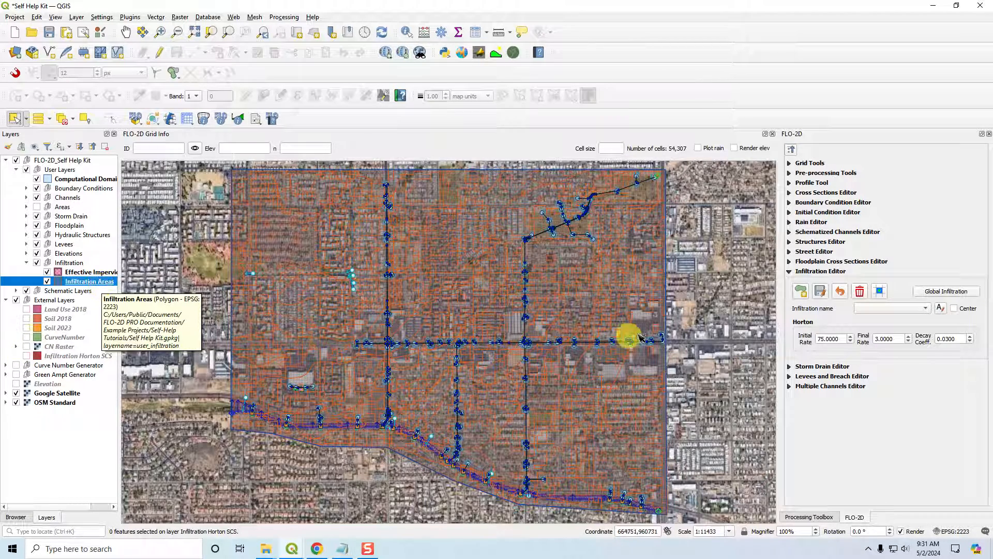
{"action": "left_click", "coordinate": [880, 291]}
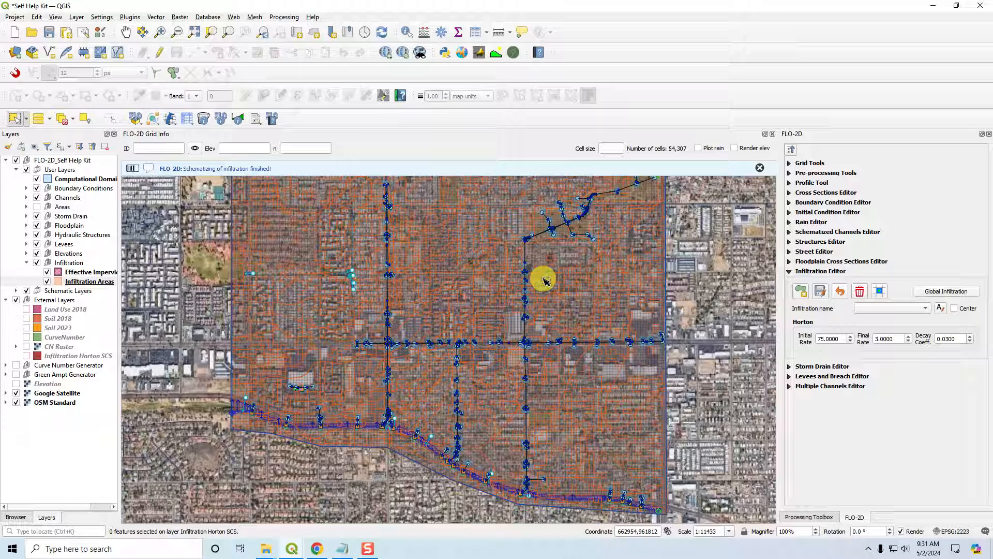
{"action": "left_click", "coordinate": [761, 167]}
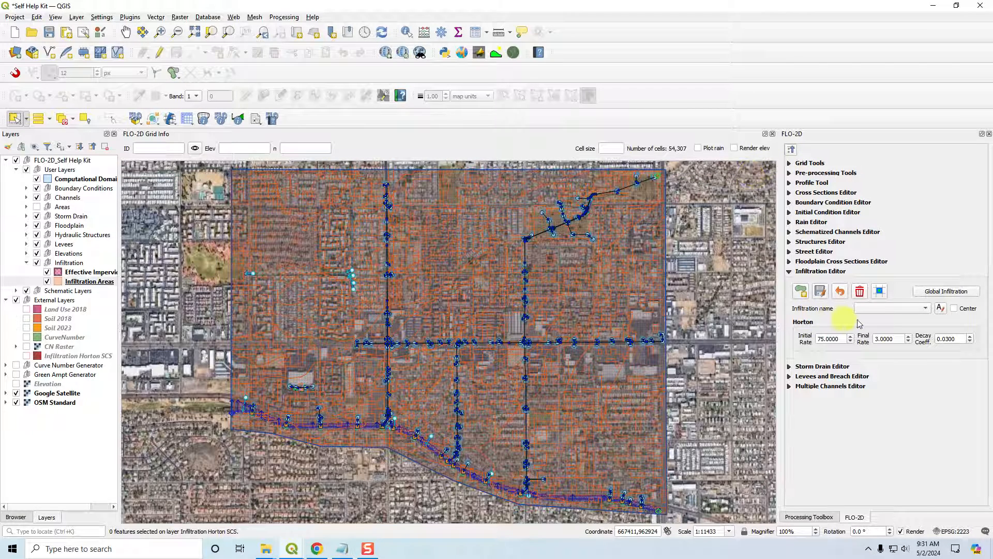
- Browse the named infiltration areas from horton-48 to horton-75 with map centering enabled, examining each polygon's location and Horton rates
{"action": "left_click", "coordinate": [890, 308]}
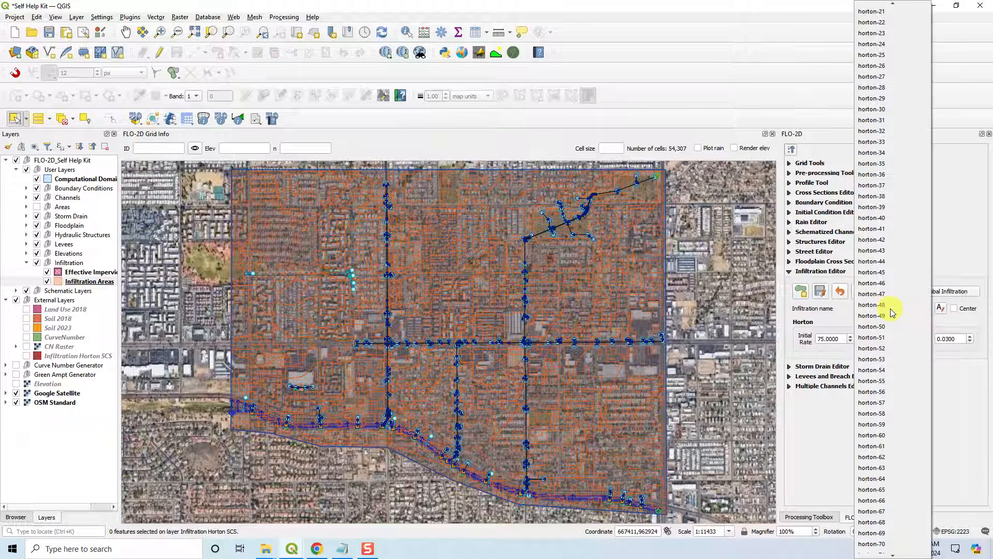
{"action": "left_click", "coordinate": [882, 197]}
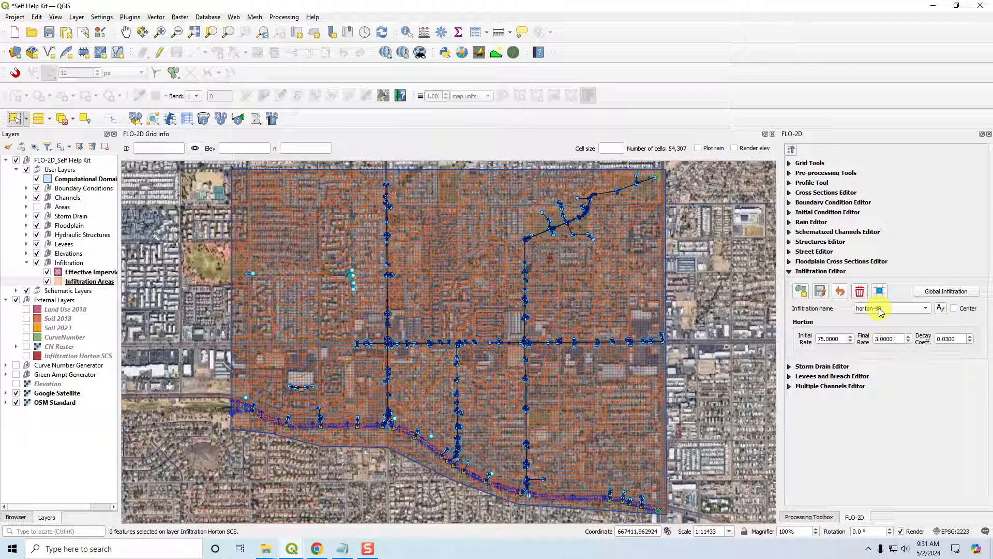
{"action": "scroll", "coordinate": [879, 309], "scroll_direction": "down", "scroll_amount": 1}
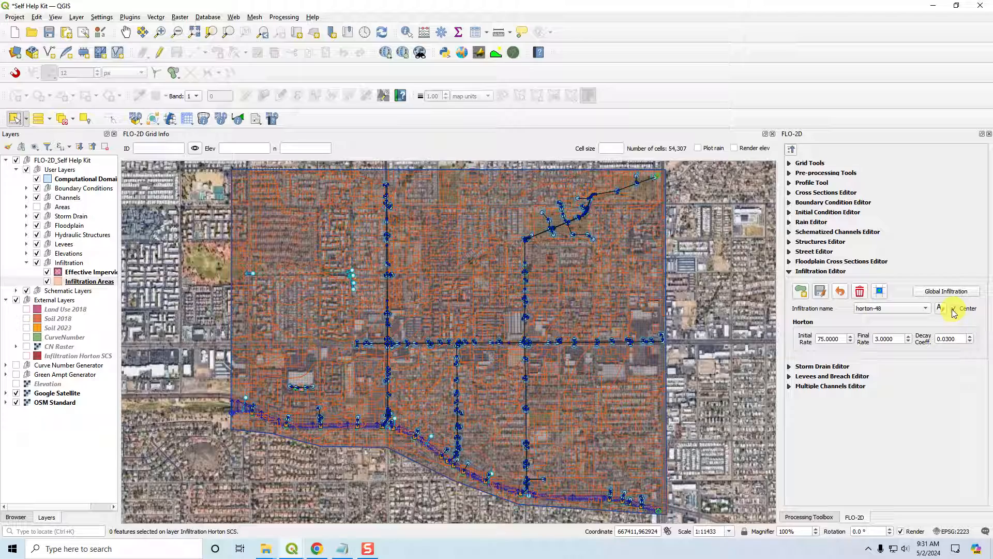
{"action": "scroll", "coordinate": [874, 311], "scroll_direction": "down", "scroll_amount": 3}
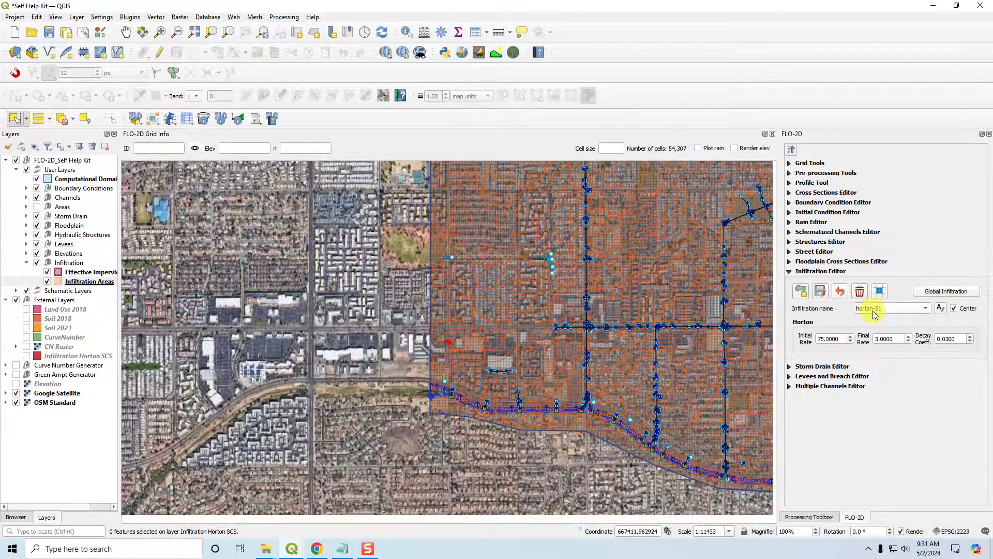
{"action": "scroll", "coordinate": [874, 310], "scroll_direction": "down", "scroll_amount": 1}
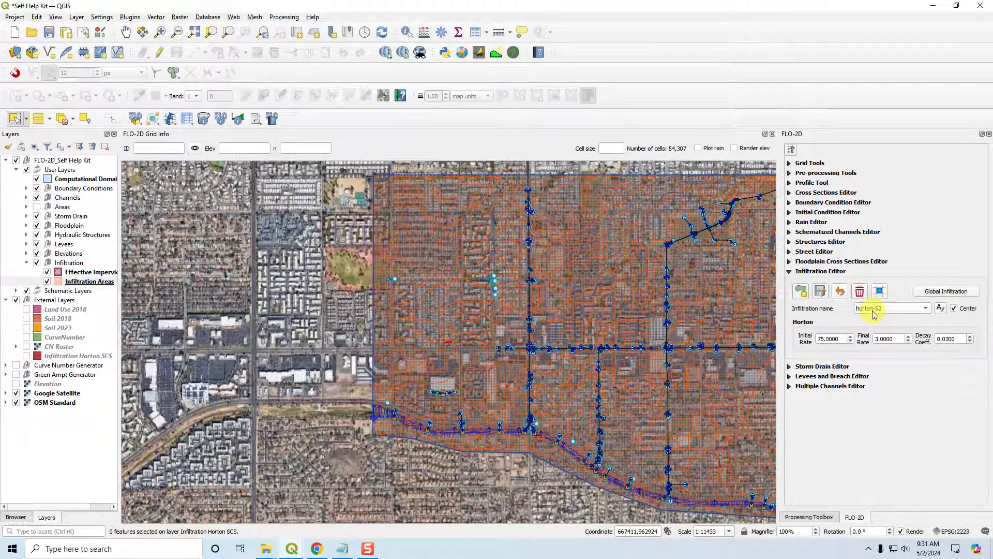
{"action": "scroll", "coordinate": [872, 310], "scroll_direction": "down", "scroll_amount": 1}
{"action": "scroll", "coordinate": [863, 310], "scroll_direction": "down", "scroll_amount": 3}
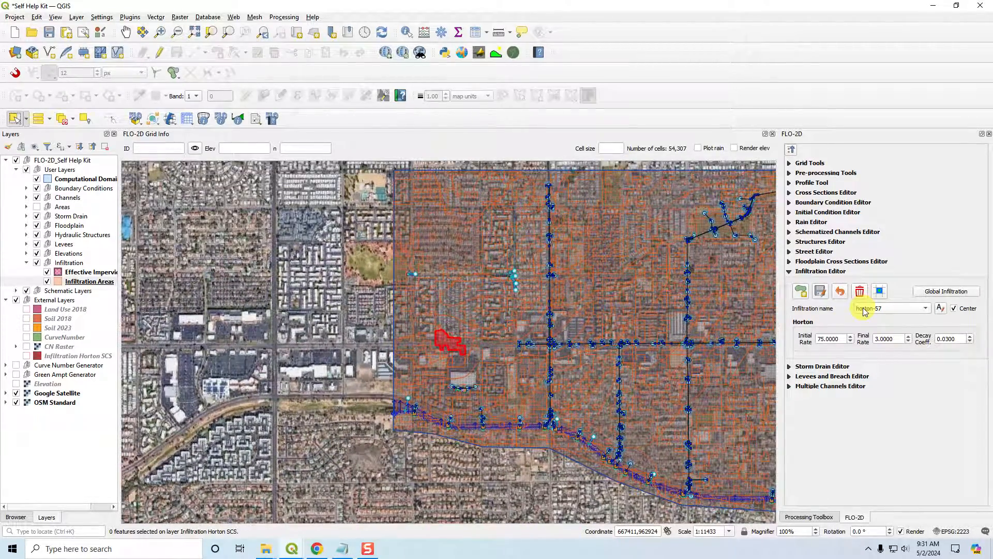
{"action": "scroll", "coordinate": [863, 310], "scroll_direction": "down", "scroll_amount": 2}
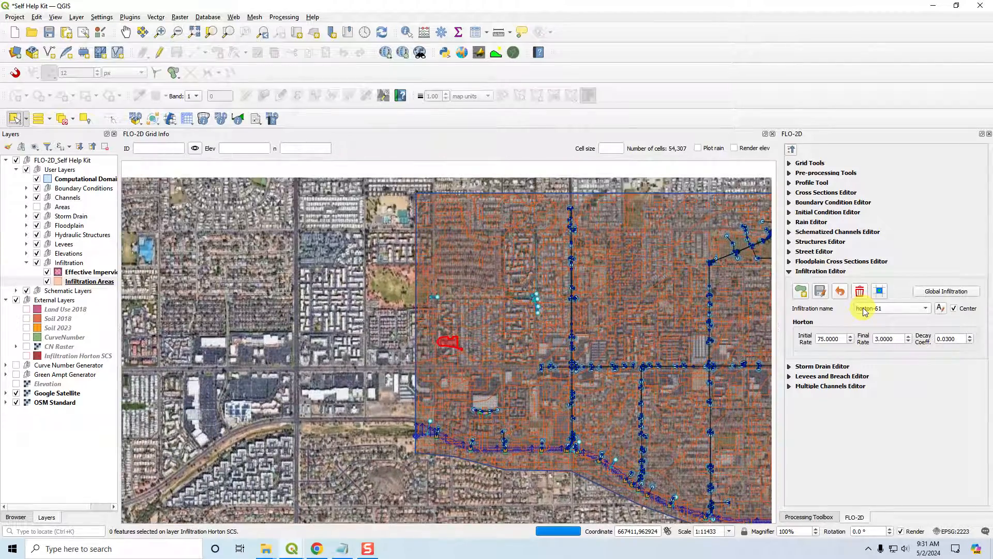
{"action": "scroll", "coordinate": [863, 311], "scroll_direction": "down", "scroll_amount": 5}
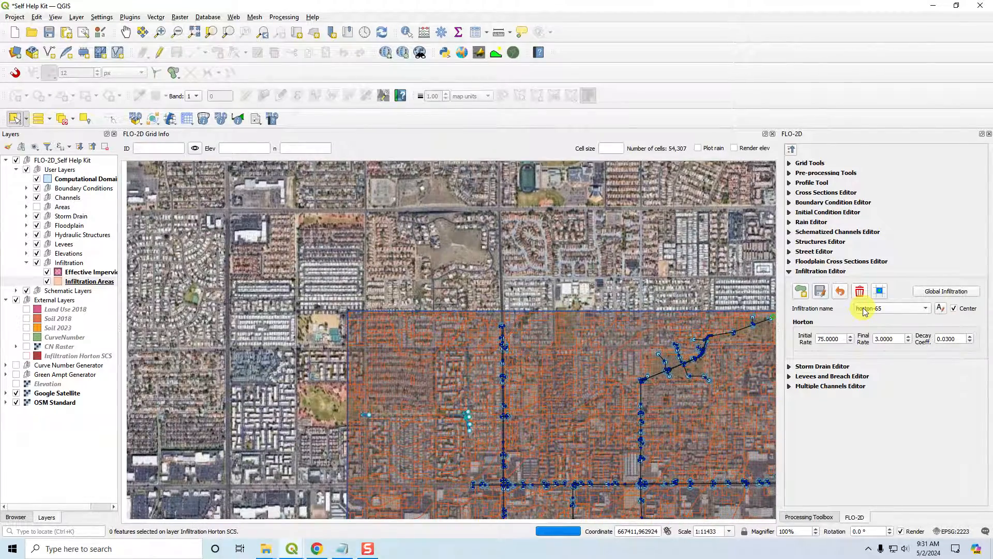
{"action": "scroll", "coordinate": [863, 310], "scroll_direction": "down", "scroll_amount": 4}
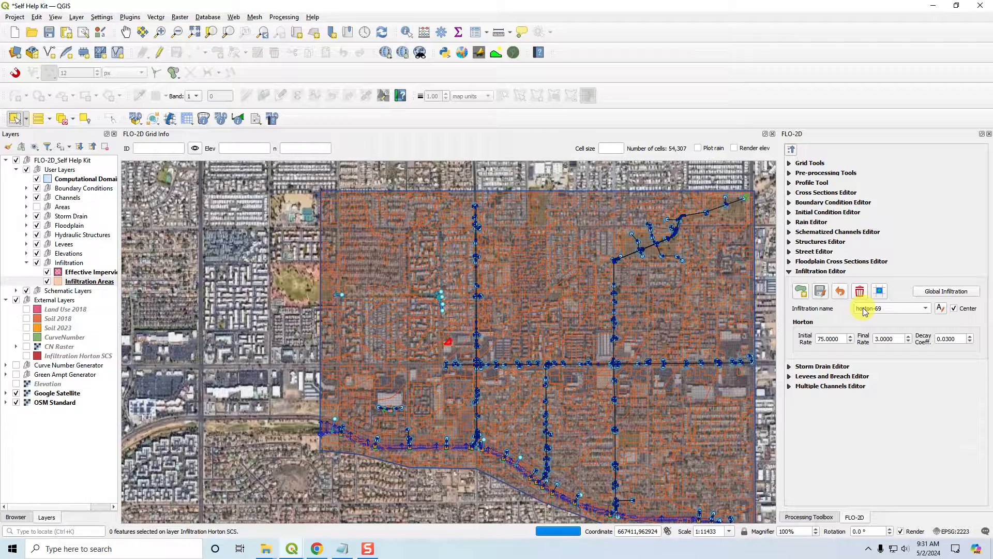
{"action": "scroll", "coordinate": [863, 311], "scroll_direction": "down", "scroll_amount": 1}
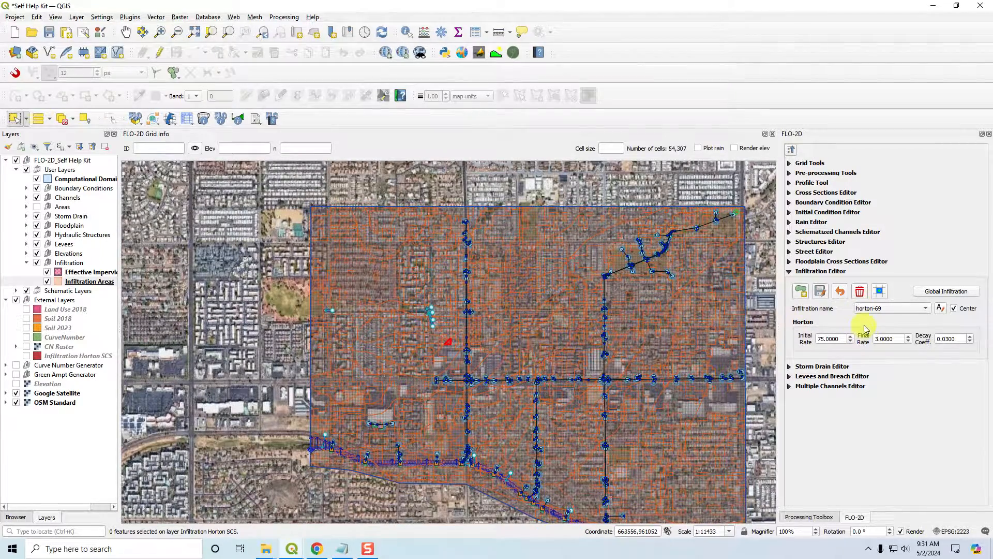
{"action": "scroll", "coordinate": [870, 313], "scroll_direction": "down", "scroll_amount": 3}
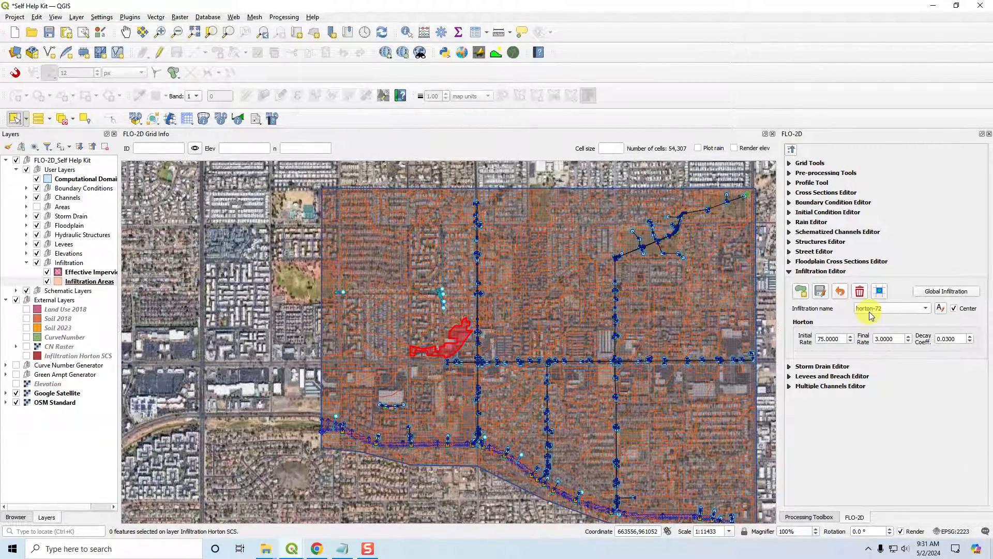
{"action": "scroll", "coordinate": [869, 312], "scroll_direction": "down", "scroll_amount": 3}
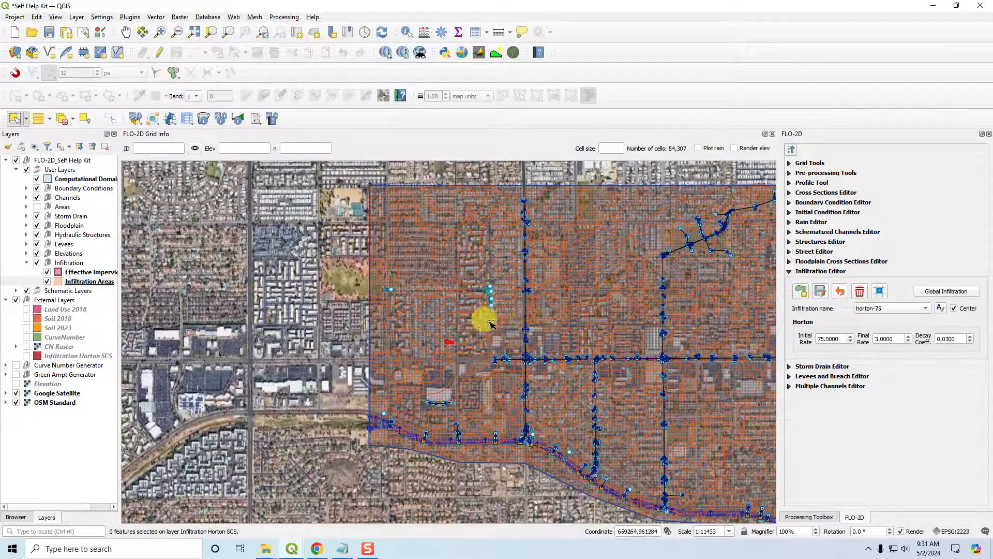
- Identify the Infiltration Areas polygon at the domain's northwest corner and examine its fhorti, fhortf and deca attributes
{"action": "left_click_drag", "start_coordinate": [558, 349], "coordinate": [450, 334]}
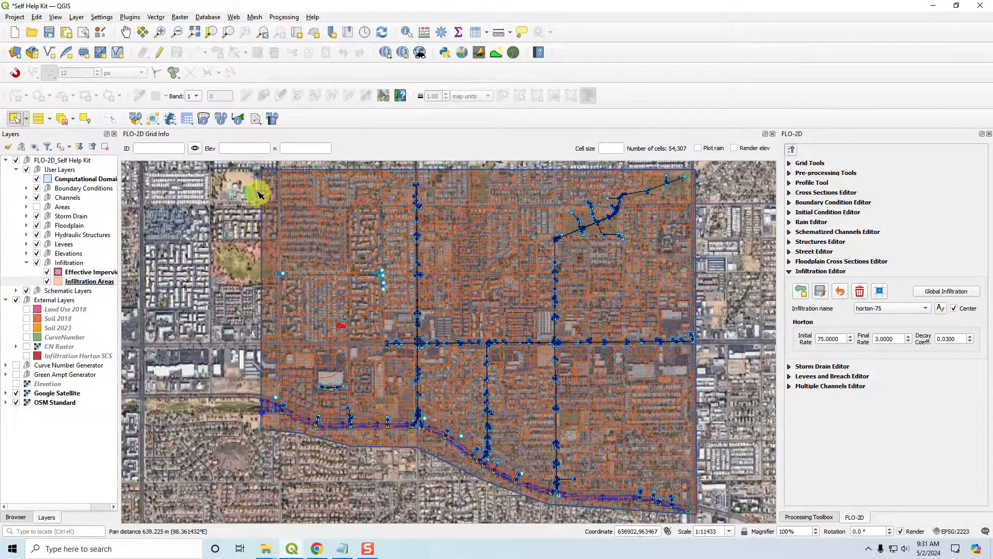
{"action": "scroll", "coordinate": [260, 172], "scroll_direction": "up", "scroll_amount": 3}
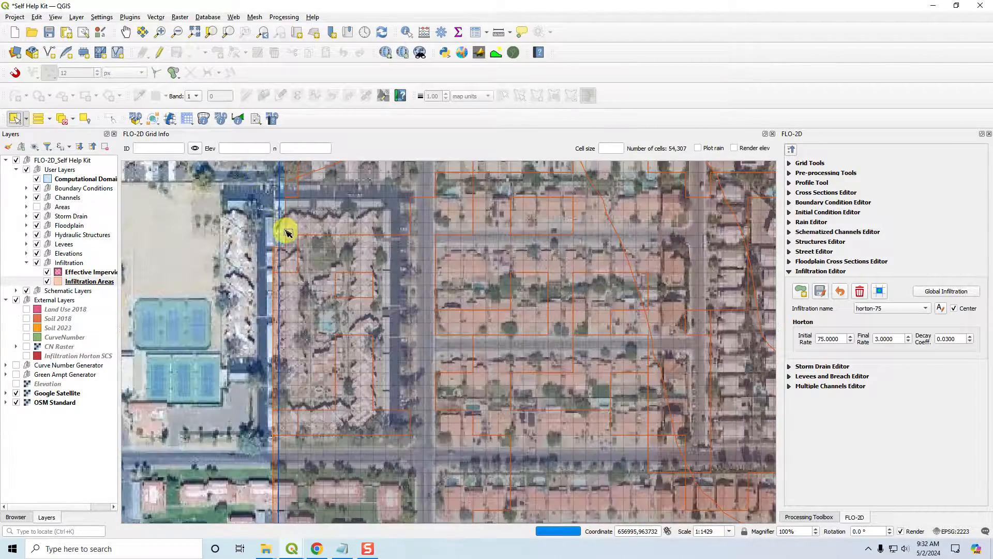
{"action": "left_click_drag", "start_coordinate": [284, 228], "coordinate": [334, 312]}
{"action": "scroll", "coordinate": [316, 252], "scroll_direction": "up", "scroll_amount": 1}
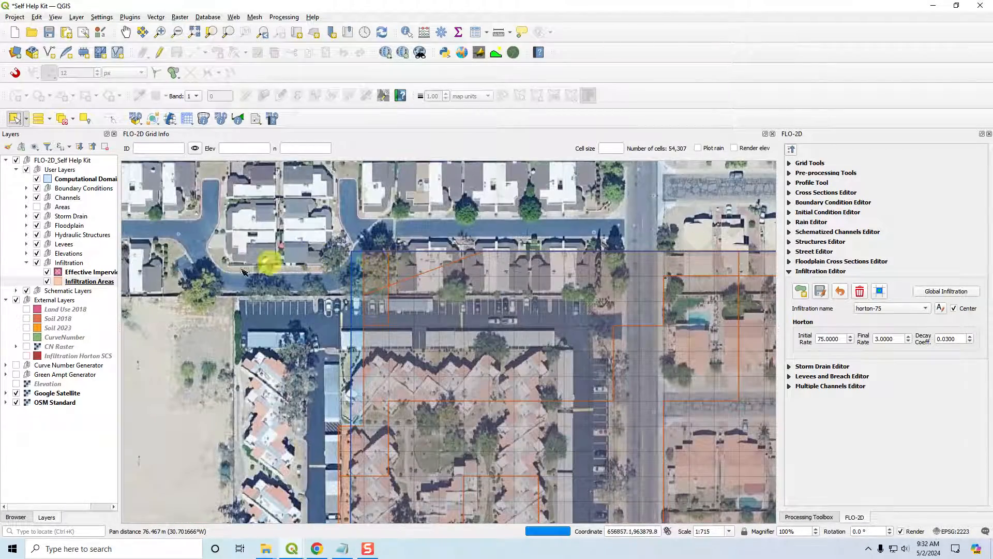
{"action": "left_click", "coordinate": [82, 285]}
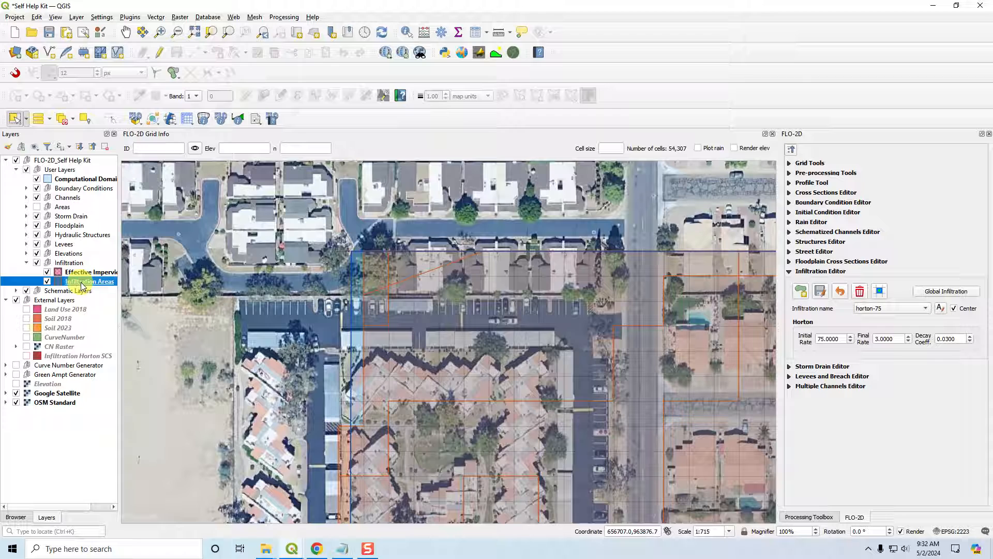
{"action": "left_click", "coordinate": [407, 32]}
{"action": "left_click", "coordinate": [339, 265]}
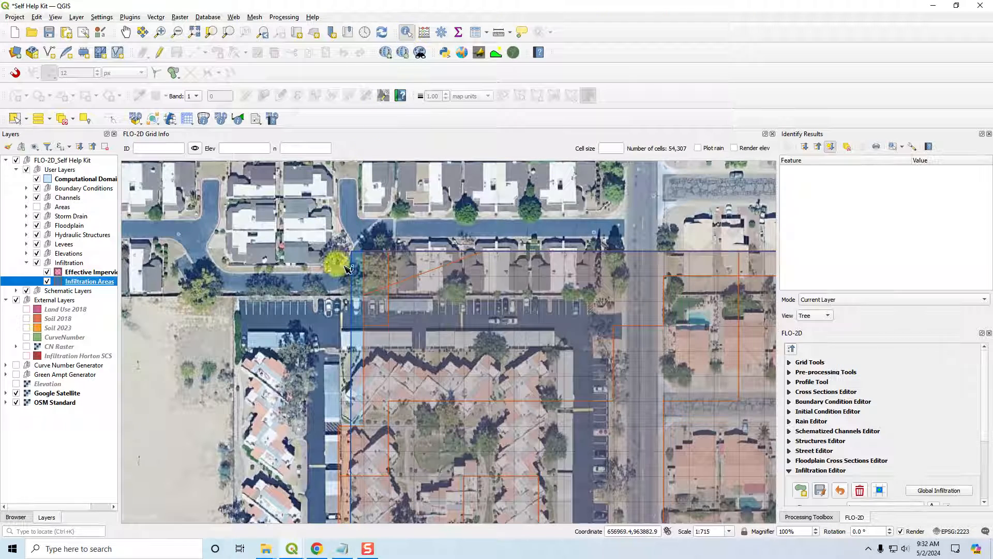
{"action": "left_click", "coordinate": [379, 268]}
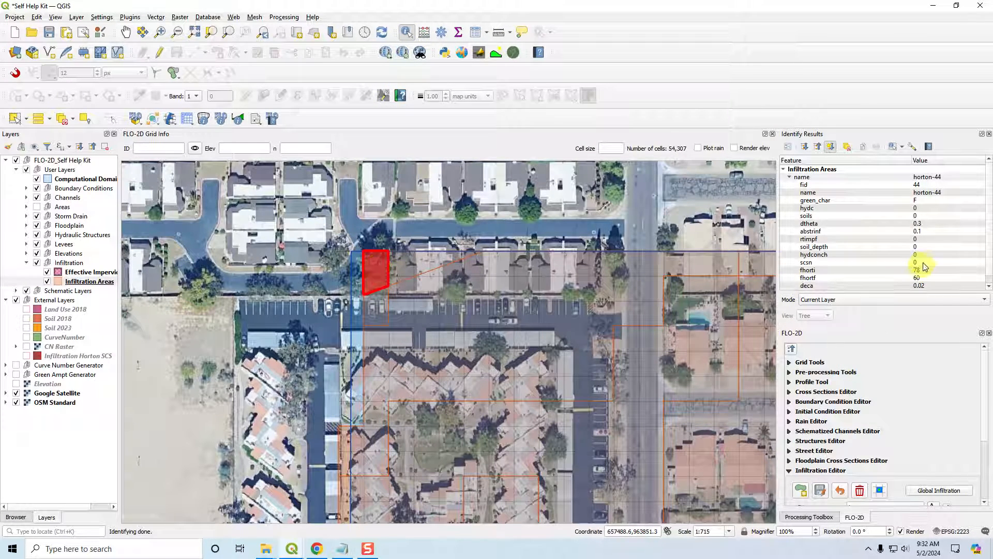
{"action": "scroll", "coordinate": [936, 277], "scroll_direction": "down", "scroll_amount": 1}
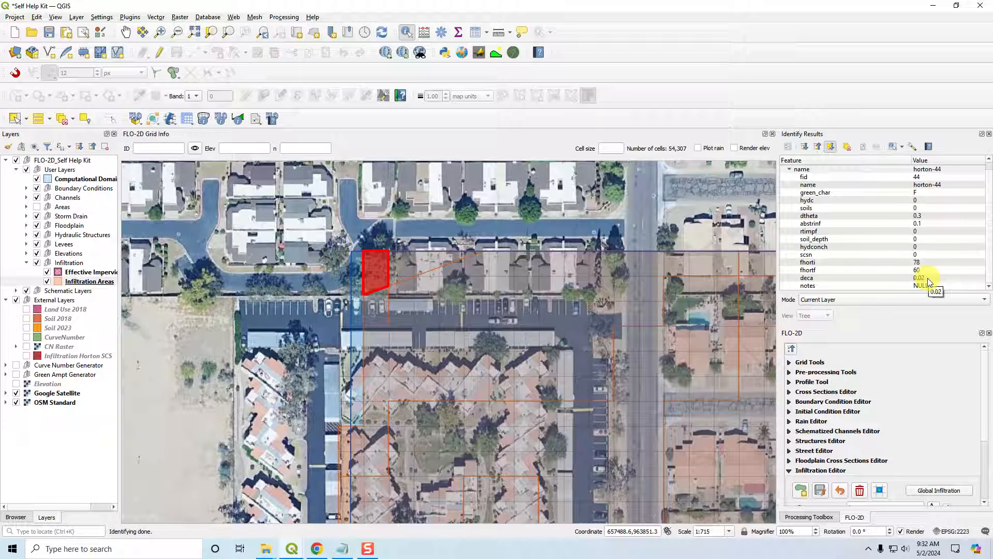
- Query the grid element inside the horton-44 polygon at the domain's northwest corner for its grid ID
{"action": "left_click", "coordinate": [206, 121]}
{"action": "left_click", "coordinate": [377, 263]}
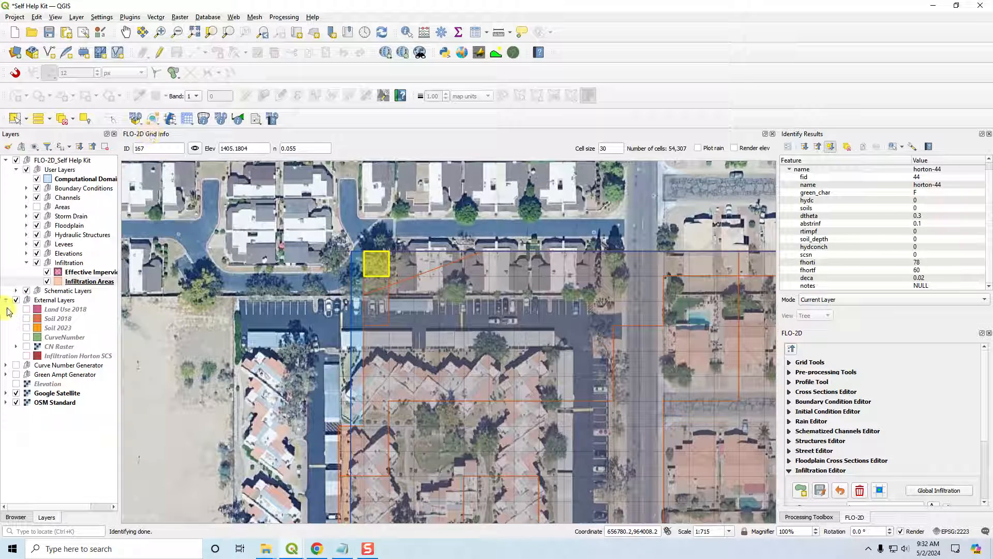
- Collapse the layer tree and turn on the advanced layers in the FLO-2D run settings
{"action": "left_click", "coordinate": [93, 148]}
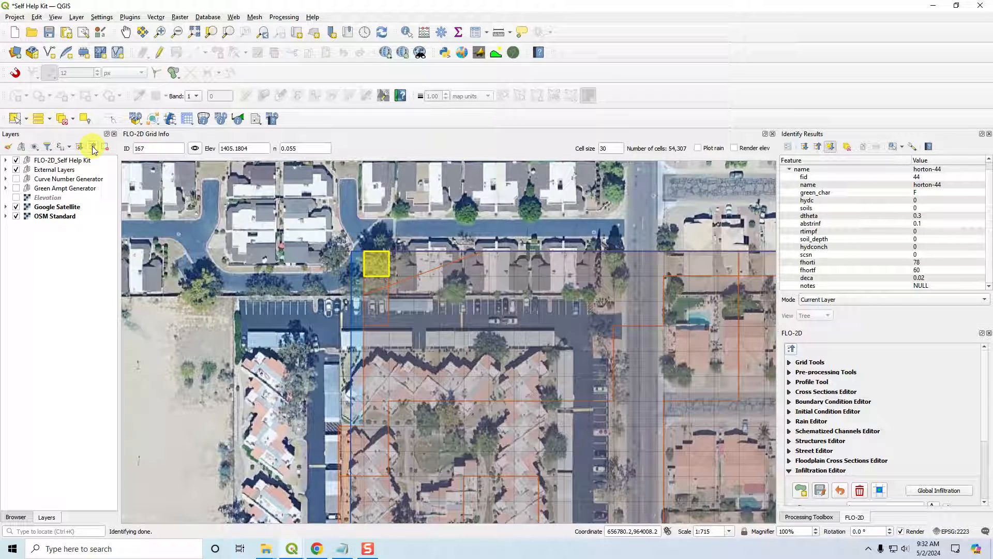
{"action": "left_click", "coordinate": [6, 160]}
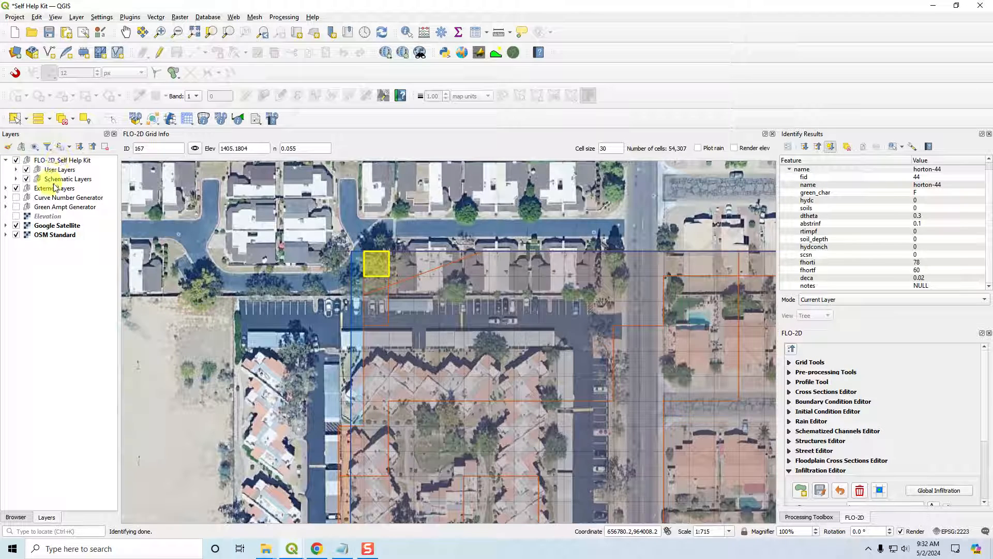
{"action": "left_click", "coordinate": [172, 121]}
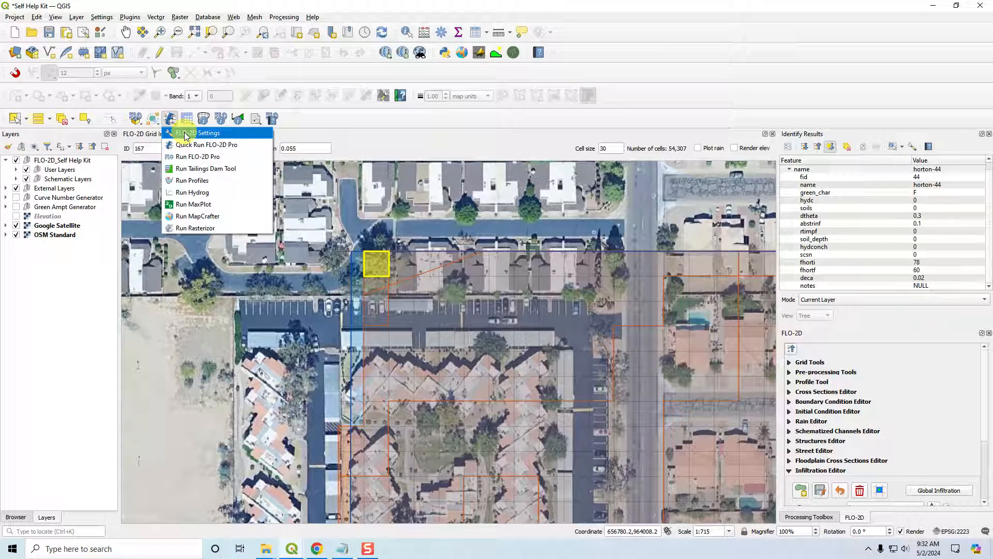
{"action": "left_click", "coordinate": [187, 136]}
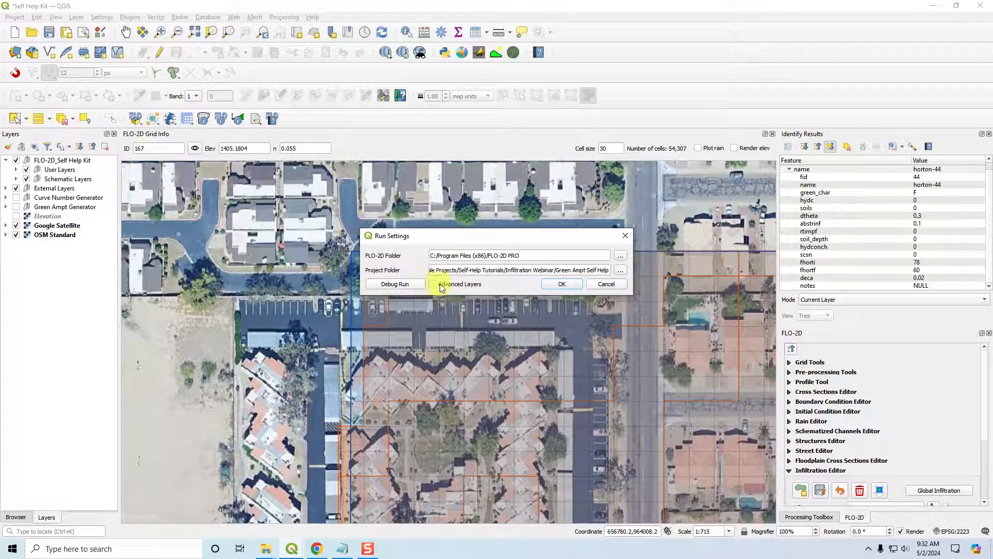
{"action": "left_click", "coordinate": [560, 284]}
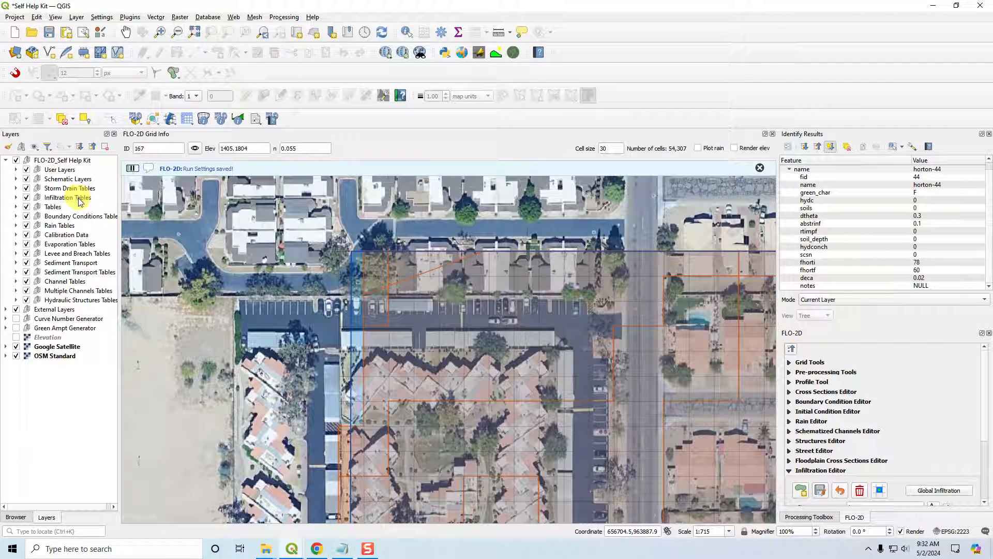
- Open the attribute table of the Cells Horton layer in the Infiltration Tables group
{"action": "left_click", "coordinate": [16, 197]}
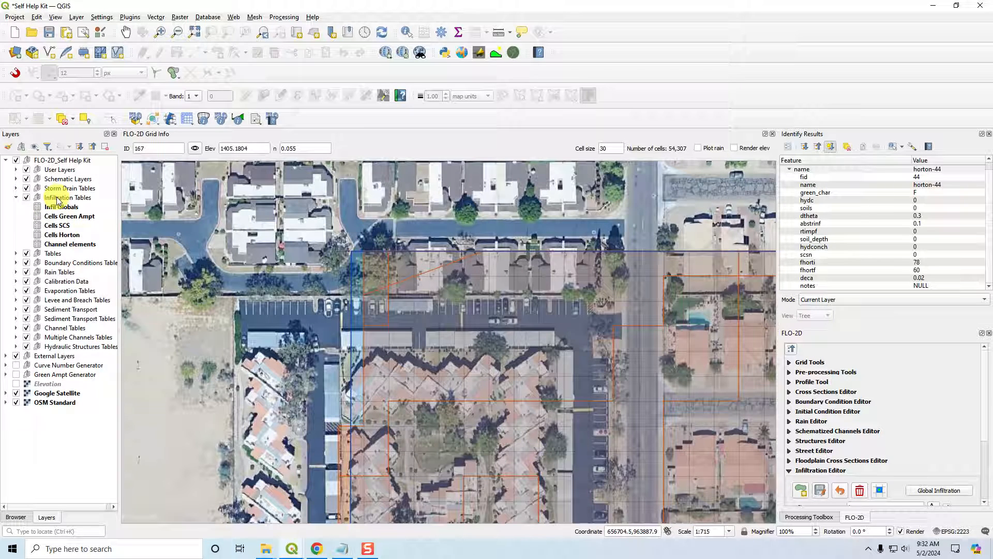
{"action": "right_click", "coordinate": [57, 235]}
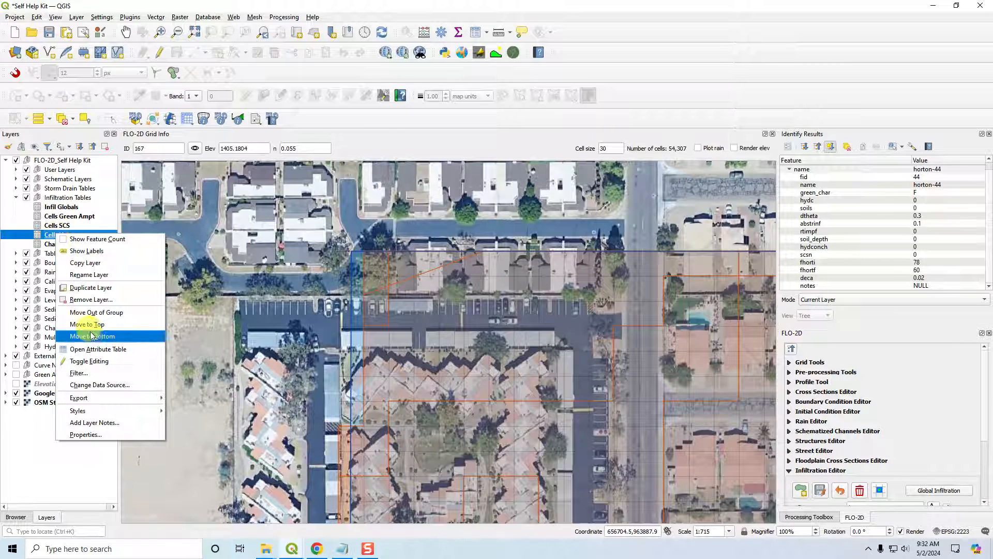
{"action": "left_click", "coordinate": [95, 355]}
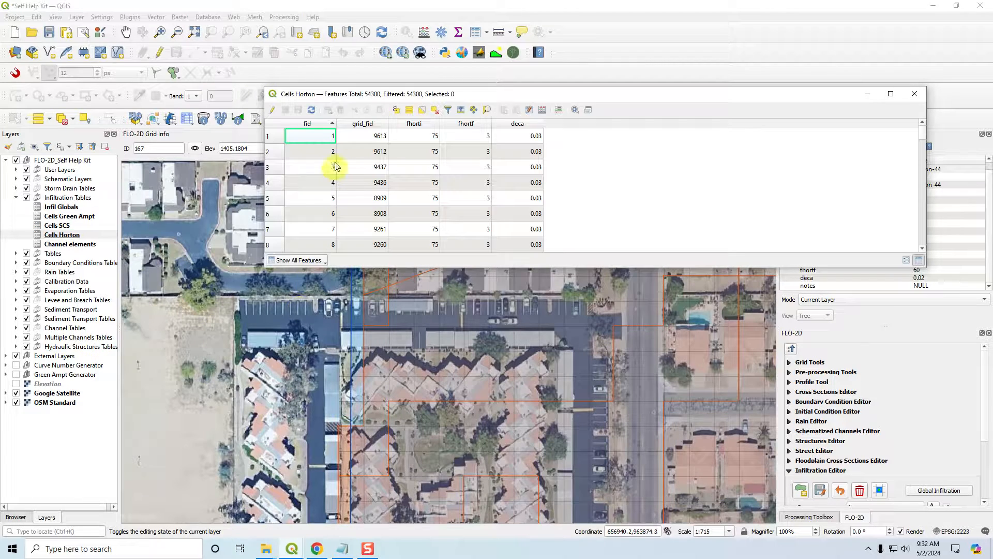
- Sort the Cells Horton table by grid_fid, find cell 167 and compare its Horton values with the identified horton-44 polygon
{"action": "left_click", "coordinate": [365, 124]}
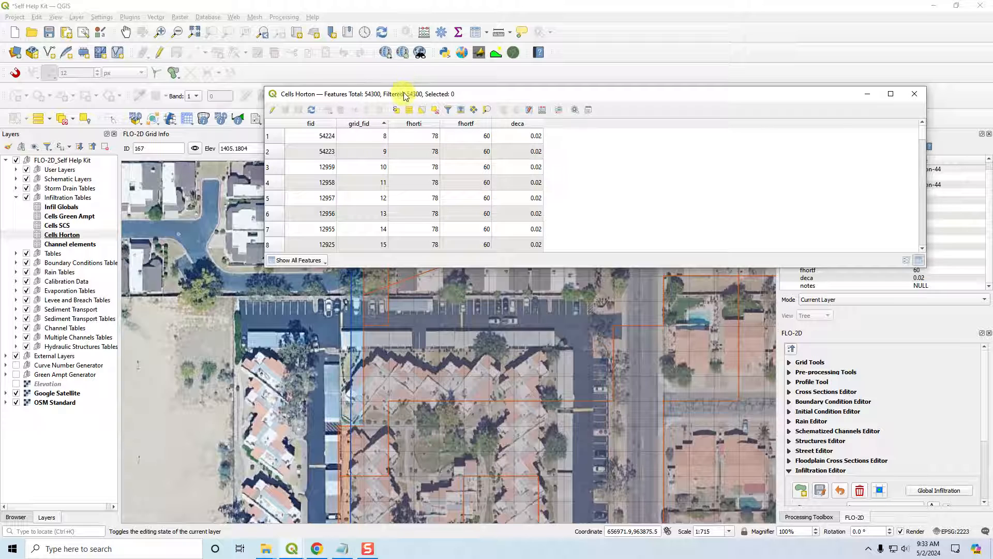
{"action": "left_click_drag", "start_coordinate": [404, 95], "coordinate": [651, 97]}
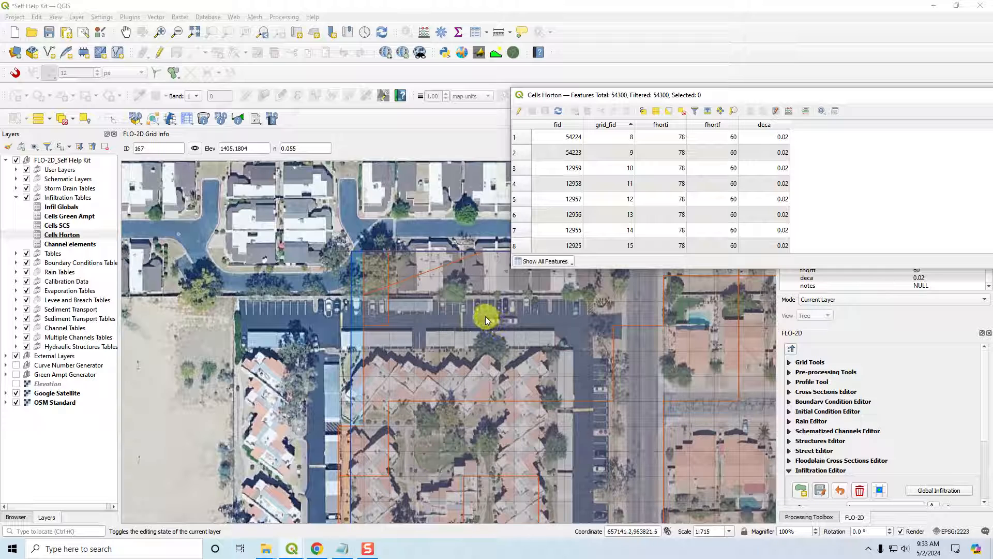
{"action": "left_click_drag", "start_coordinate": [686, 95], "coordinate": [472, 132]}
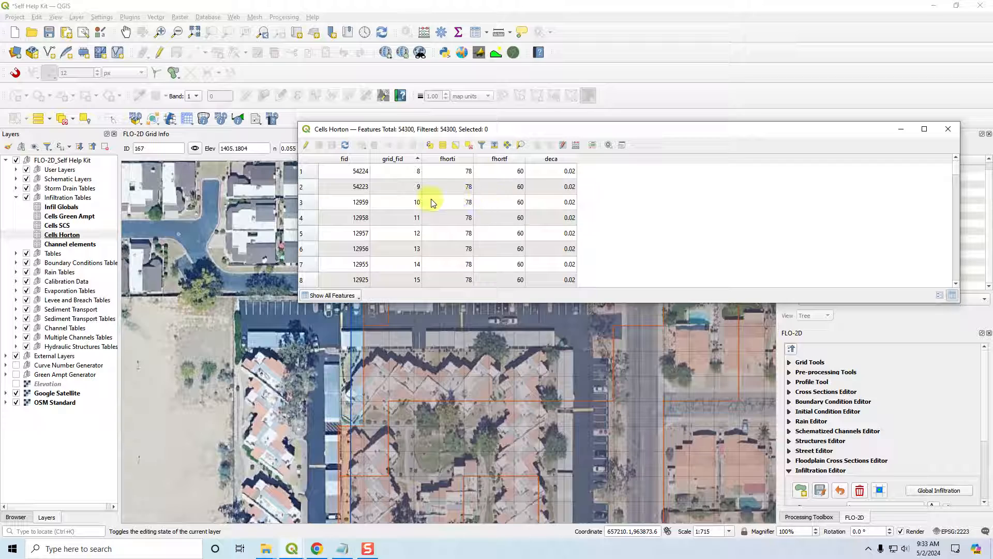
{"action": "left_click", "coordinate": [399, 174]}
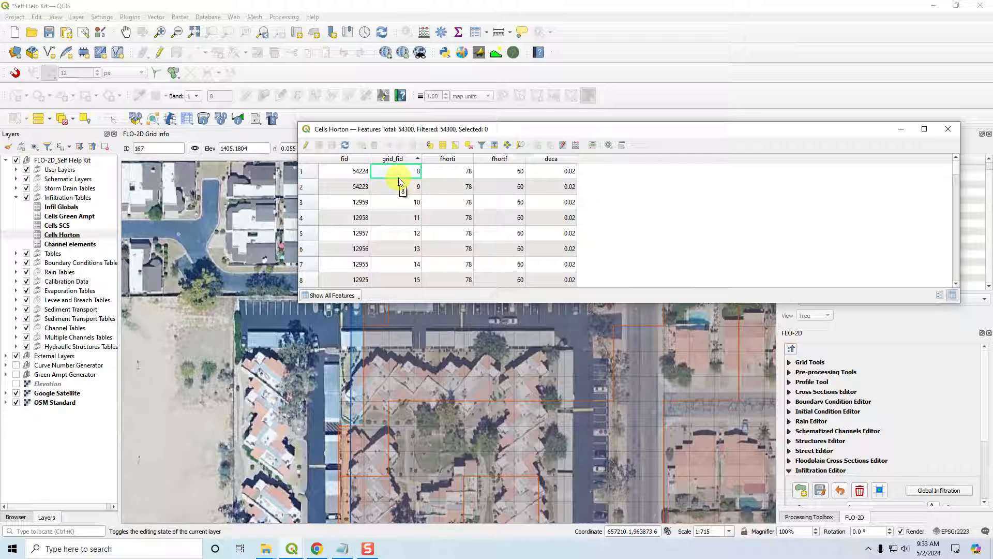
{"action": "type", "text": "167"}
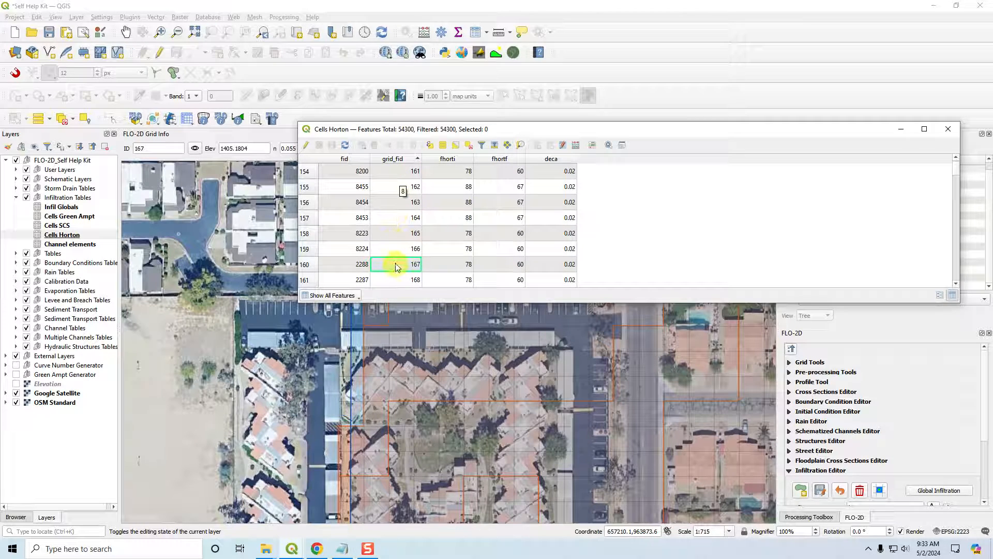
{"action": "left_click_drag", "start_coordinate": [533, 132], "coordinate": [333, 132]}
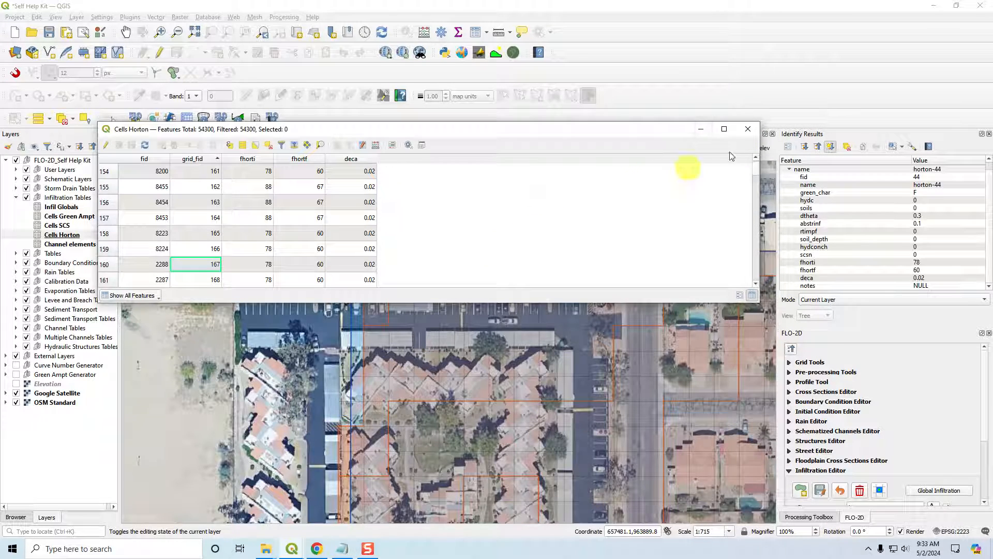
{"action": "left_click", "coordinate": [699, 130]}
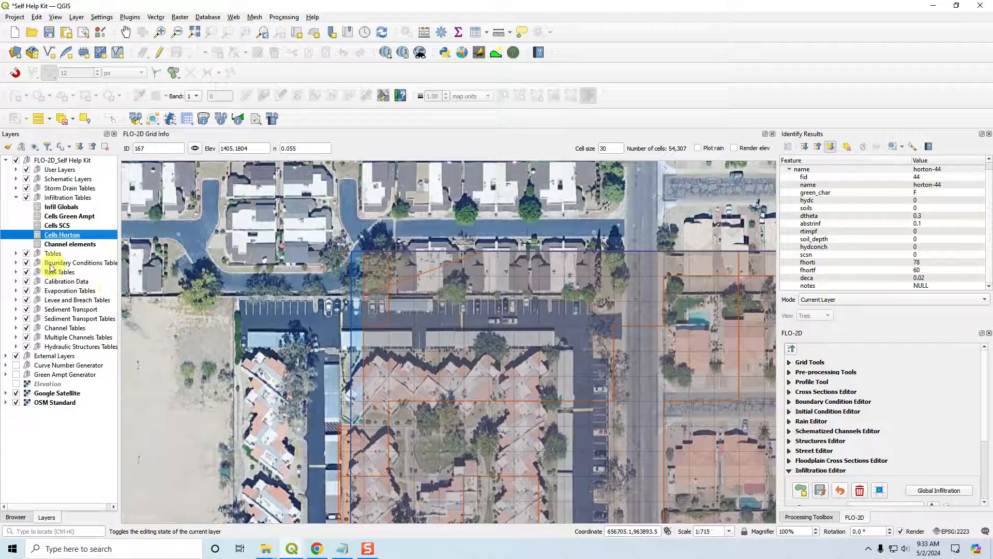
- Move the western vertices of the northwest Infiltration Areas polygons outward past the computational domain boundary and save the layer edits
{"action": "left_click", "coordinate": [16, 179]}
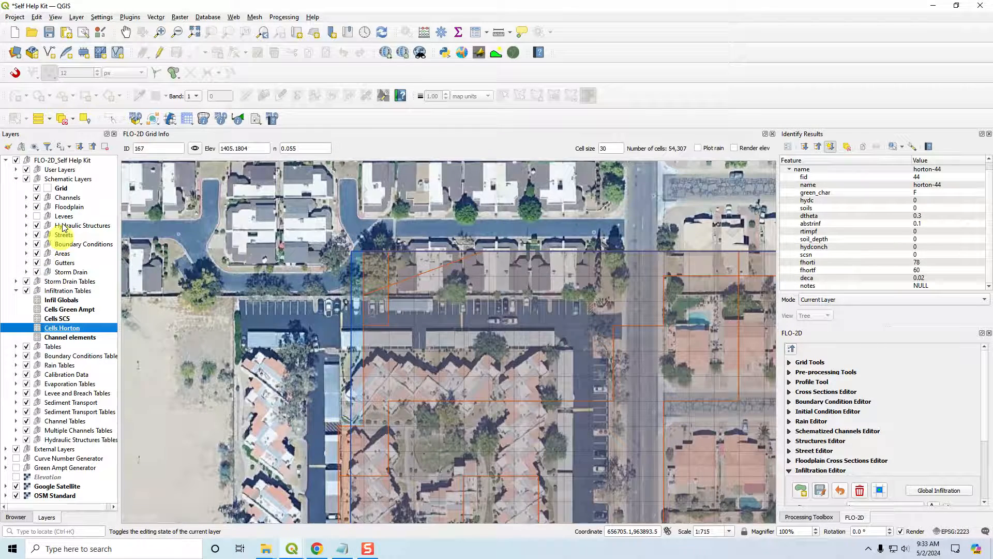
{"action": "left_click", "coordinate": [17, 180]}
{"action": "left_click", "coordinate": [16, 170]}
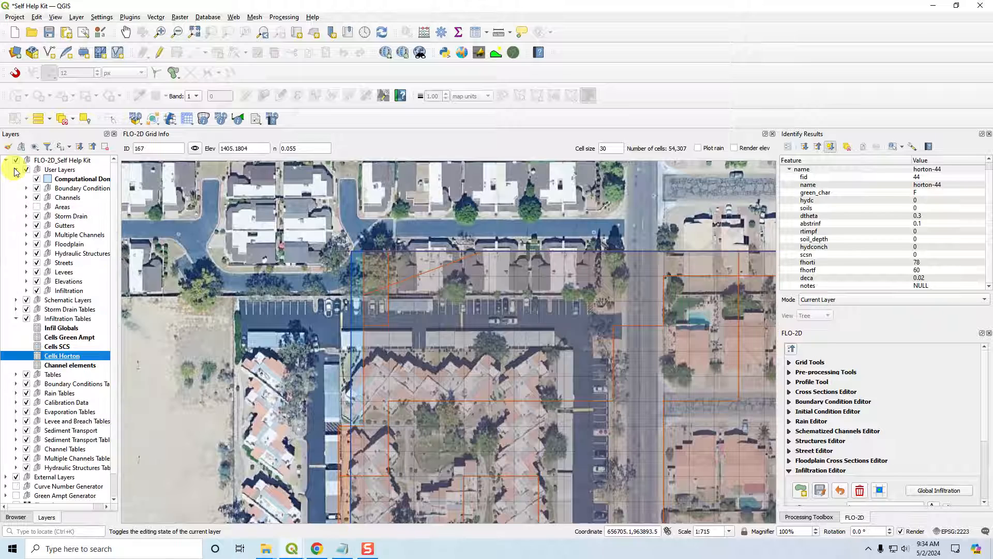
{"action": "left_click", "coordinate": [26, 290]}
{"action": "left_click", "coordinate": [78, 310]}
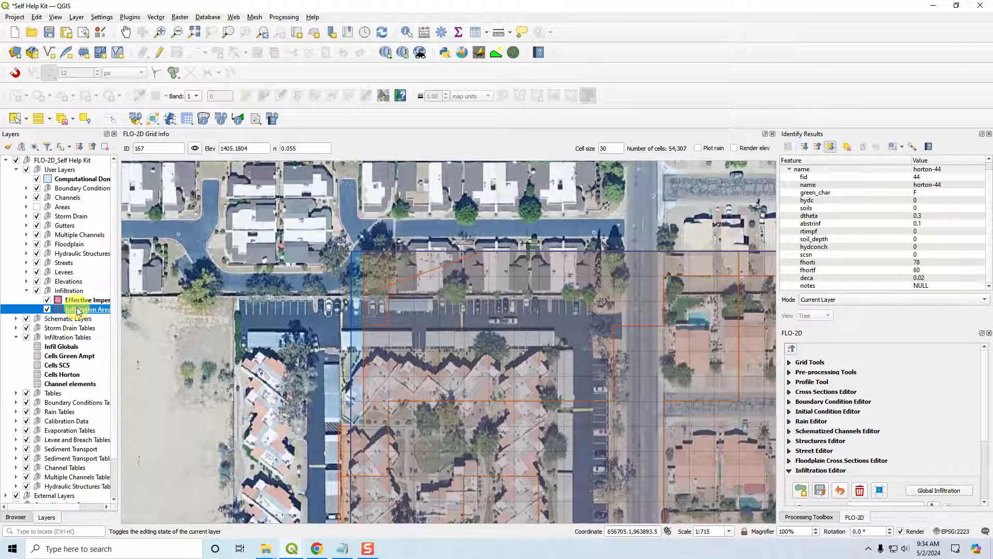
{"action": "left_click", "coordinate": [160, 53]}
{"action": "left_click", "coordinate": [232, 53]}
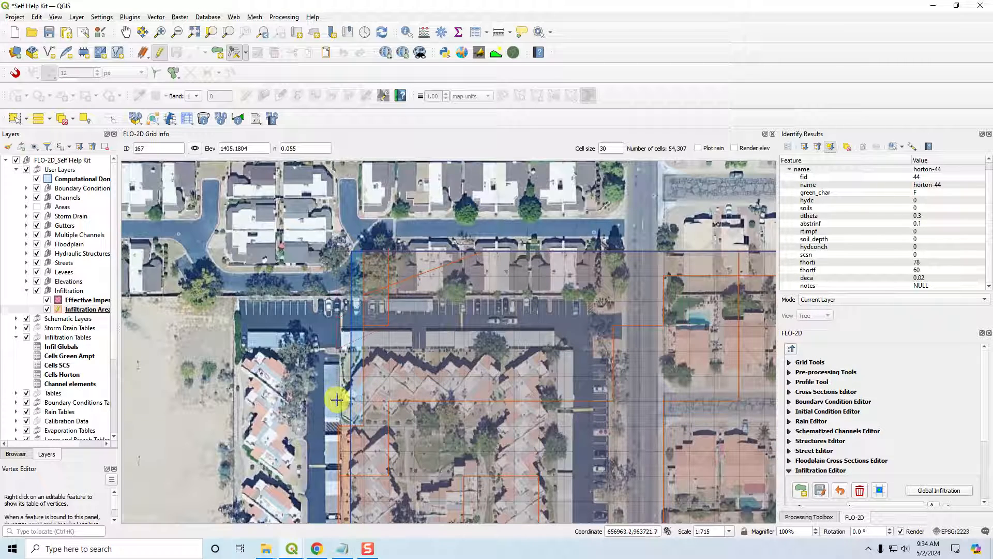
{"action": "right_click", "coordinate": [332, 361]}
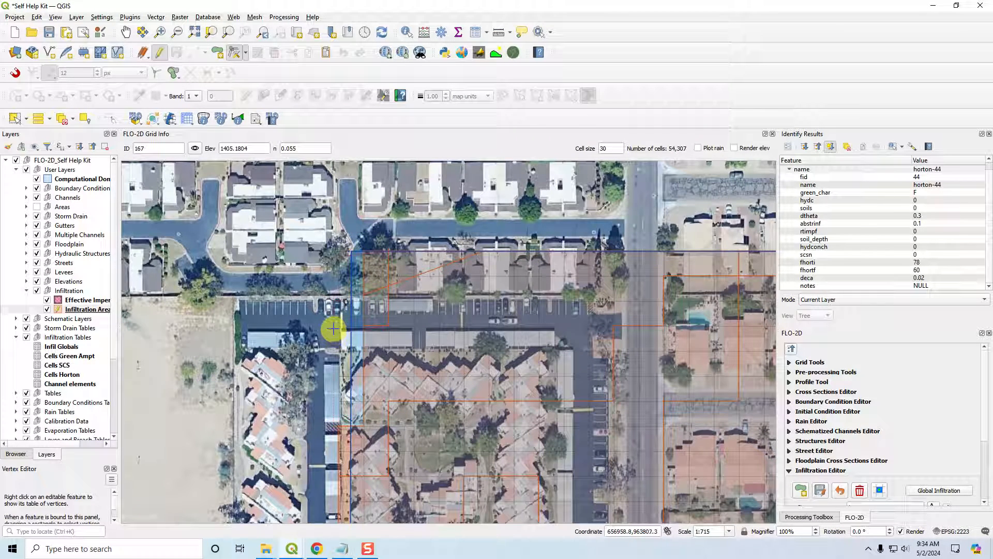
{"action": "left_click", "coordinate": [334, 327]}
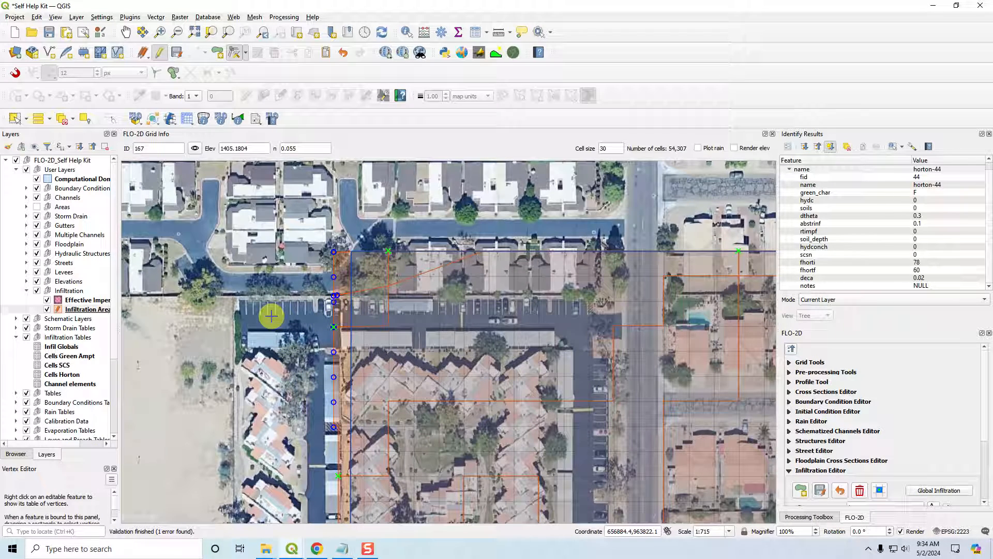
{"action": "left_click", "coordinate": [87, 311]}
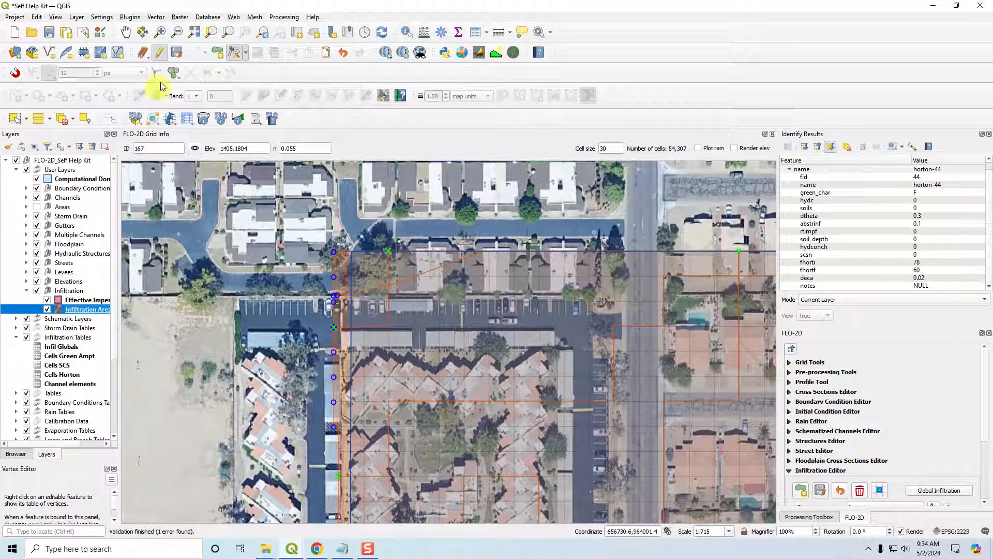
{"action": "left_click", "coordinate": [159, 52]}
{"action": "left_click", "coordinate": [483, 279]}
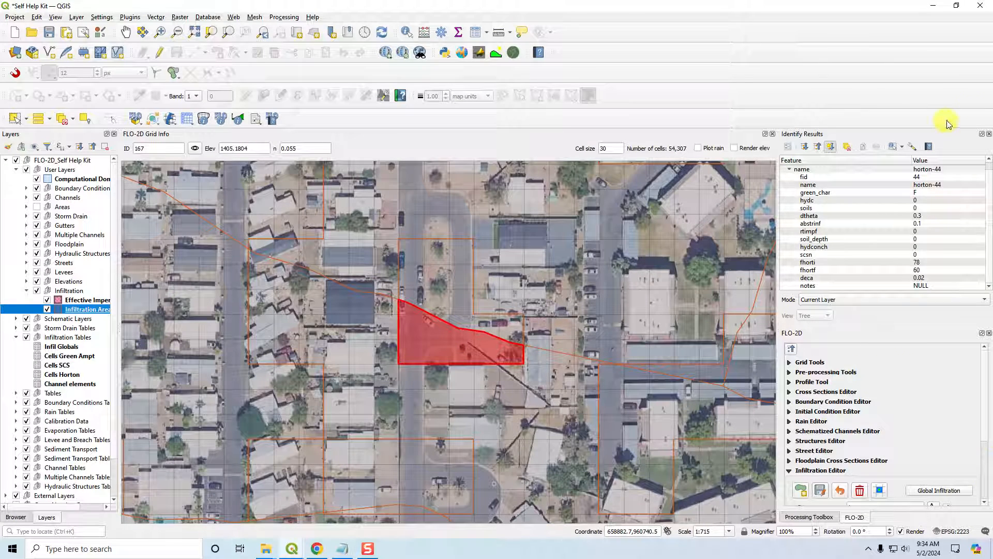
- Close the identify results and schematize the edited infiltration areas onto the grid again
{"action": "left_click", "coordinate": [989, 134]}
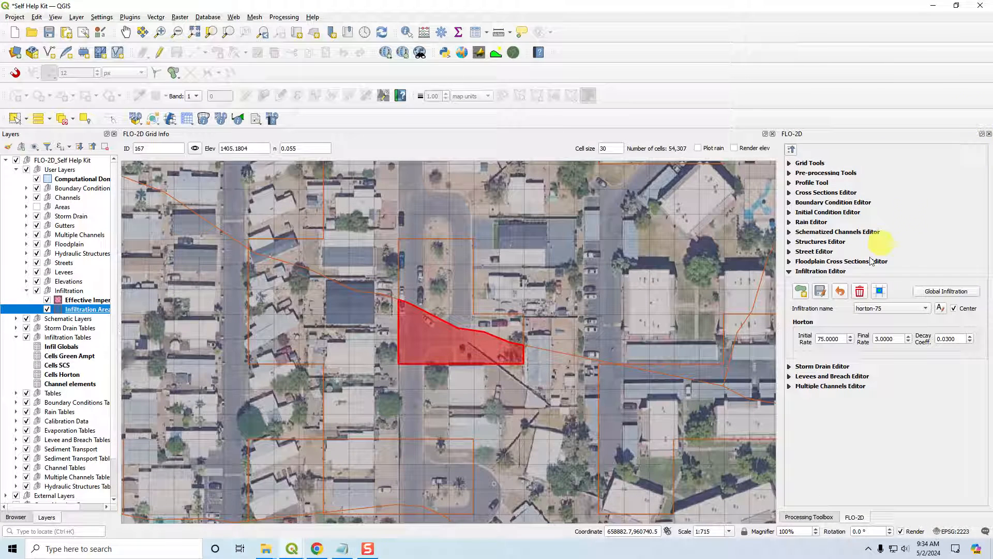
{"action": "left_click", "coordinate": [879, 291]}
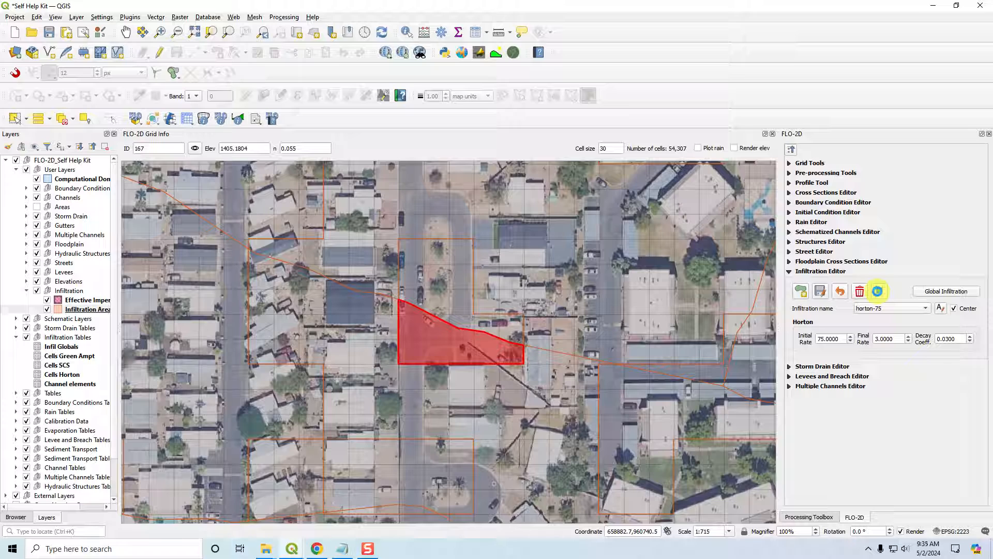
{"action": "left_click", "coordinate": [877, 291]}
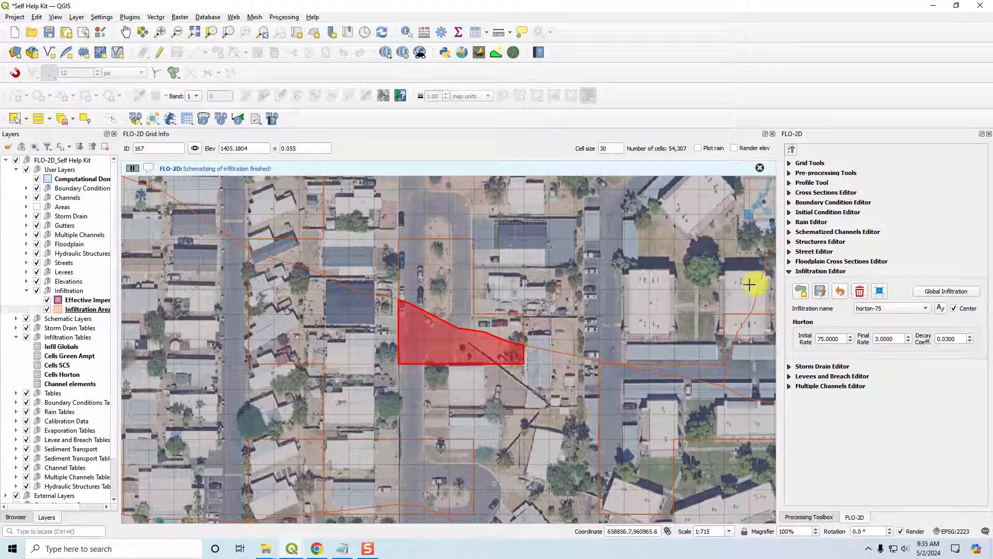
- Reload the Cells Horton table and examine the Horton values of its first grid elements
{"action": "left_click", "coordinate": [294, 549]}
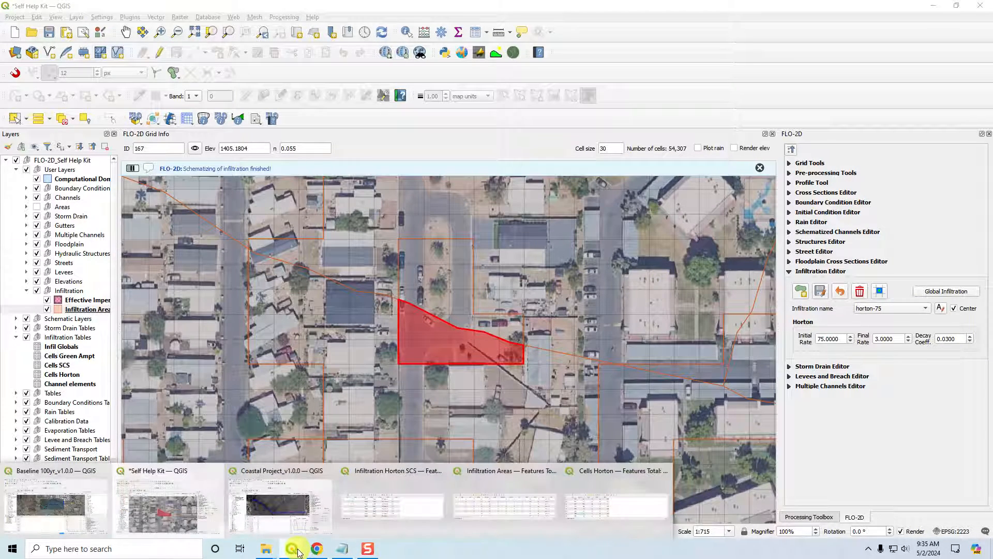
{"action": "left_click", "coordinate": [595, 470]}
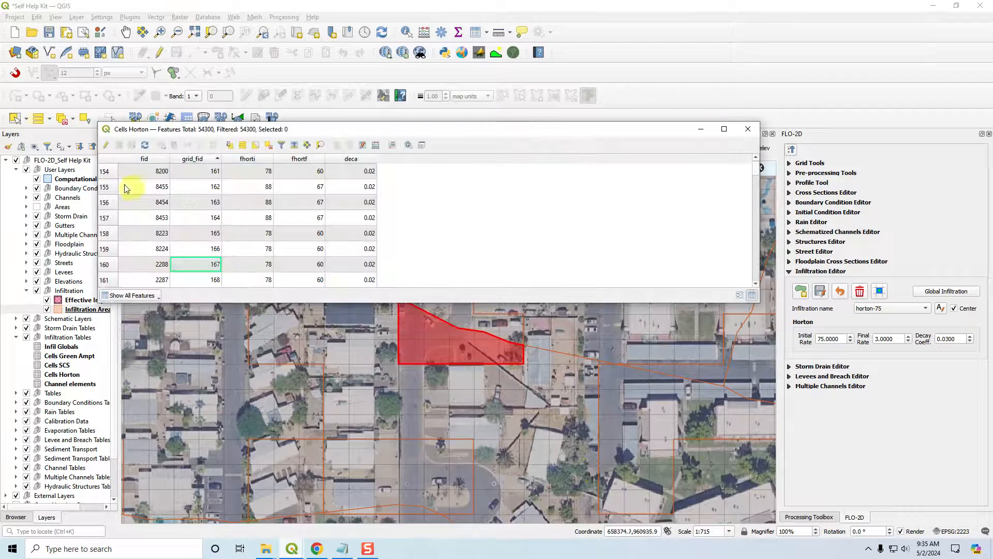
{"action": "left_click", "coordinate": [150, 144]}
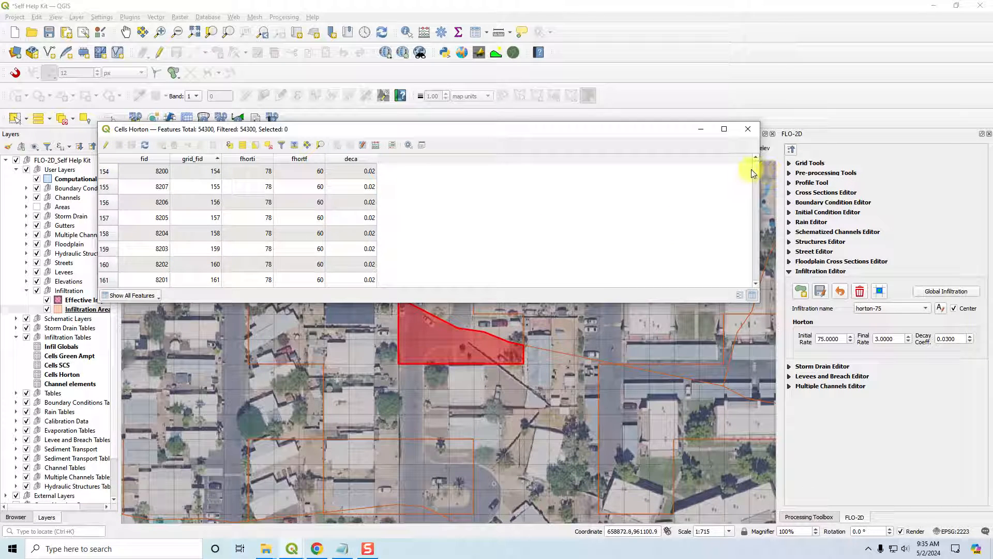
{"action": "left_click_drag", "start_coordinate": [755, 169], "coordinate": [753, 154]}
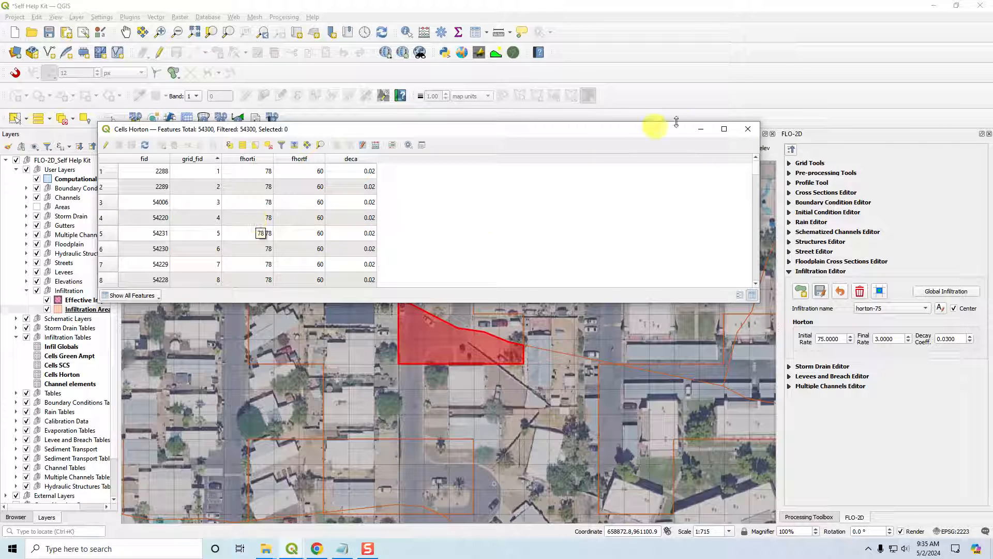
{"action": "left_click", "coordinate": [700, 134]}
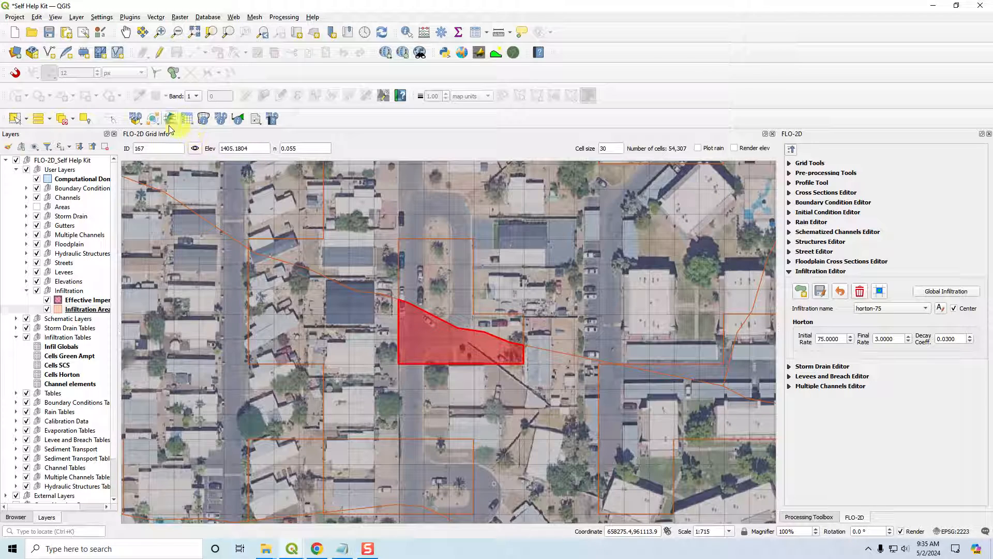
- Check the Infiltration switch in the FLO-2D control variables and leave the dialog without saving
{"action": "left_click", "coordinate": [153, 121]}
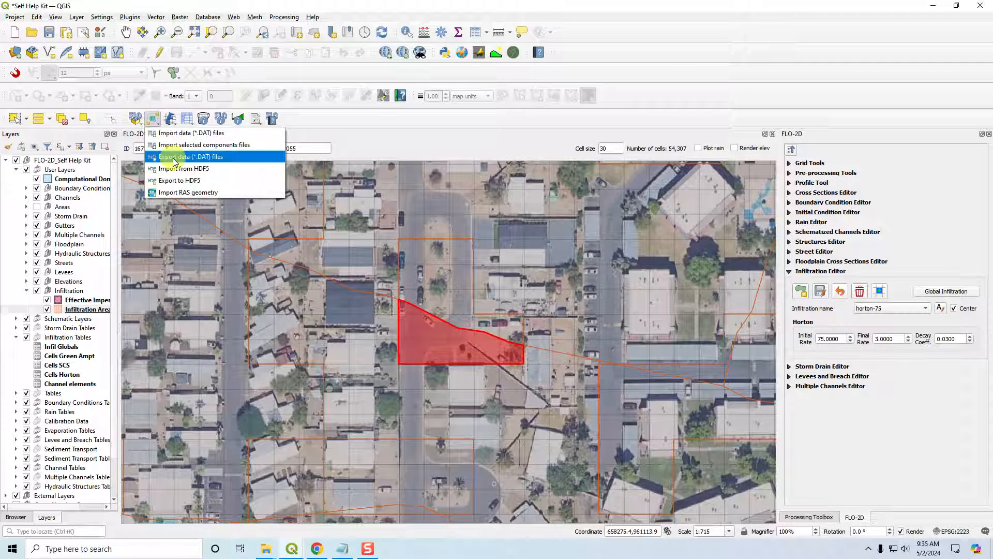
{"action": "left_click", "coordinate": [404, 119]}
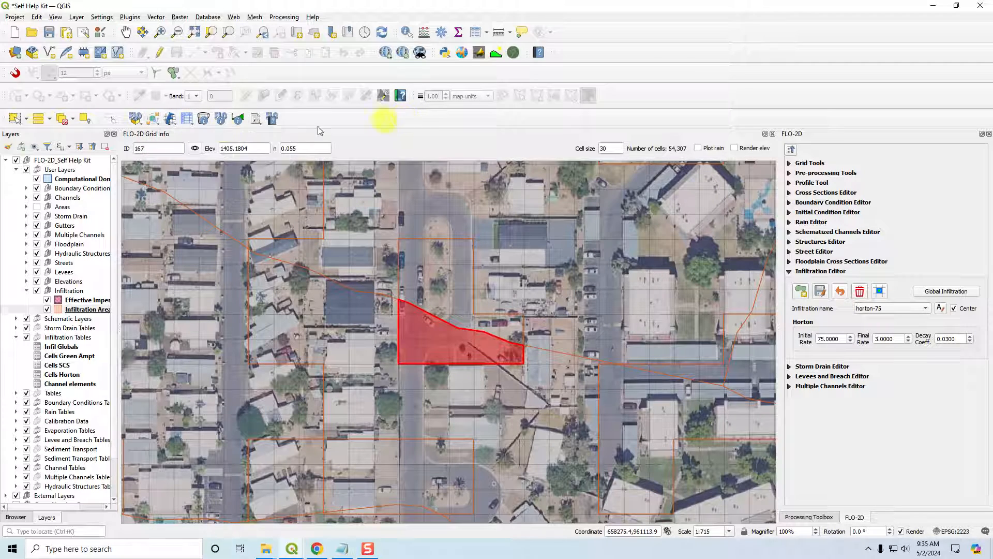
{"action": "left_click", "coordinate": [203, 119]}
{"action": "left_click", "coordinate": [201, 138]}
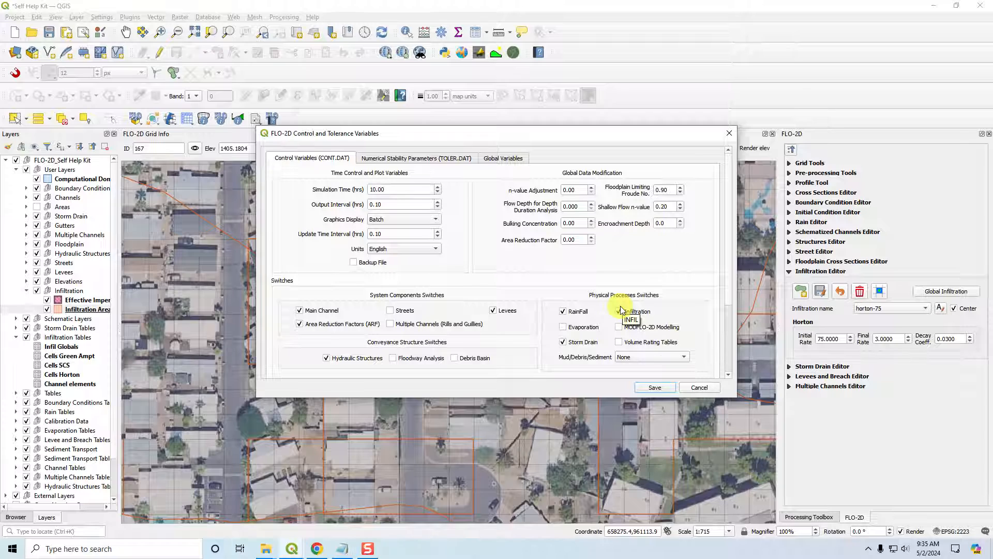
{"action": "left_click", "coordinate": [620, 311]}
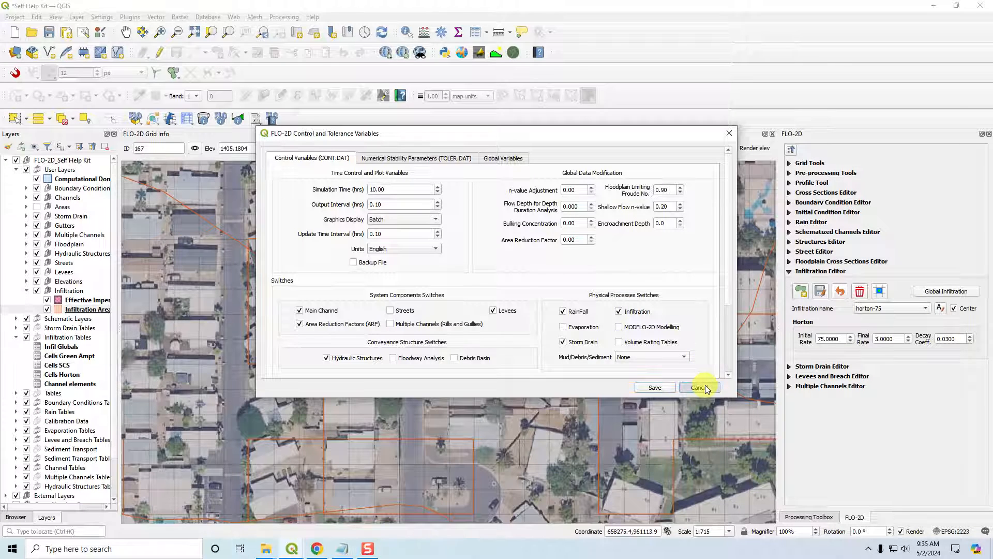
{"action": "left_click", "coordinate": [699, 387]}
- Export only the Infiltration component as FLO-2D DAT files into the Horton folder of Infiltration Webinar
{"action": "left_click", "coordinate": [170, 119]}
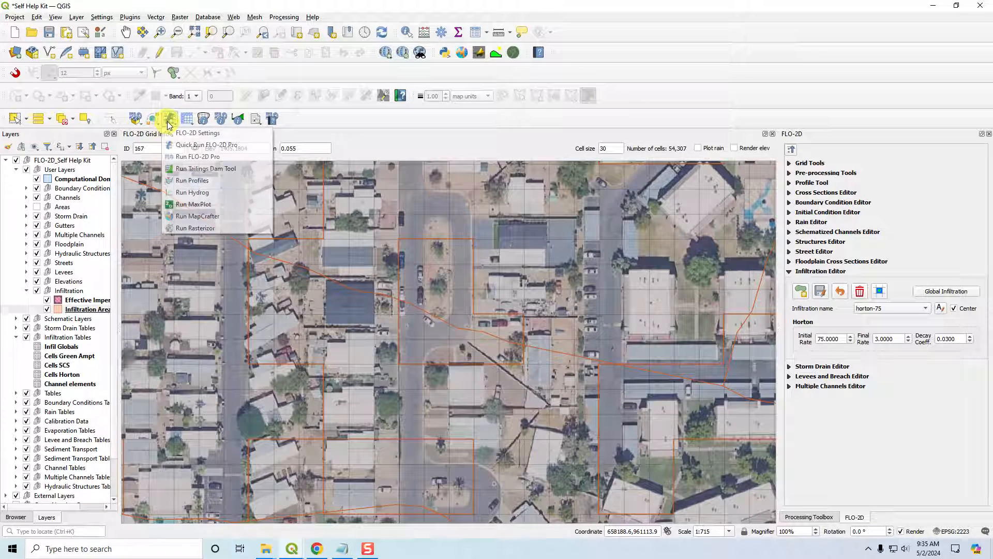
{"action": "left_click", "coordinate": [153, 118]}
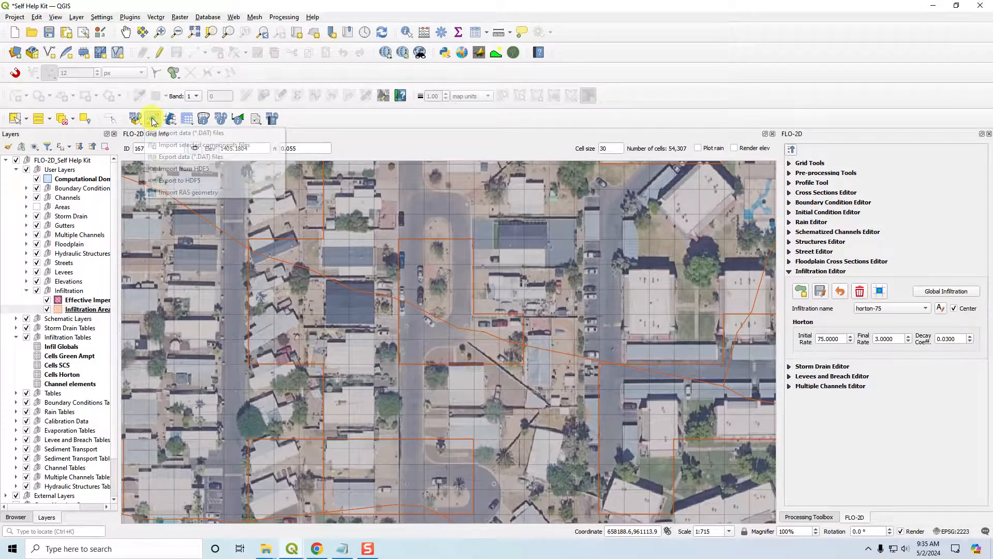
{"action": "left_click", "coordinate": [165, 157]}
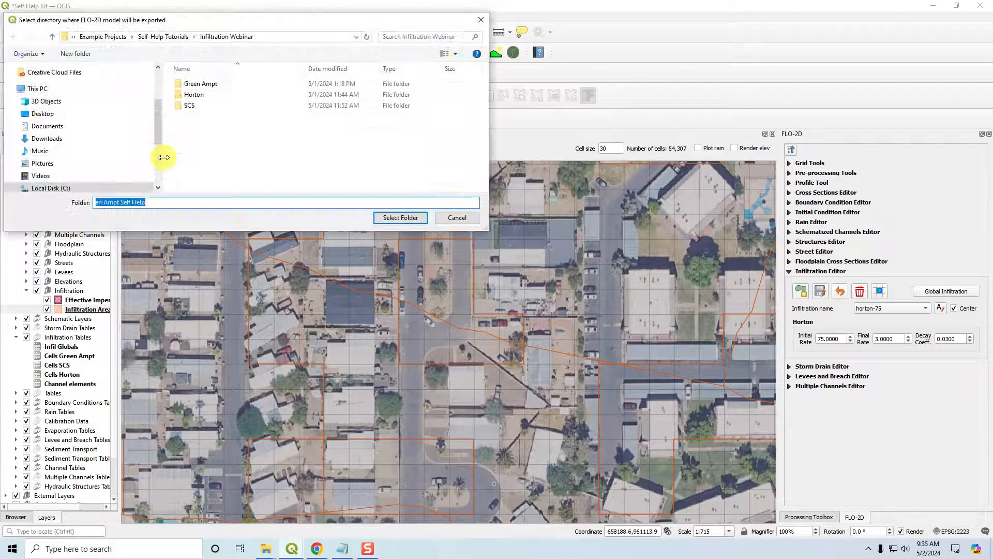
{"action": "left_click", "coordinate": [194, 95]}
{"action": "left_click", "coordinate": [408, 217]}
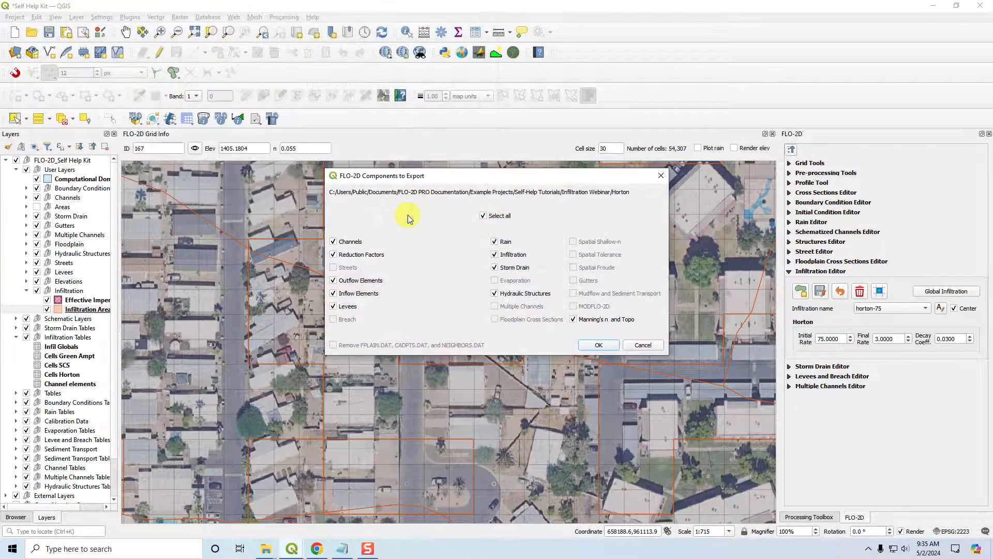
{"action": "left_click", "coordinate": [502, 255]}
{"action": "left_click", "coordinate": [599, 344]}
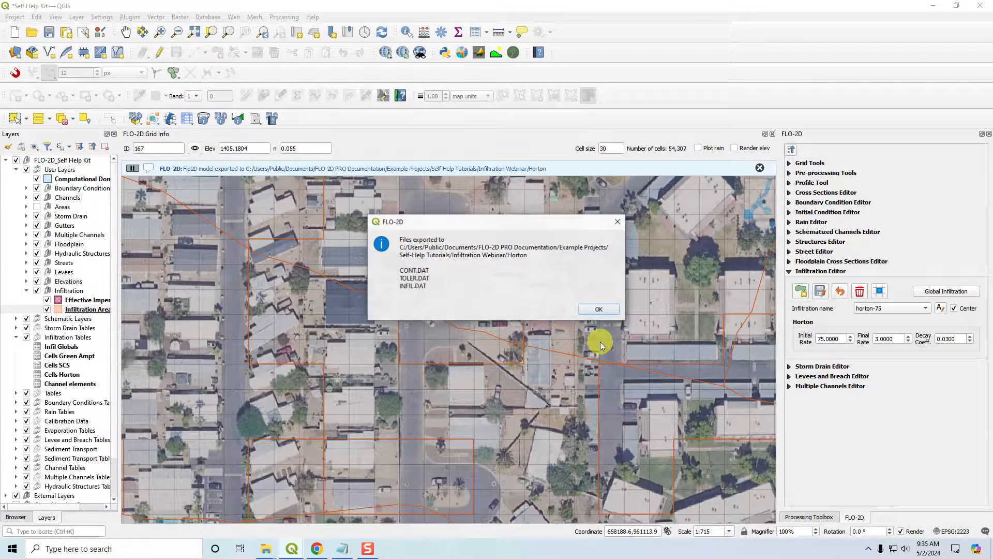
{"action": "left_click", "coordinate": [600, 309]}
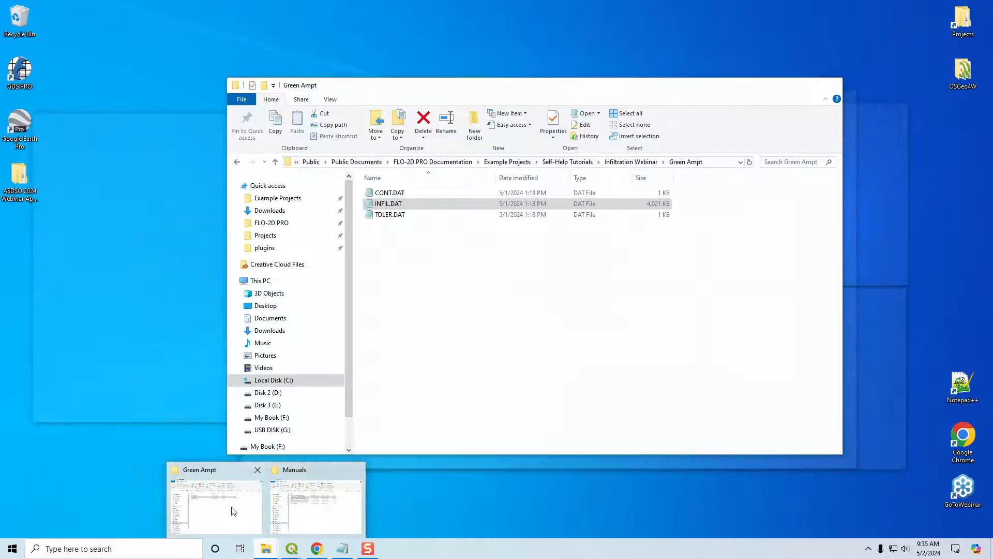
- Switch to File Explorer and open the exported INFIL.DAT from the Horton folder in Notepad
{"action": "left_click", "coordinate": [223, 508]}
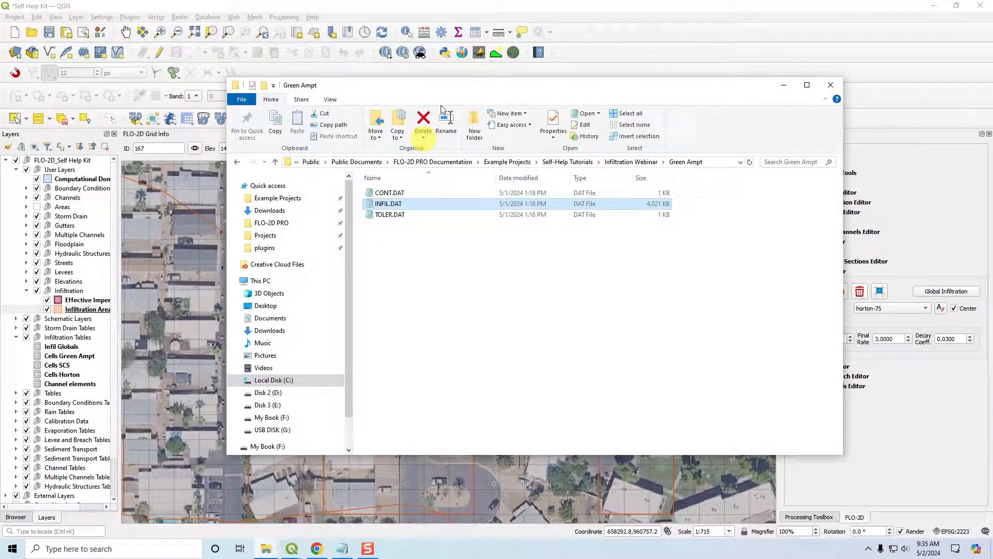
{"action": "left_click", "coordinate": [621, 162]}
{"action": "double_click", "coordinate": [407, 203]}
{"action": "double_click", "coordinate": [409, 204]}
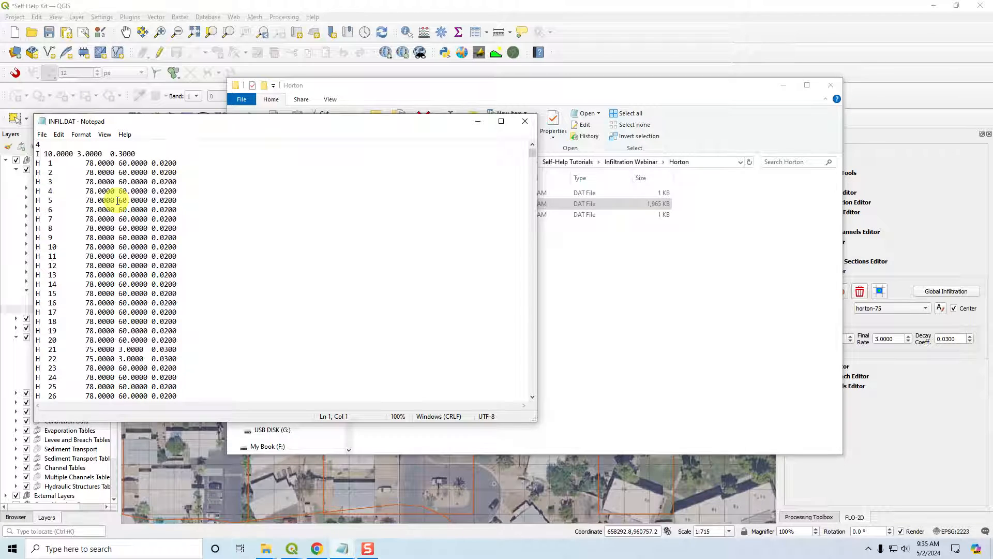
{"action": "left_click_drag", "start_coordinate": [147, 124], "coordinate": [217, 122]}
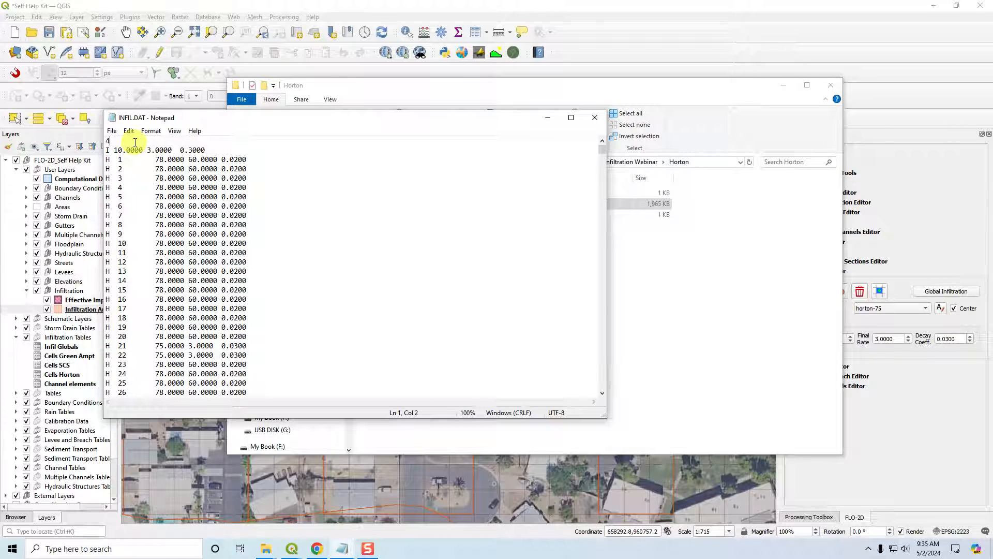
- Insert a new second line containing 0 below the 4 in INFIL.DAT and save the file
{"action": "key", "text": "Return"}
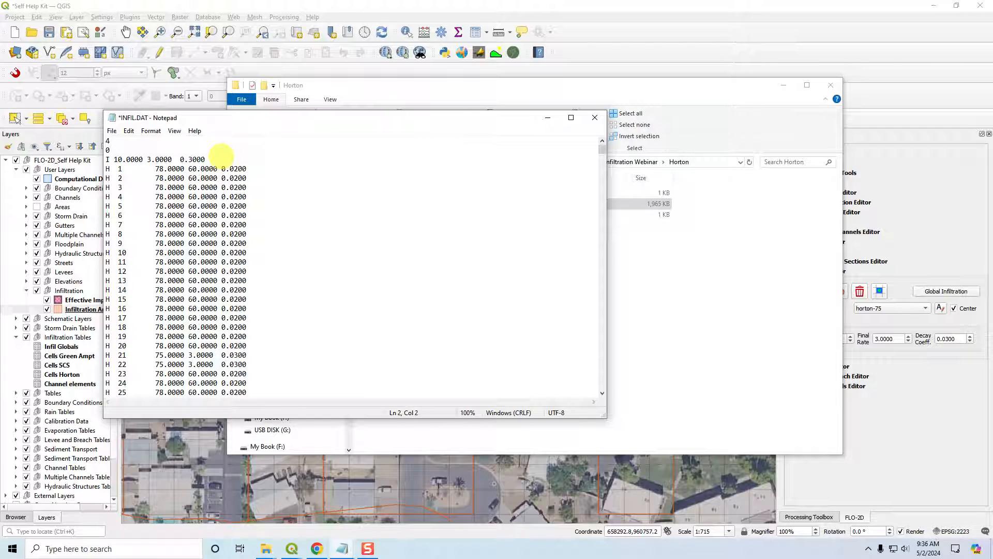
{"action": "double_click", "coordinate": [109, 151]}
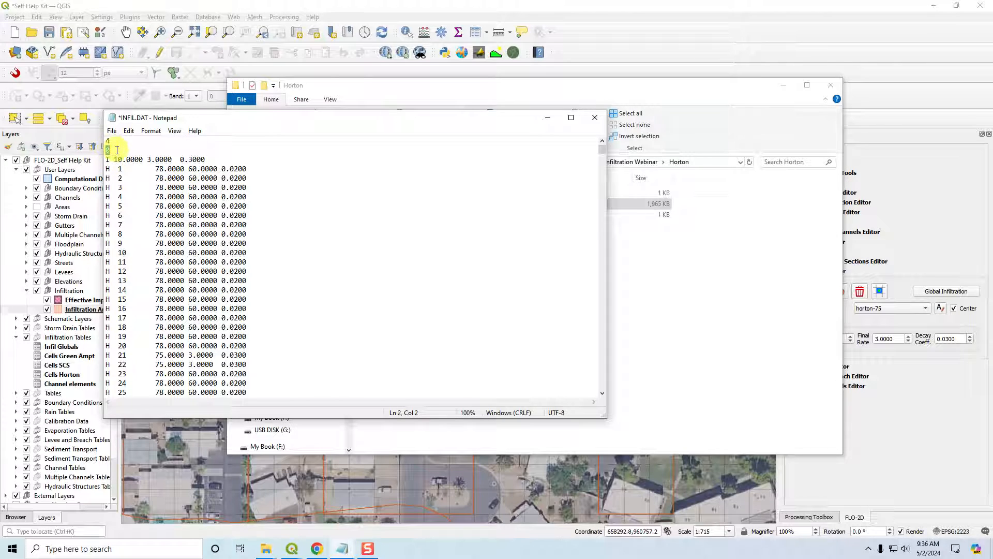
{"action": "key", "text": "ctrl+s"}
{"action": "left_click", "coordinate": [343, 232]}
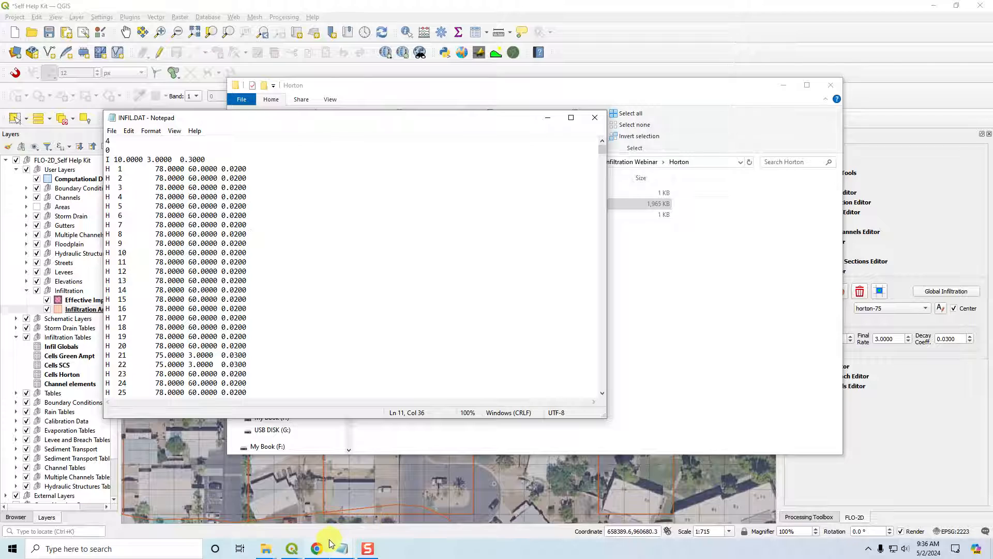
- Switch to Chrome and examine the INFIL.DAT variable lines for the Horton method in the Data Input Manual
{"action": "left_click", "coordinate": [103, 550]}
{"action": "type", "text": "data"}
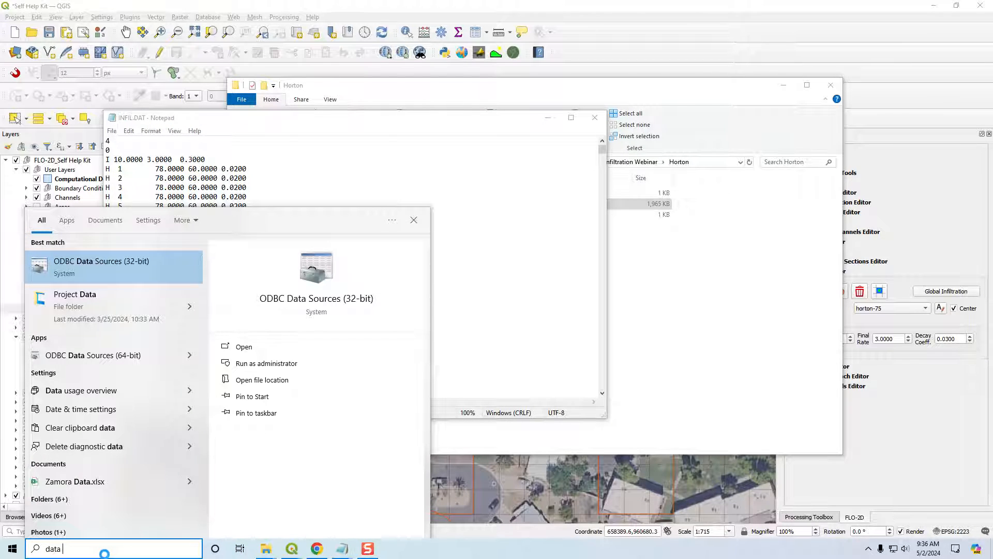
{"action": "left_click", "coordinate": [316, 548]}
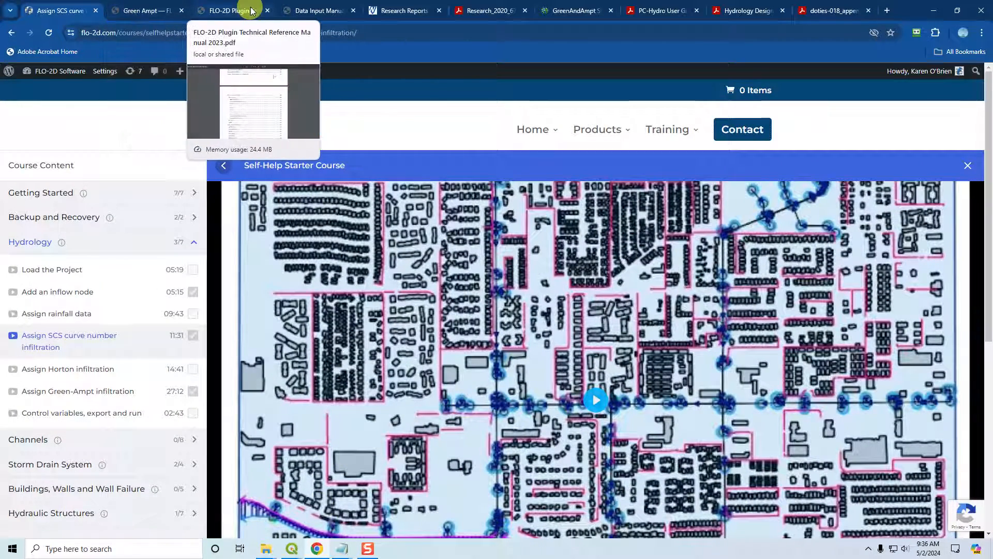
{"action": "left_click", "coordinate": [311, 11]}
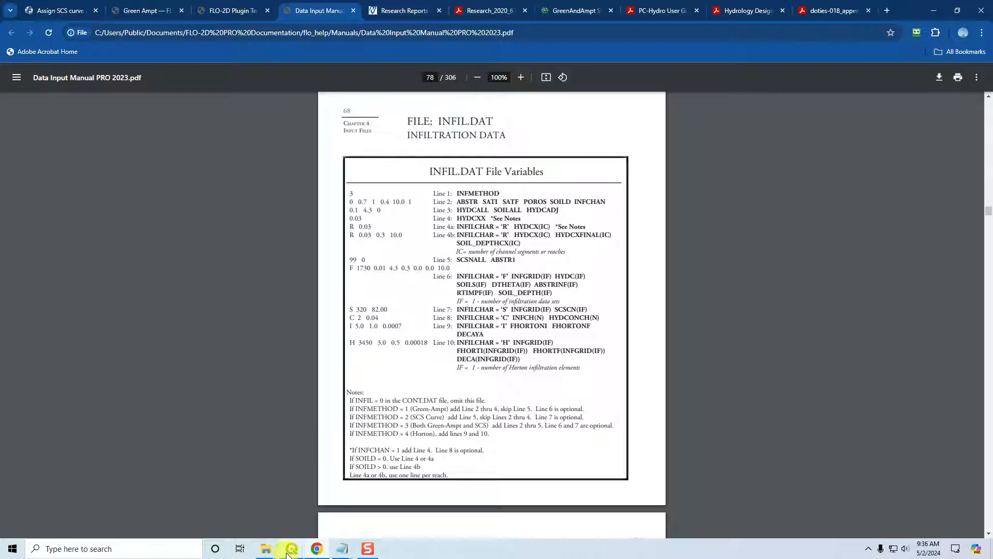
{"action": "mouse_move", "coordinate": [291, 553]}
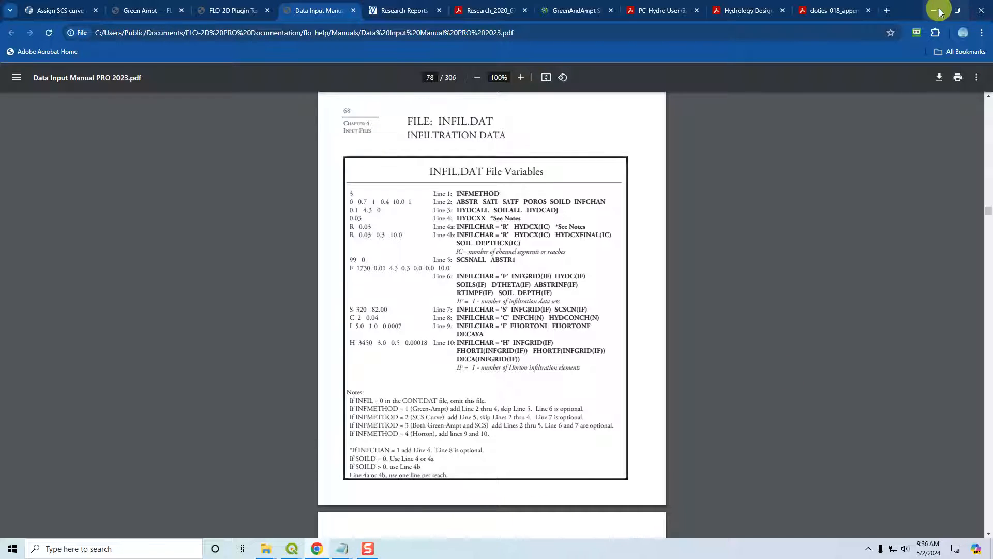
{"action": "left_click", "coordinate": [982, 10]}
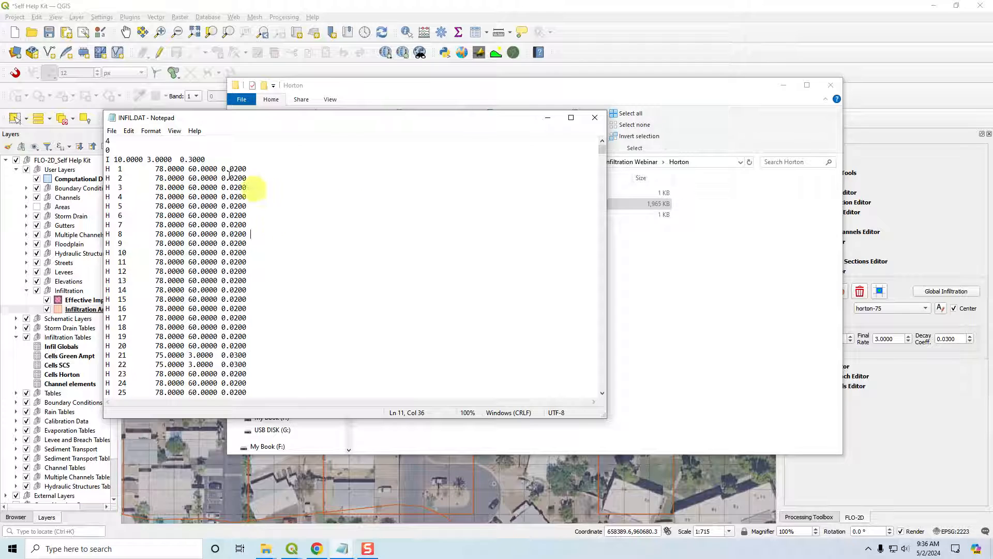
- Recheck the added second line of INFIL.DAT, close the file and put away the Horton folder window
{"action": "left_click_drag", "start_coordinate": [114, 150], "coordinate": [89, 147]}
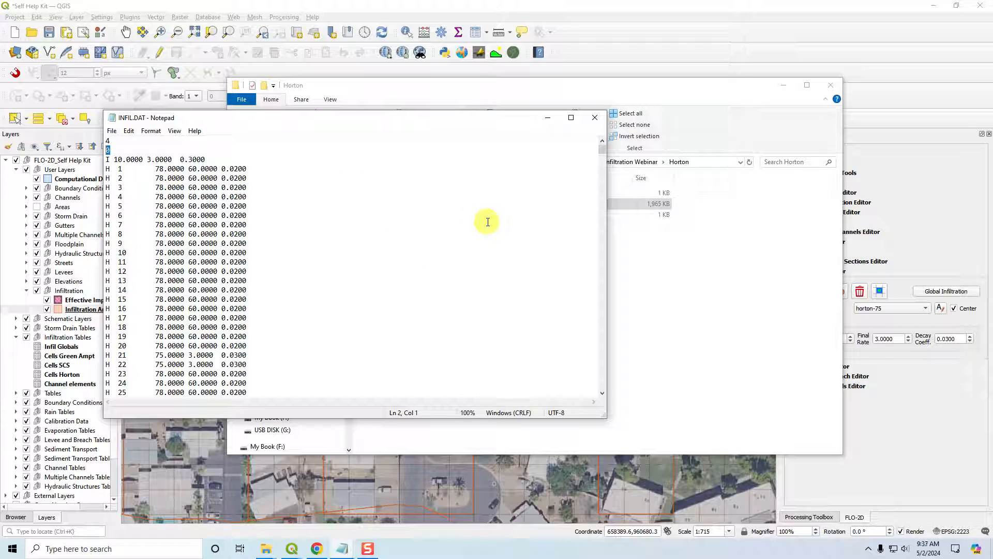
{"action": "left_click", "coordinate": [594, 119]}
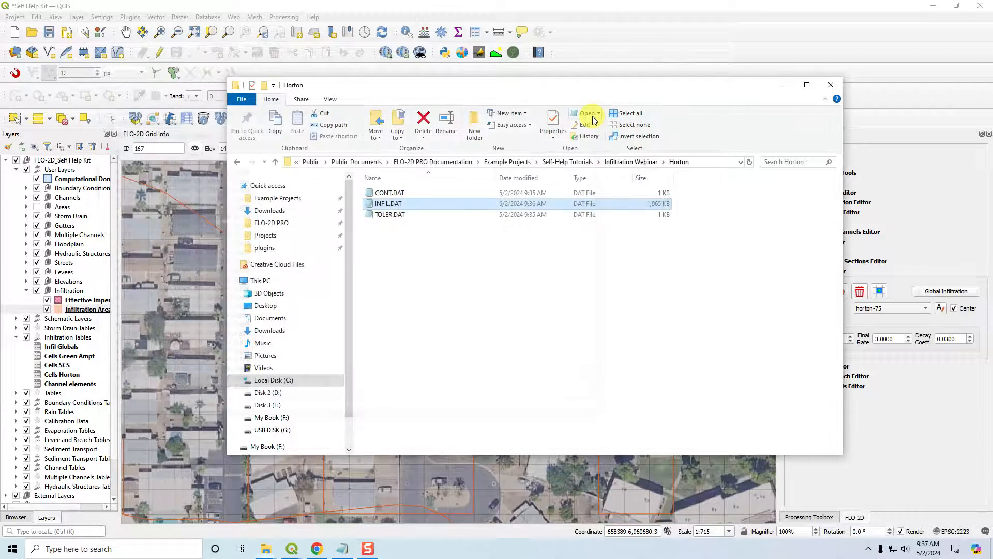
{"action": "left_click", "coordinate": [783, 85]}
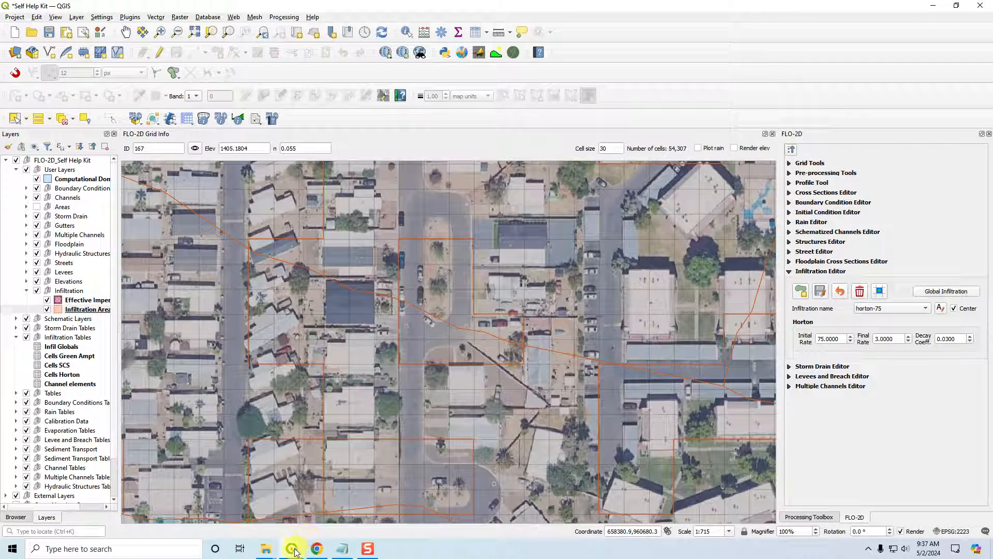
- Switch to the Cells Horton attribute table in QGIS, delete all its records, end editing and close the table
{"action": "left_click", "coordinate": [292, 549]}
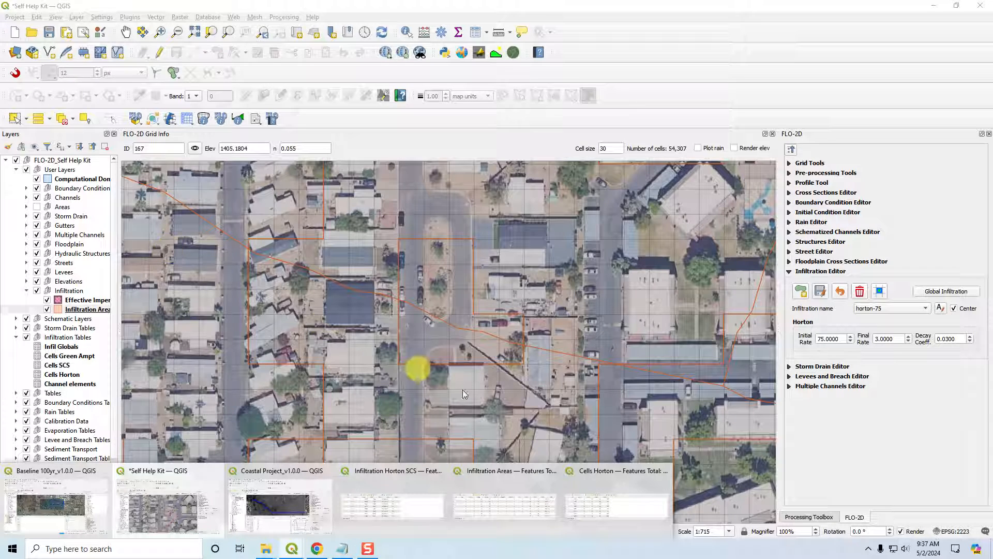
{"action": "left_click", "coordinate": [600, 499]}
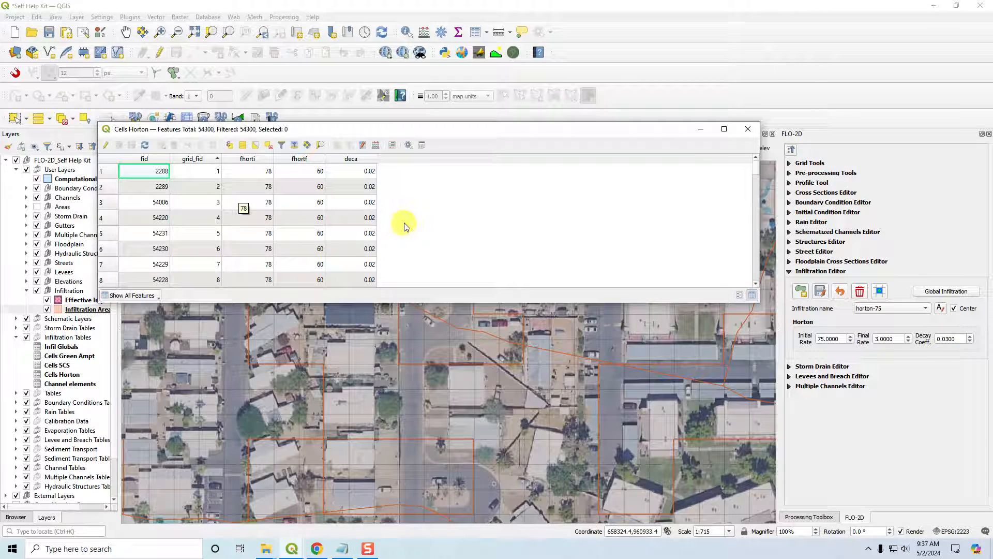
{"action": "left_click", "coordinate": [104, 161]}
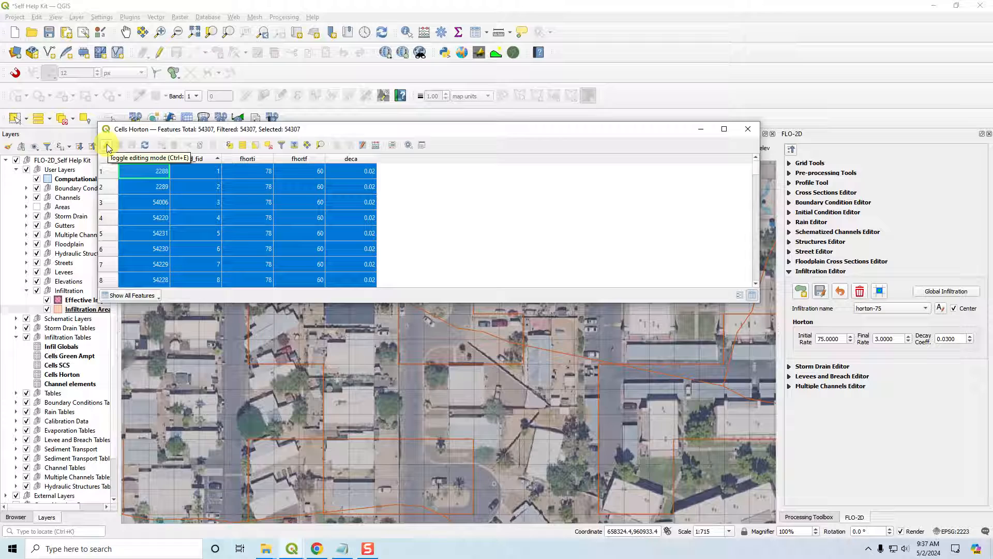
{"action": "left_click", "coordinate": [107, 146]}
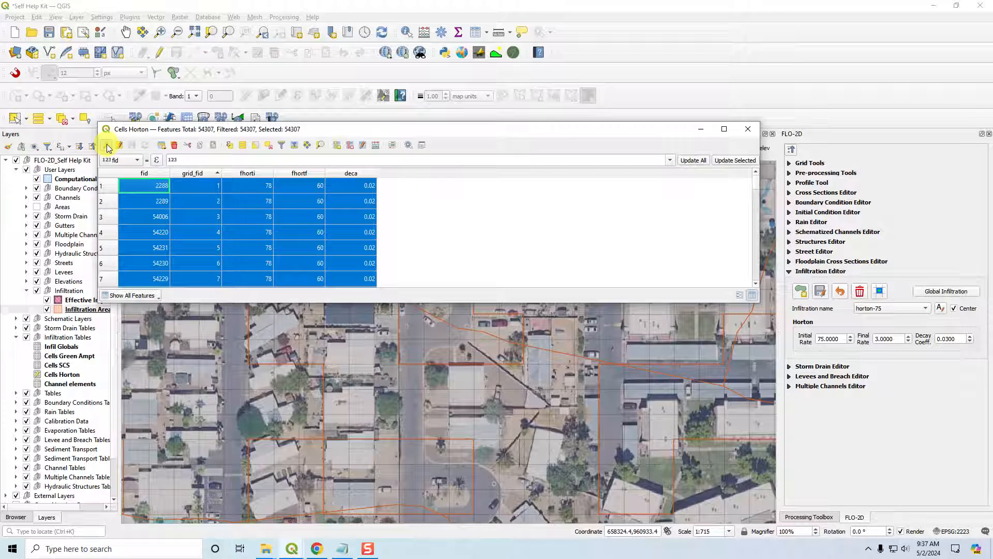
{"action": "left_click", "coordinate": [175, 149]}
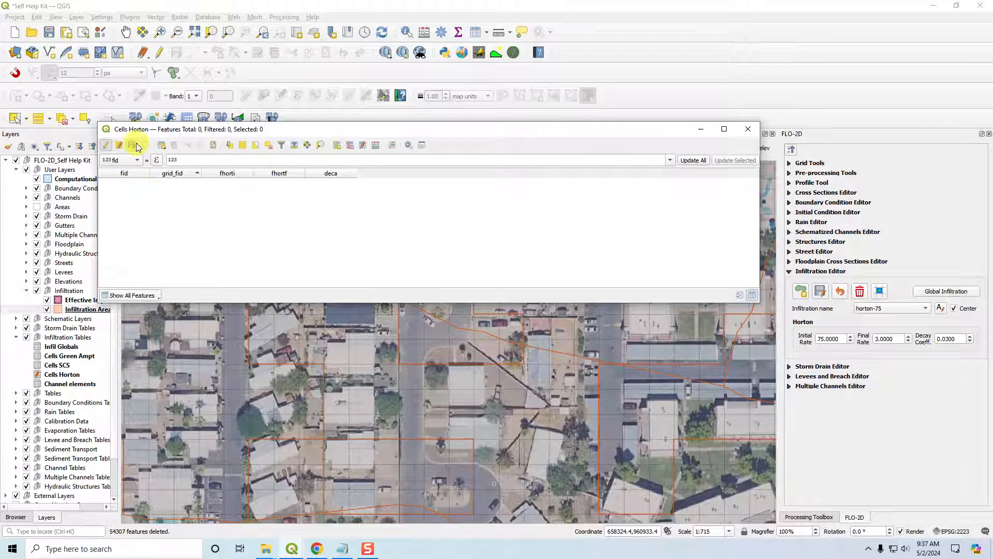
{"action": "left_click", "coordinate": [106, 146]}
{"action": "left_click", "coordinate": [749, 130]}
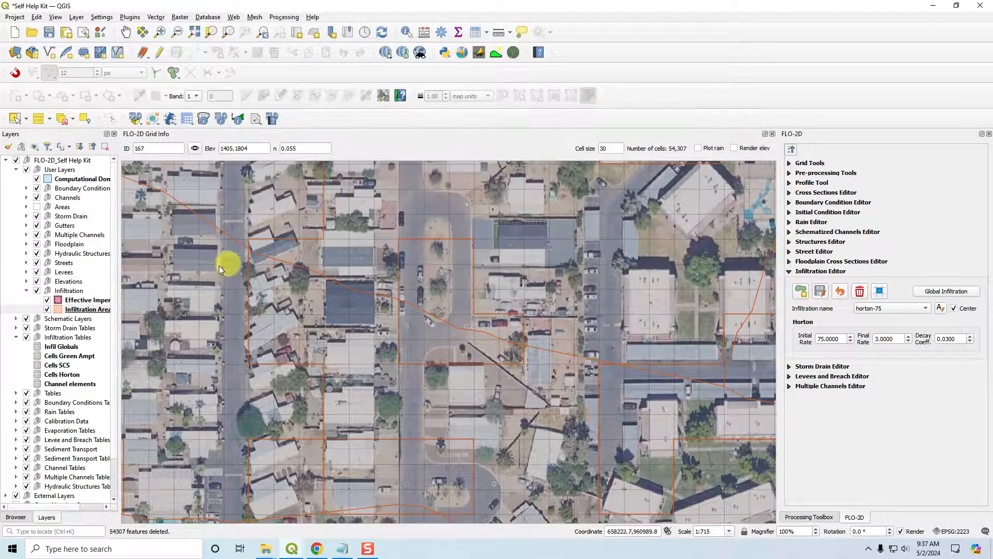
- Select the Cells Horton table in the layer tree and collapse the Infiltration Tables group
{"action": "scroll", "coordinate": [57, 311], "scroll_direction": "down", "scroll_amount": 2}
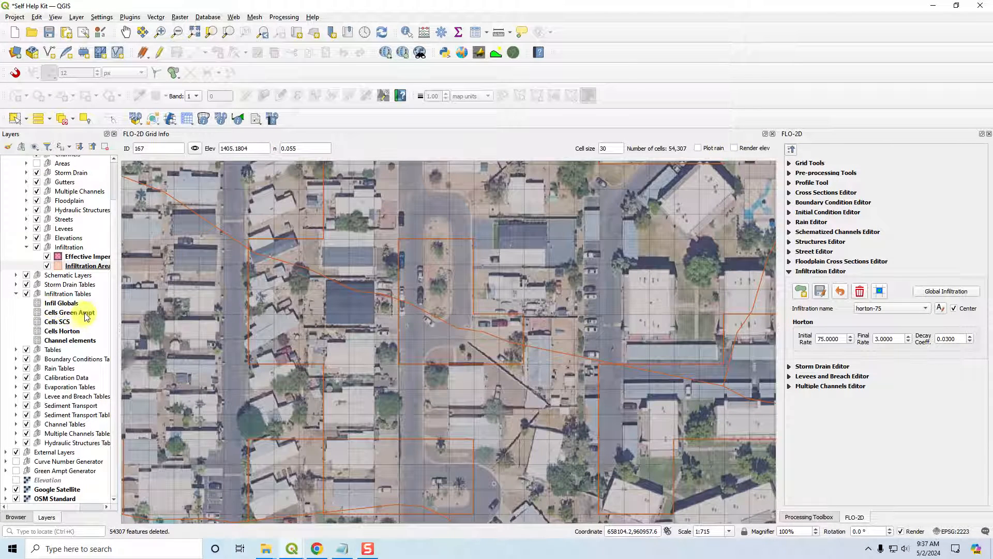
{"action": "left_click", "coordinate": [21, 334]}
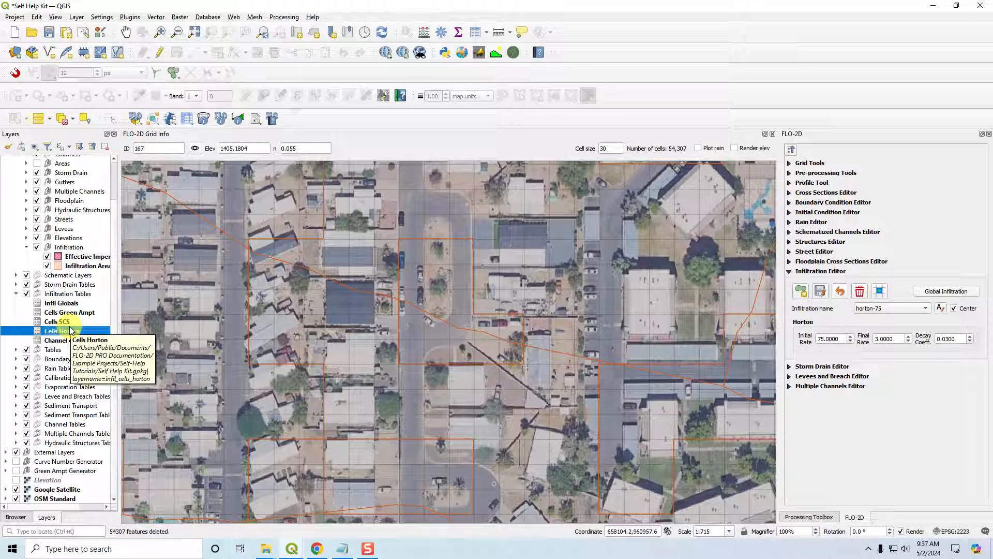
{"action": "left_click", "coordinate": [17, 294]}
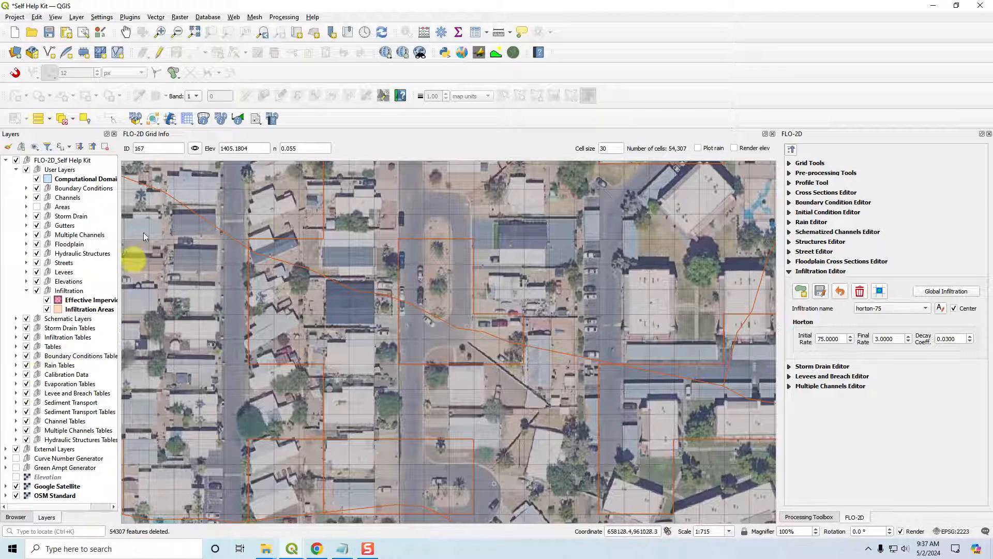
- Disable Advanced Layers in the FLO-2D run settings and apply the change
{"action": "left_click", "coordinate": [170, 120]}
{"action": "left_click", "coordinate": [181, 133]}
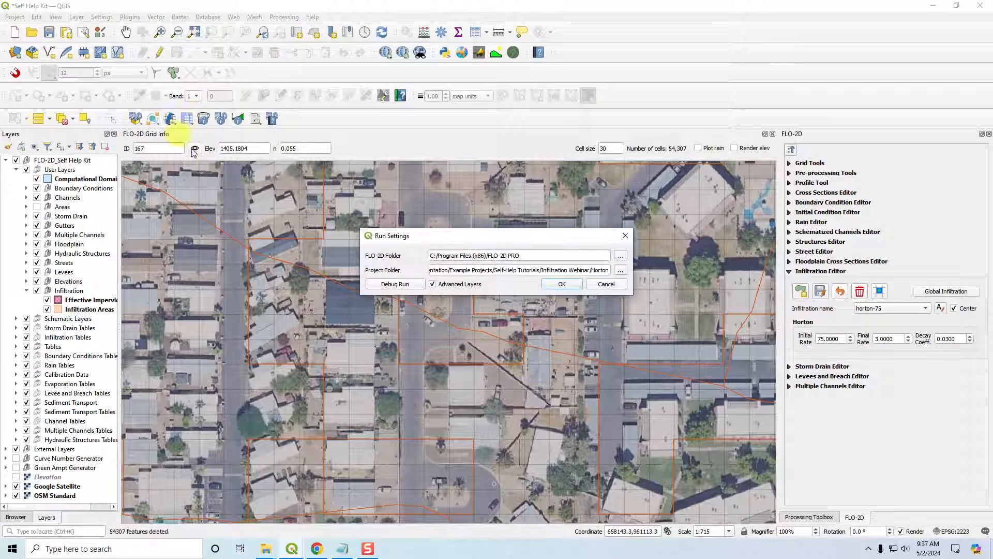
{"action": "left_click", "coordinate": [435, 286]}
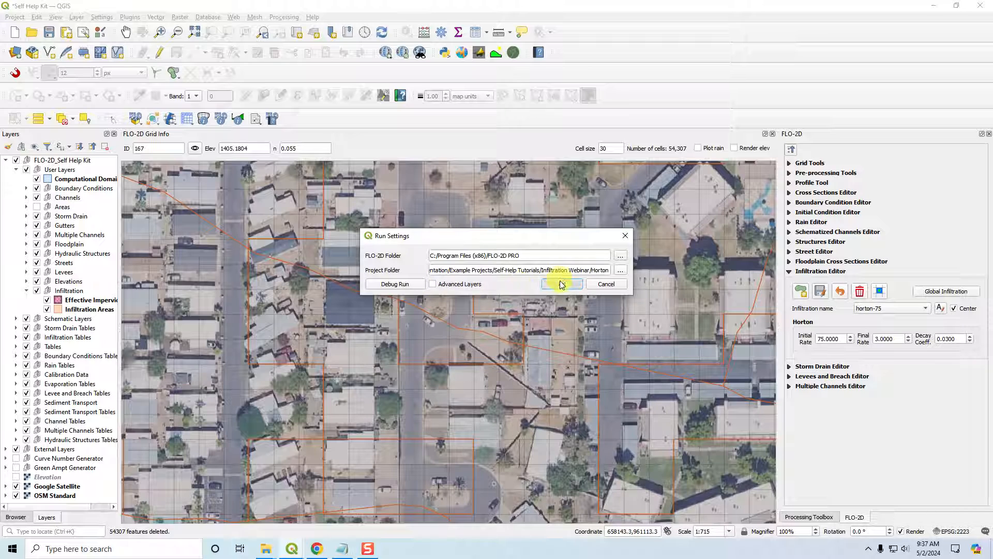
{"action": "left_click", "coordinate": [564, 284]}
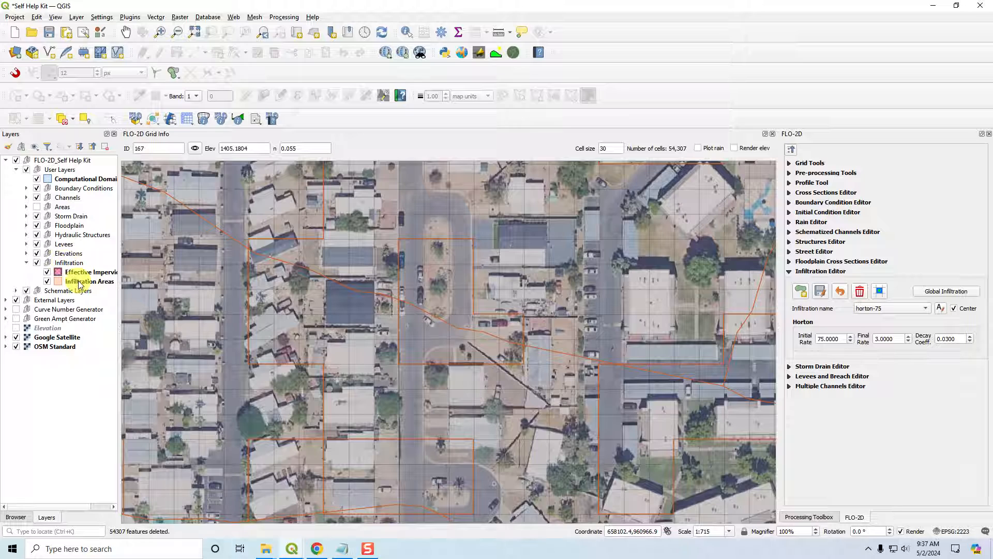
- Hide the Infiltration Areas layer and collapse the Infiltration group in the layer tree
{"action": "left_click", "coordinate": [47, 281]}
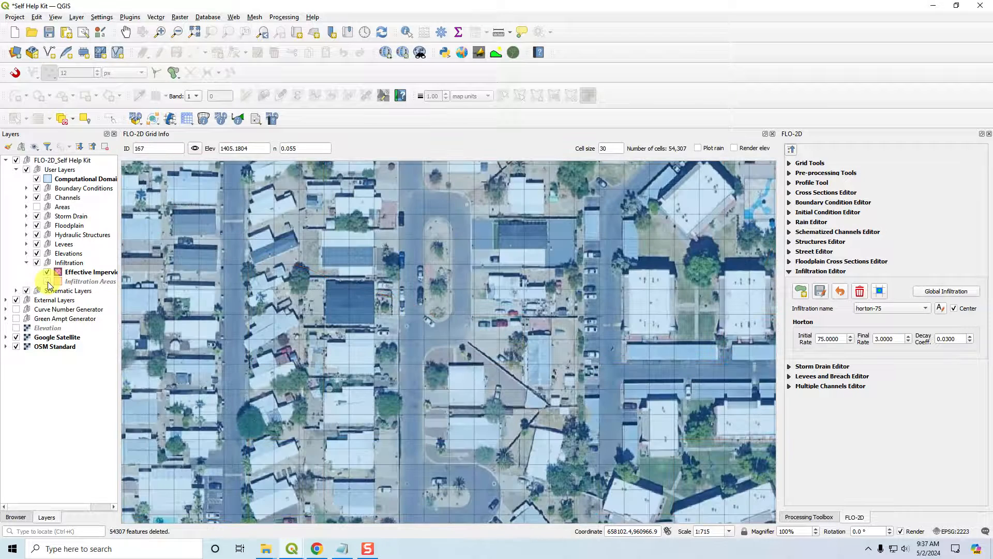
{"action": "left_click", "coordinate": [26, 263]}
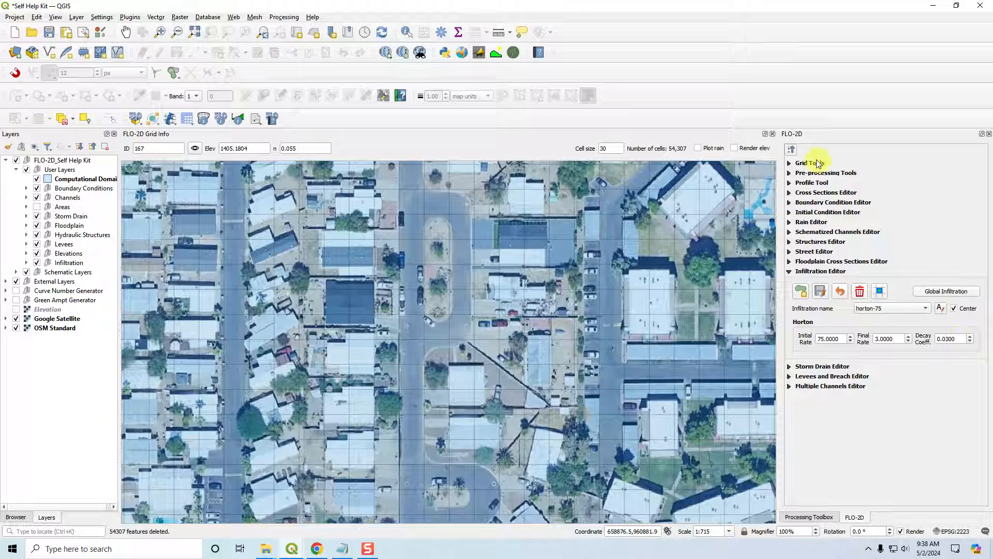
- Switch the global infiltration method from Horton to Global SCS with a curve number of 83
{"action": "left_click", "coordinate": [961, 292]}
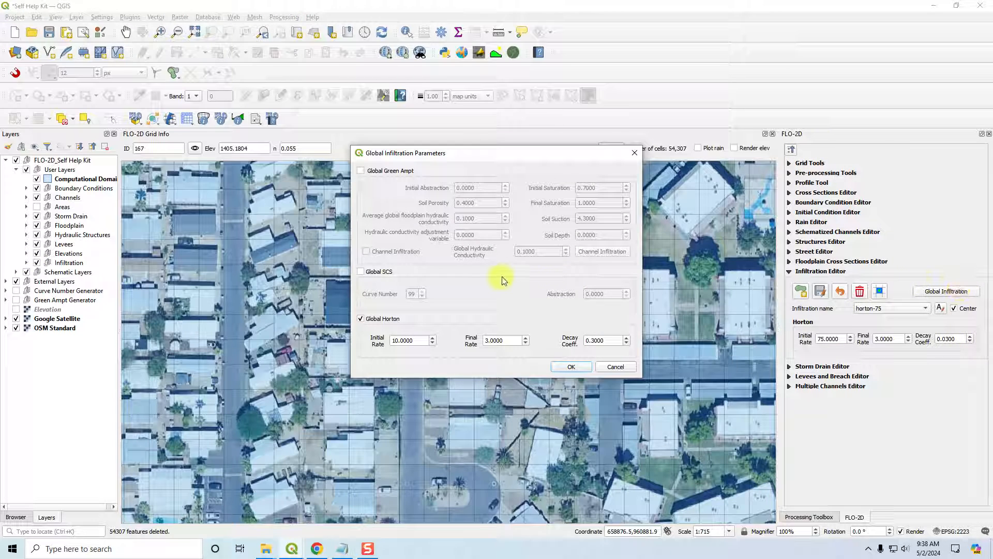
{"action": "left_click", "coordinate": [361, 271]}
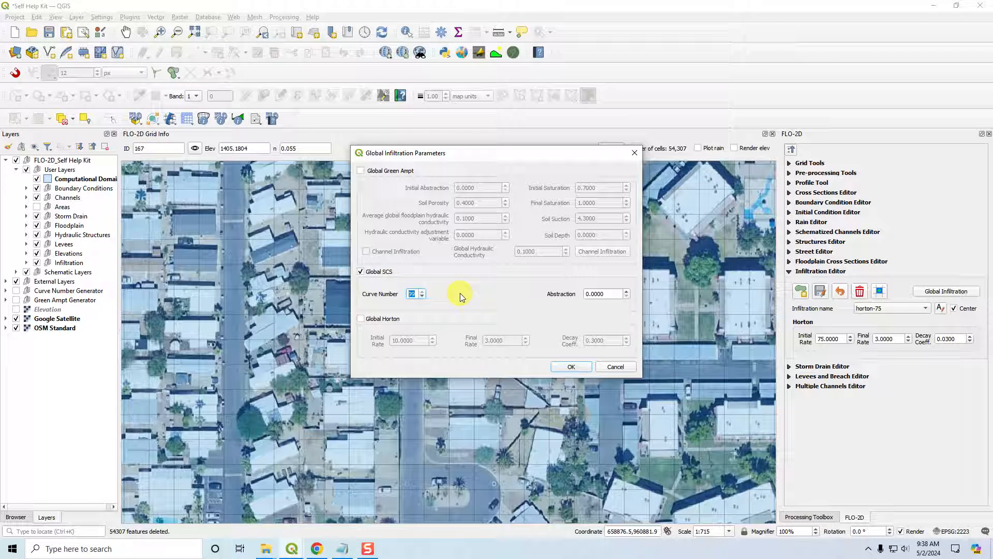
{"action": "type", "text": "83"}
{"action": "mouse_move", "coordinate": [574, 298]}
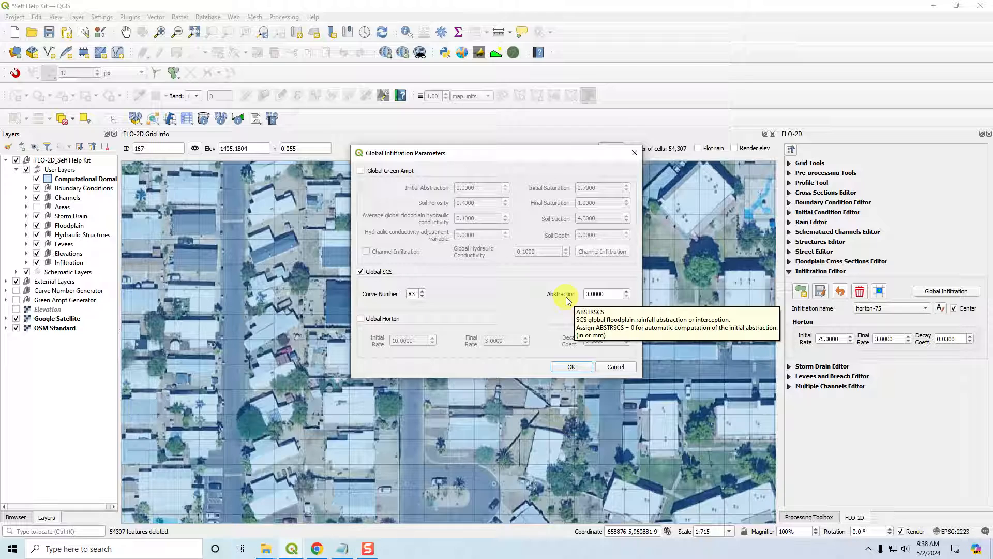
{"action": "left_click_drag", "start_coordinate": [619, 294], "coordinate": [579, 294]}
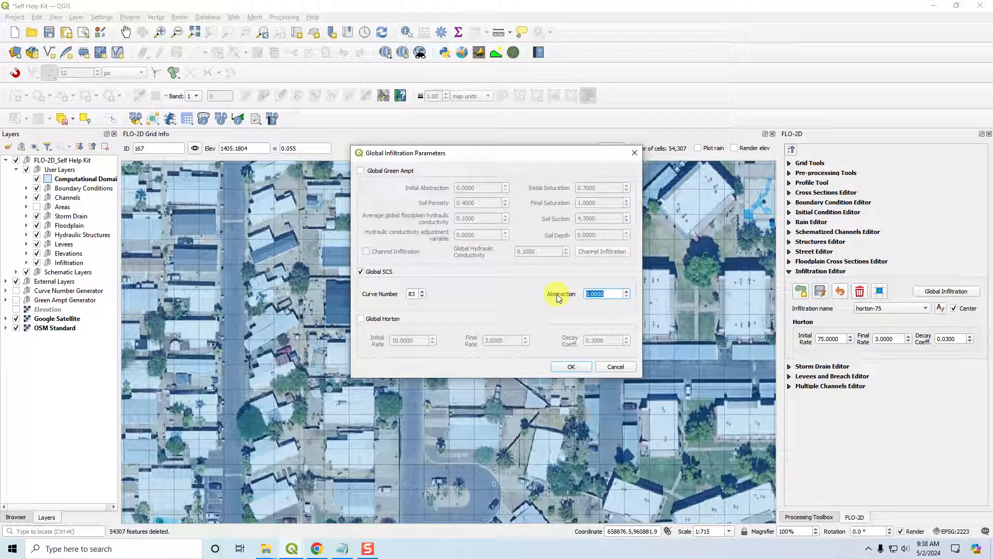
{"action": "mouse_move", "coordinate": [558, 298]}
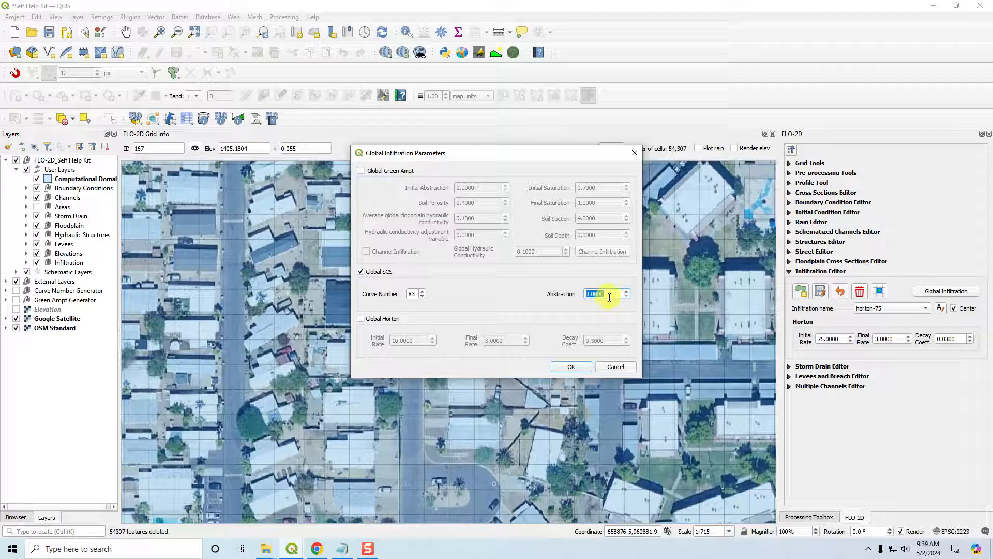
{"action": "left_click", "coordinate": [522, 297]}
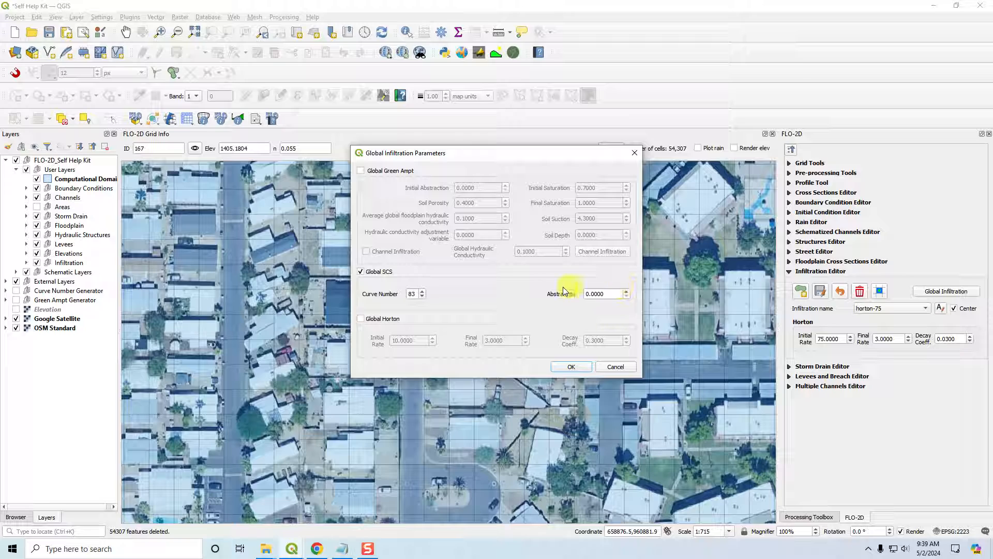
{"action": "left_click", "coordinate": [573, 367]}
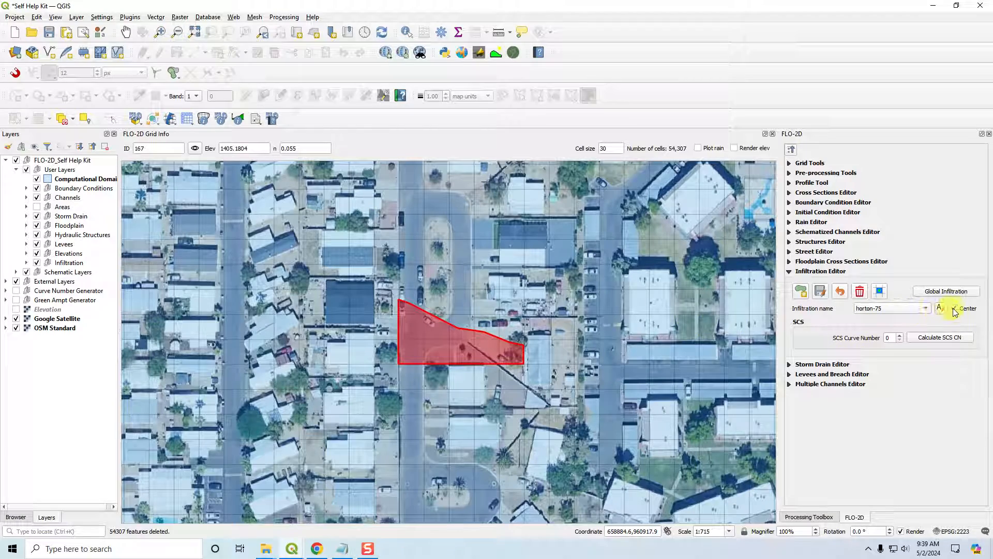
- Turn off centering with the horton-76 infiltration area selected and zoom the map to the full Computational Domain layer
{"action": "left_click", "coordinate": [909, 308]}
{"action": "left_click", "coordinate": [882, 295]}
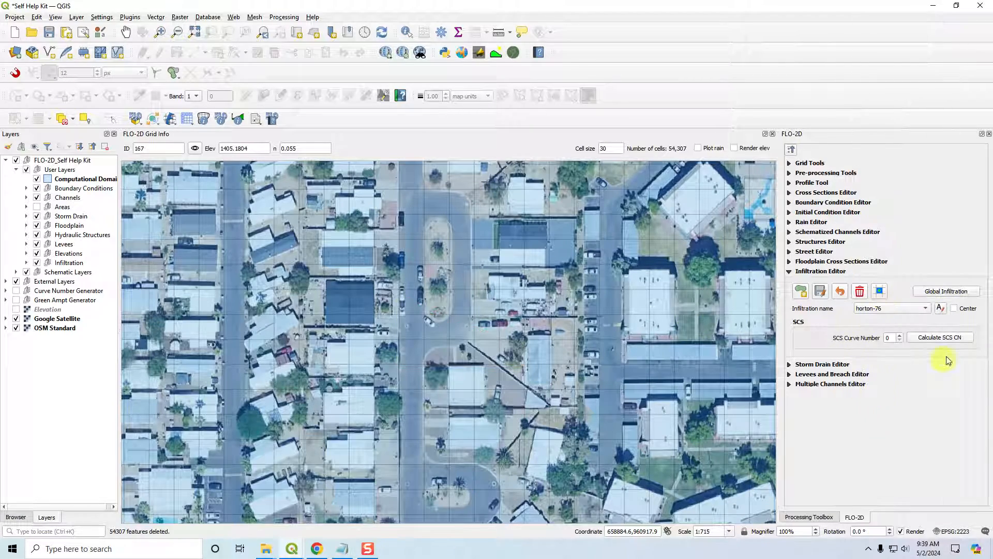
{"action": "scroll", "coordinate": [384, 393], "scroll_direction": "down", "scroll_amount": 2}
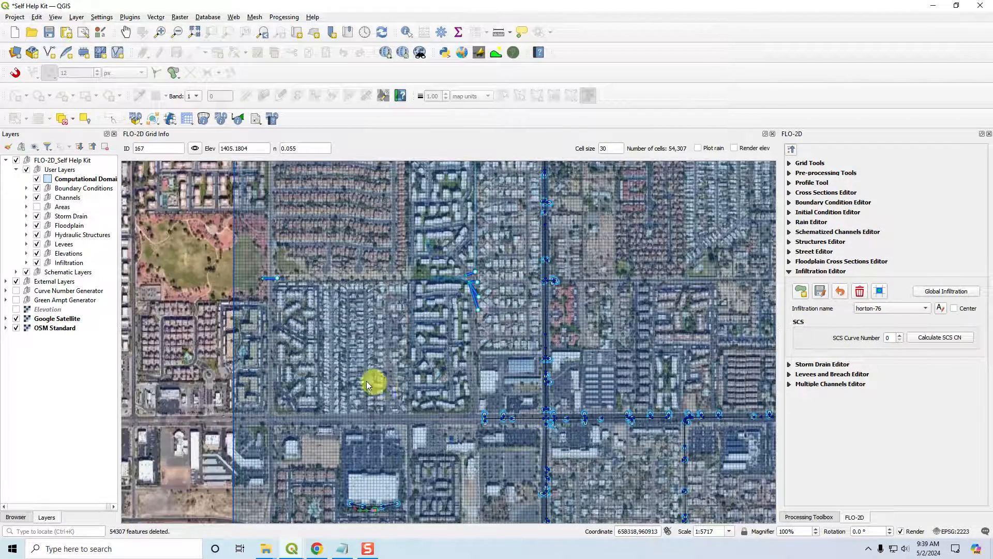
{"action": "scroll", "coordinate": [311, 381], "scroll_direction": "down", "scroll_amount": 2}
{"action": "left_click_drag", "start_coordinate": [348, 386], "coordinate": [434, 325]}
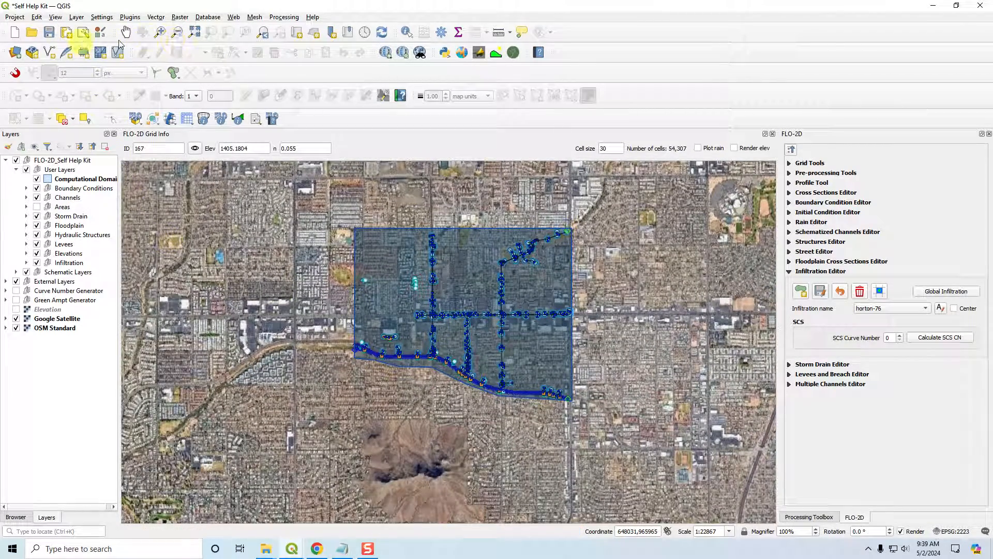
{"action": "left_click", "coordinate": [77, 179]}
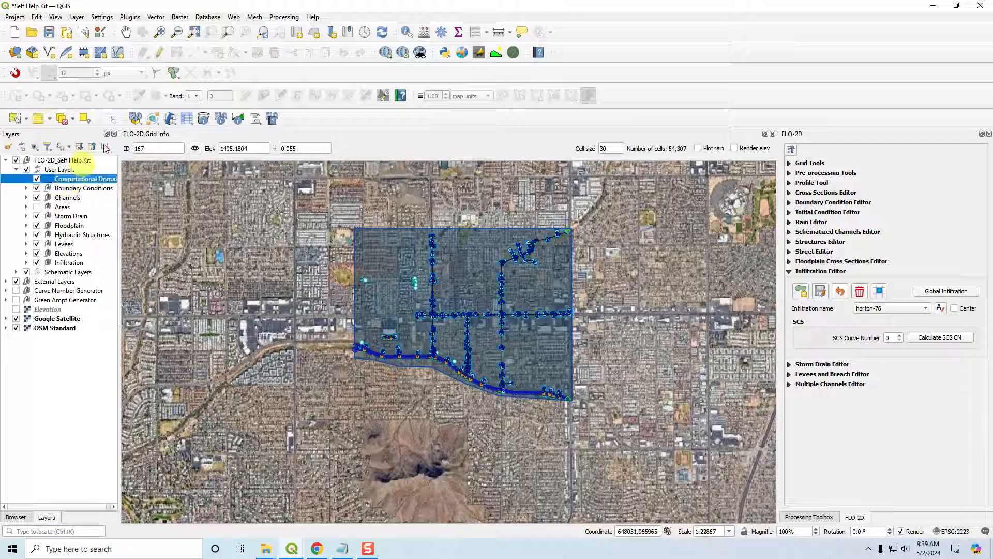
{"action": "left_click", "coordinate": [234, 34]}
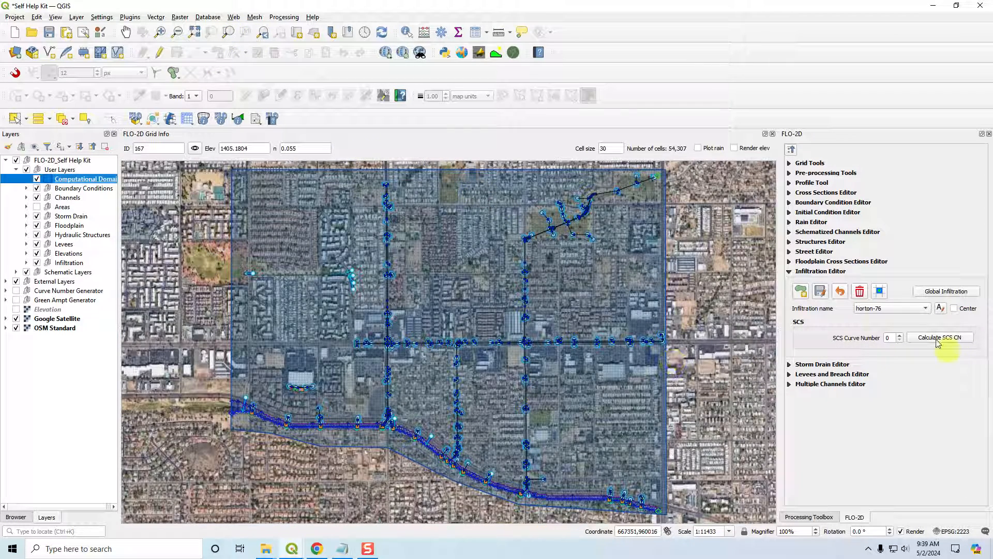
- Review the Global SCS parameters and the polygon and raster options for computing SCS curve numbers, without computing anything
{"action": "left_click", "coordinate": [943, 291]}
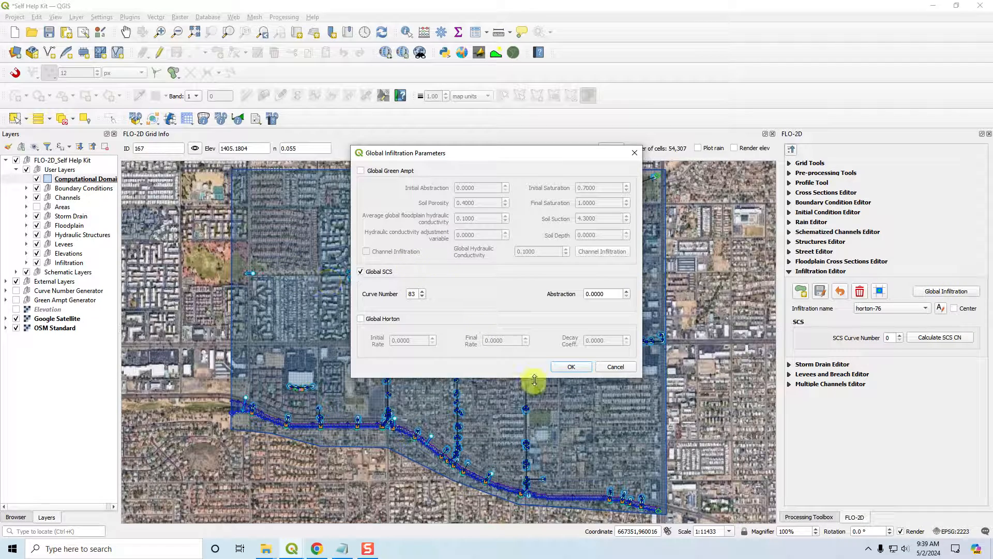
{"action": "left_click", "coordinate": [557, 367]}
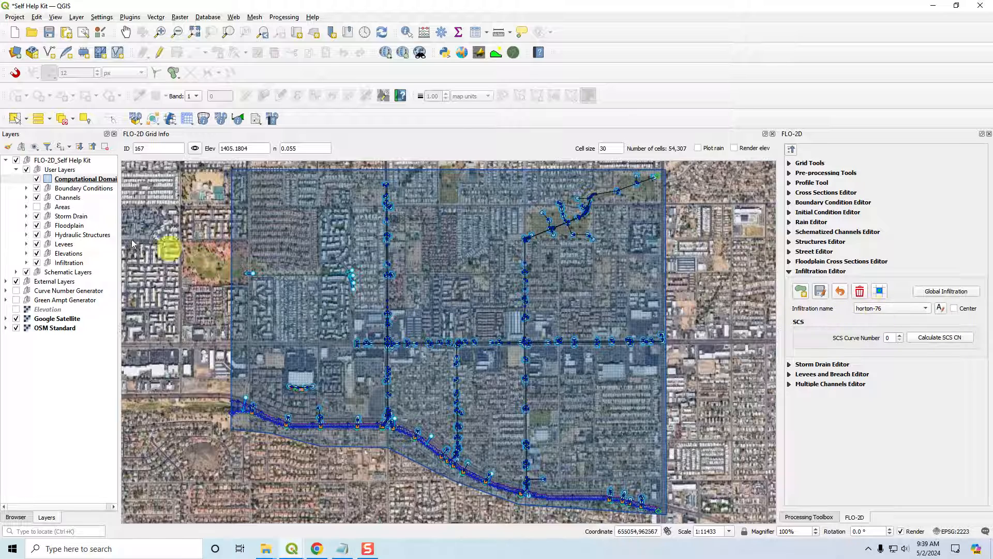
{"action": "left_click", "coordinate": [935, 338]}
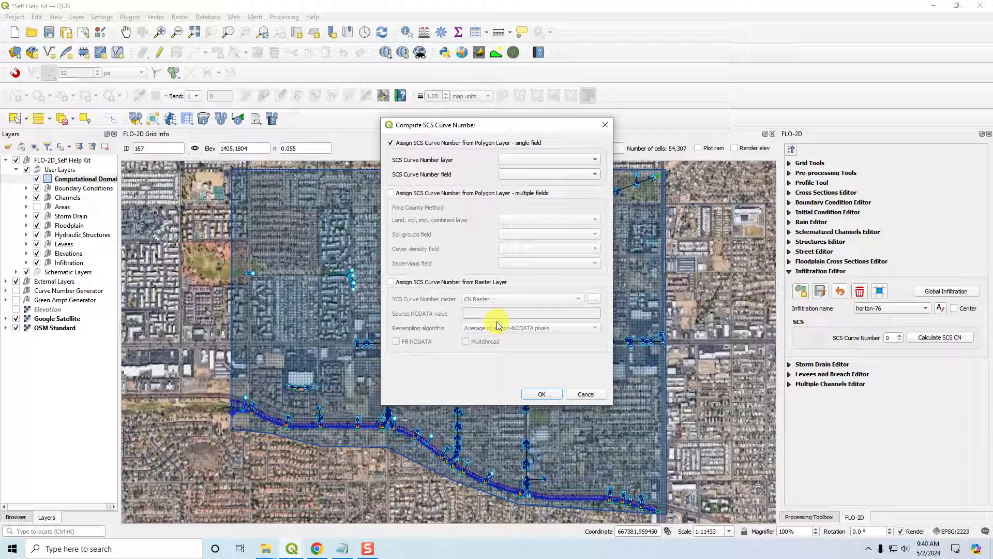
{"action": "left_click", "coordinate": [586, 395]}
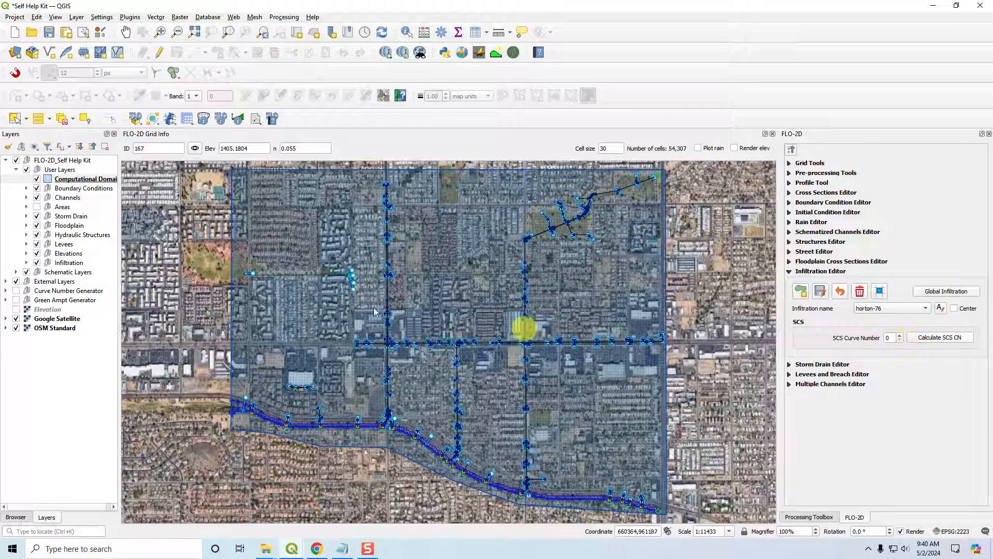
- Expand the External Layers group and show its CurveNumber layer on the map
{"action": "left_click", "coordinate": [5, 281]}
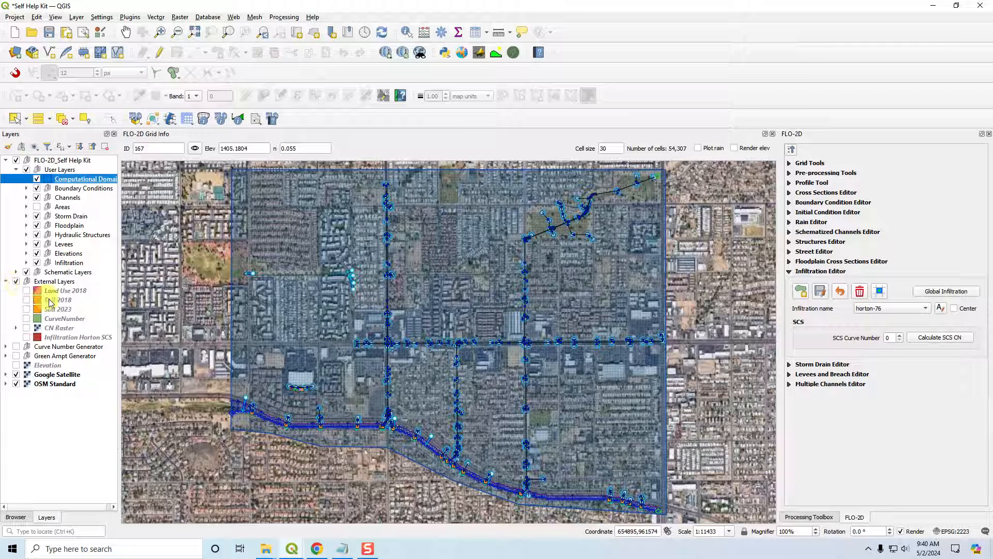
{"action": "left_click", "coordinate": [27, 319]}
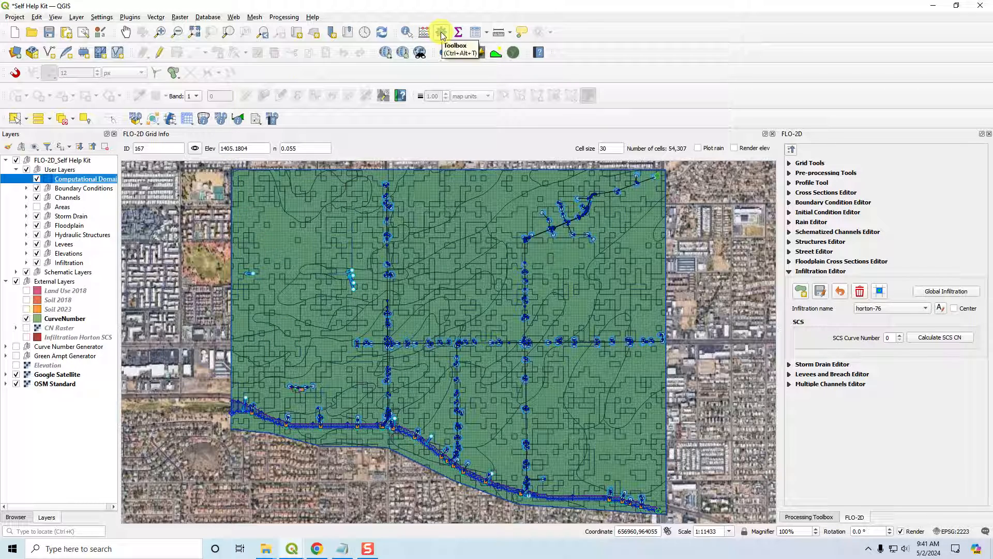
- Remove all five layers from Rasterized to NLCD Land Cover in the Curve Number Generator group, keeping the empty group selected
{"action": "left_click", "coordinate": [47, 347]}
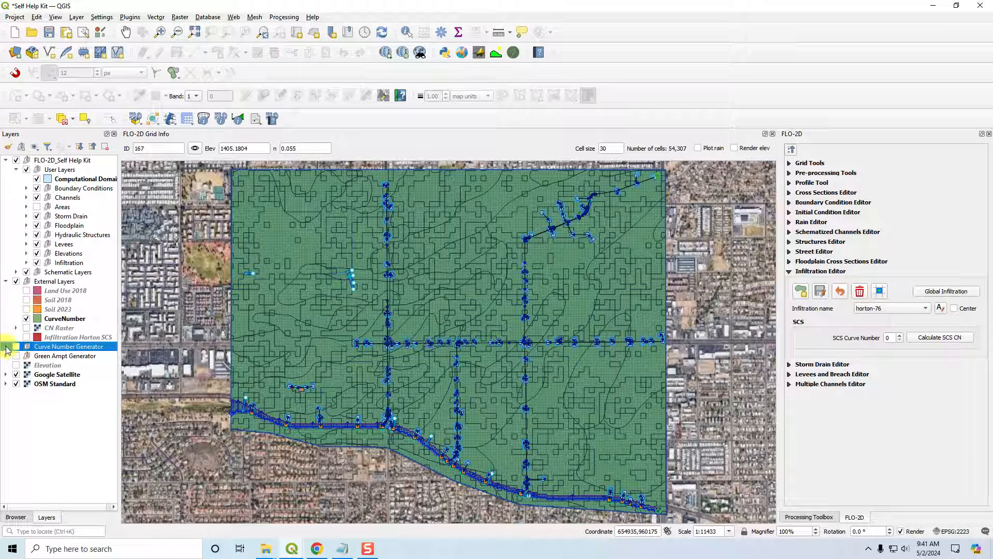
{"action": "left_click", "coordinate": [5, 346]}
{"action": "left_click", "coordinate": [72, 357]}
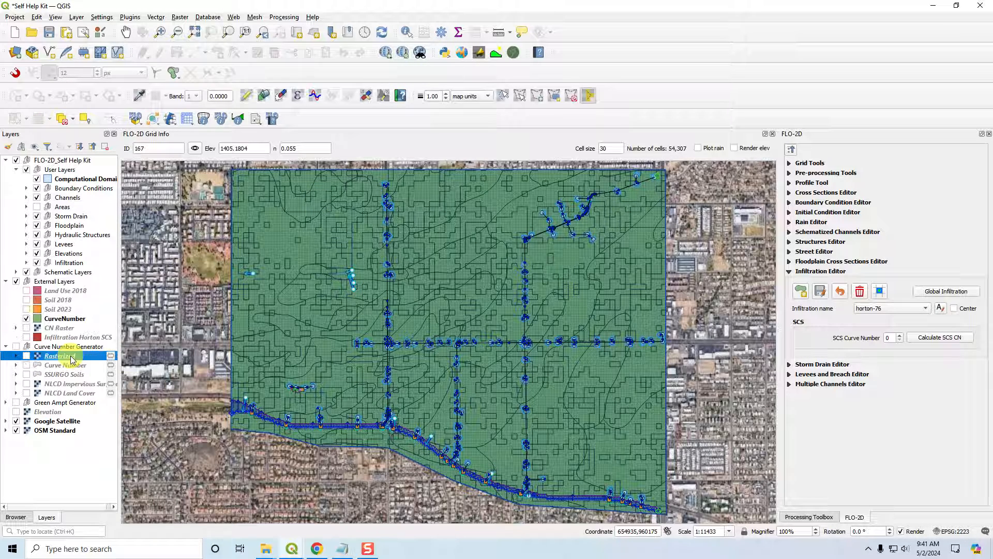
{"action": "left_click", "coordinate": [67, 394], "text": "ctrl"}
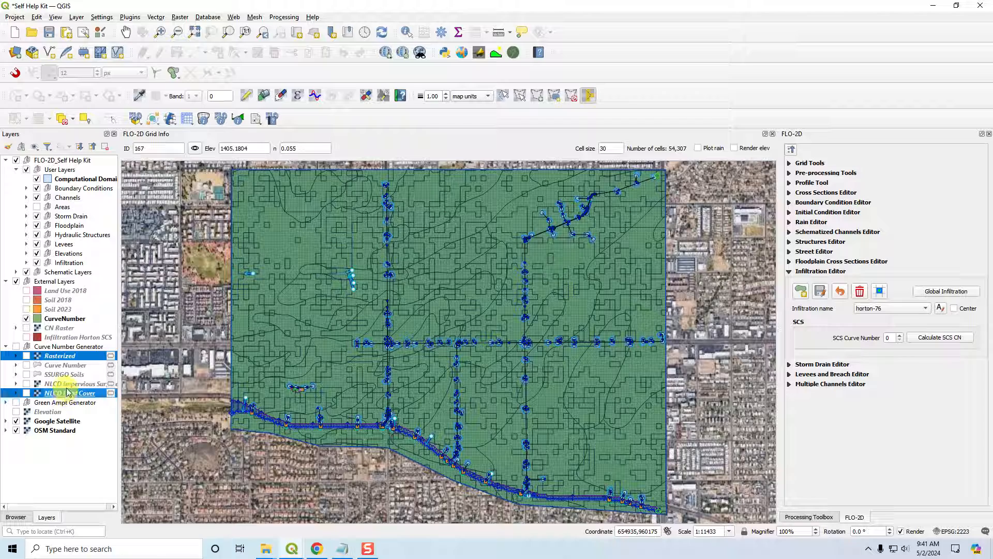
{"action": "left_click", "coordinate": [68, 392], "text": "shift"}
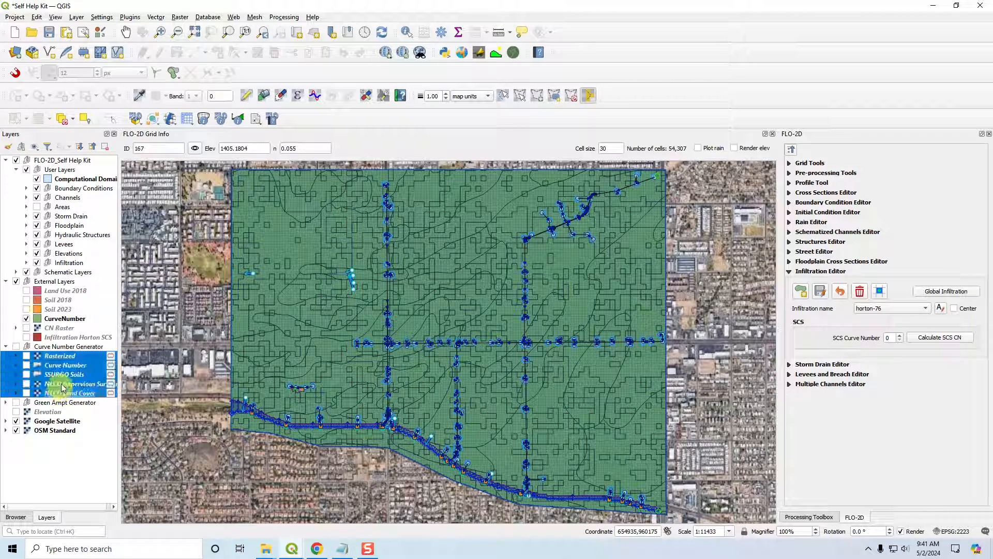
{"action": "right_click", "coordinate": [63, 383]}
{"action": "key", "text": "r"}
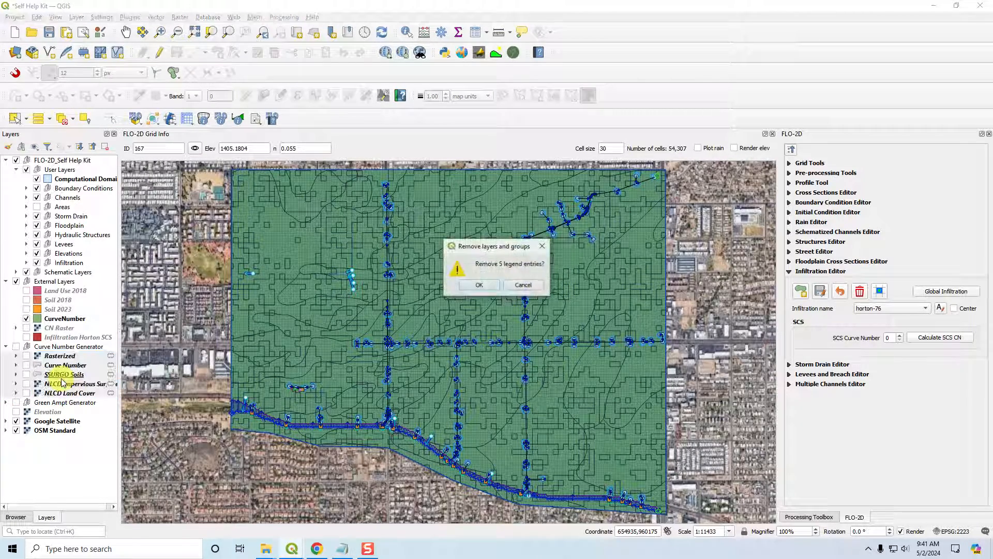
{"action": "left_click", "coordinate": [486, 285]}
{"action": "left_click", "coordinate": [73, 346]}
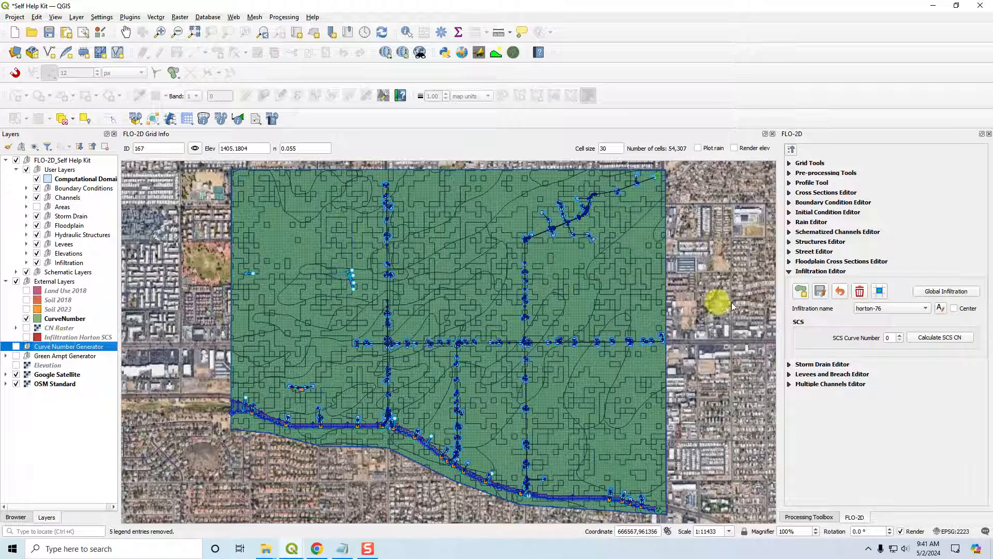
- Open the Processing Toolbox in place of the FLO-2D widget and clear its "rasterize" search filter
{"action": "left_click", "coordinate": [442, 32]}
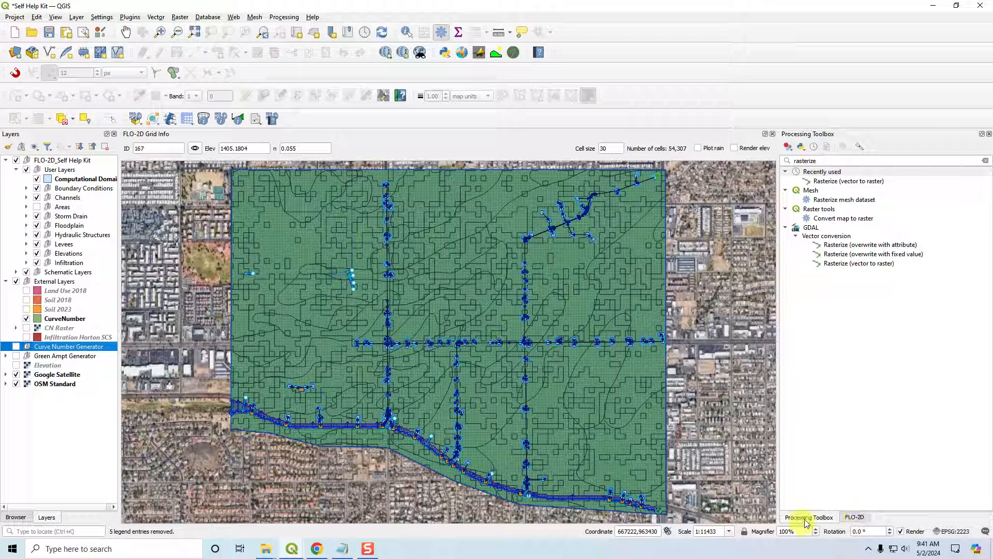
{"action": "left_click", "coordinate": [855, 518]}
{"action": "left_click", "coordinate": [816, 517]}
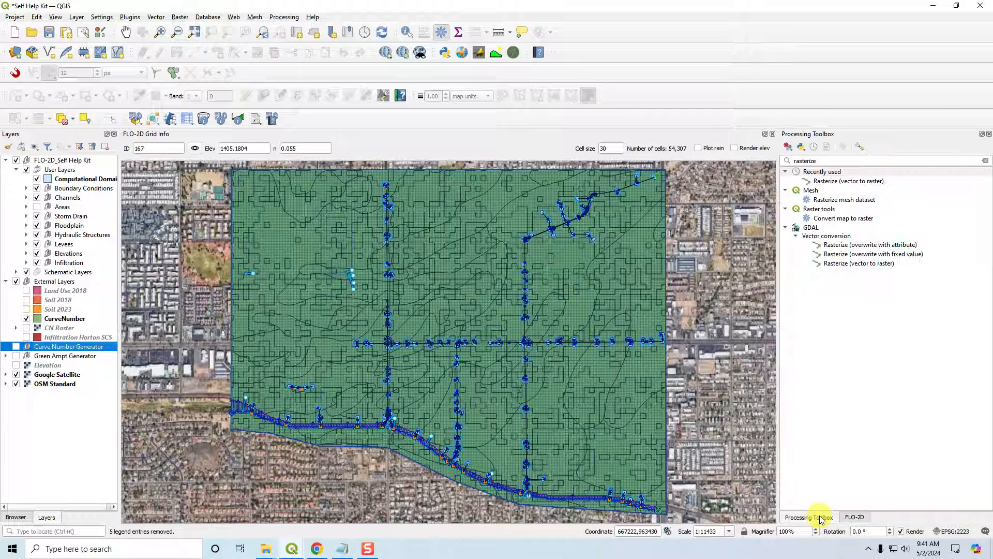
{"action": "left_click", "coordinate": [856, 517]}
{"action": "left_click", "coordinate": [816, 518]}
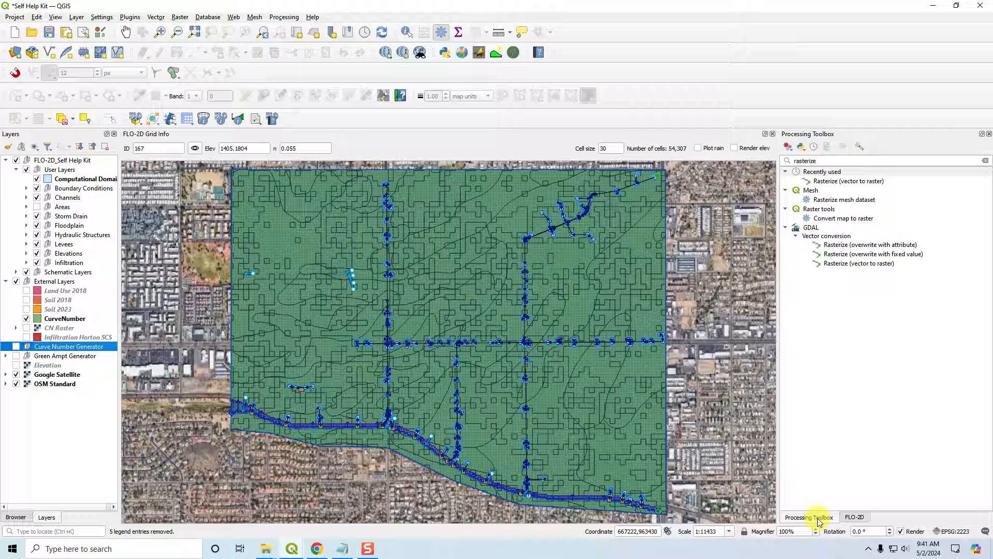
{"action": "left_click", "coordinate": [860, 517]}
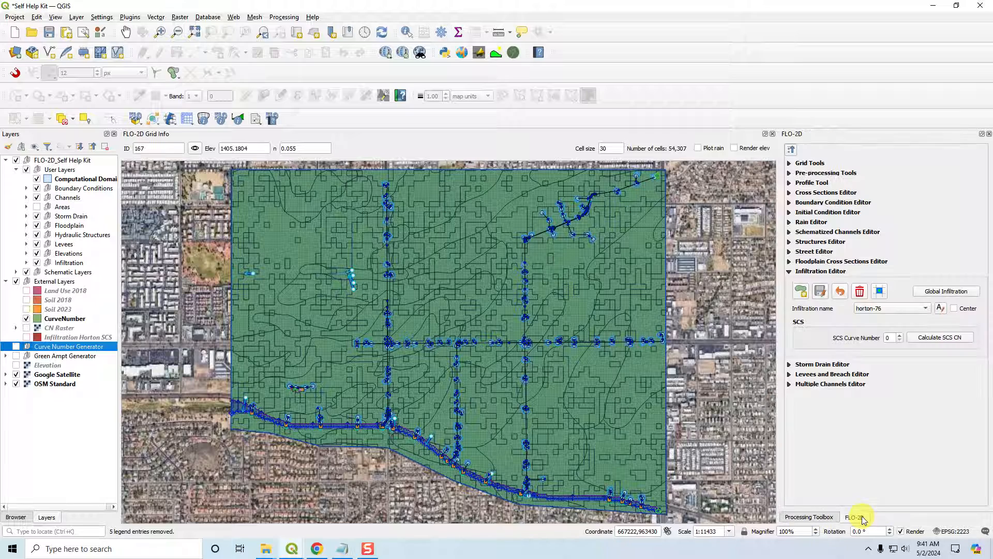
{"action": "left_click", "coordinate": [816, 517]}
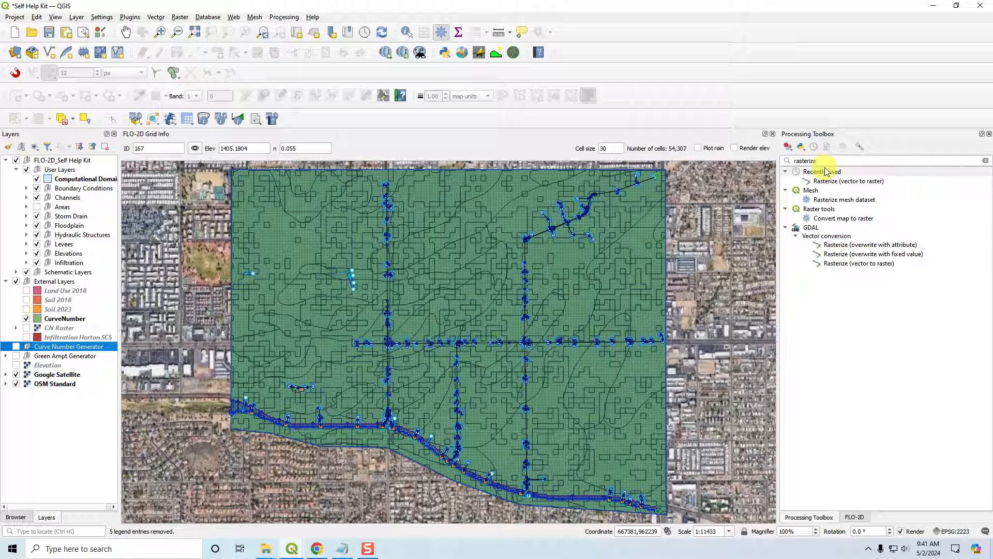
{"action": "left_click", "coordinate": [986, 161]}
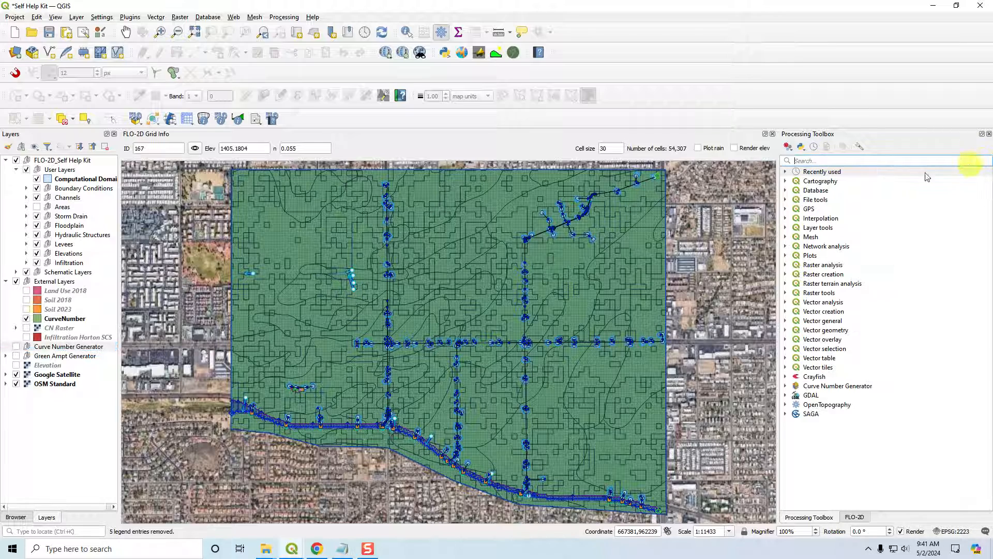
- Open the Curve Number Generator (CONUS) (NLCD & SSURGO) tool and review its algorithm description and input parameters
{"action": "left_click", "coordinate": [801, 386]}
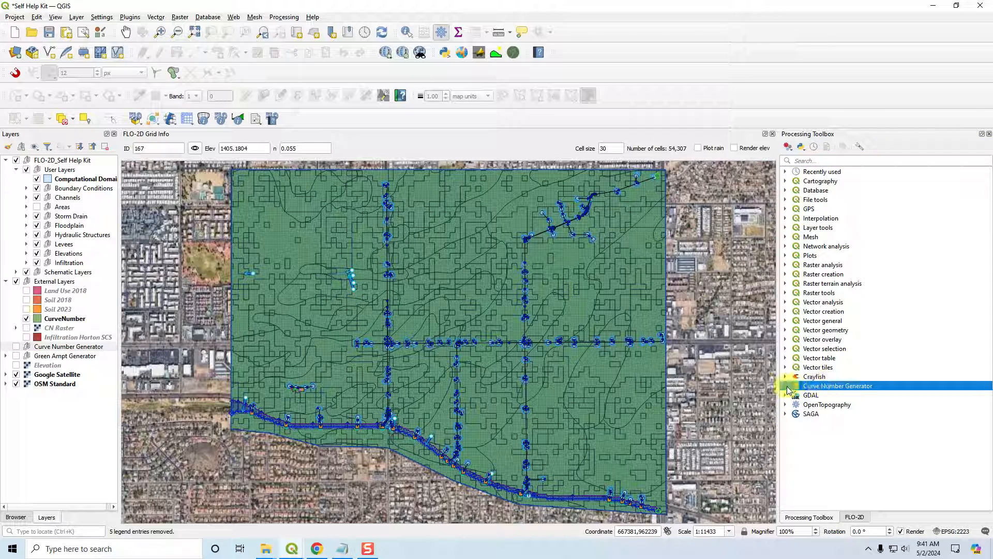
{"action": "left_click", "coordinate": [787, 387]}
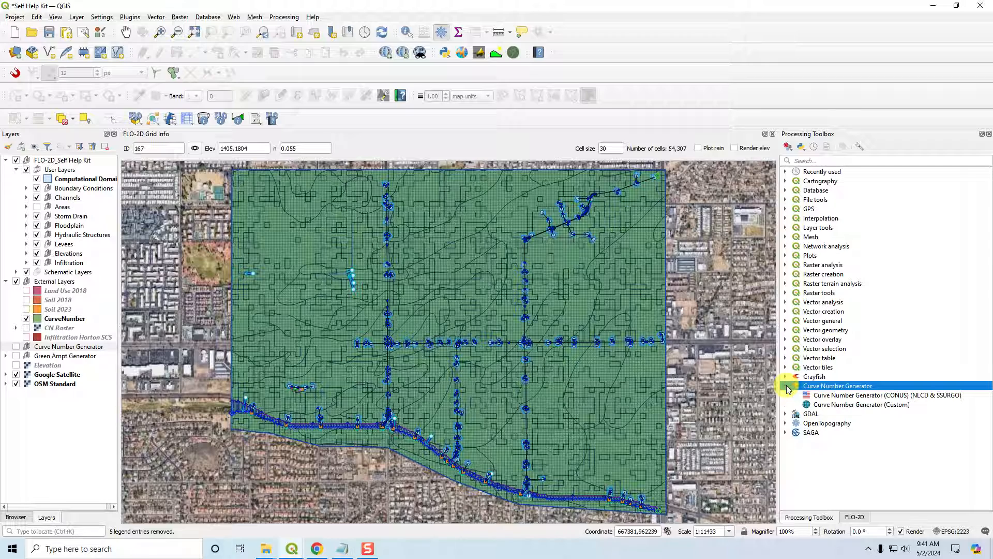
{"action": "left_click", "coordinate": [848, 396]}
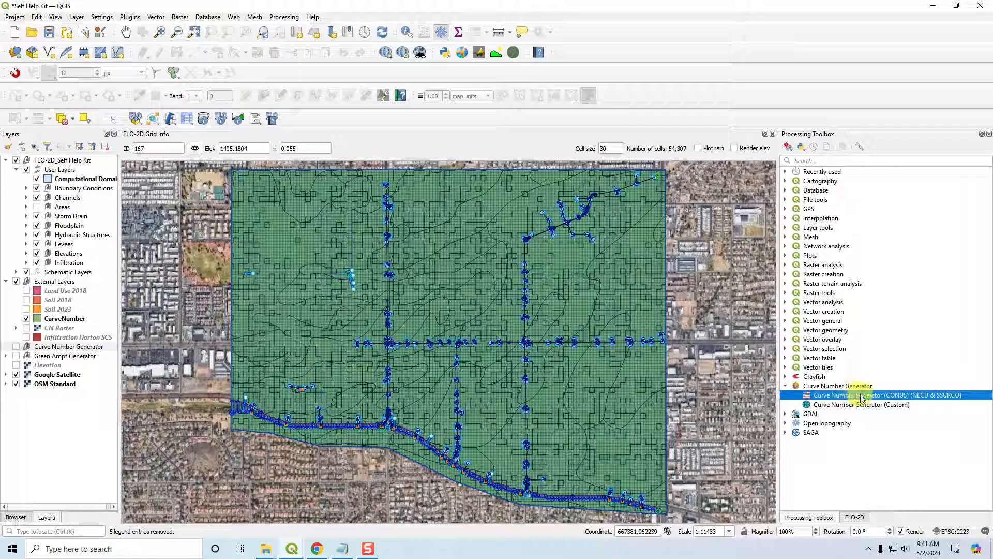
{"action": "double_click", "coordinate": [854, 396]}
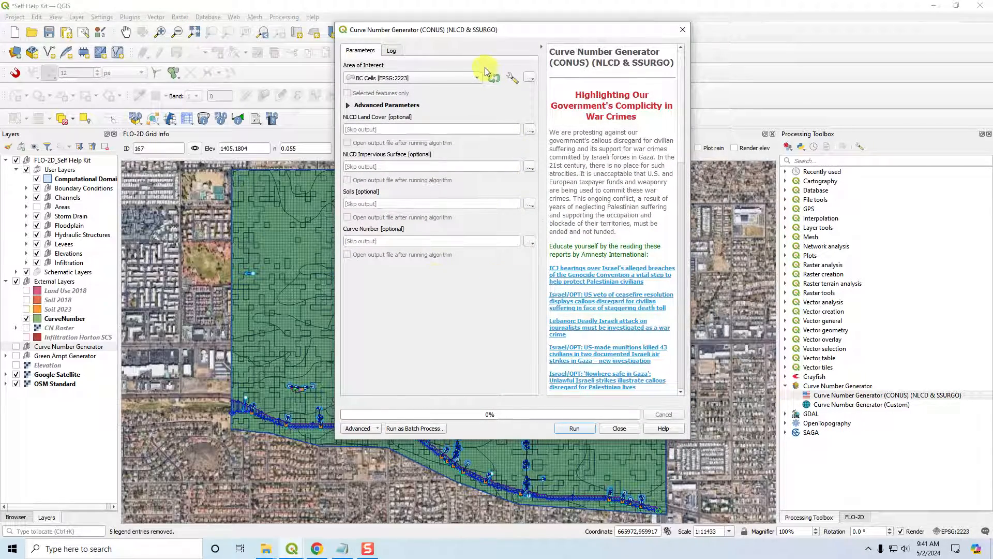
{"action": "scroll", "coordinate": [616, 181], "scroll_direction": "down", "scroll_amount": 4}
{"action": "scroll", "coordinate": [616, 181], "scroll_direction": "down", "scroll_amount": 15}
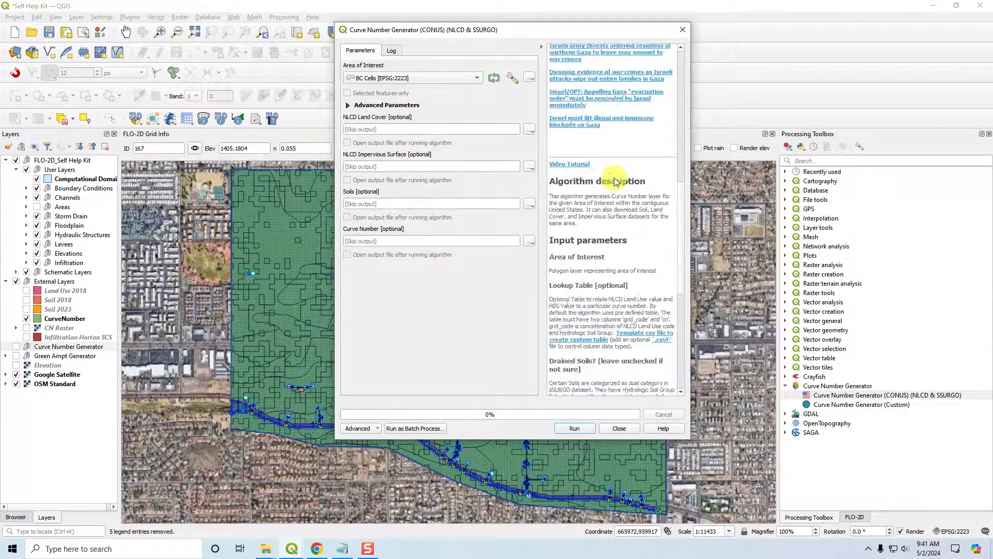
{"action": "scroll", "coordinate": [615, 181], "scroll_direction": "up", "scroll_amount": 4}
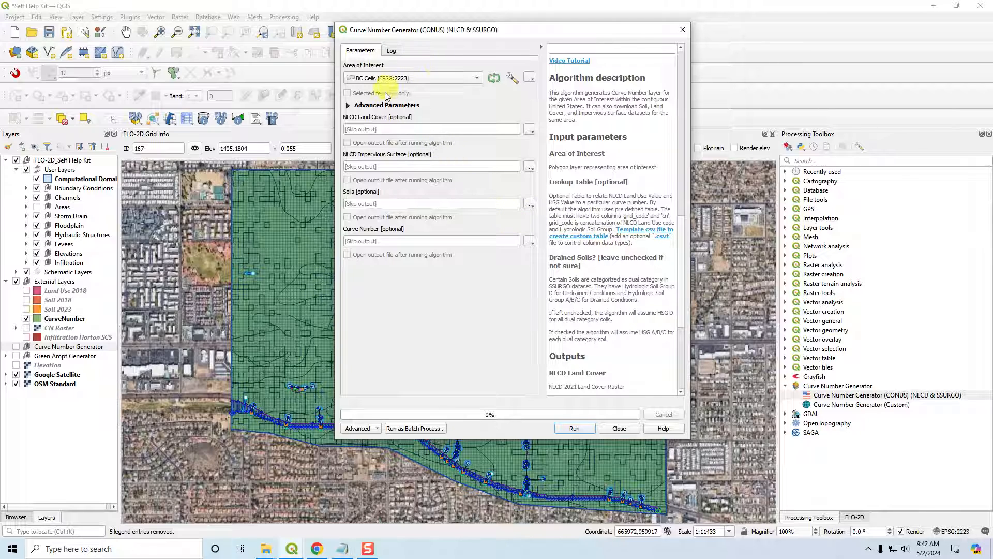
- Set the Area of Interest to Grid and save the land cover, impervious surface, soils and curve number outputs to temporary files
{"action": "left_click", "coordinate": [396, 78]}
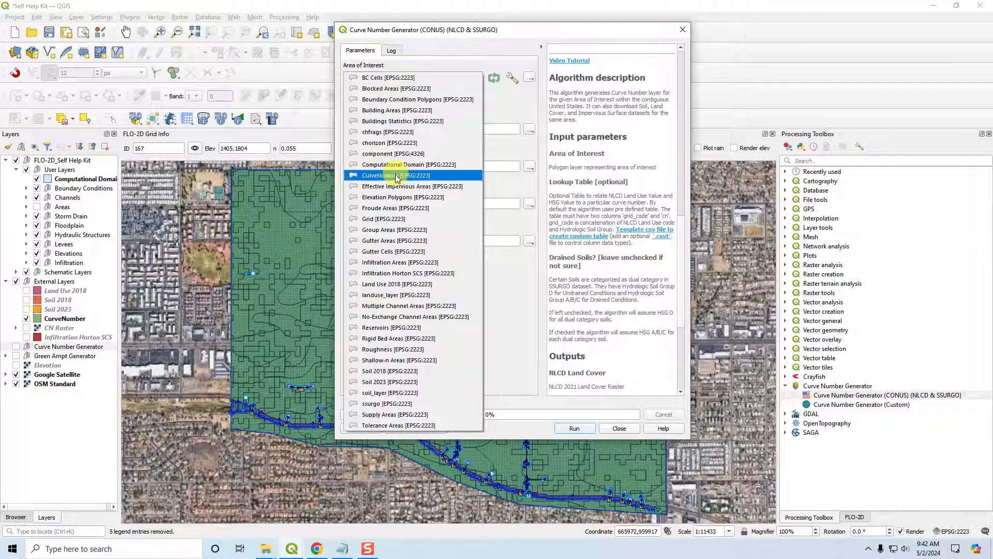
{"action": "left_click", "coordinate": [396, 220]}
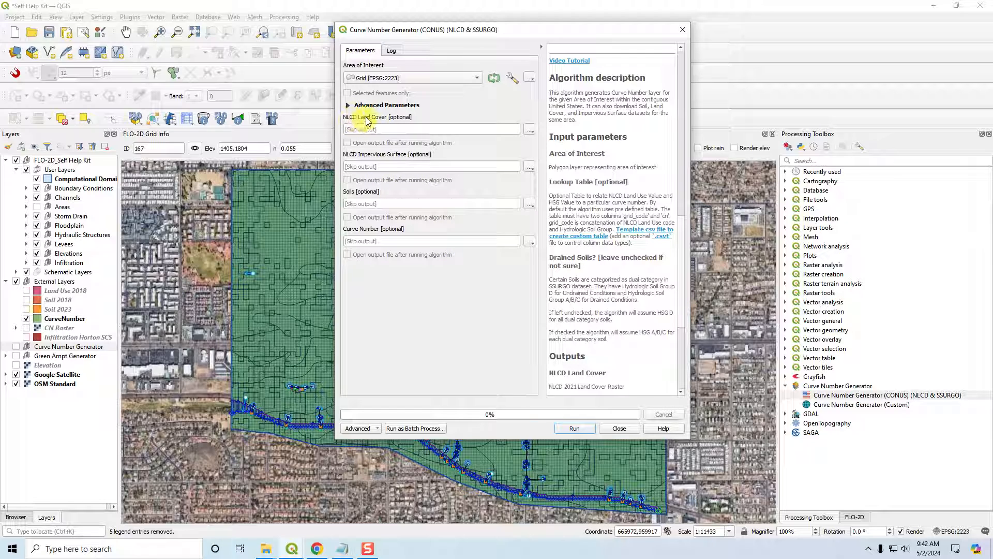
{"action": "left_click", "coordinate": [530, 129]}
{"action": "left_click", "coordinate": [543, 151]}
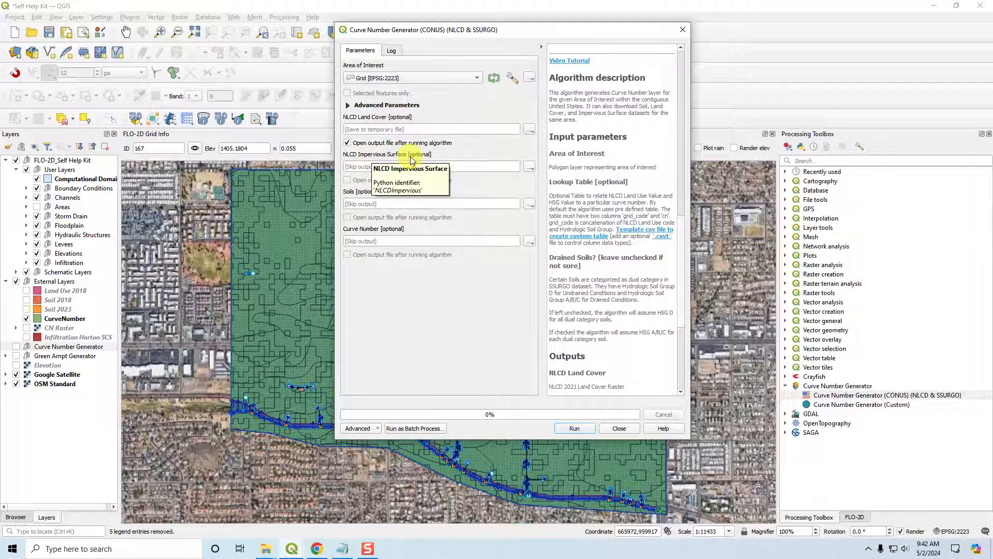
{"action": "left_click", "coordinate": [530, 166]}
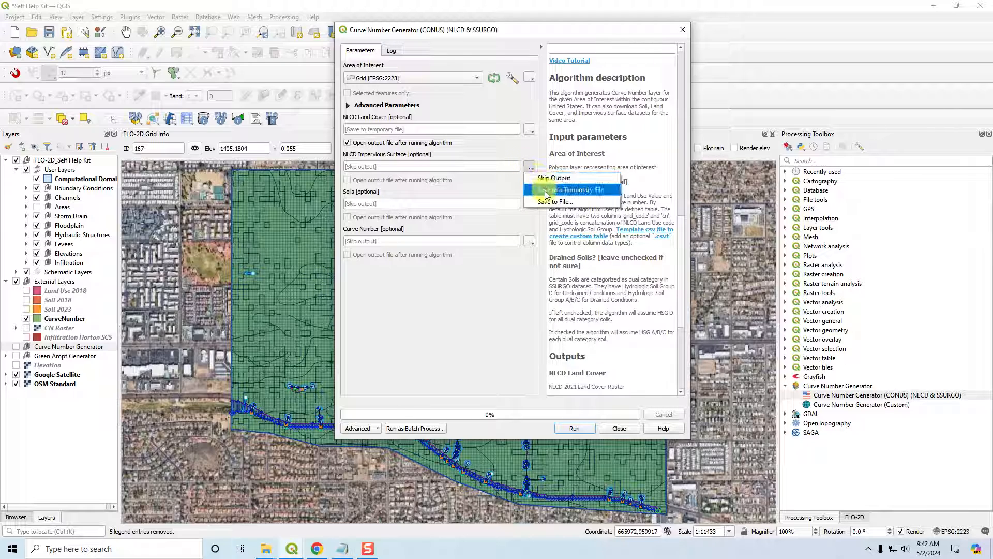
{"action": "left_click", "coordinate": [549, 190]}
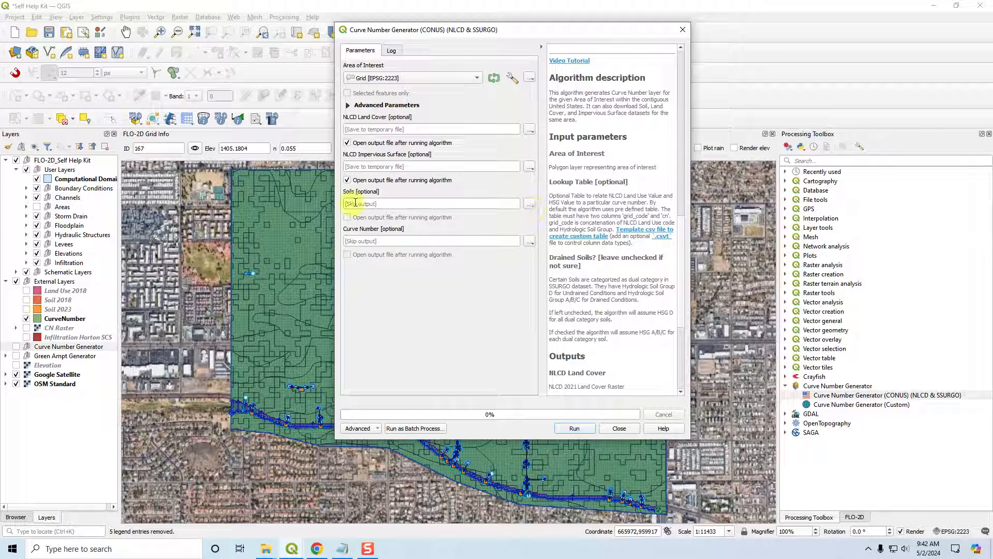
{"action": "left_click", "coordinate": [530, 205]}
{"action": "left_click", "coordinate": [549, 224]}
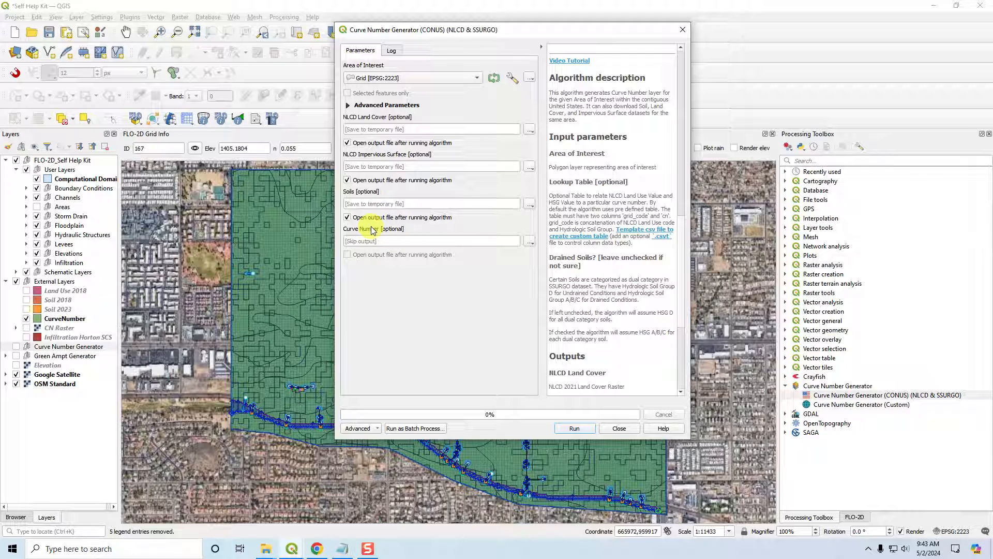
{"action": "left_click", "coordinate": [530, 242]}
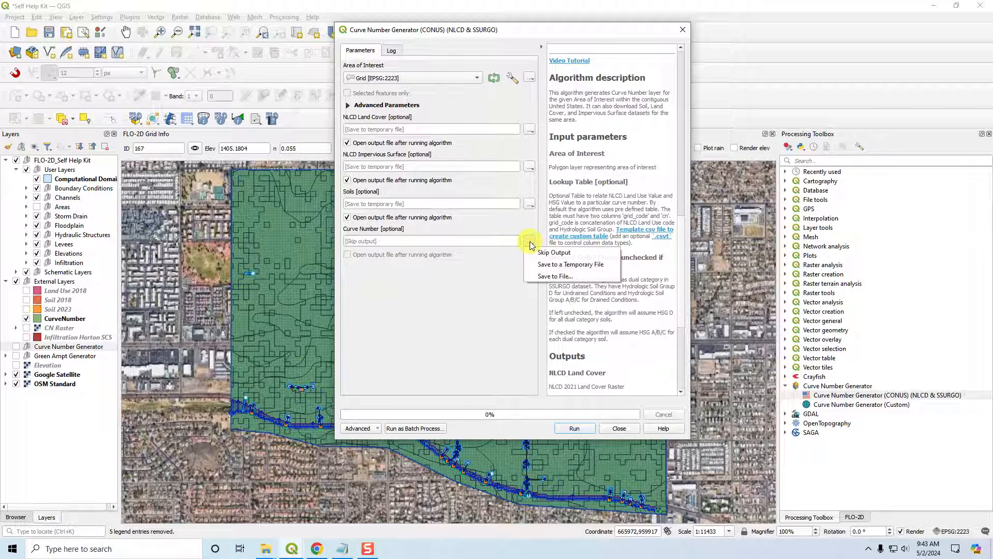
{"action": "left_click", "coordinate": [561, 265]}
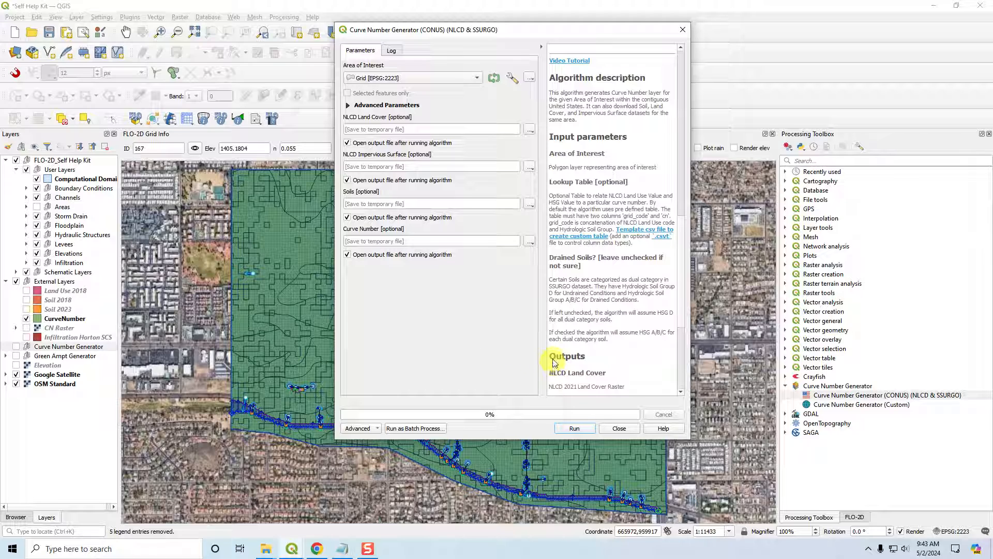
{"action": "left_click", "coordinate": [528, 242]}
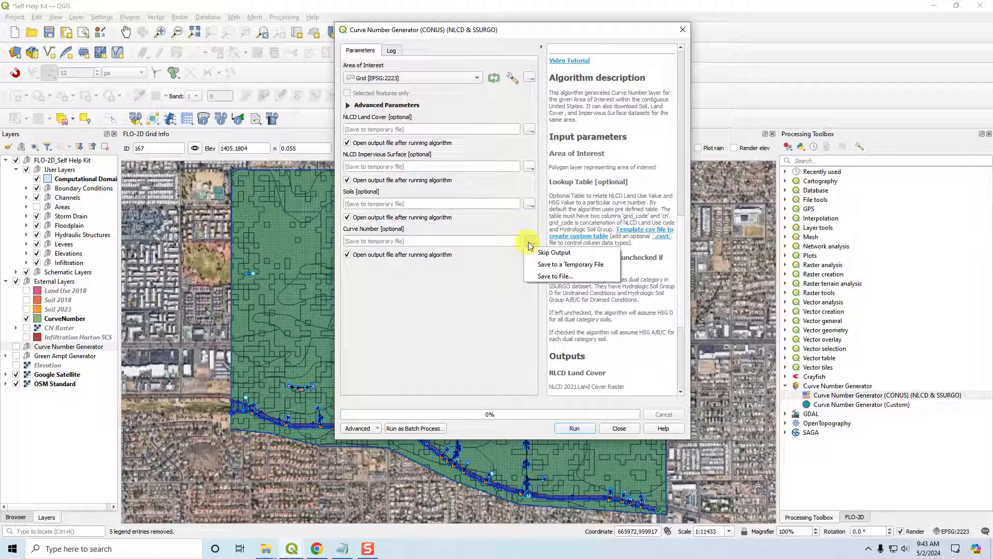
{"action": "left_click", "coordinate": [539, 278]}
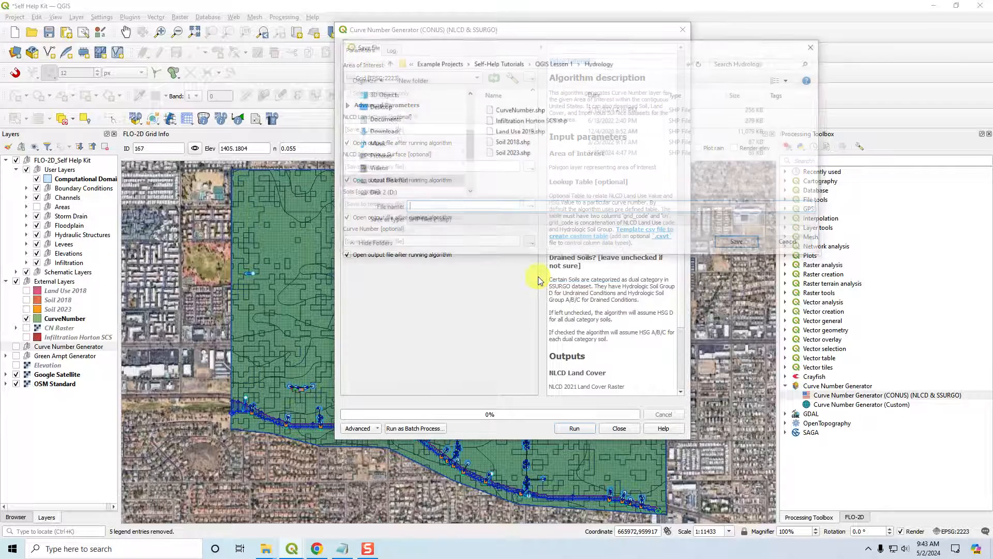
{"action": "left_click", "coordinate": [521, 111]}
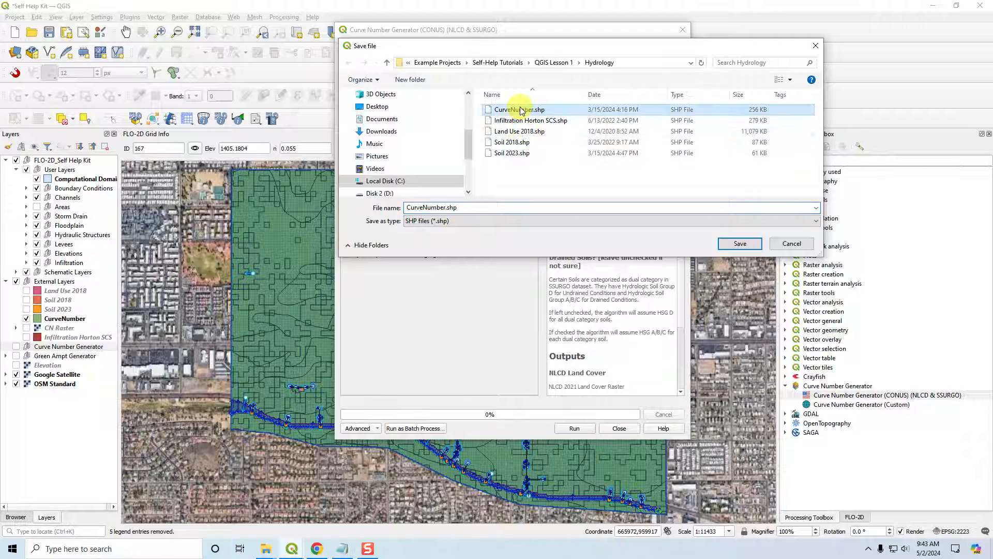
{"action": "left_click", "coordinate": [739, 243]}
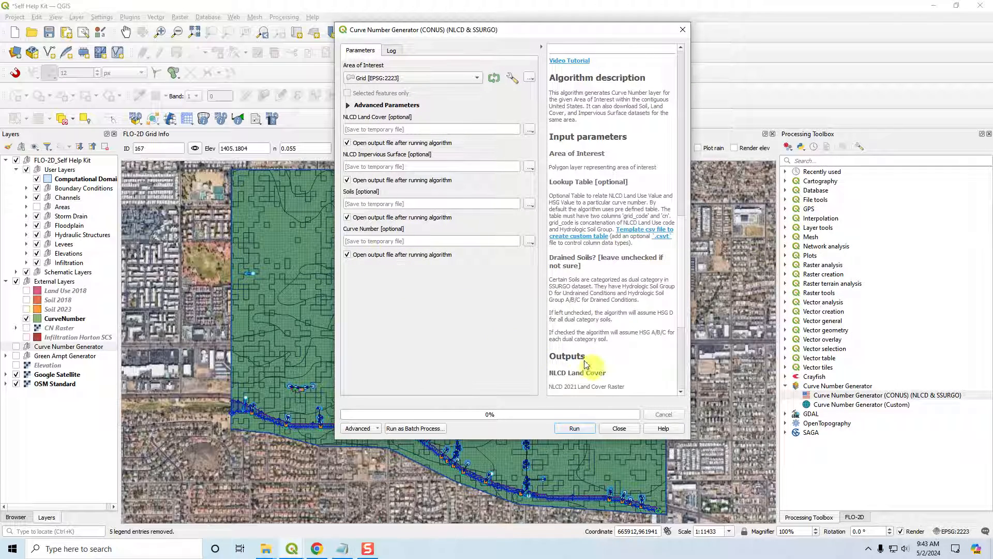
- Run the curve number tool, close it, and collapse the layer tree except for the Curve Number Generator group
{"action": "left_click", "coordinate": [580, 429]}
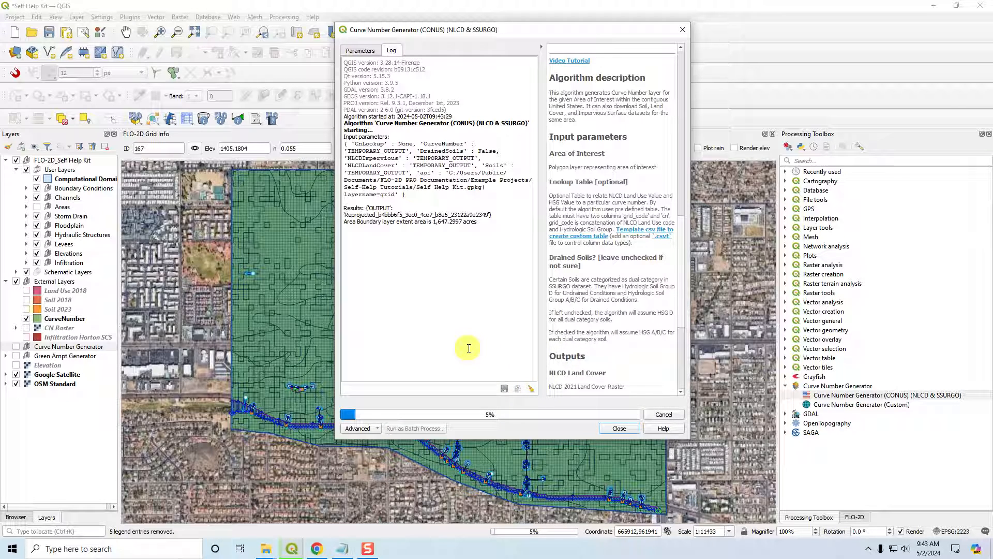
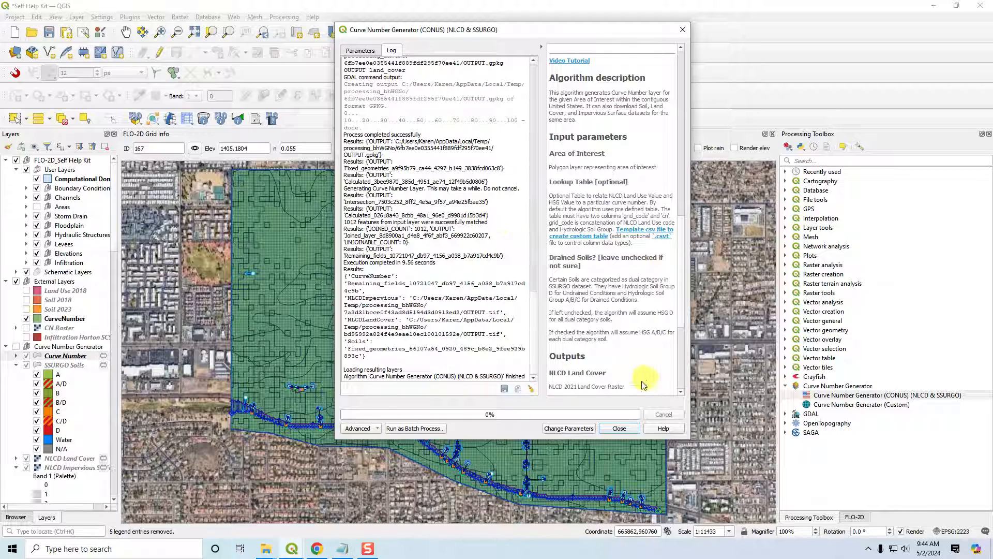
{"action": "left_click", "coordinate": [620, 429]}
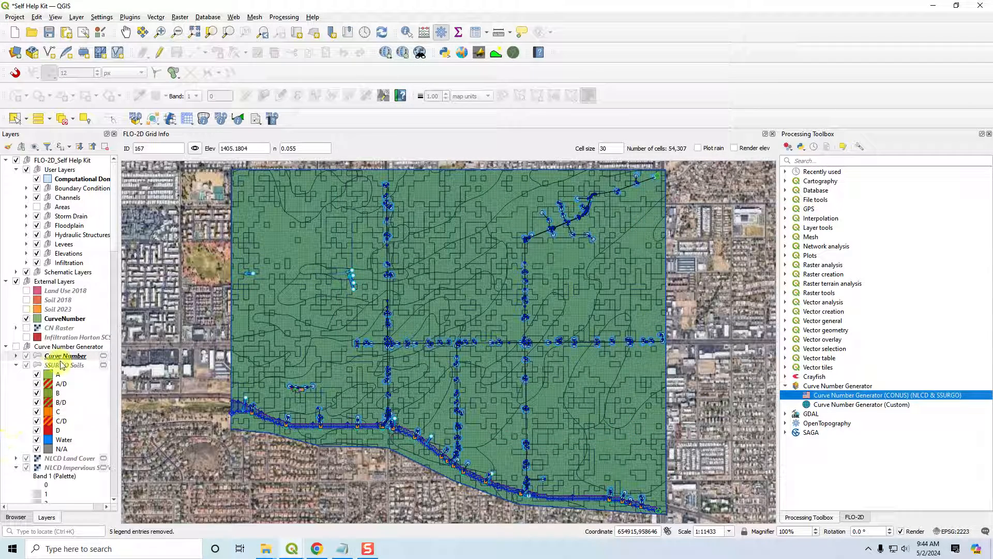
{"action": "left_click", "coordinate": [94, 149]}
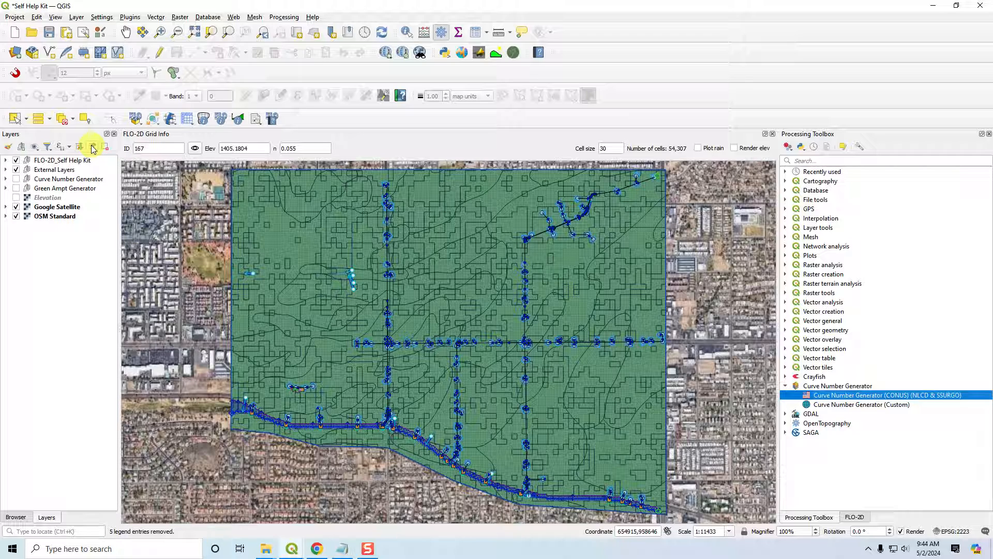
{"action": "left_click", "coordinate": [7, 179]}
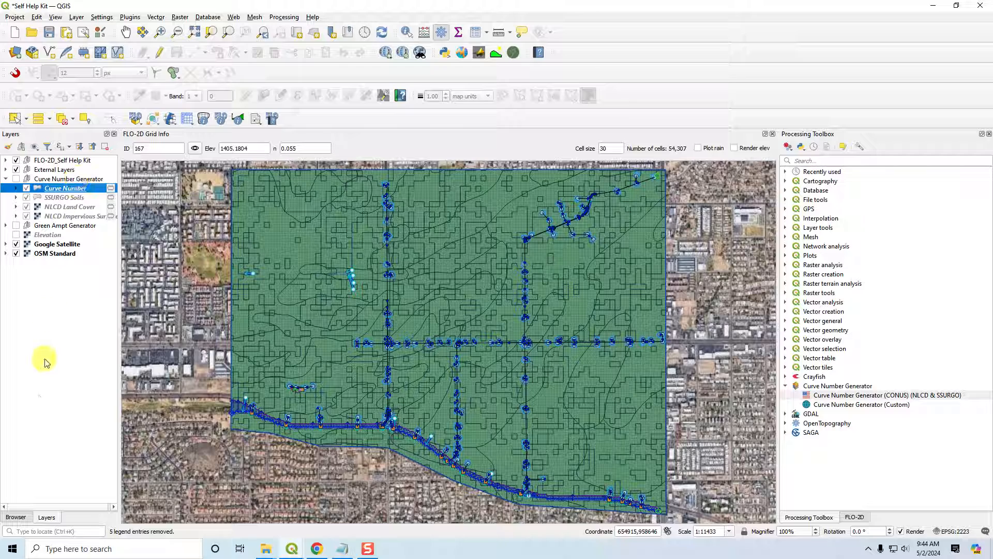
- Hide the Curve Number, SSURGO Soils, NLCD Land Cover and NLCD Impervious Surface layers and the External Layers group
{"action": "left_click", "coordinate": [27, 190]}
{"action": "left_click", "coordinate": [27, 198]}
{"action": "left_click", "coordinate": [27, 207]}
{"action": "left_click", "coordinate": [27, 216]}
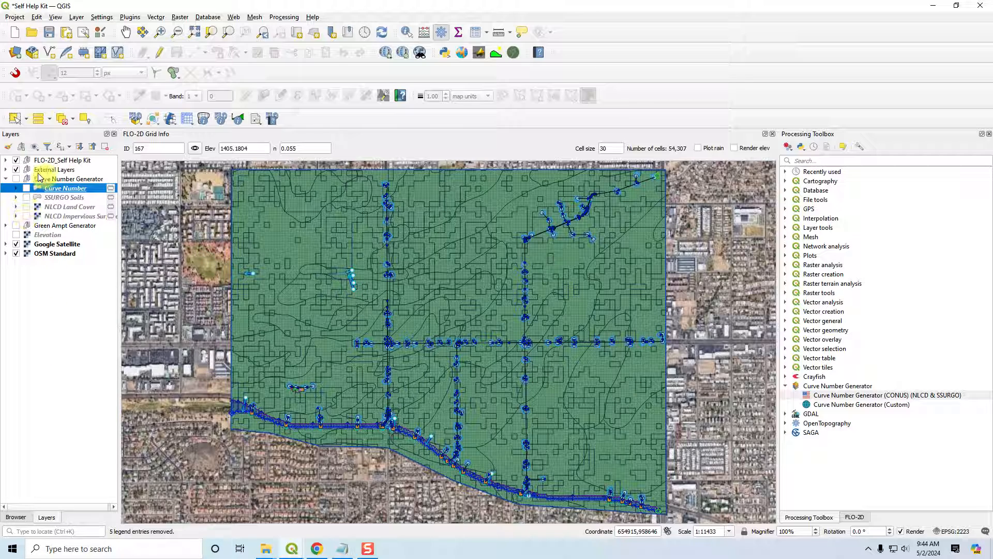
{"action": "left_click", "coordinate": [16, 169]}
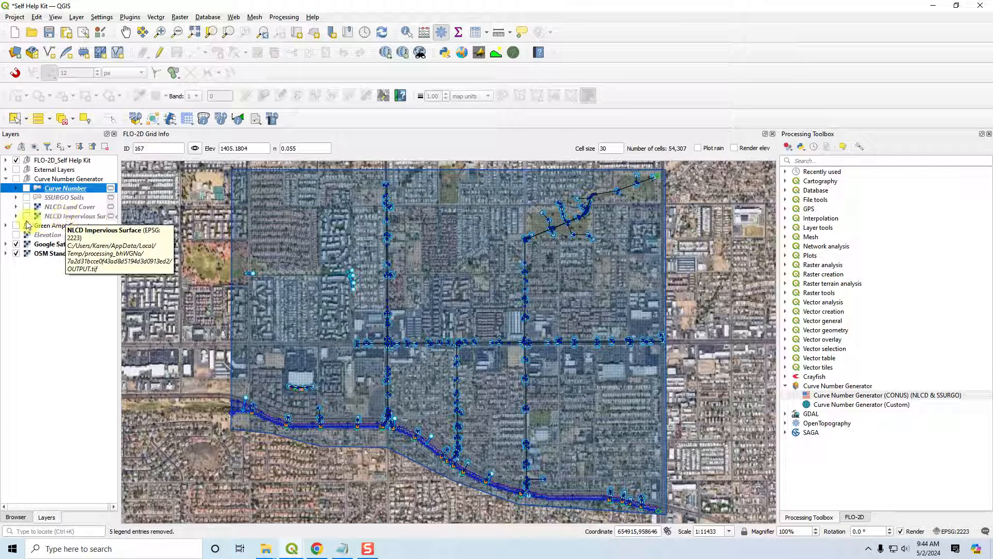
- Show the NLCD Impervious Surface layer on the map, review its full palette legend, and collapse the legend again
{"action": "left_click", "coordinate": [26, 217]}
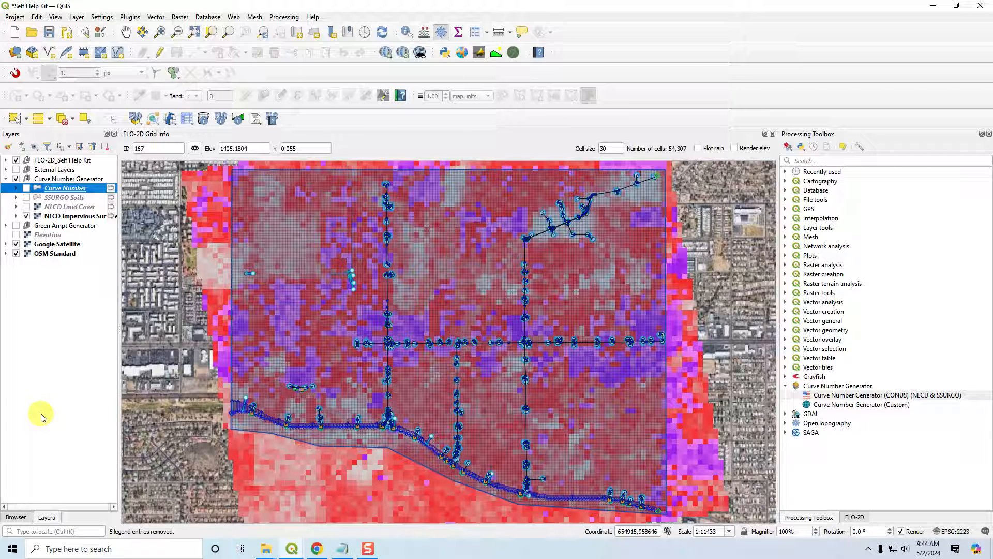
{"action": "left_click", "coordinate": [15, 216]}
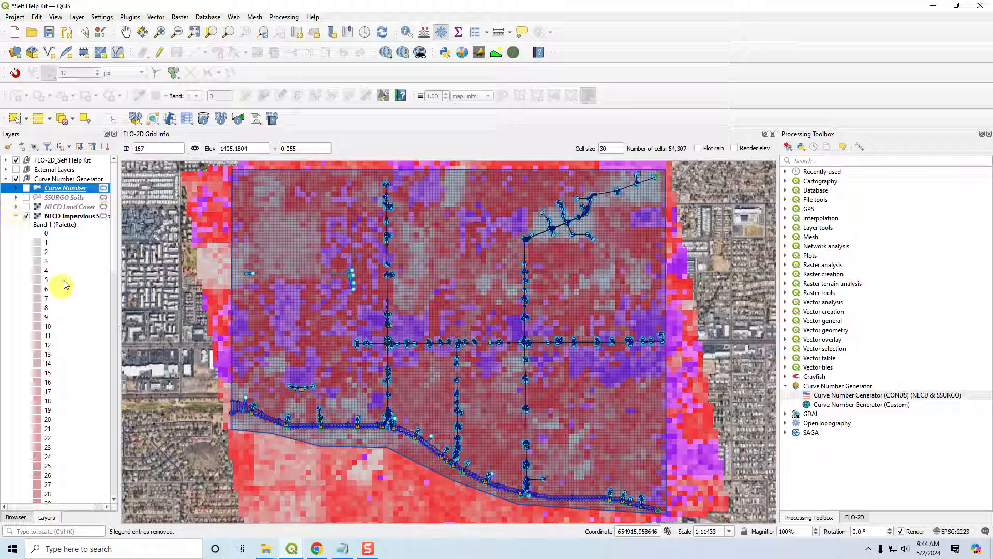
{"action": "scroll", "coordinate": [62, 321], "scroll_direction": "down", "scroll_amount": 15}
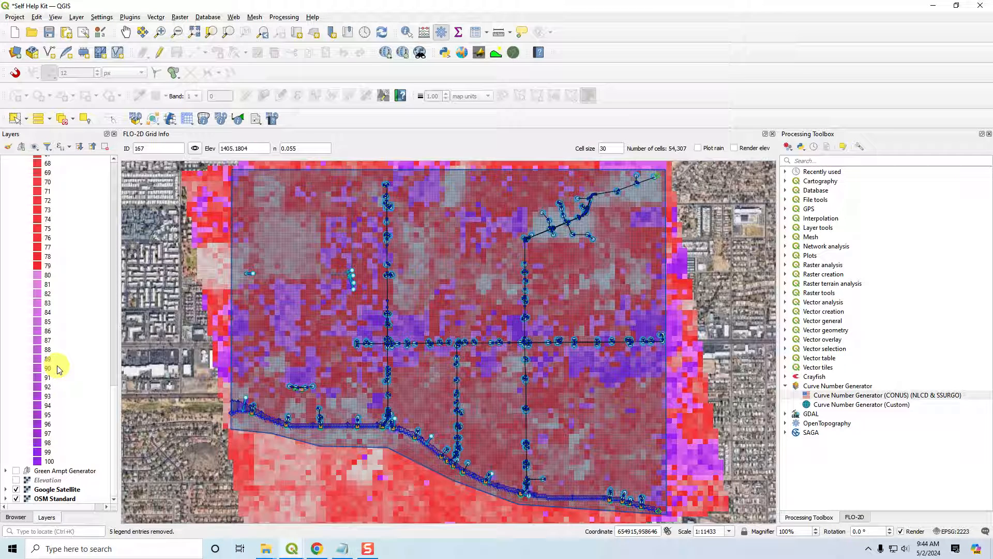
{"action": "scroll", "coordinate": [56, 367], "scroll_direction": "up", "scroll_amount": 15}
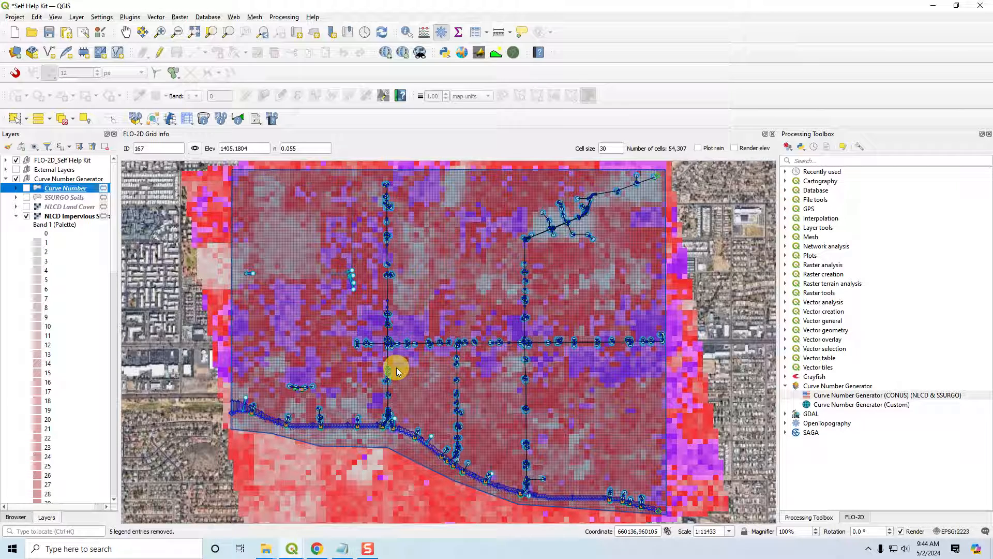
{"action": "left_click", "coordinate": [15, 216]}
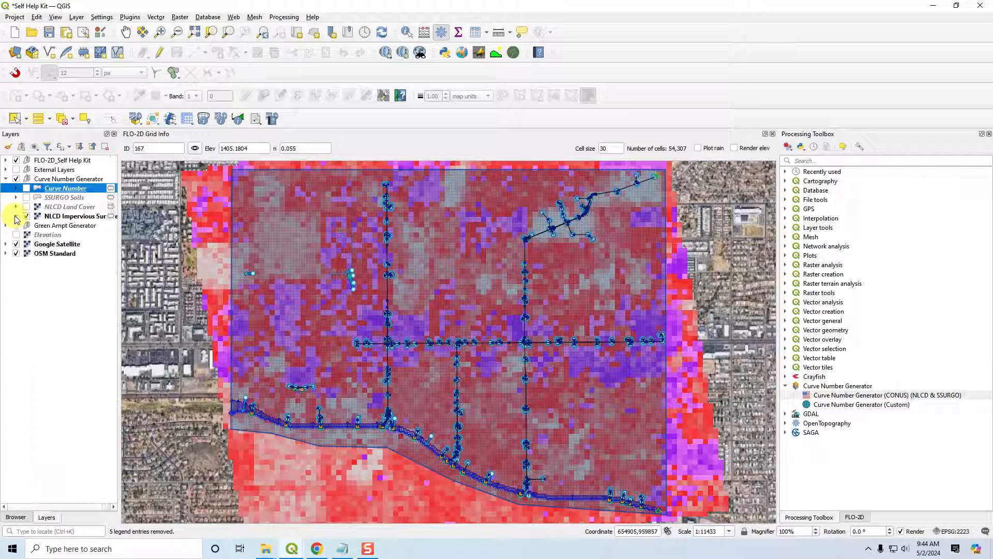
- Show the NLCD Land Cover layer on the map and expand its legend, widening the layer list to fit the class names
{"action": "left_click", "coordinate": [26, 207]}
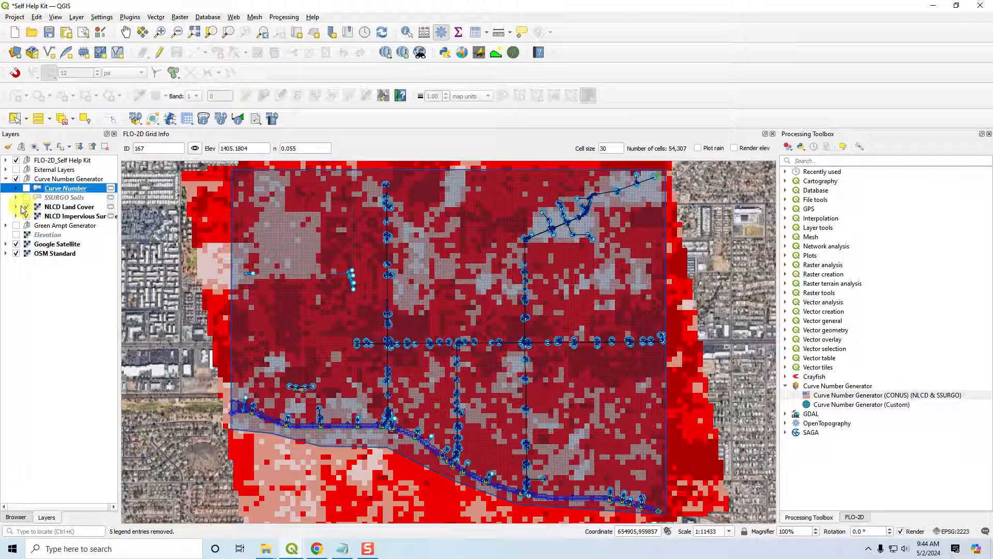
{"action": "left_click", "coordinate": [15, 206]}
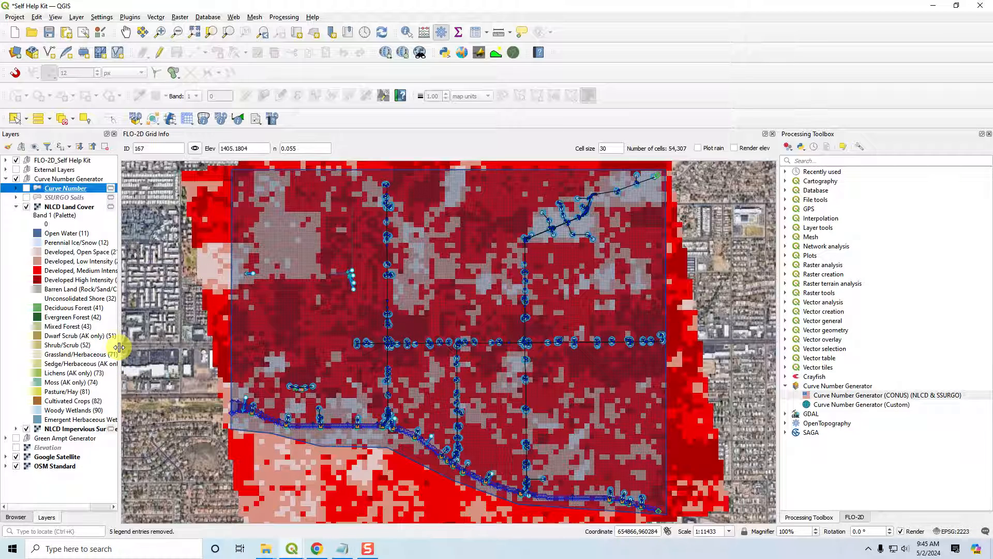
{"action": "left_click_drag", "start_coordinate": [119, 341], "coordinate": [168, 339]}
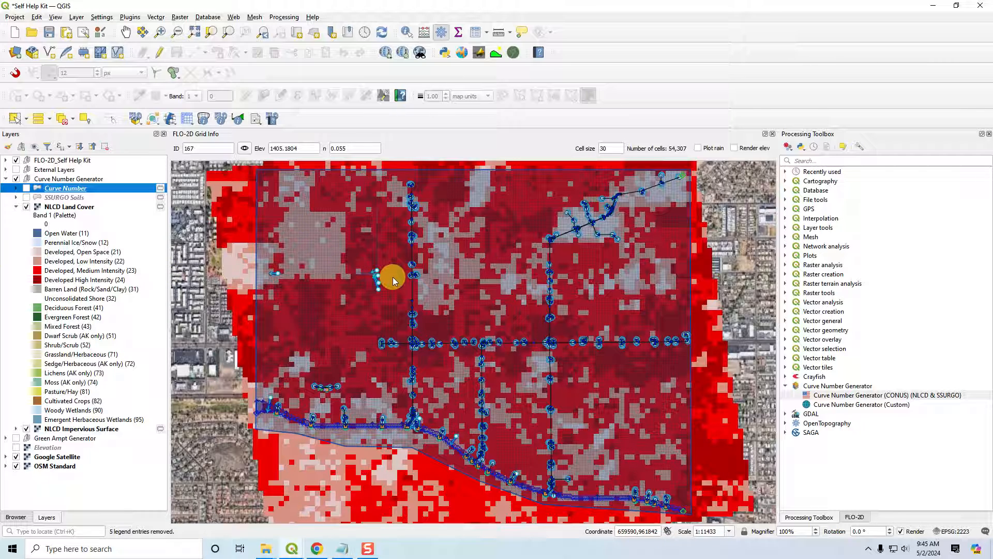
- Identify the NLCD Land Cover class value of a raster cell in the northwestern part of the grid
{"action": "left_click", "coordinate": [65, 206]}
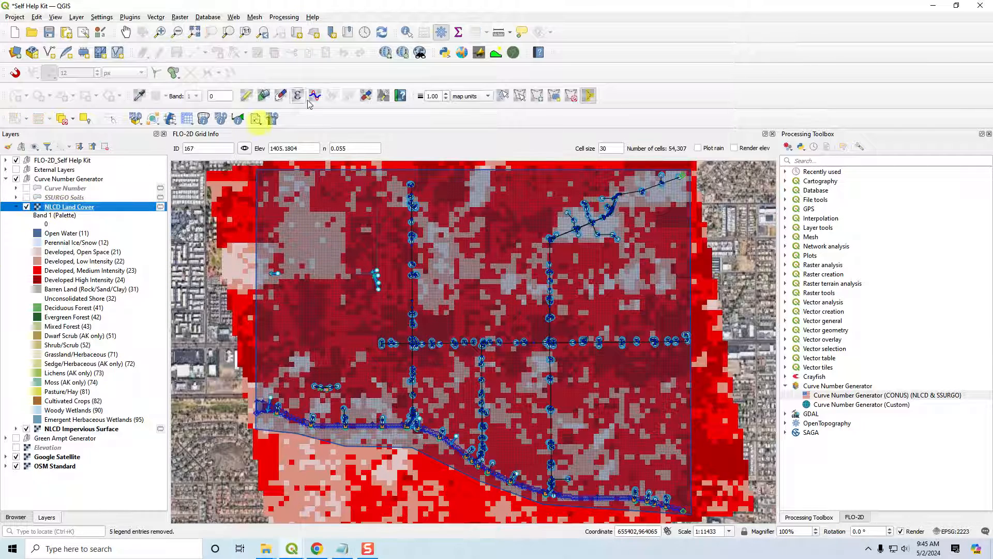
{"action": "left_click", "coordinate": [407, 32]}
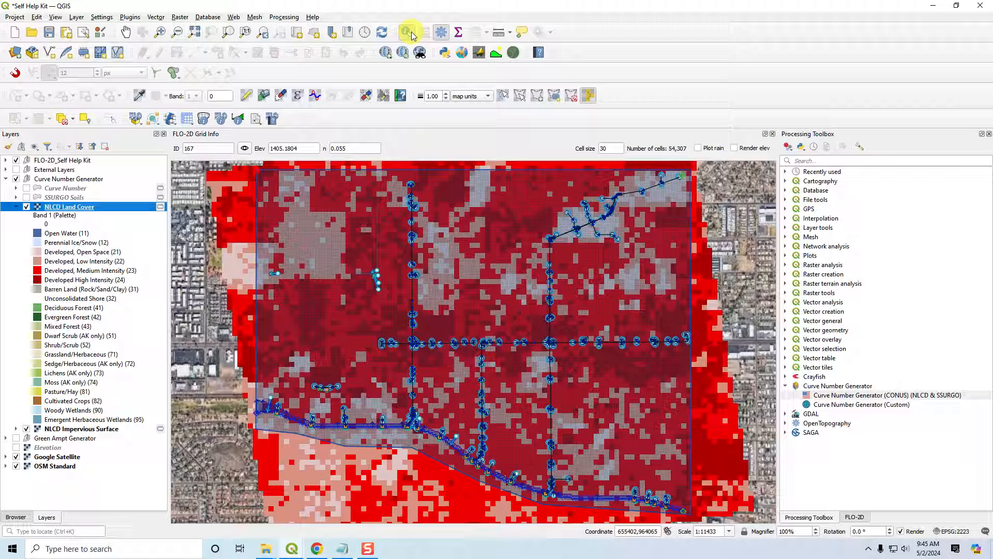
{"action": "left_click", "coordinate": [361, 246]}
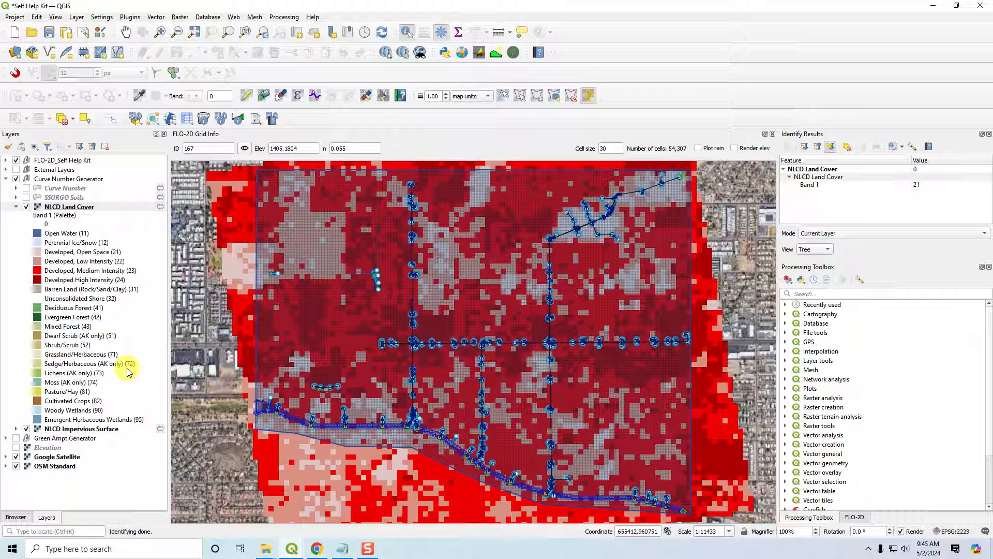
- Hide the NLCD Land Cover and NLCD Impervious Surface layers and collapse the land cover legend
{"action": "left_click", "coordinate": [26, 207]}
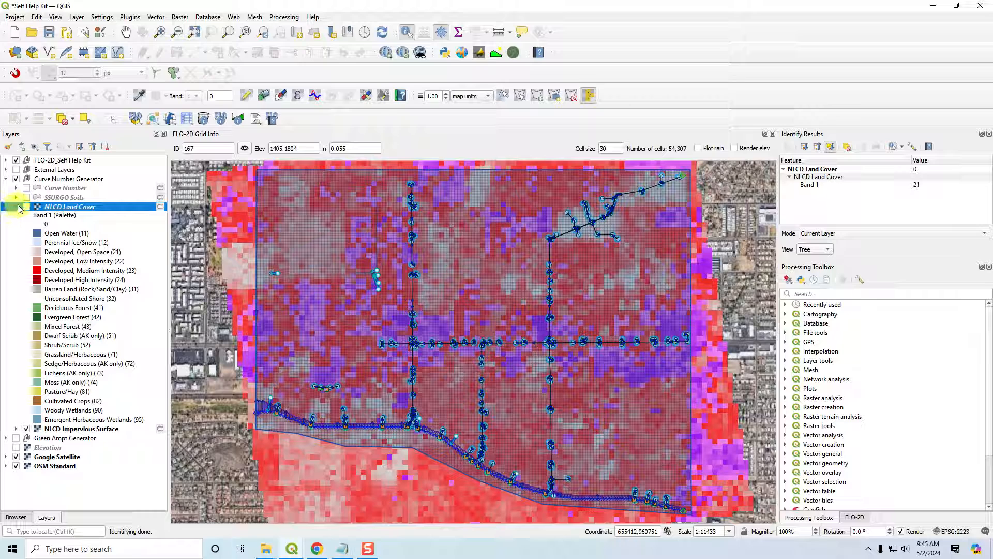
{"action": "left_click", "coordinate": [17, 207]}
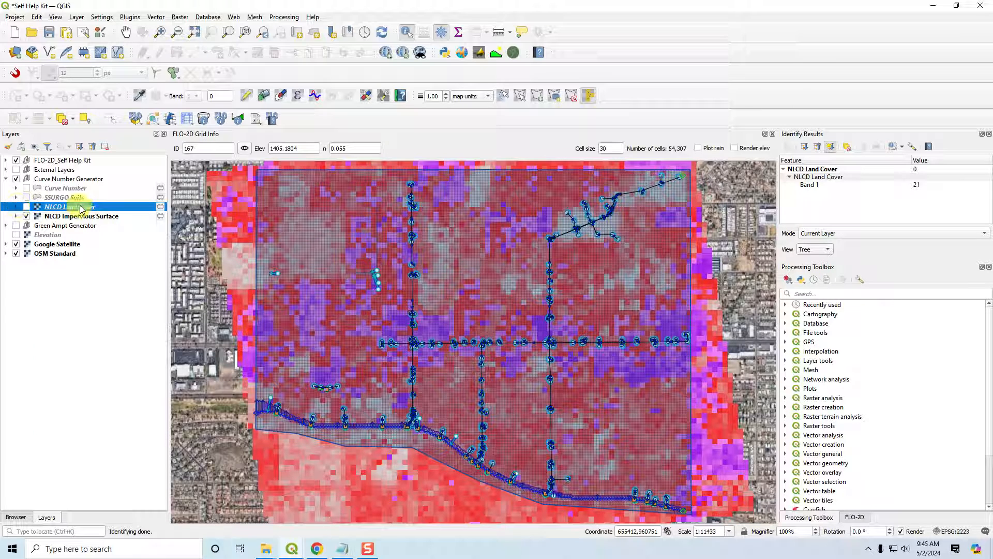
{"action": "left_click", "coordinate": [26, 207]}
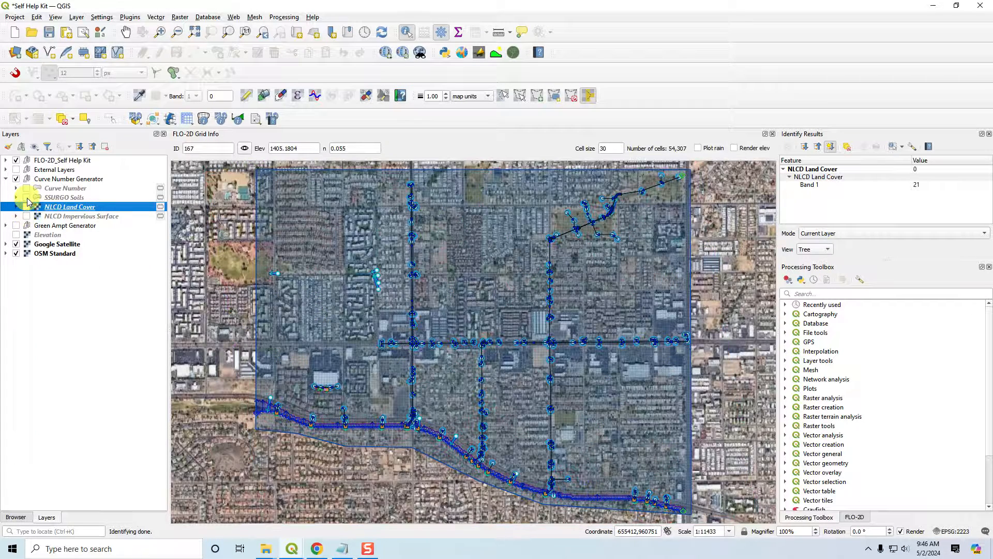
- Show the SSURGO Soils layer and browse the columns of its attribute table in an enlarged window, closing the table when done
{"action": "left_click", "coordinate": [26, 198]}
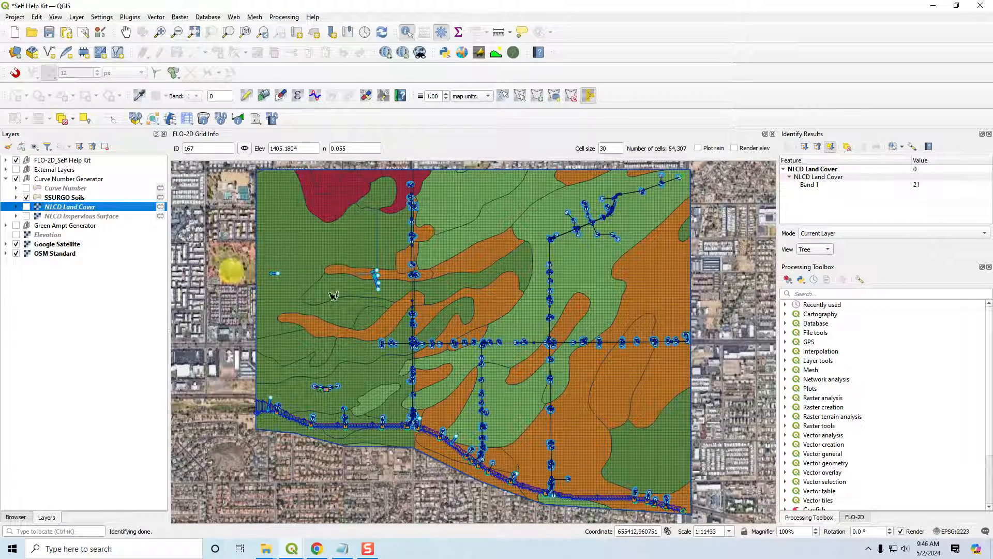
{"action": "right_click", "coordinate": [54, 197]}
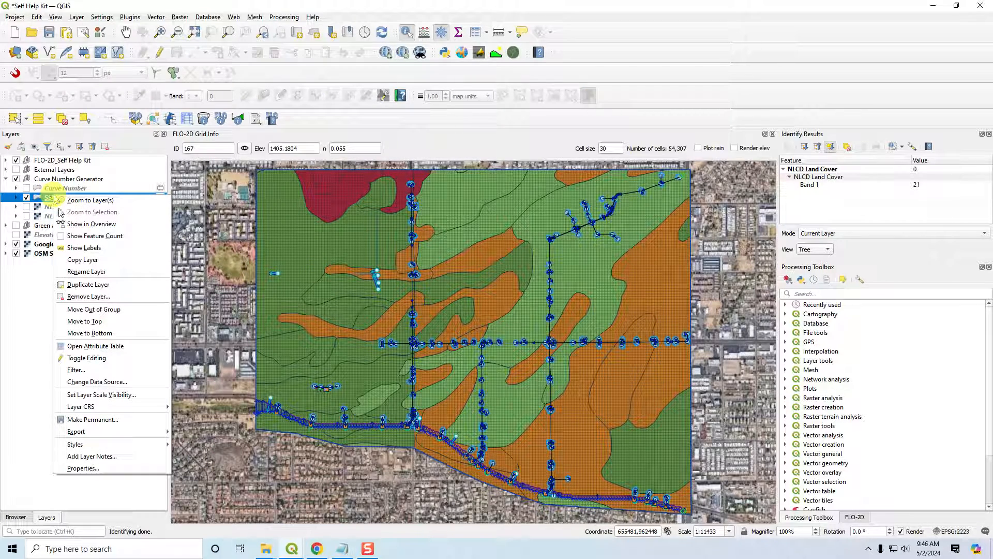
{"action": "left_click", "coordinate": [80, 346]}
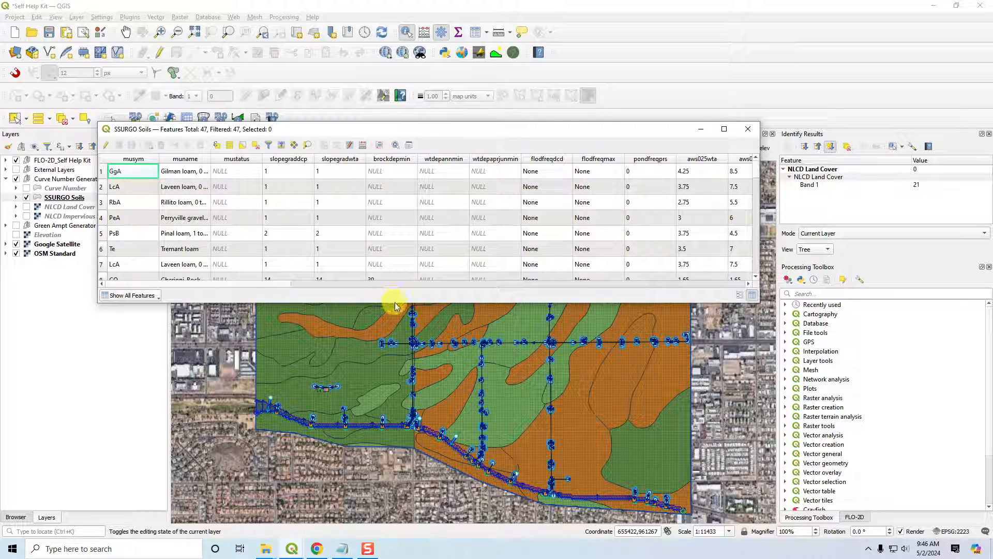
{"action": "left_click_drag", "start_coordinate": [395, 303], "coordinate": [406, 446]}
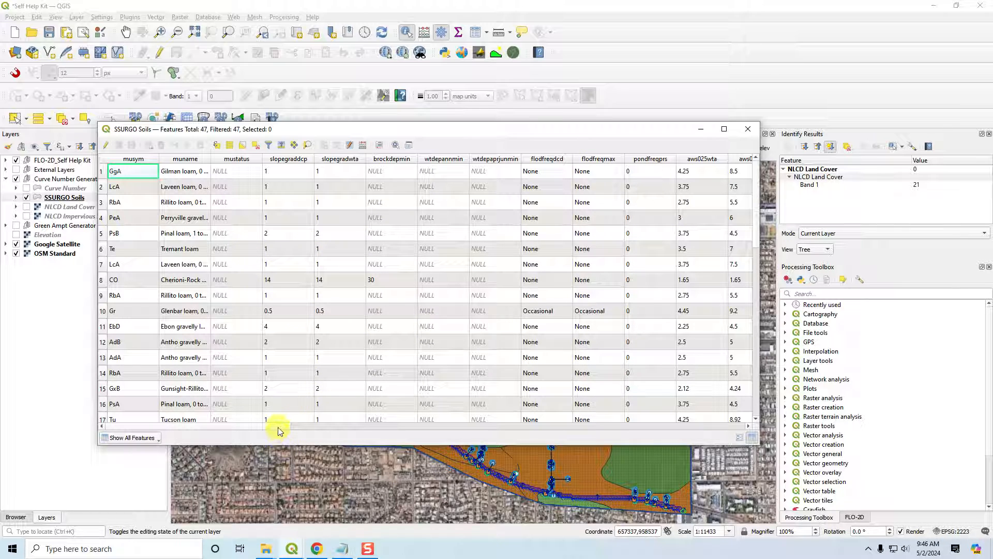
{"action": "left_click_drag", "start_coordinate": [279, 427], "coordinate": [634, 425]}
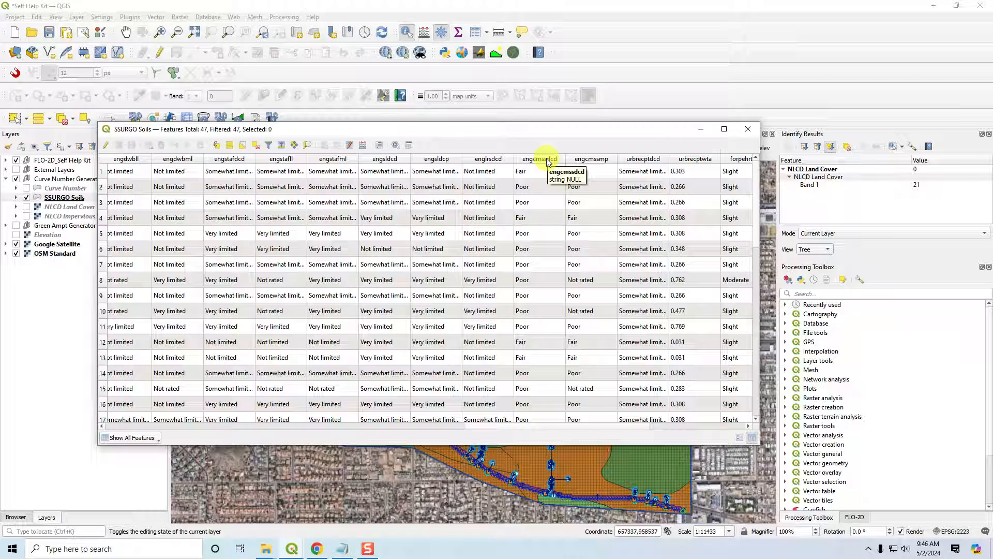
{"action": "left_click_drag", "start_coordinate": [491, 427], "coordinate": [160, 433]}
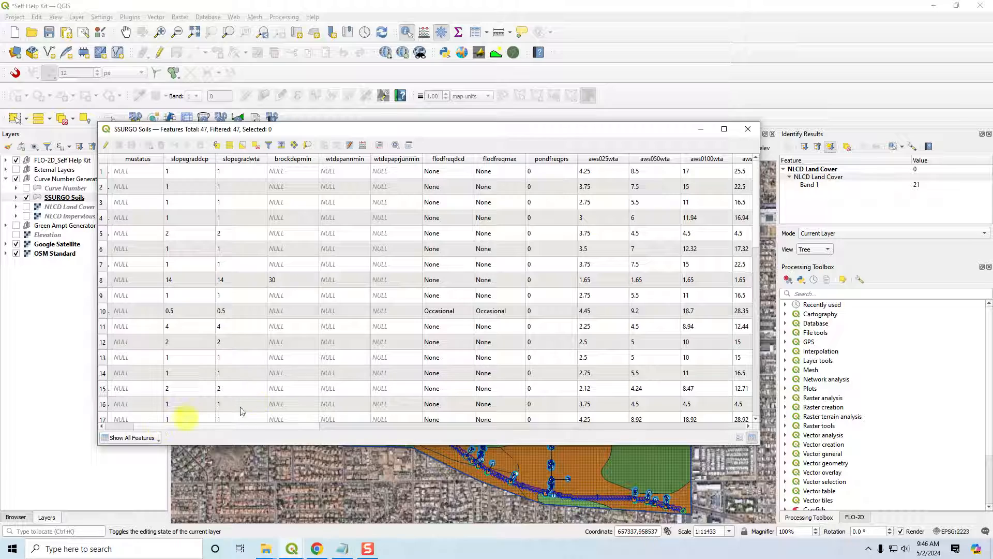
{"action": "left_click", "coordinate": [748, 129]}
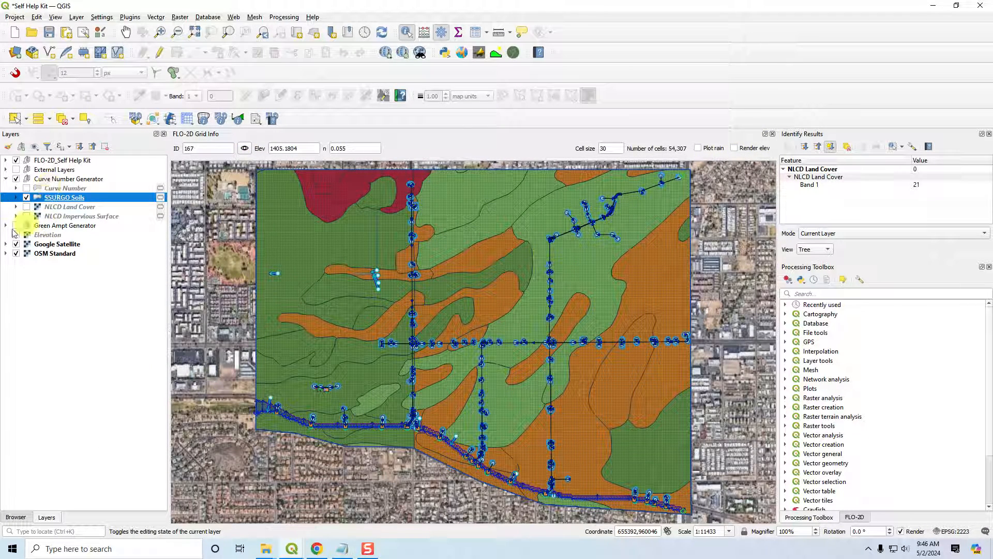
- Examine the Curve Number layer's attribute table for its soil group, land cover, grid code and curve number fields
{"action": "left_click", "coordinate": [57, 189]}
{"action": "right_click", "coordinate": [56, 191]}
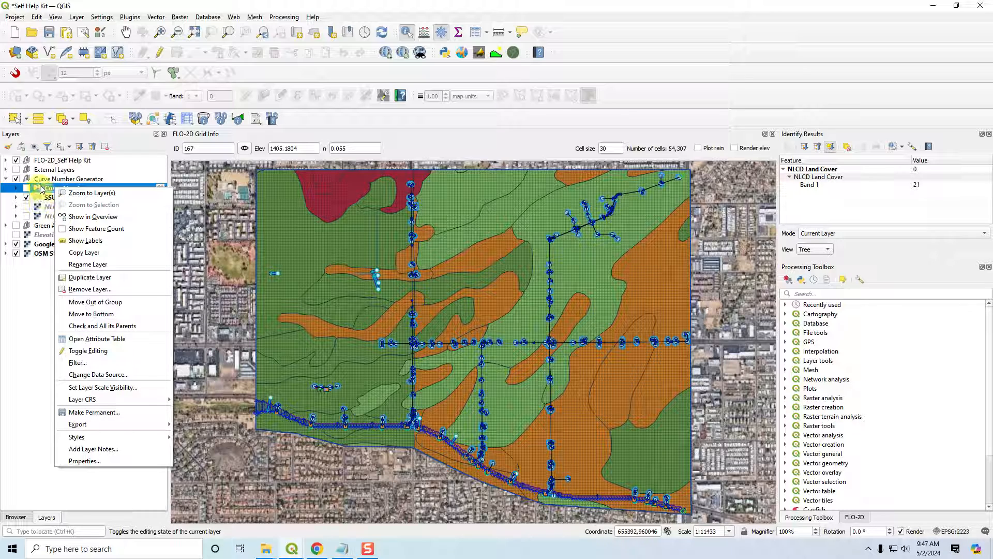
{"action": "left_click", "coordinate": [92, 342]}
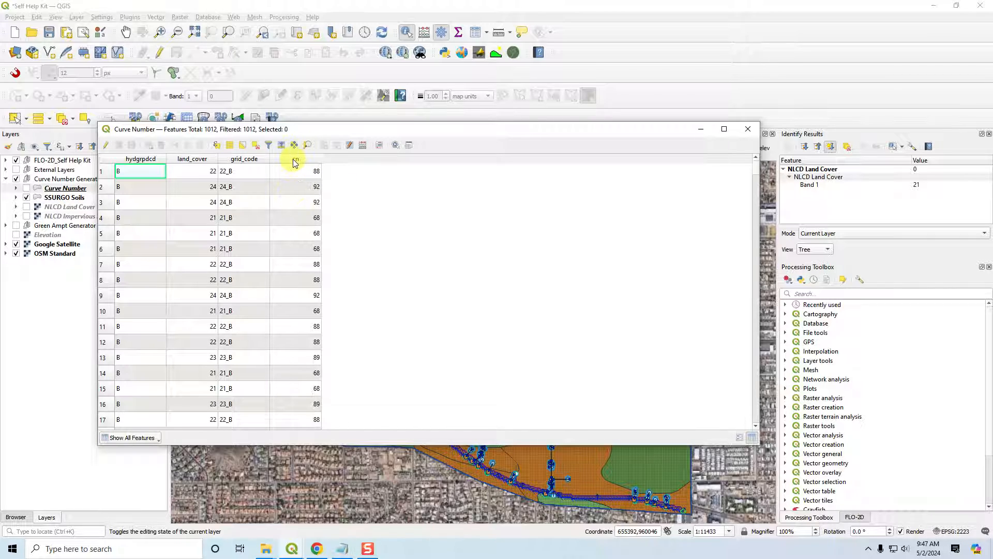
{"action": "left_click", "coordinate": [749, 133]}
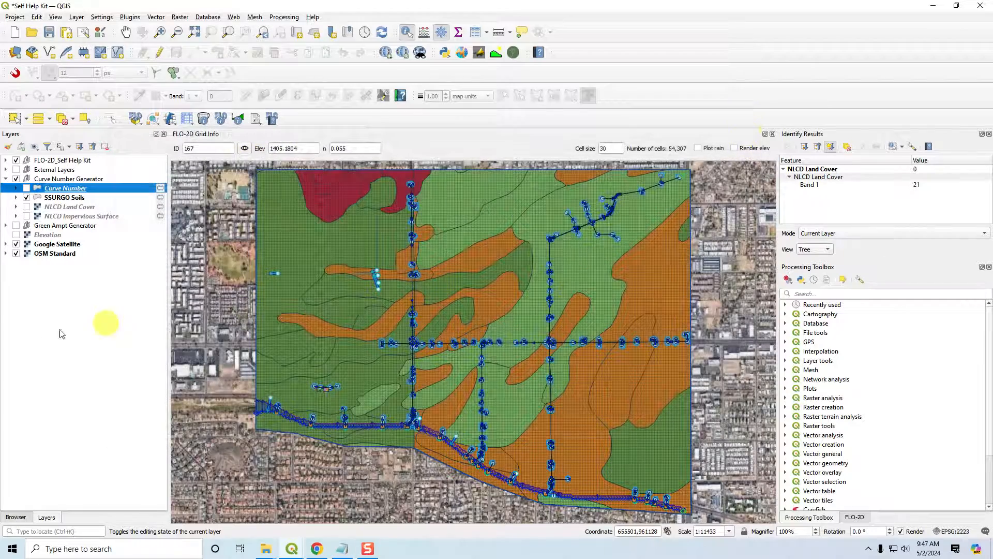
- Display the Curve Number layer instead of SSURGO Soils, bring up the FLO-2D tools and close the identify results
{"action": "left_click", "coordinate": [27, 197]}
{"action": "left_click", "coordinate": [27, 188]}
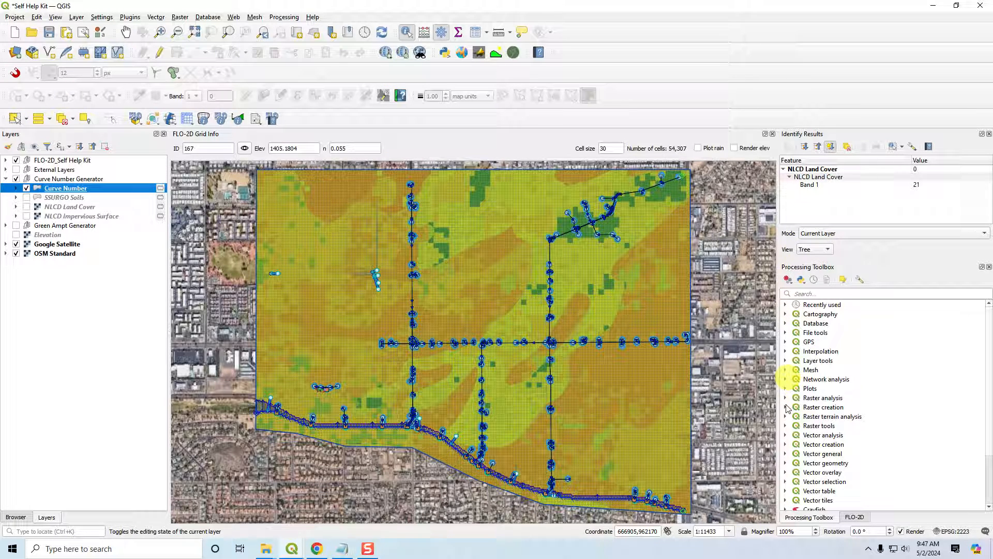
{"action": "left_click", "coordinate": [854, 516]}
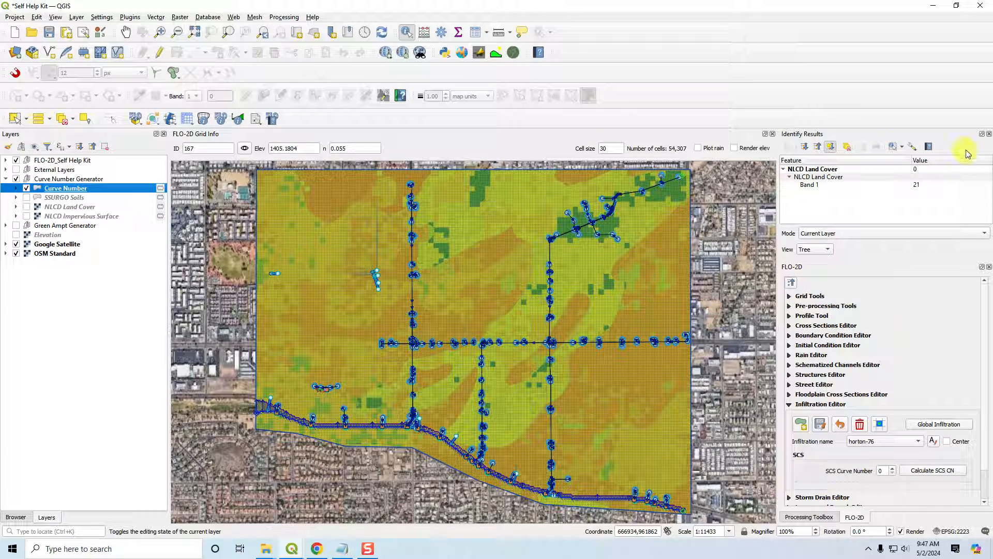
{"action": "left_click", "coordinate": [990, 133]}
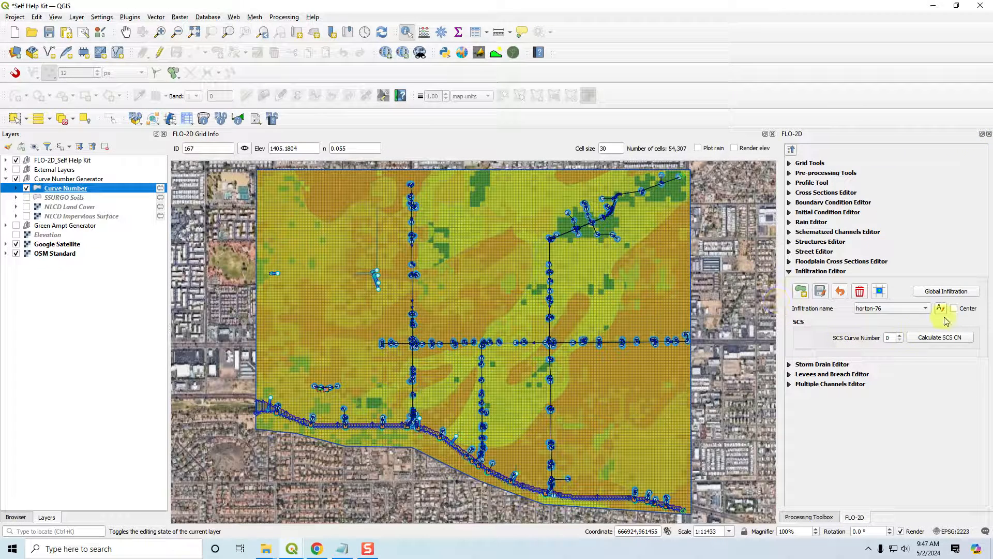
- Calculate the grid's SCS curve numbers from the single-field polygon layer Curve Number, using the cn field
{"action": "left_click", "coordinate": [947, 339]}
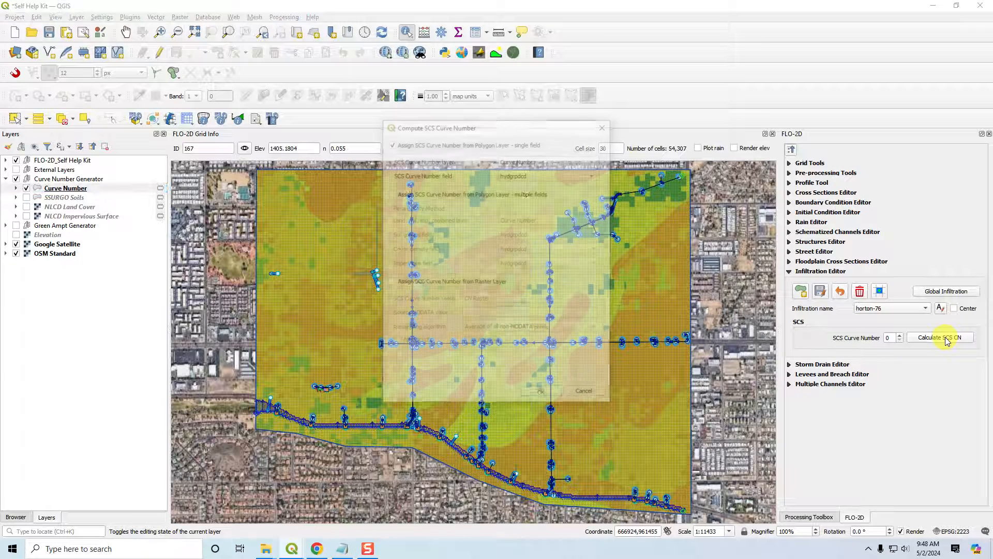
{"action": "left_click", "coordinate": [529, 159]}
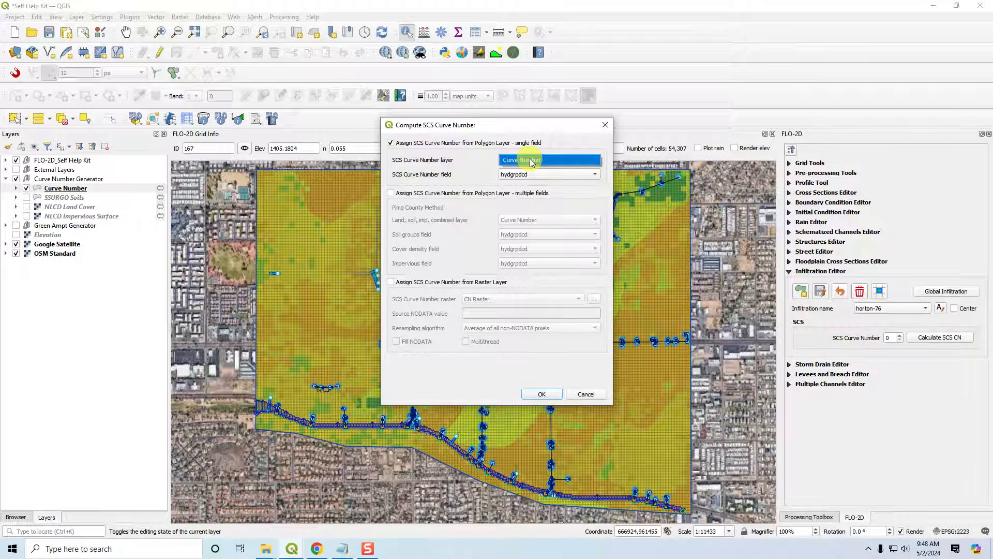
{"action": "left_click", "coordinate": [530, 160]}
{"action": "left_click", "coordinate": [534, 175]}
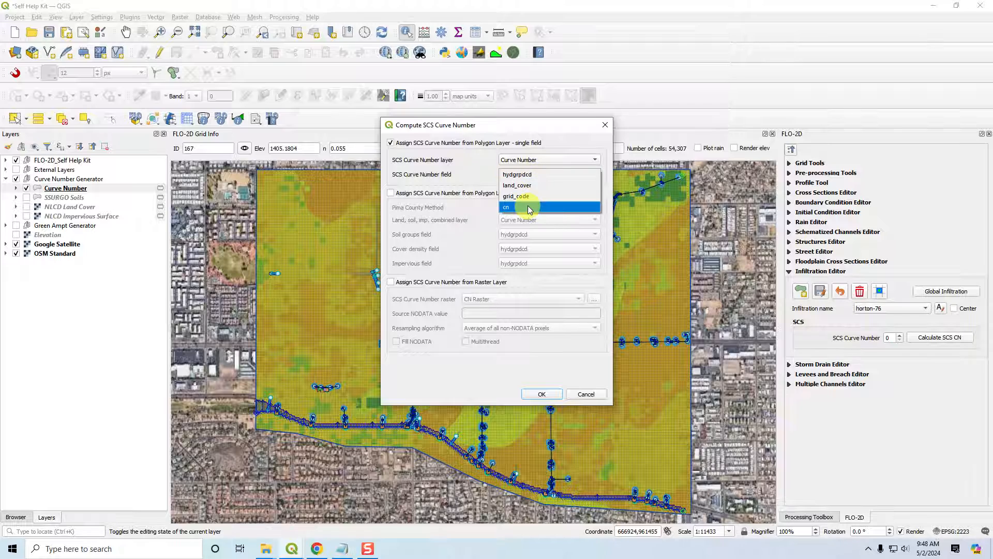
{"action": "left_click", "coordinate": [520, 207]}
{"action": "left_click", "coordinate": [521, 162]}
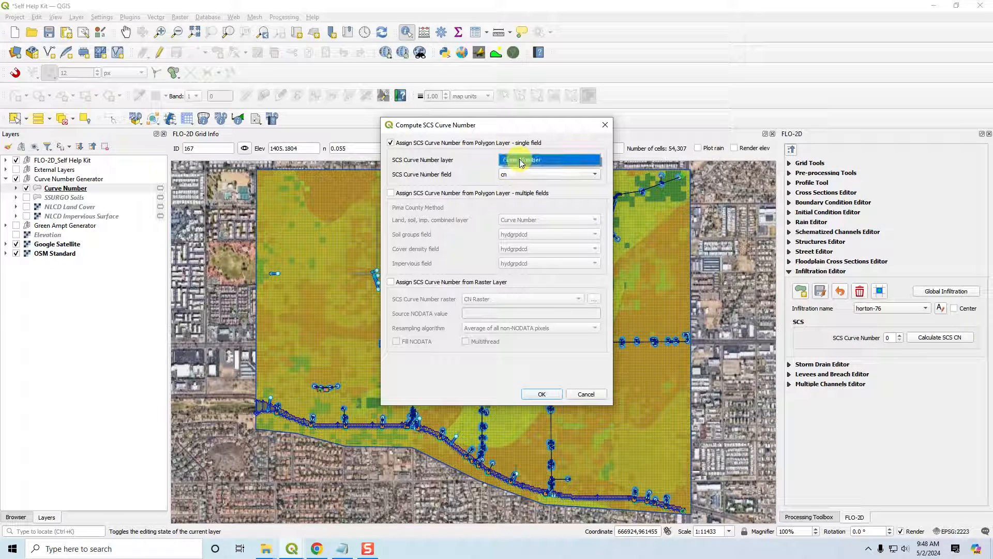
{"action": "left_click", "coordinate": [517, 160]}
{"action": "left_click", "coordinate": [510, 175]}
{"action": "left_click", "coordinate": [509, 175]}
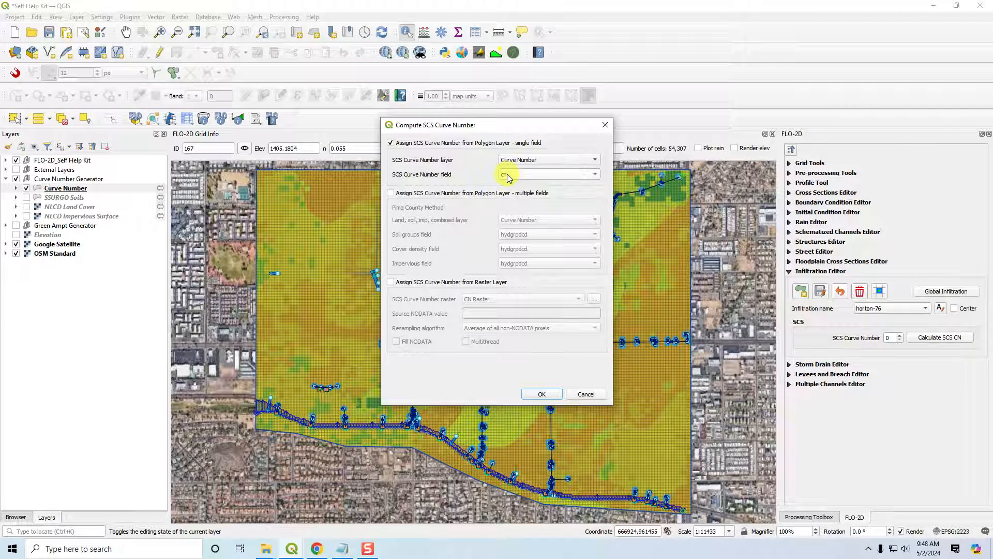
{"action": "left_click", "coordinate": [541, 394]}
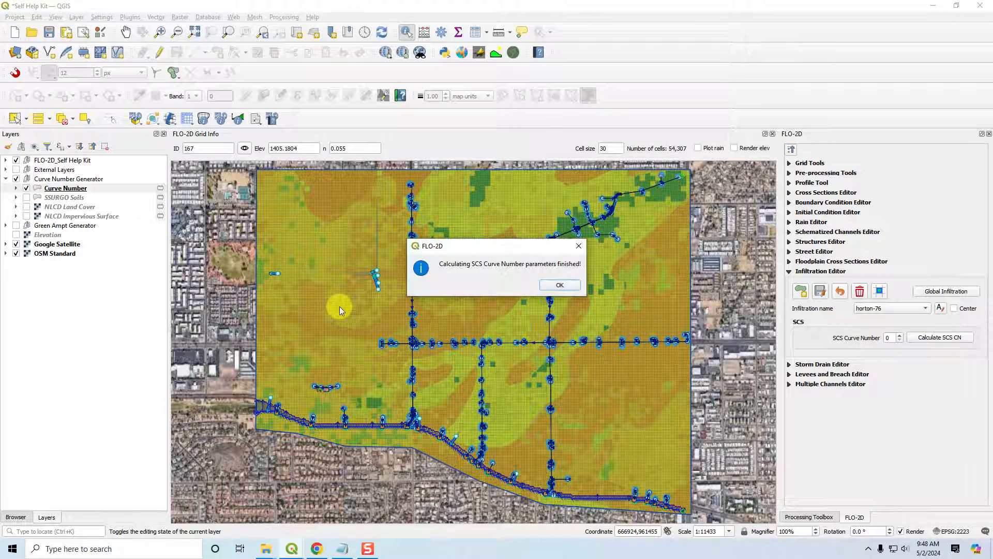
{"action": "left_click", "coordinate": [561, 286]}
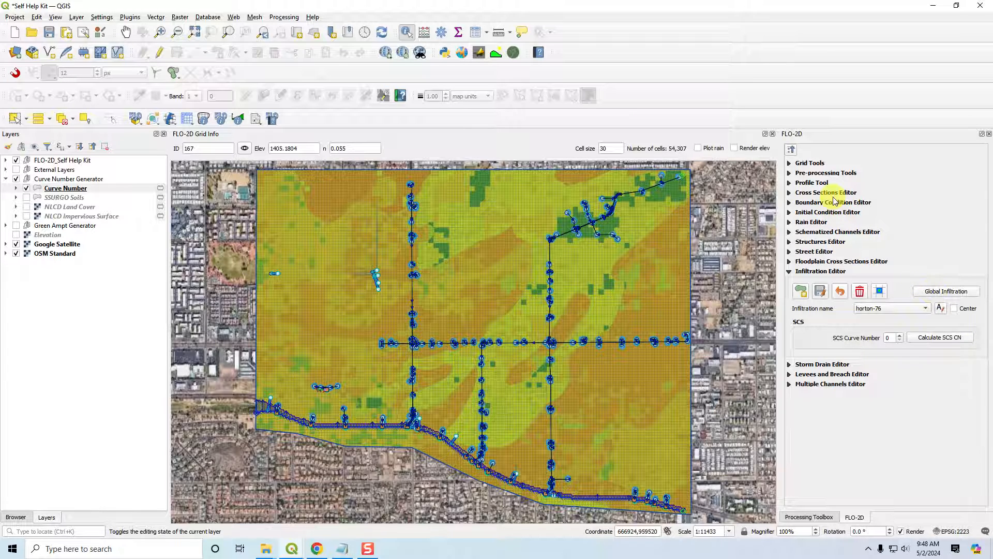
- Review the raster layer option for computing the SCS curve number and cancel without calculating
{"action": "left_click", "coordinate": [947, 338]}
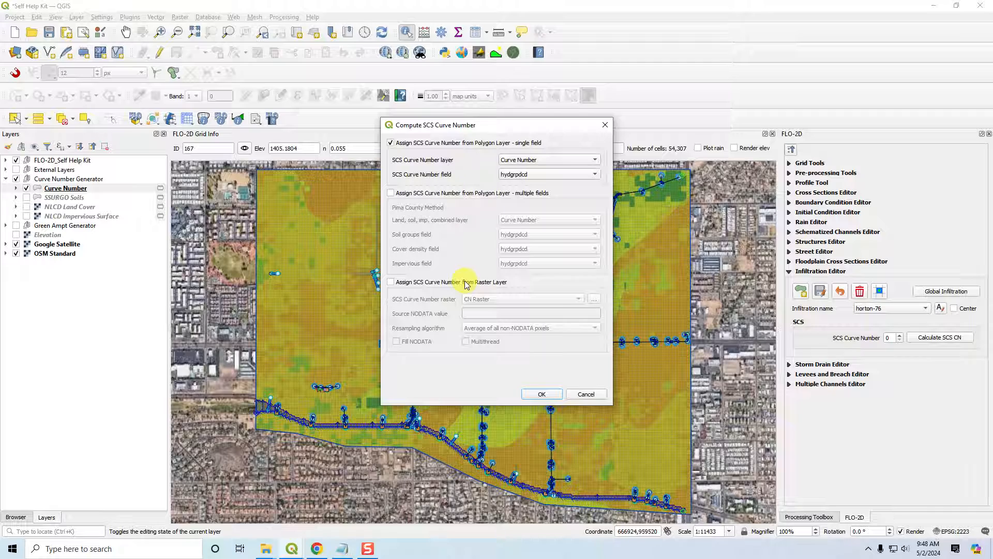
{"action": "left_click", "coordinate": [590, 394]}
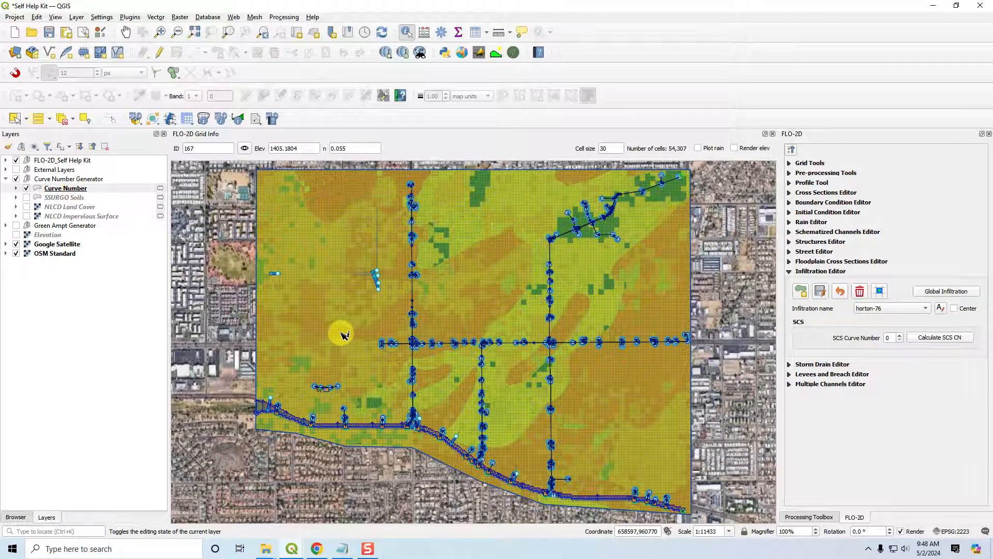
- Find the Rasterize (vector to raster) processing tool, inspect and close its parameters for the Curve Number layer, and search the toolbox for "rasterize"
{"action": "left_click", "coordinate": [815, 517]}
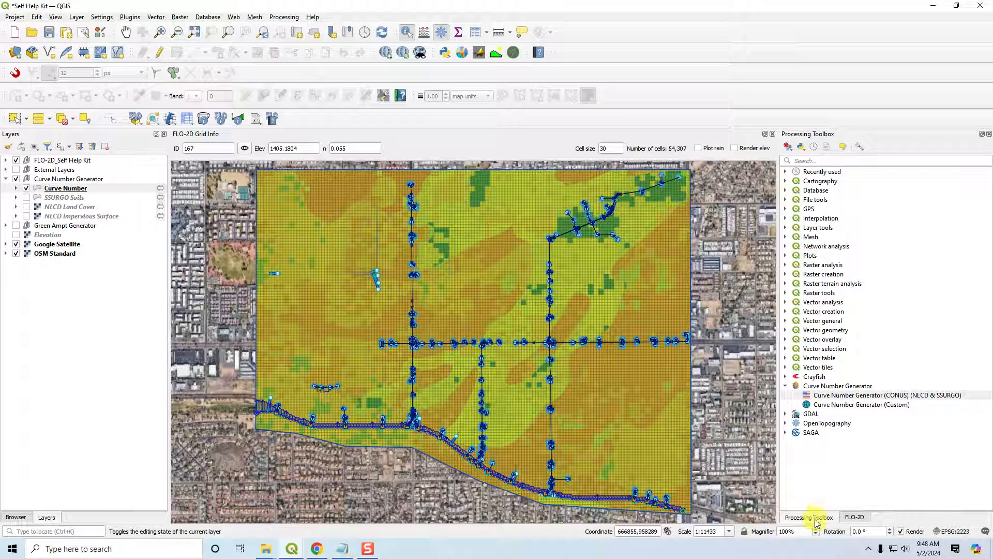
{"action": "left_click", "coordinate": [825, 161]}
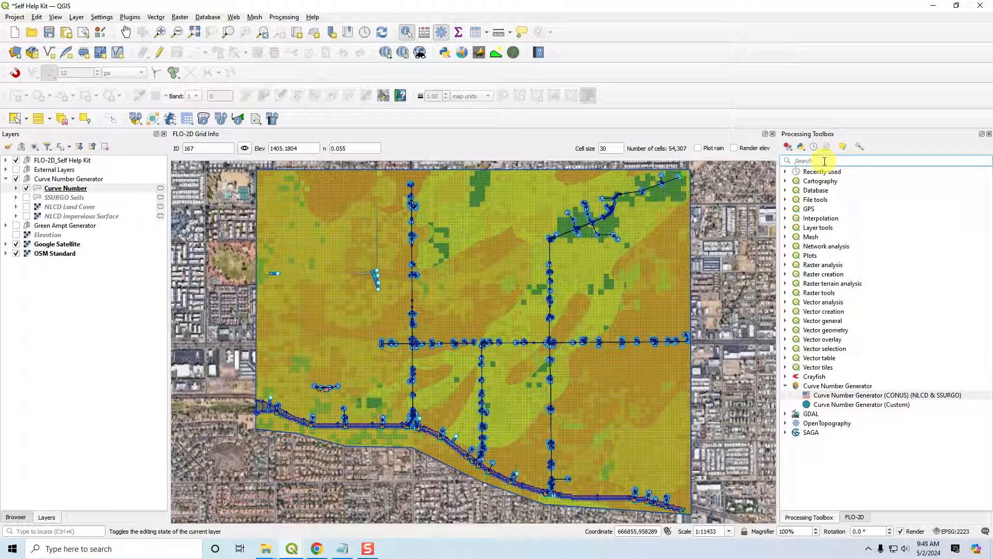
{"action": "type", "text": "rast"}
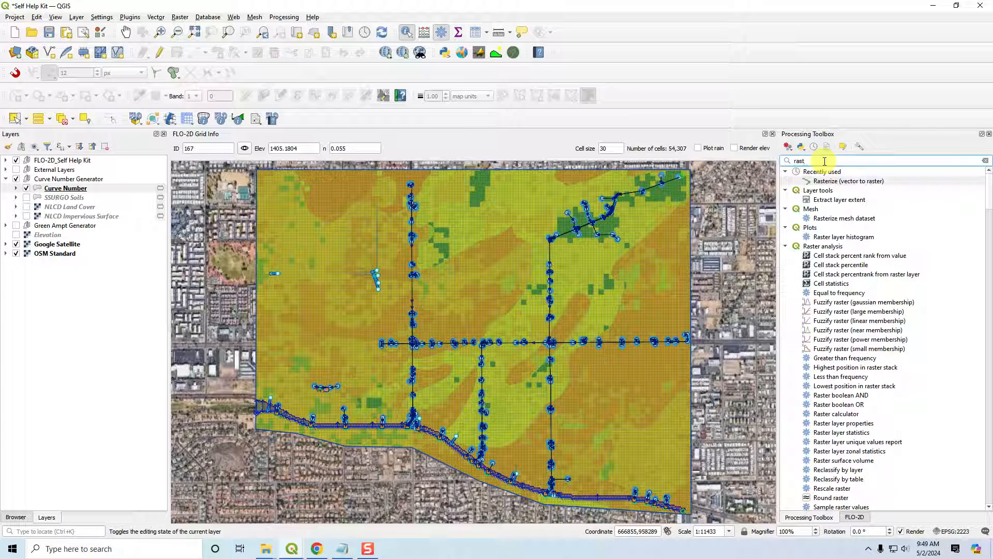
{"action": "left_click", "coordinate": [832, 182]}
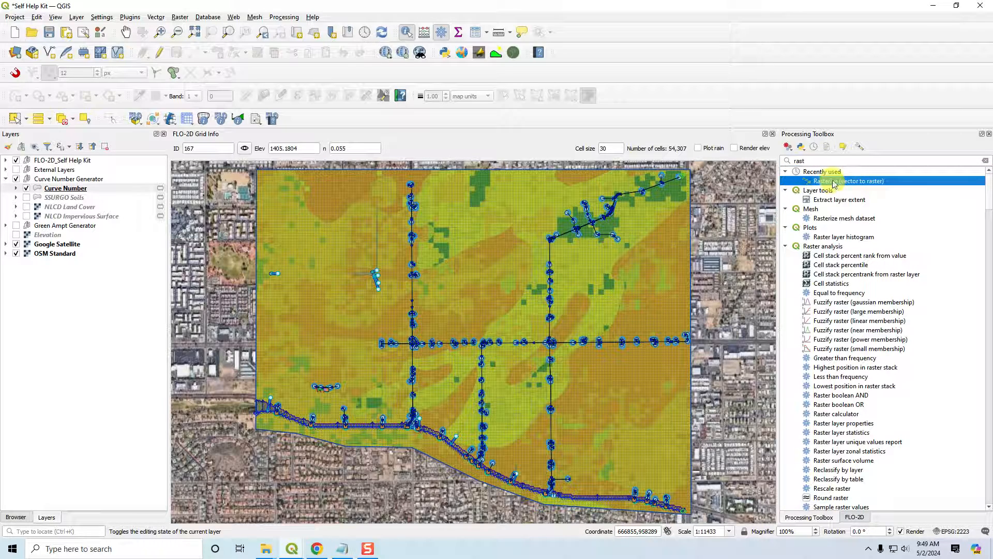
{"action": "double_click", "coordinate": [834, 182]}
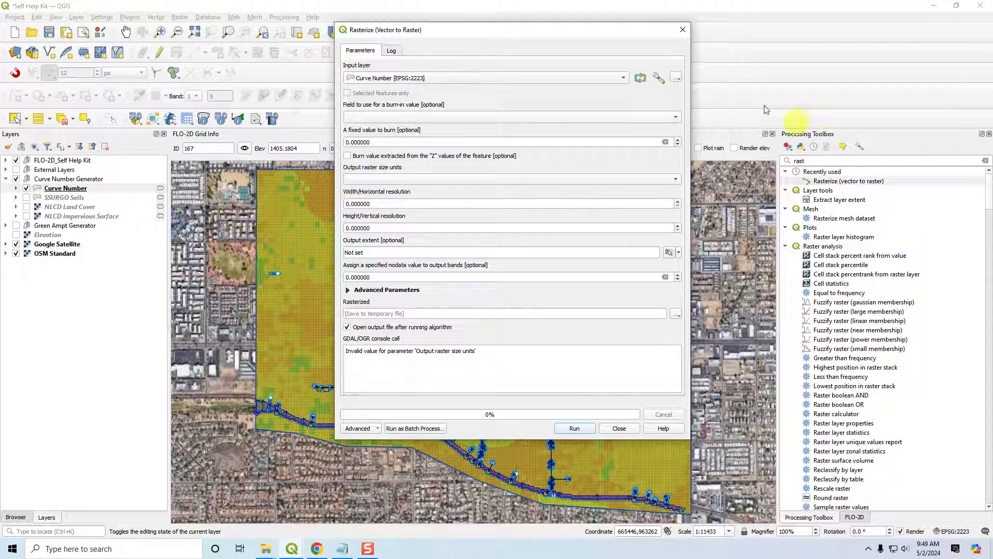
{"action": "left_click", "coordinate": [689, 30]}
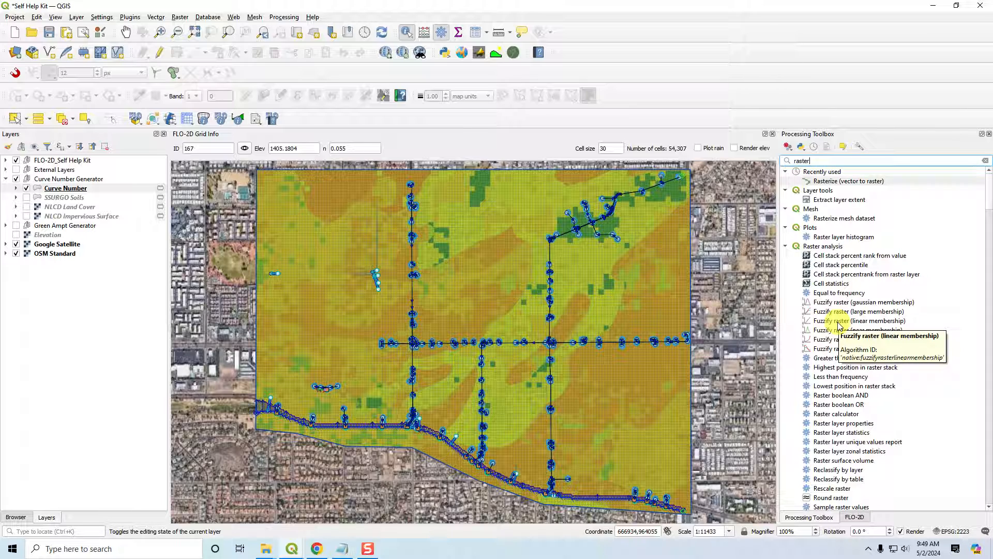
{"action": "type", "text": "ize"}
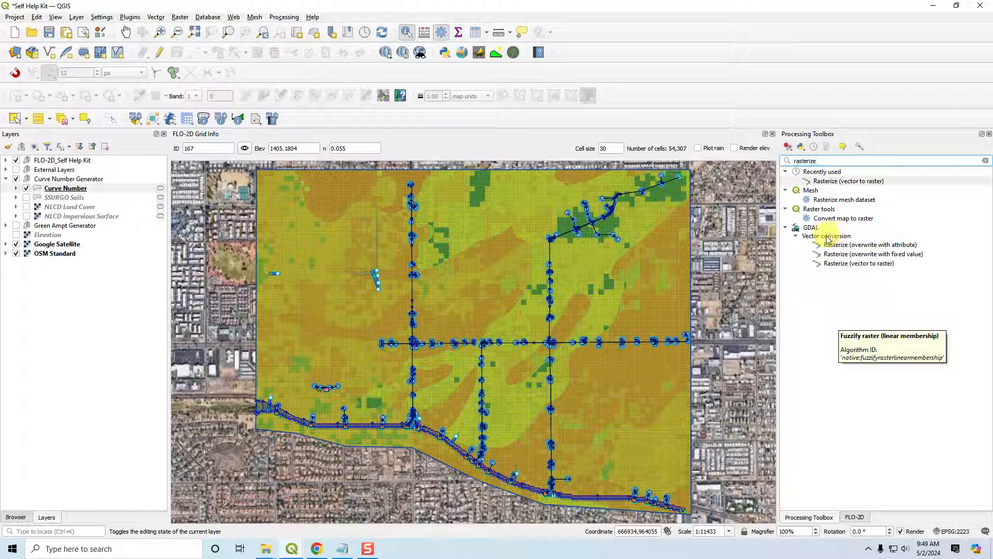
- Start Rasterize (vector to raster) with the Curve Number layer as input and cn as the burn-in field
{"action": "left_click", "coordinate": [838, 265]}
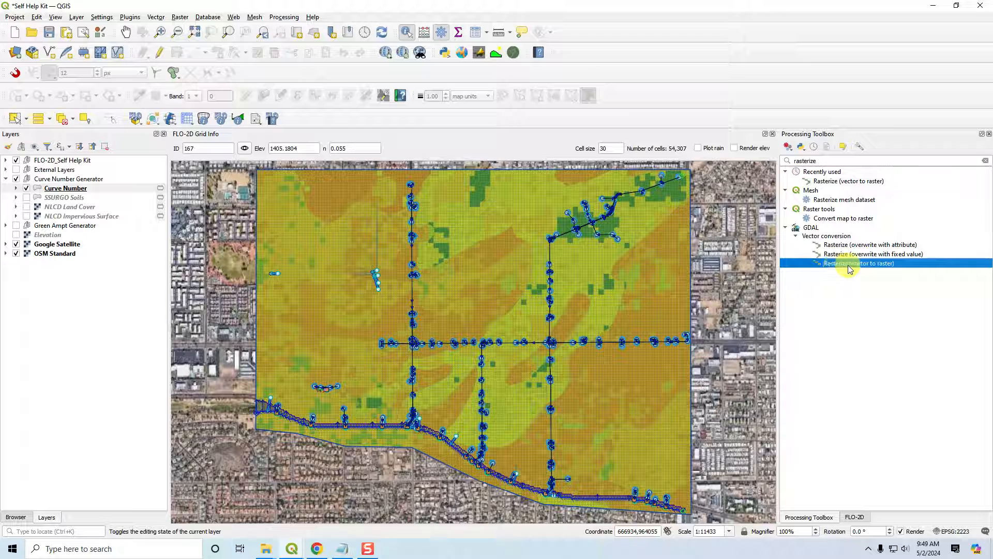
{"action": "double_click", "coordinate": [848, 265]}
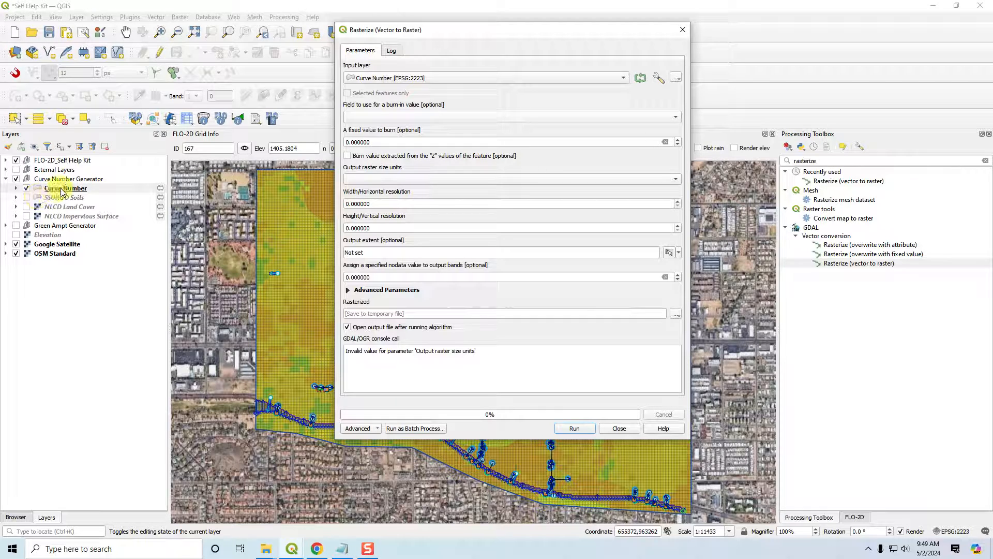
{"action": "left_click_drag", "start_coordinate": [71, 190], "coordinate": [400, 81]}
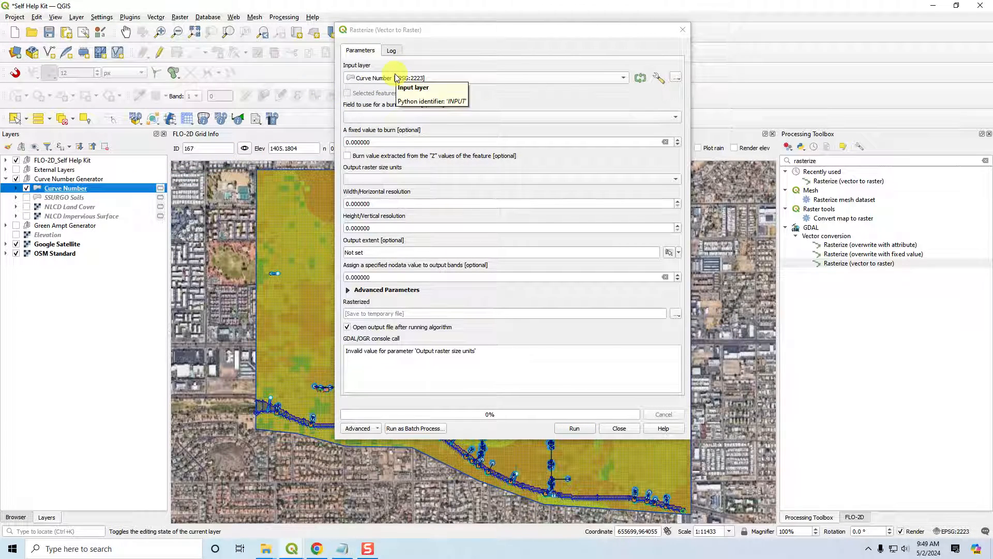
{"action": "left_click", "coordinate": [484, 83]}
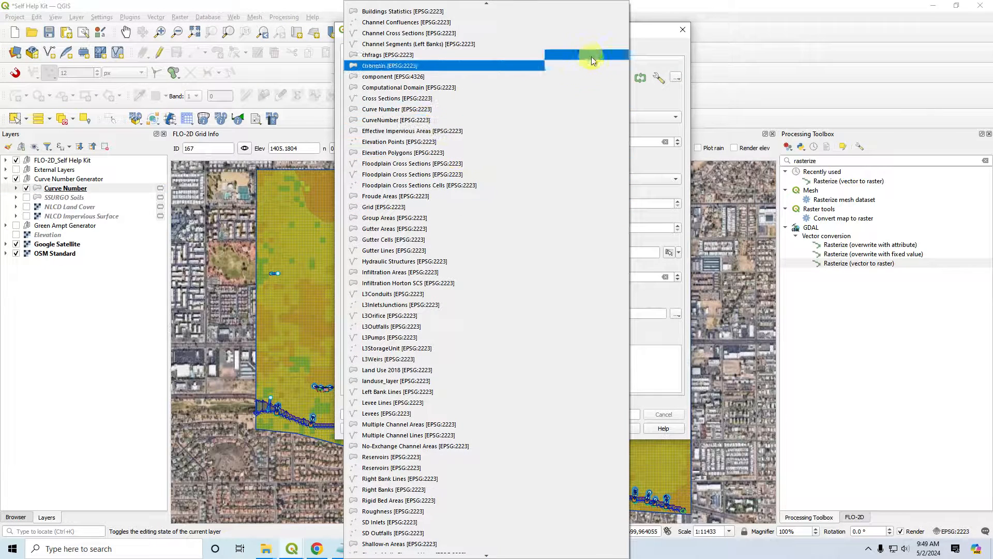
{"action": "key", "text": "Escape"}
{"action": "left_click_drag", "start_coordinate": [66, 189], "coordinate": [407, 81]}
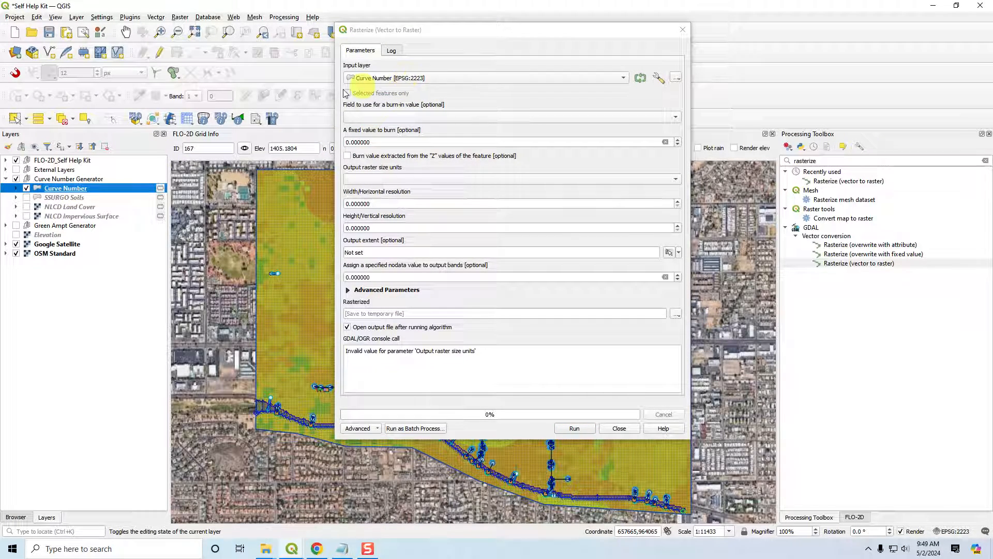
{"action": "left_click", "coordinate": [482, 117]}
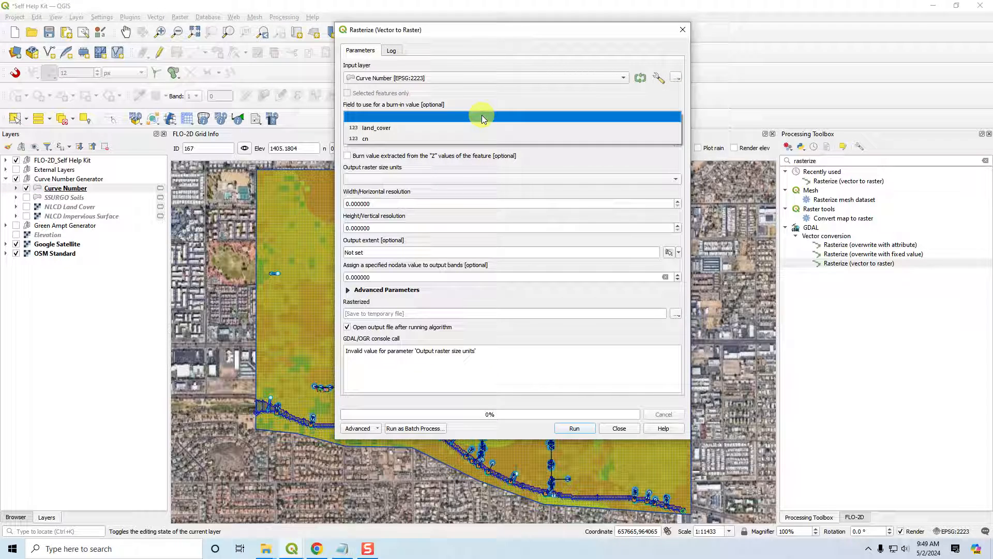
{"action": "left_click", "coordinate": [465, 140]}
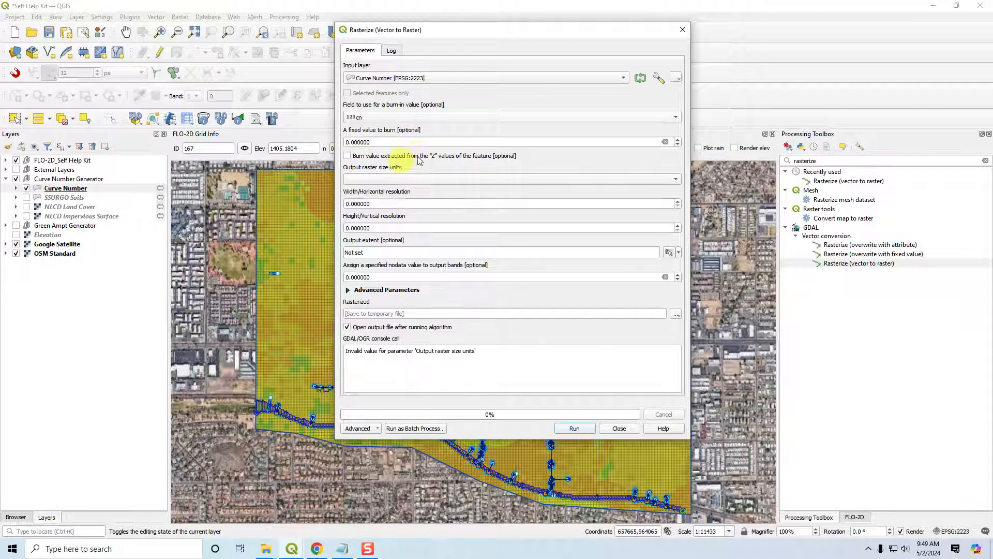
- Set the output raster size to georeferenced units with horizontal and vertical resolutions of 30
{"action": "left_click", "coordinate": [372, 179]}
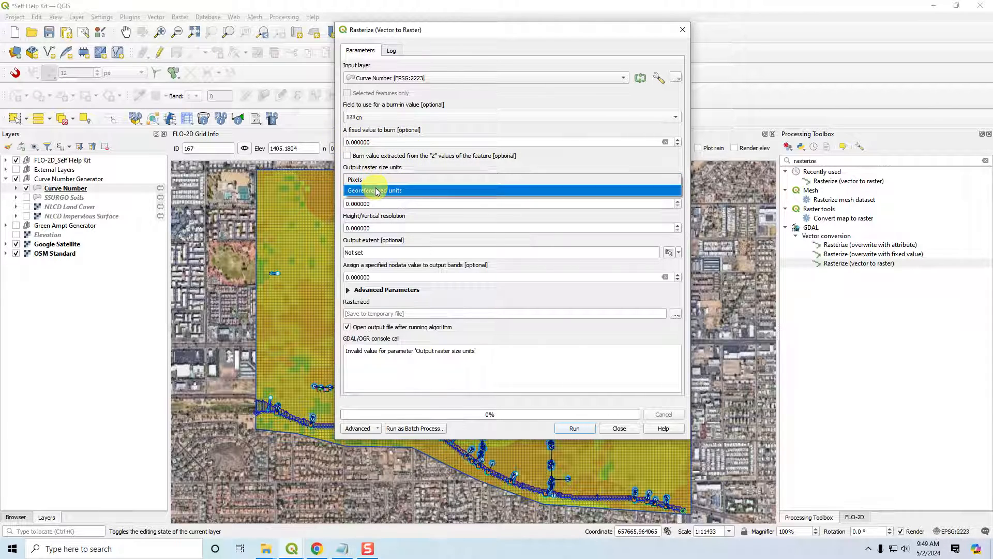
{"action": "left_click", "coordinate": [376, 191]}
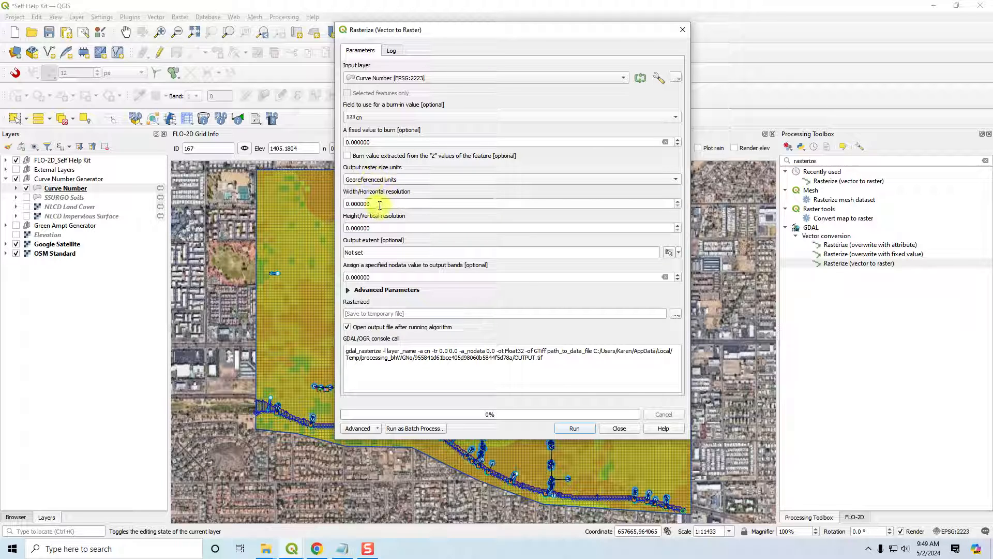
{"action": "double_click", "coordinate": [381, 204]}
{"action": "type", "text": "30"}
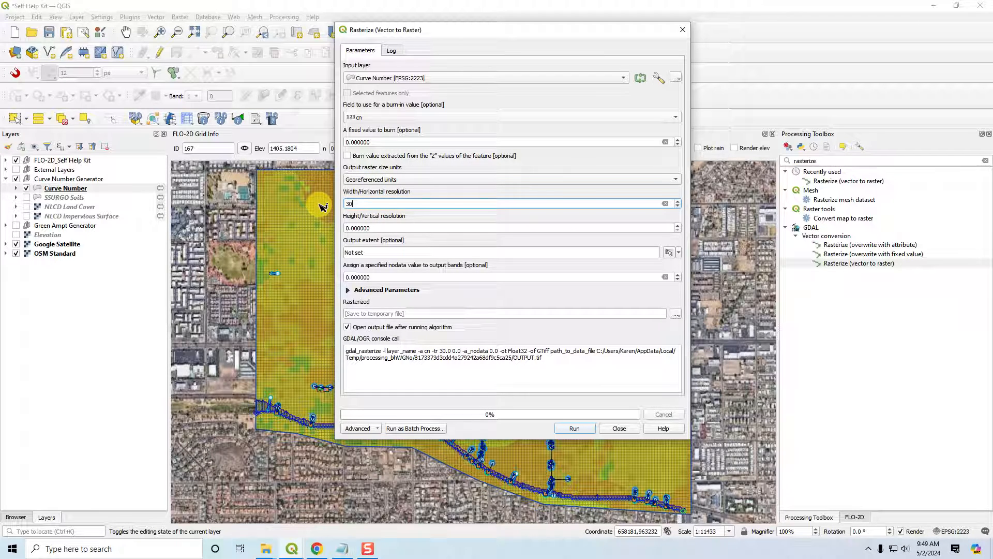
{"action": "double_click", "coordinate": [382, 229]}
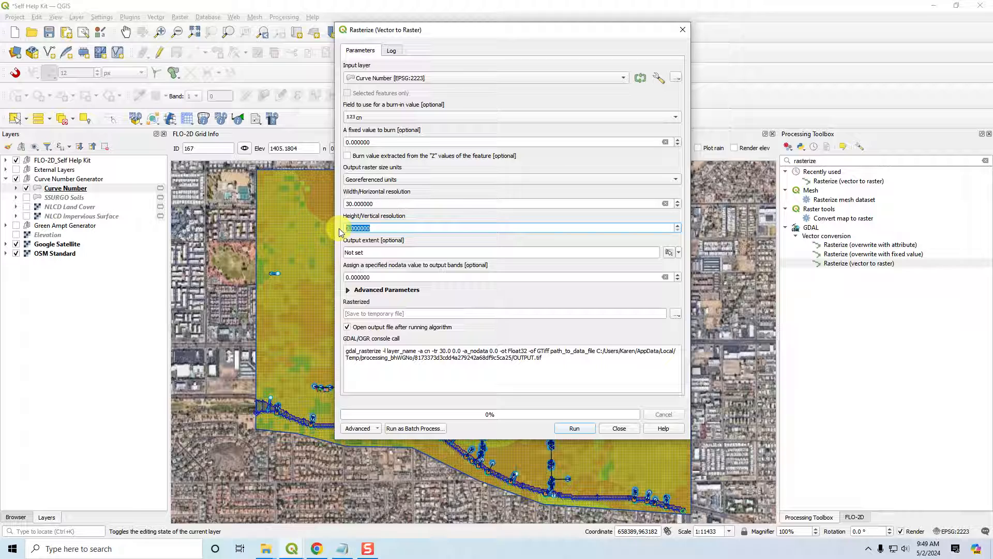
{"action": "type", "text": "30"}
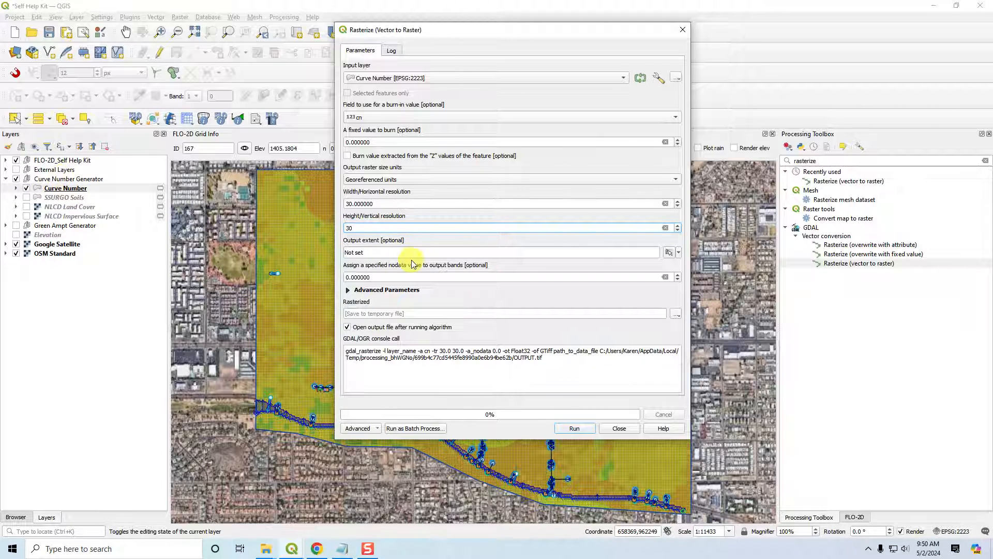
{"action": "left_click", "coordinate": [440, 296]}
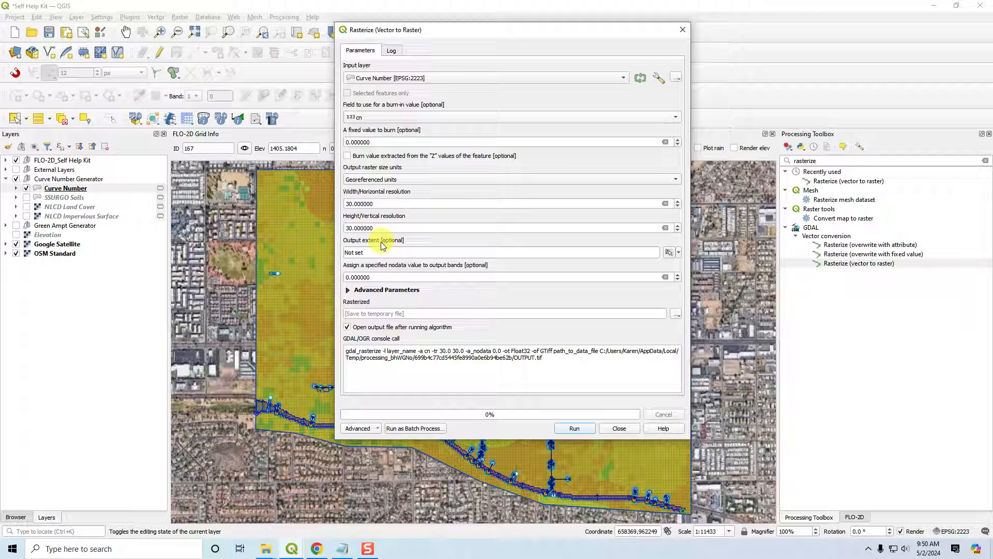
- Calculate the output extent from the Grid layer and assign -9999 as the nodata value
{"action": "left_click", "coordinate": [678, 253]}
{"action": "mouse_move", "coordinate": [681, 264]}
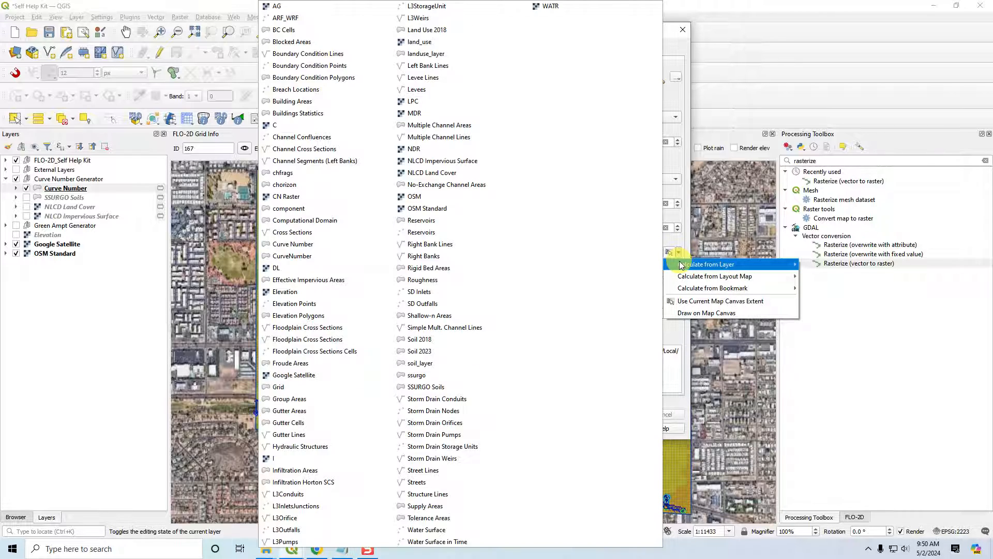
{"action": "left_click", "coordinate": [292, 388]}
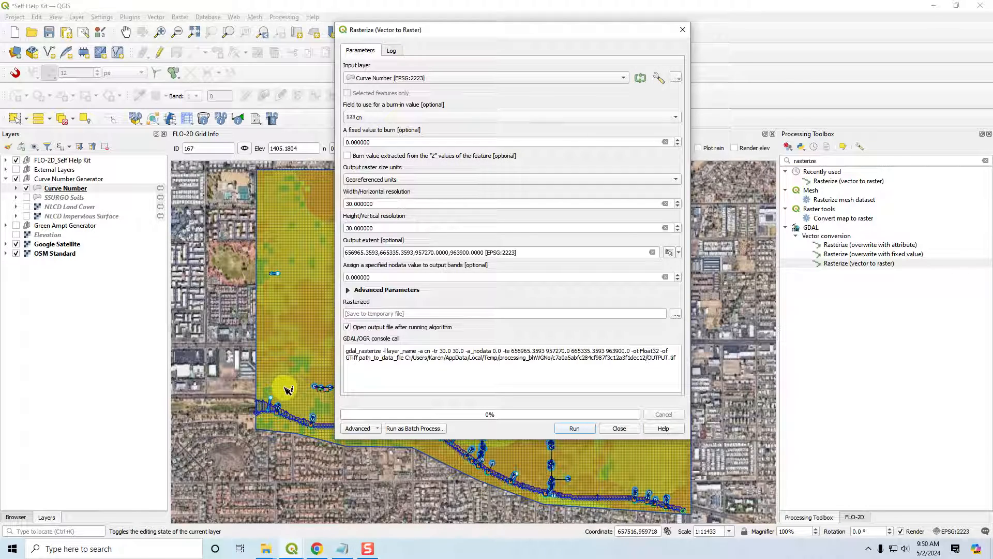
{"action": "left_click_drag", "start_coordinate": [392, 276], "coordinate": [303, 278]}
{"action": "type", "text": "-9999"}
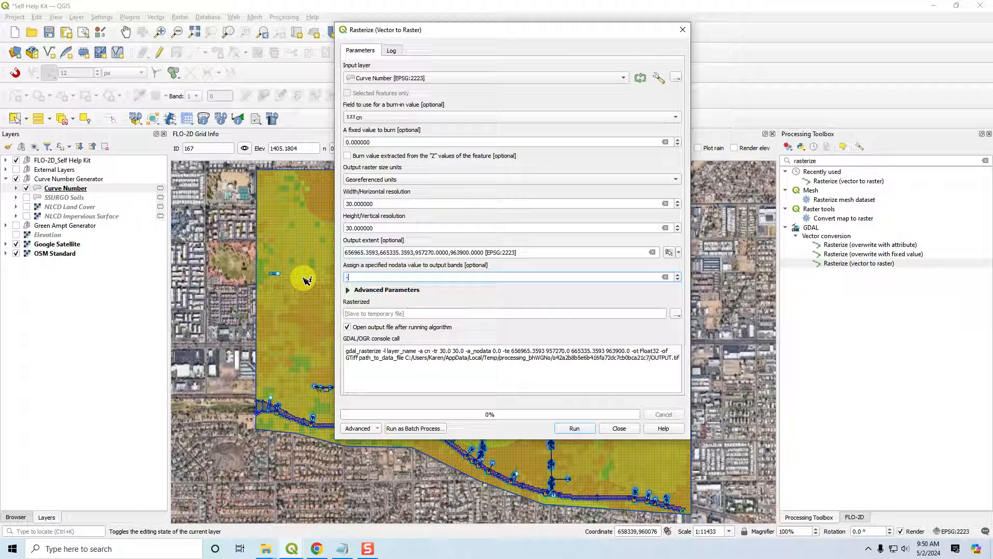
{"action": "left_click", "coordinate": [408, 314]}
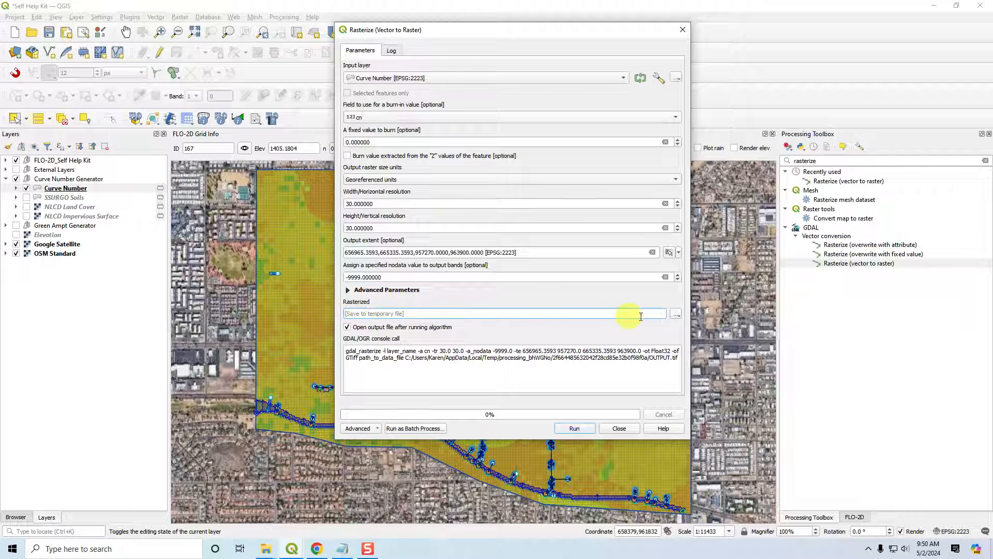
{"action": "left_click", "coordinate": [677, 314]}
{"action": "left_click", "coordinate": [693, 336]}
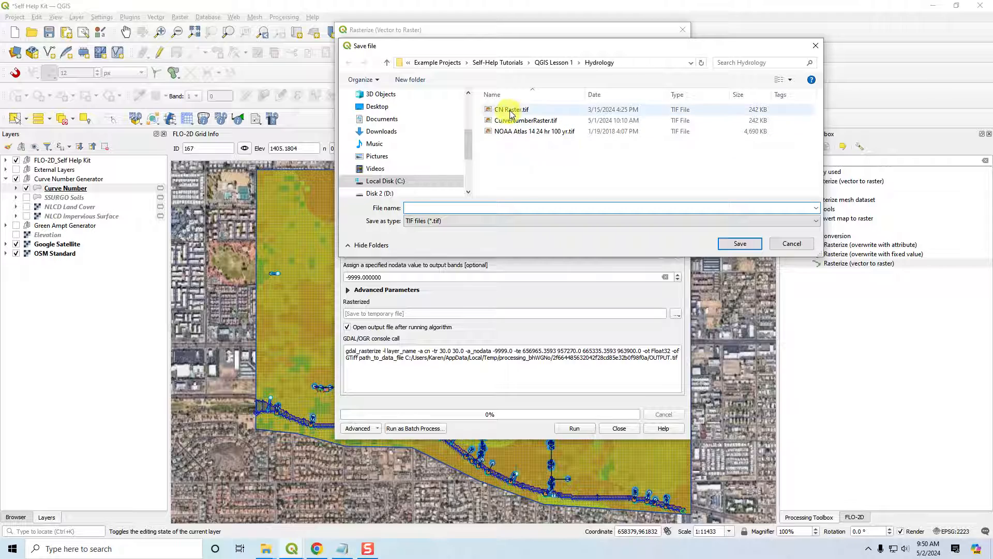
{"action": "left_click", "coordinate": [796, 247]}
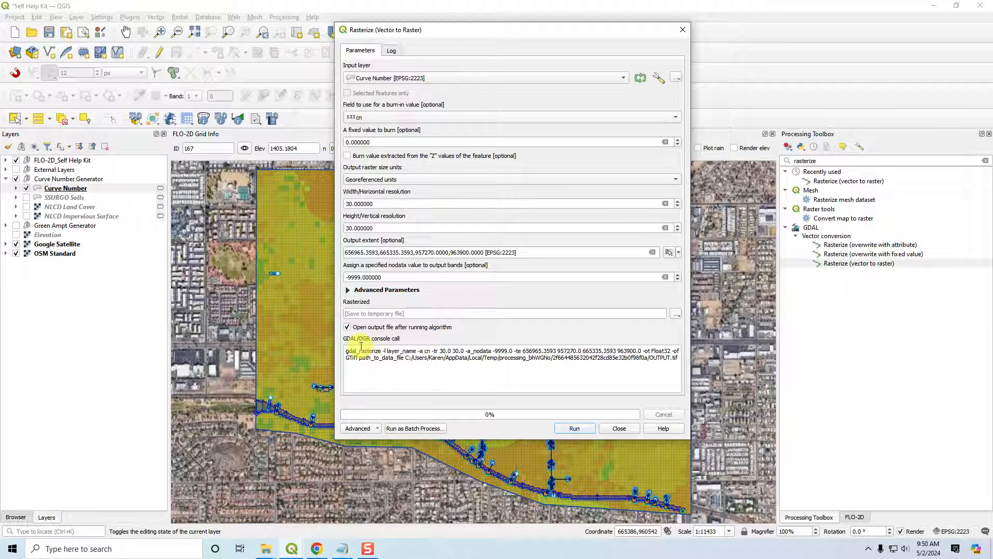
{"action": "left_click", "coordinate": [371, 429]}
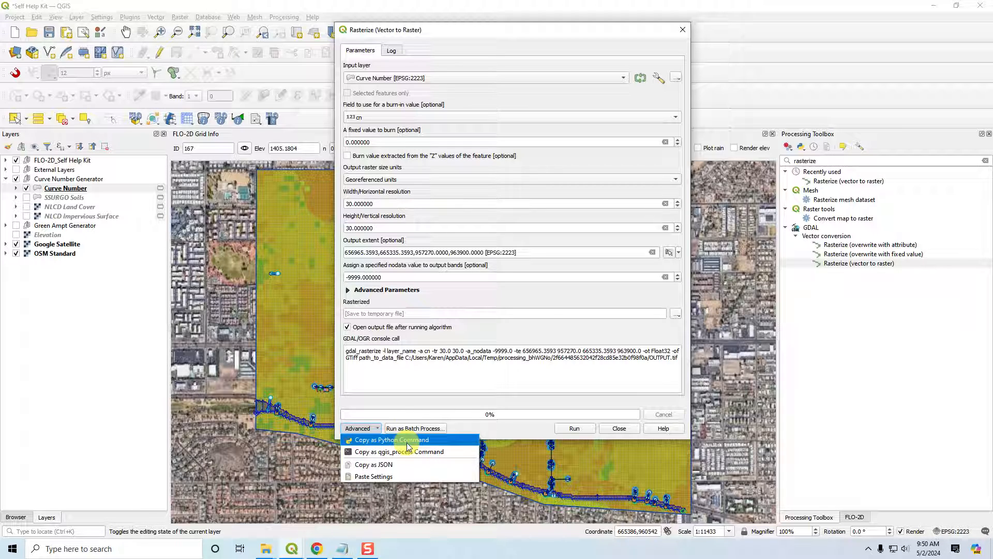
{"action": "left_click", "coordinate": [522, 425]}
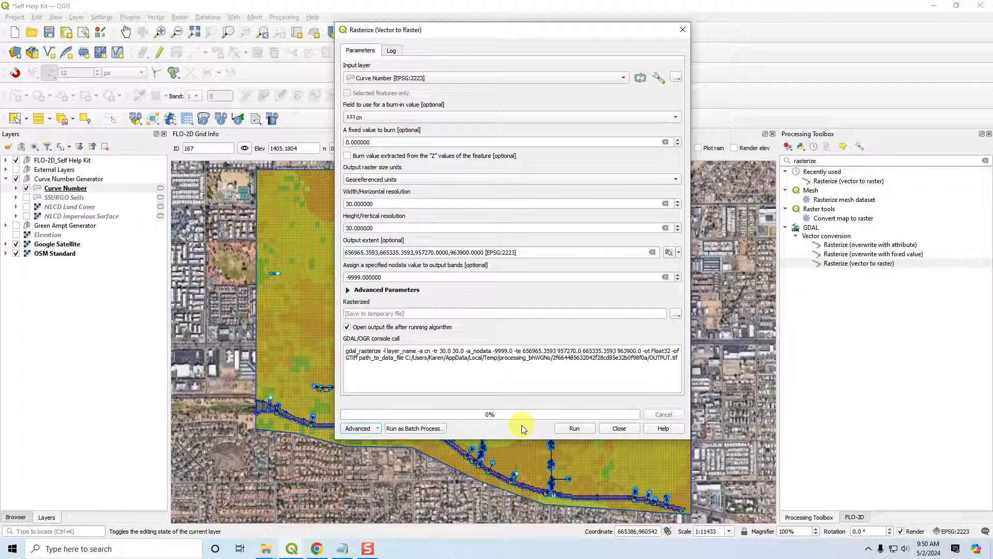
- Run the rasterization to a temporary file, close the tool and bring the FLO-2D tools back up
{"action": "left_click", "coordinate": [582, 429]}
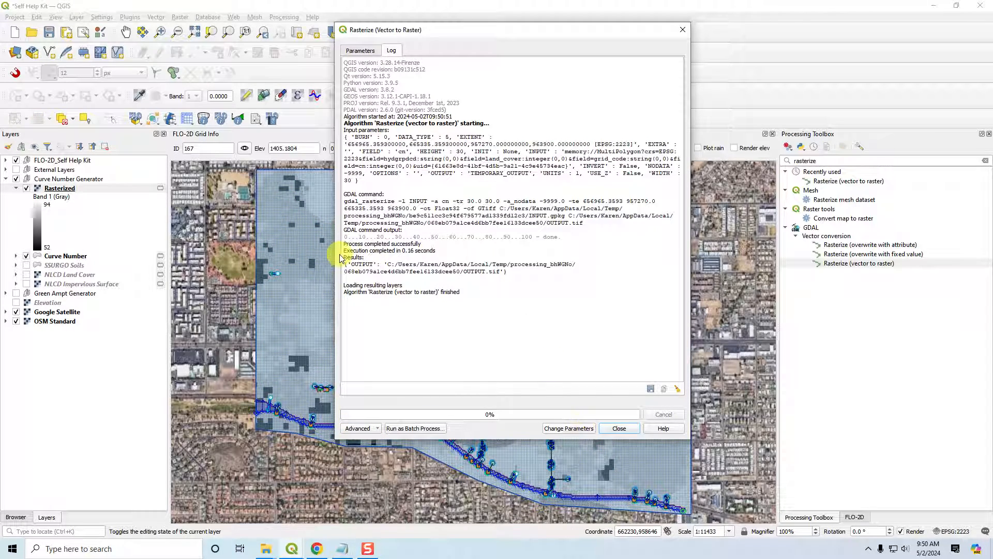
{"action": "left_click", "coordinate": [620, 428]}
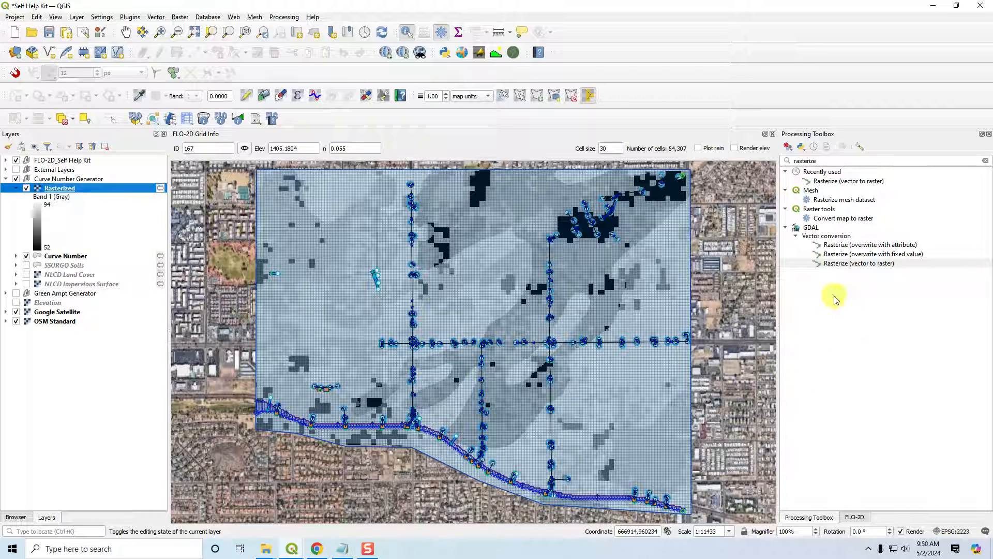
{"action": "left_click", "coordinate": [856, 517]}
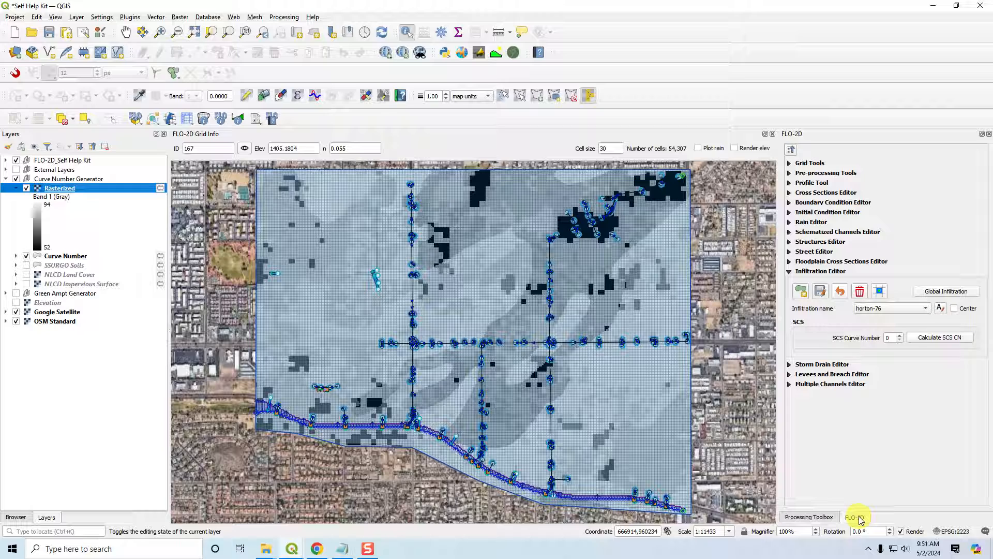
{"action": "left_click", "coordinate": [911, 443]}
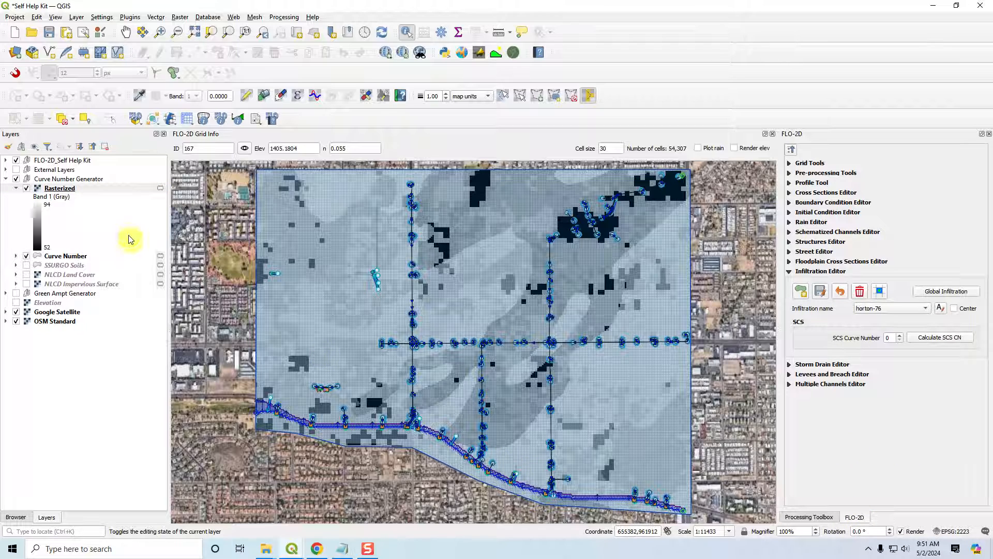
{"action": "left_click", "coordinate": [173, 123]}
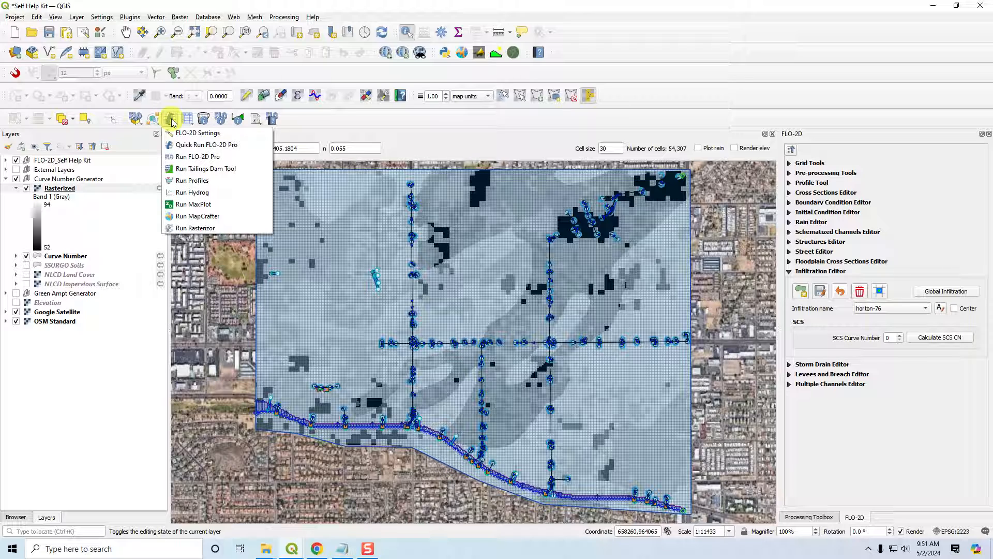
{"action": "left_click", "coordinate": [346, 120]}
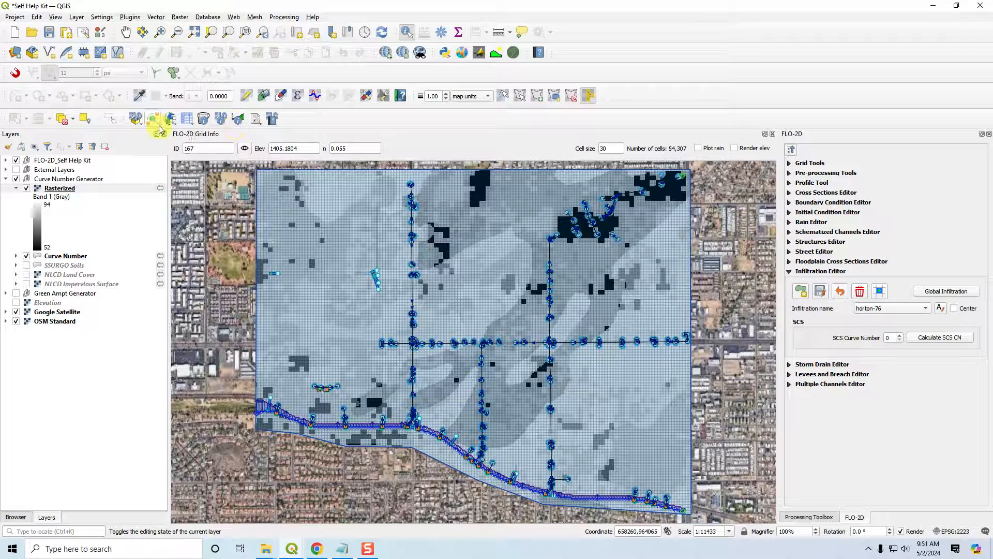
{"action": "left_click", "coordinate": [188, 119]}
{"action": "left_click", "coordinate": [357, 121]}
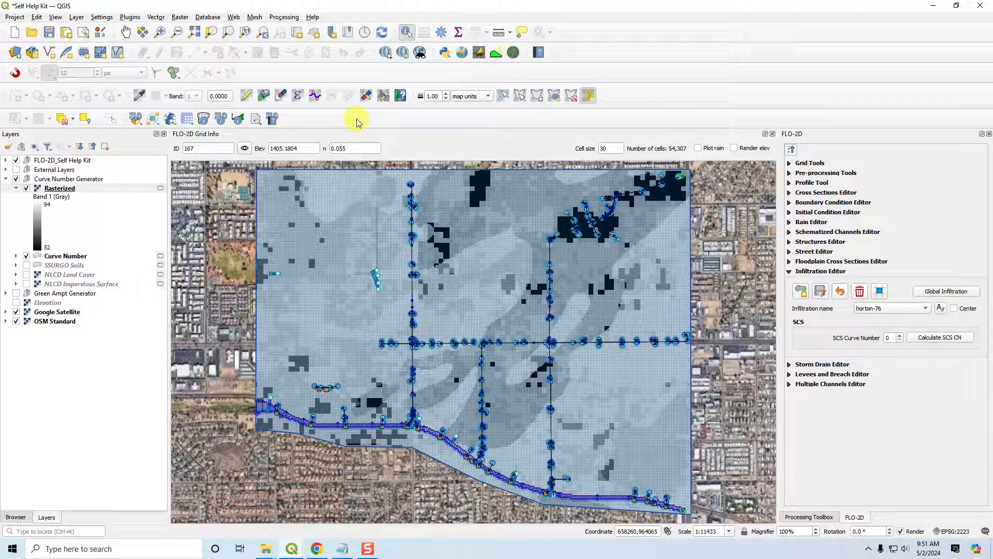
{"action": "left_click", "coordinate": [170, 120]}
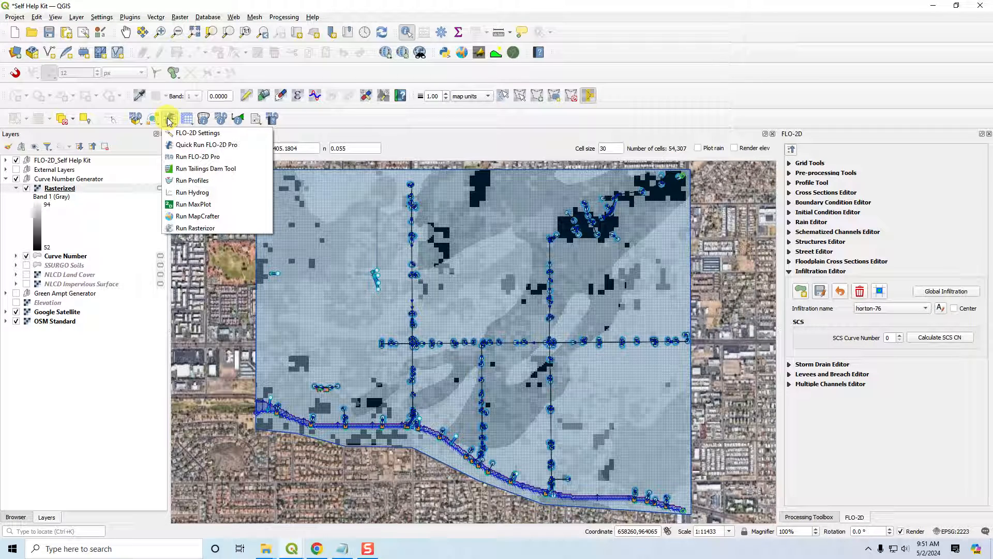
- Export only the Infiltration component as FLO-2D data (*.DAT) files to the SCS folder inside Infiltration Webinar
{"action": "left_click", "coordinate": [152, 119]}
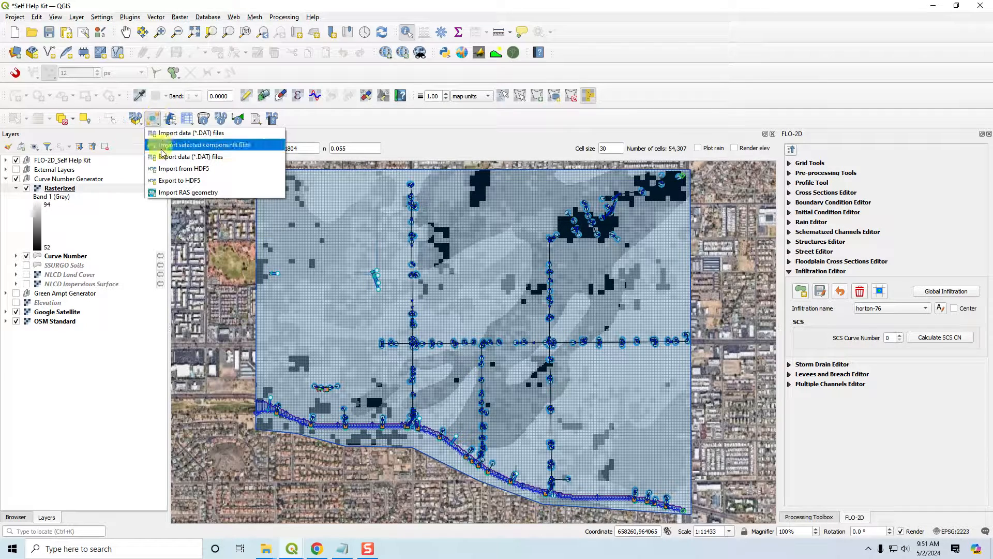
{"action": "left_click", "coordinate": [202, 157]}
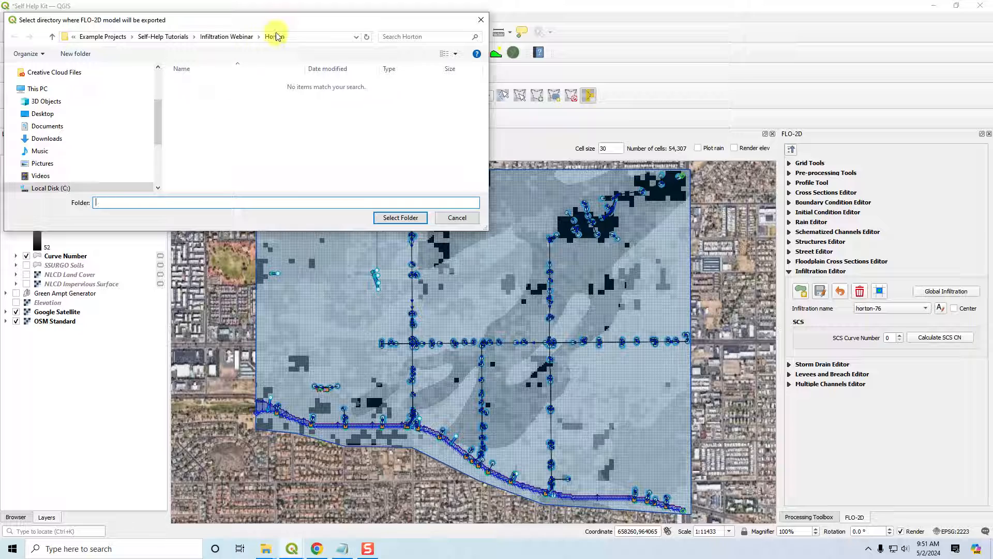
{"action": "left_click", "coordinate": [228, 36]}
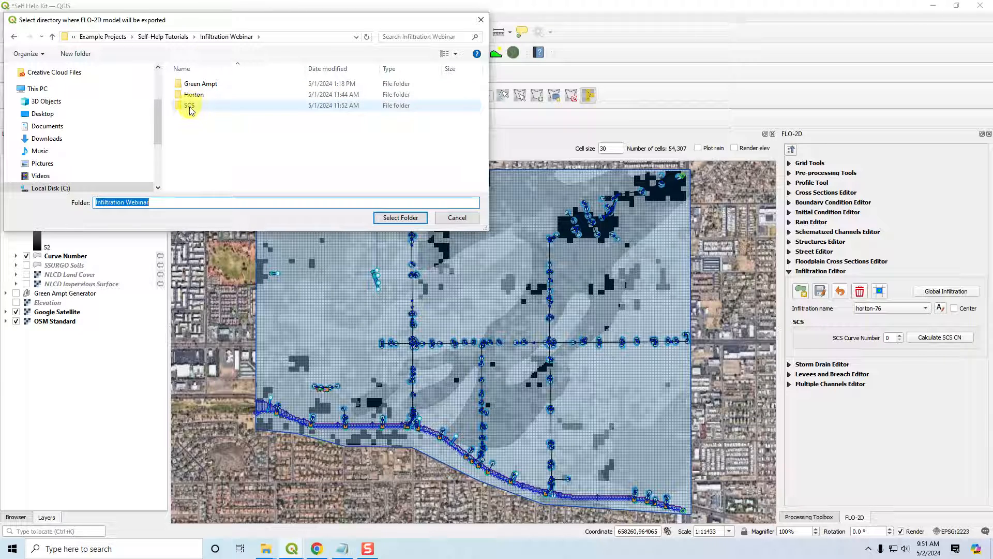
{"action": "left_click", "coordinate": [190, 106]}
{"action": "double_click", "coordinate": [190, 106]}
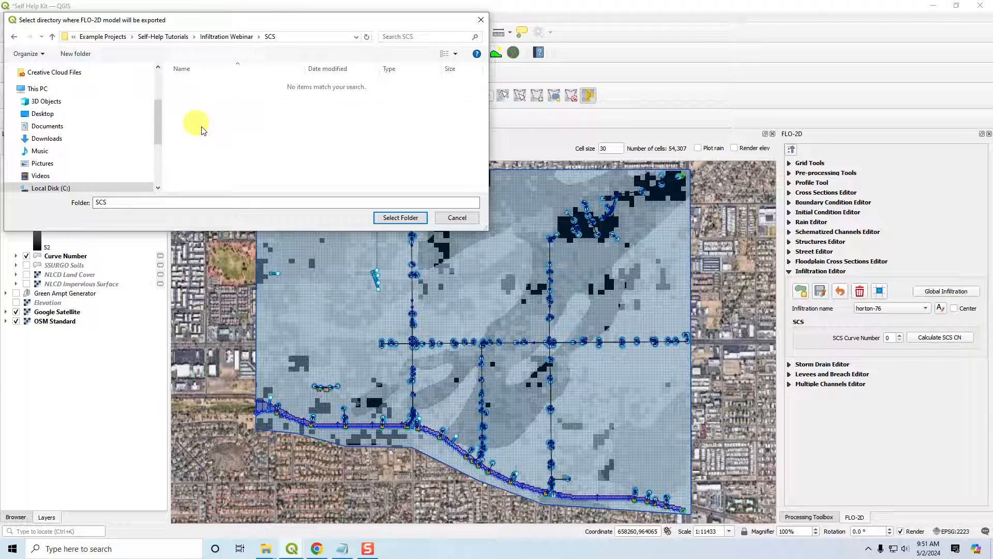
{"action": "left_click", "coordinate": [386, 218]}
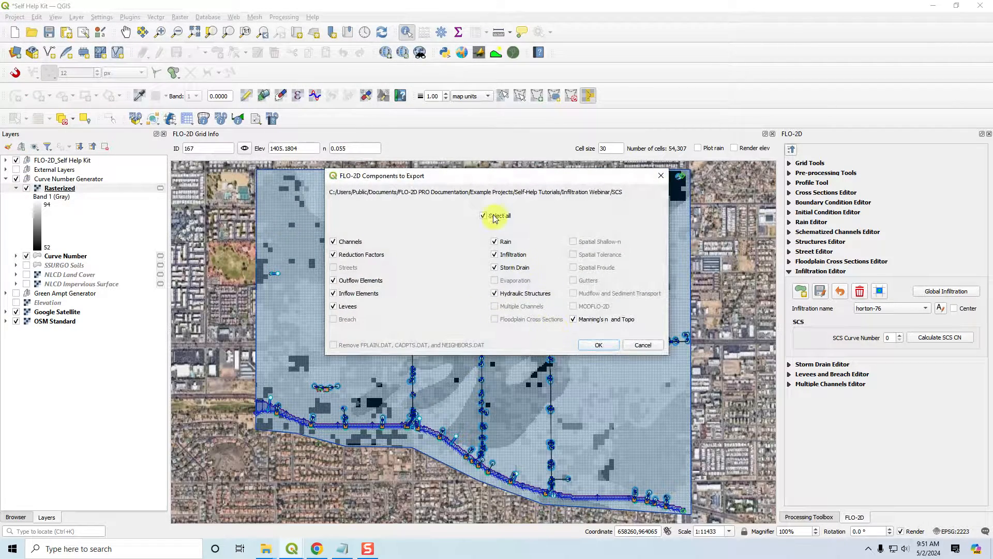
{"action": "left_click", "coordinate": [511, 256]}
{"action": "left_click", "coordinate": [598, 345]}
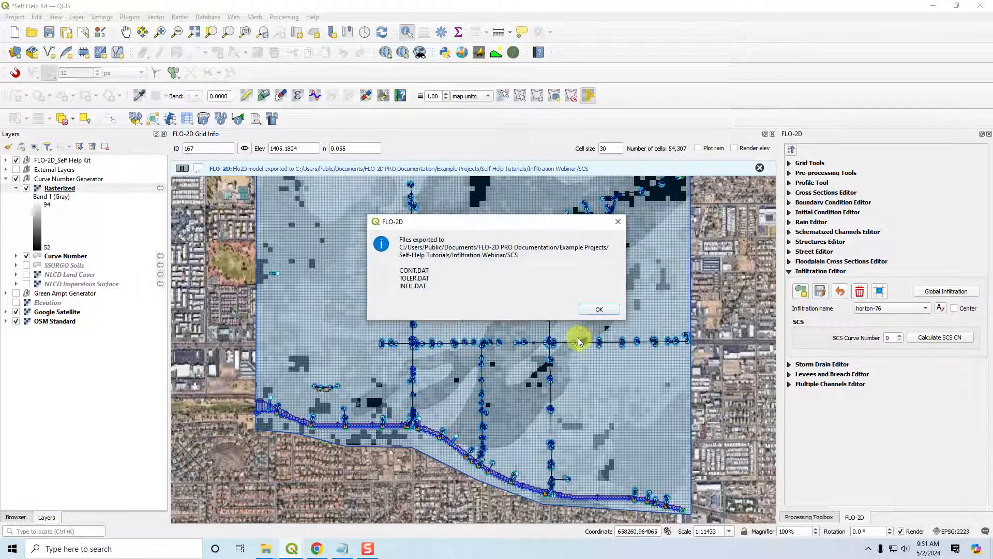
- Rename the exported INFIL.DAT in the Infiltration Webinar SCS folder as INFIL POLYGON.DAT using File Explorer
{"action": "left_click", "coordinate": [600, 310]}
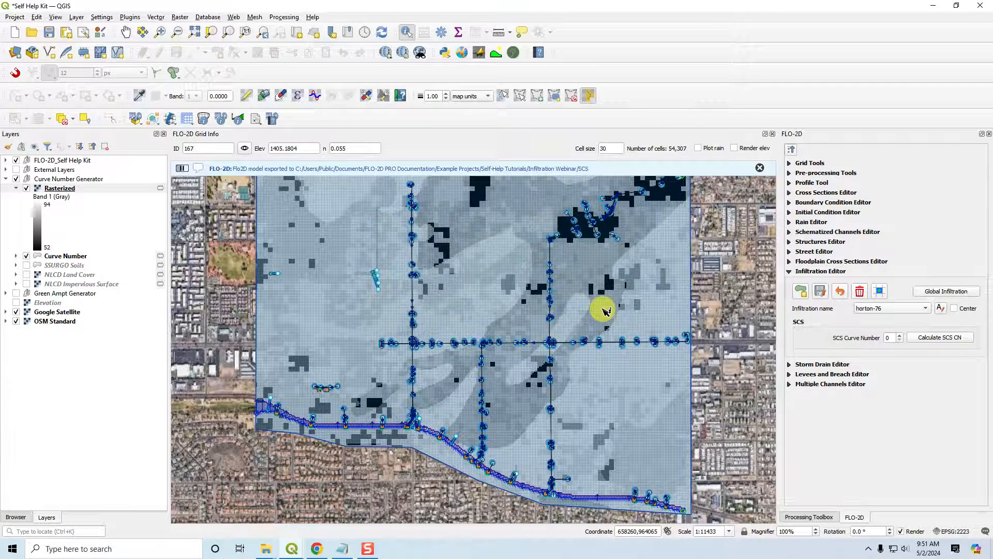
{"action": "mouse_move", "coordinate": [270, 554]}
{"action": "left_click", "coordinate": [235, 497]}
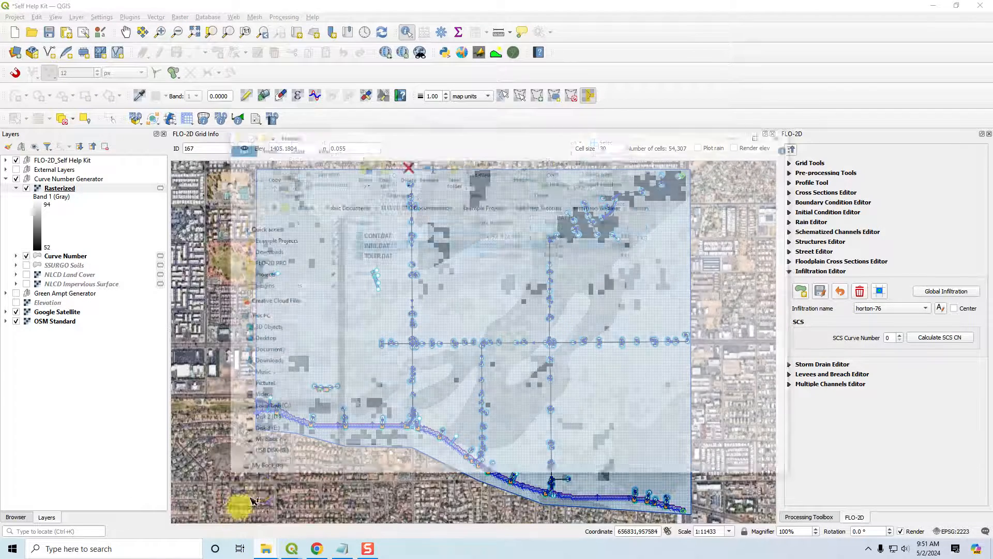
{"action": "left_click", "coordinate": [631, 162]}
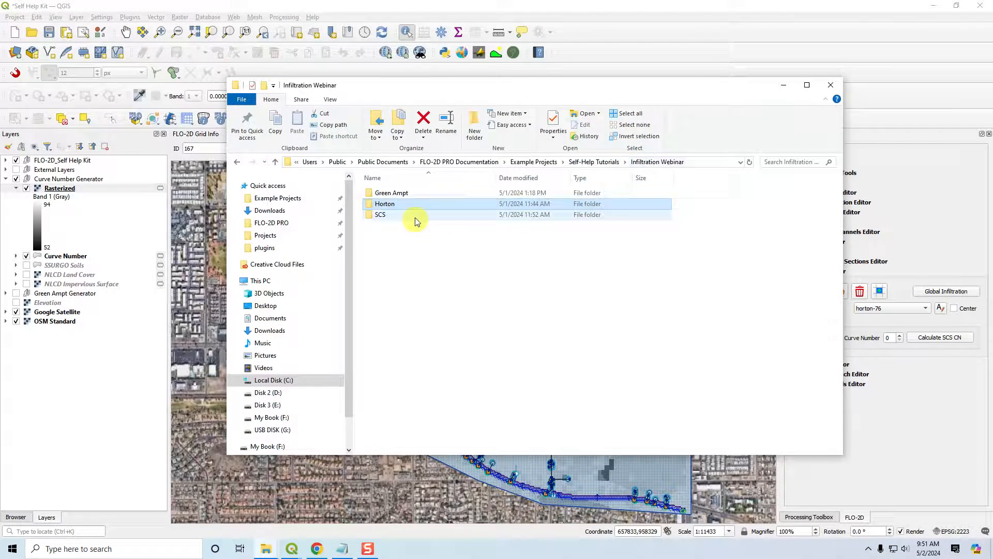
{"action": "double_click", "coordinate": [385, 217]}
{"action": "left_click", "coordinate": [390, 205]}
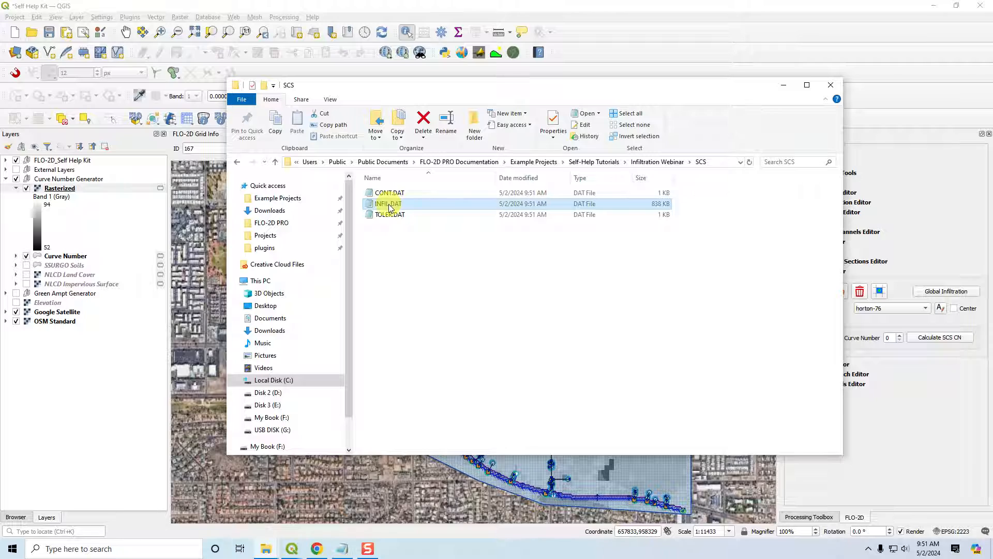
{"action": "left_click", "coordinate": [389, 205]}
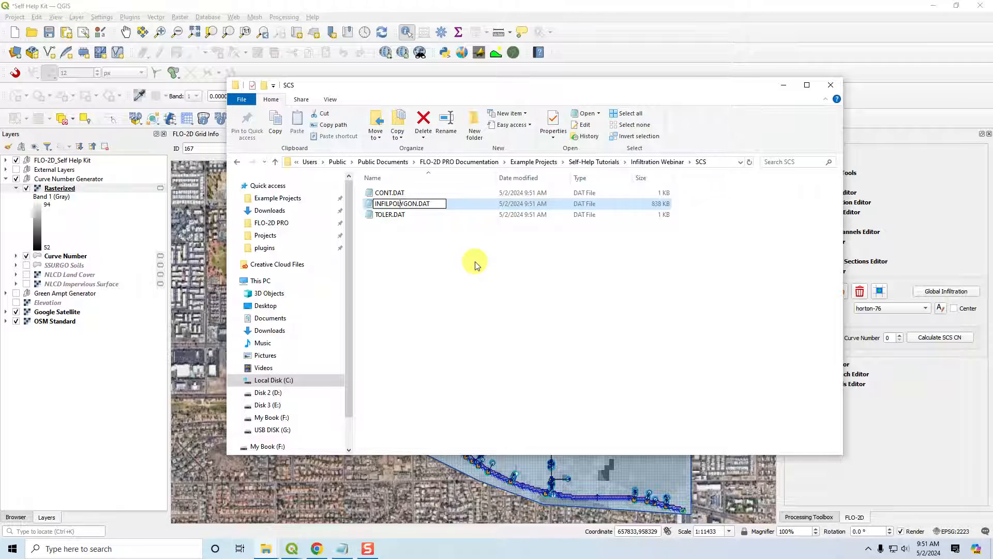
{"action": "left_click", "coordinate": [503, 298]}
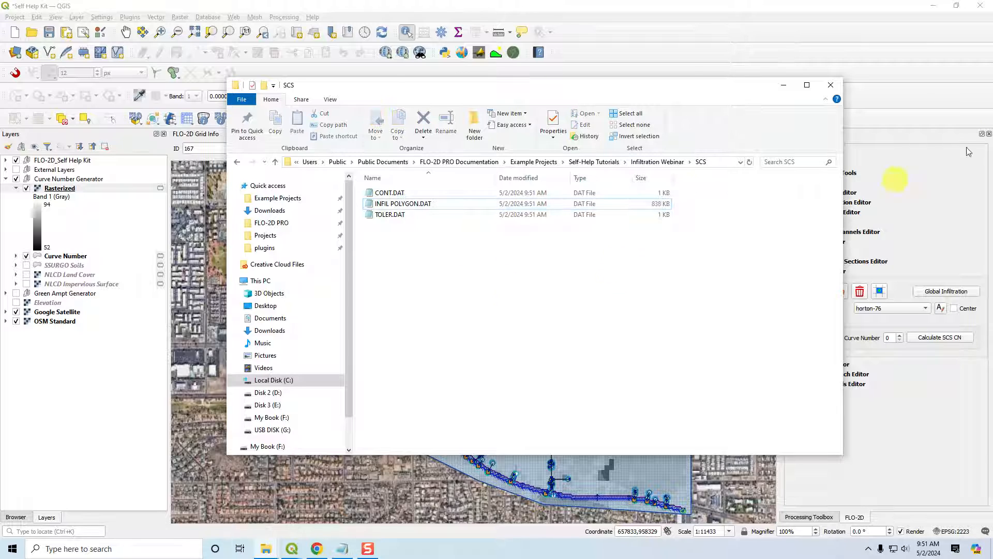
{"action": "left_click", "coordinate": [790, 88]}
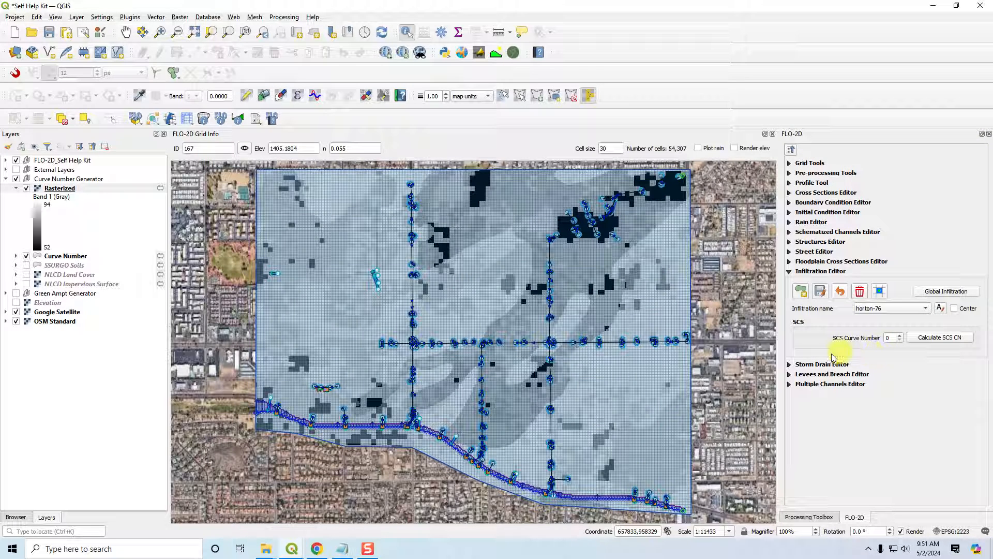
- Calculate the SCS curve numbers from the CN Raster layer with -9999 as source NODATA value and averaging of all non-NODATA pixels
{"action": "left_click", "coordinate": [933, 337]}
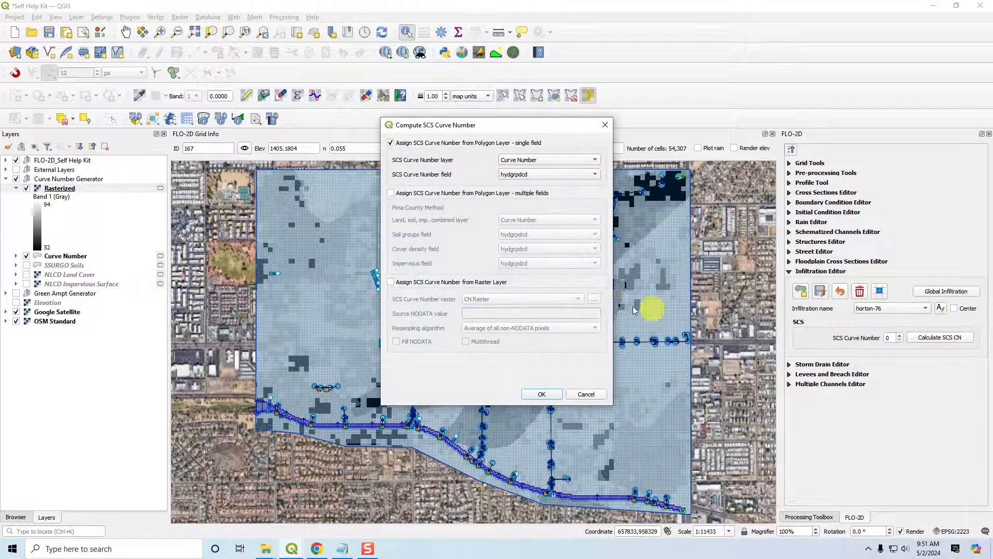
{"action": "left_click", "coordinate": [450, 283]}
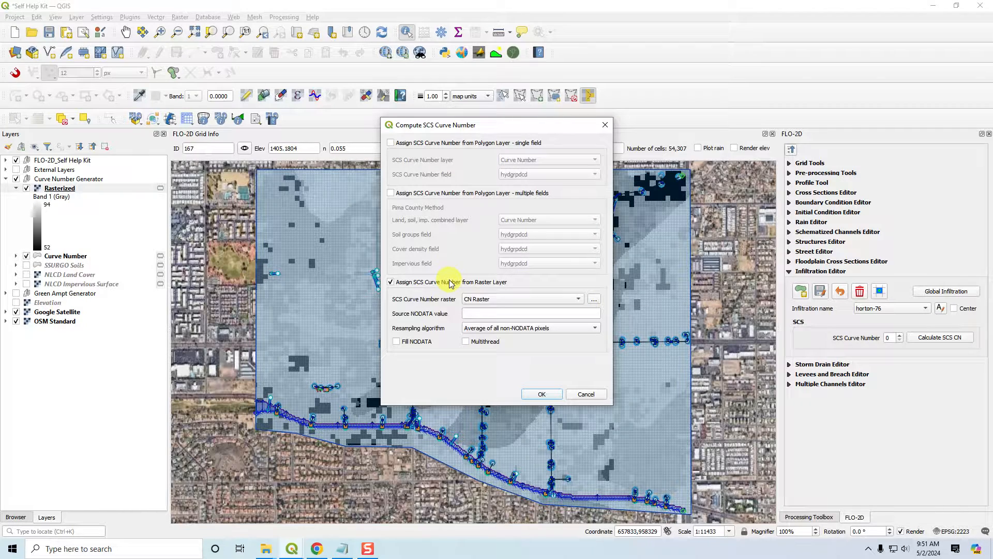
{"action": "left_click", "coordinate": [483, 312]}
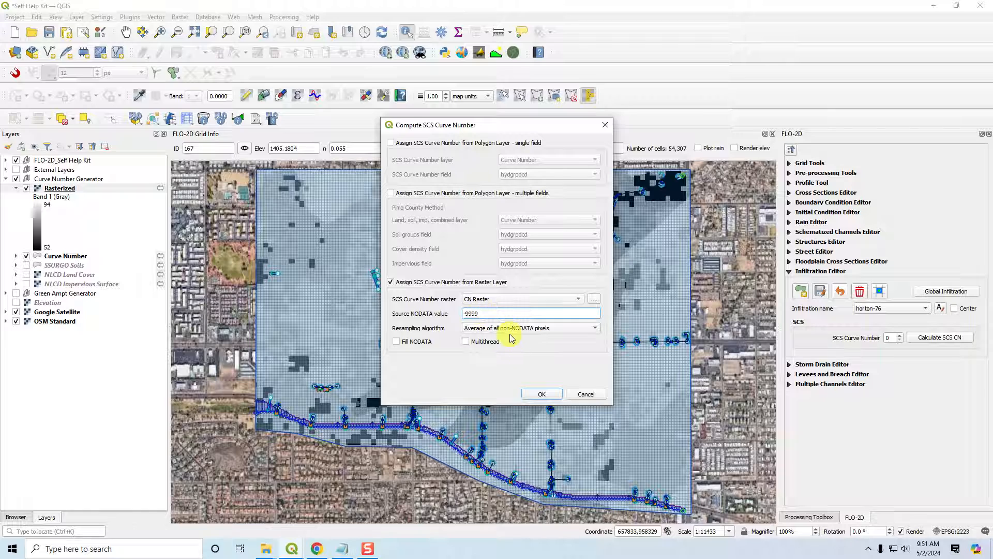
{"action": "left_click", "coordinate": [539, 392]}
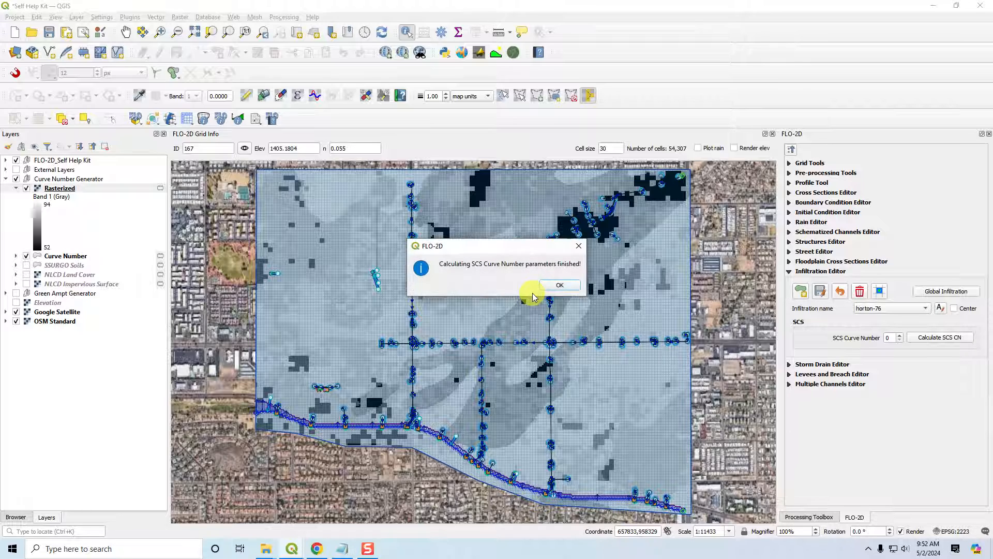
{"action": "left_click", "coordinate": [552, 286]}
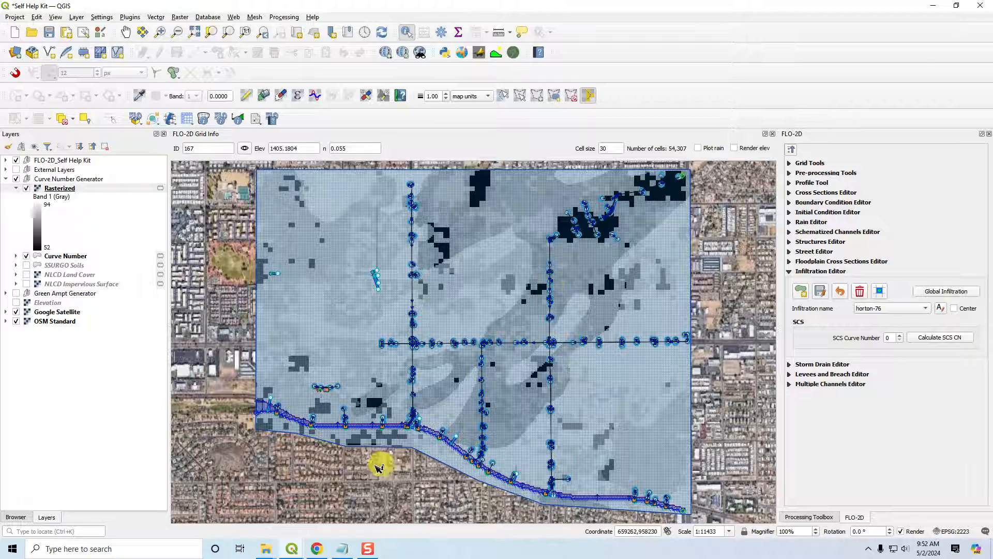
- Export only the Infiltration component of the raster-based model as FLO-2D data files to the same SCS folder
{"action": "mouse_move", "coordinate": [269, 550]}
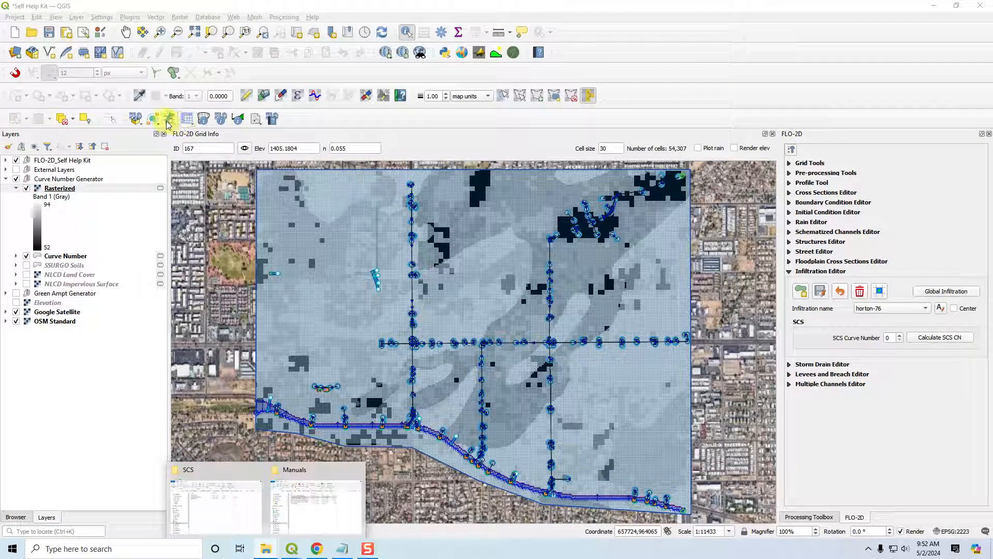
{"action": "left_click", "coordinate": [168, 124]}
{"action": "left_click", "coordinate": [167, 155]}
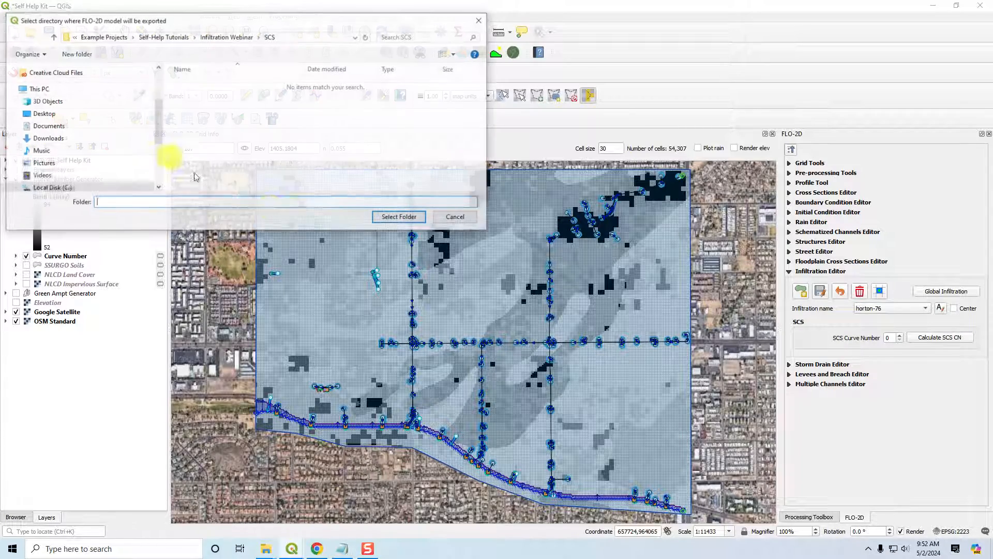
{"action": "left_click", "coordinate": [408, 218]}
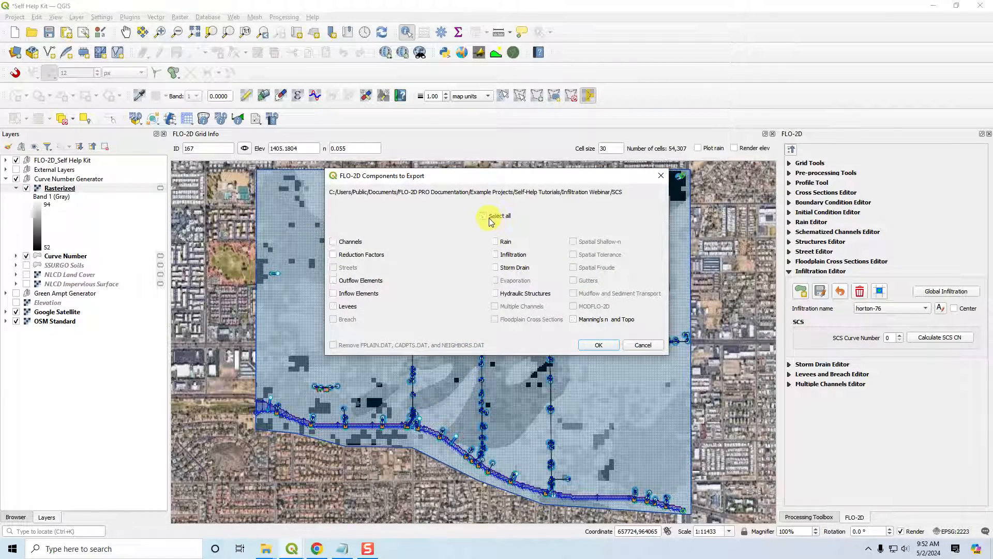
{"action": "left_click", "coordinate": [514, 255]}
{"action": "left_click", "coordinate": [598, 344]}
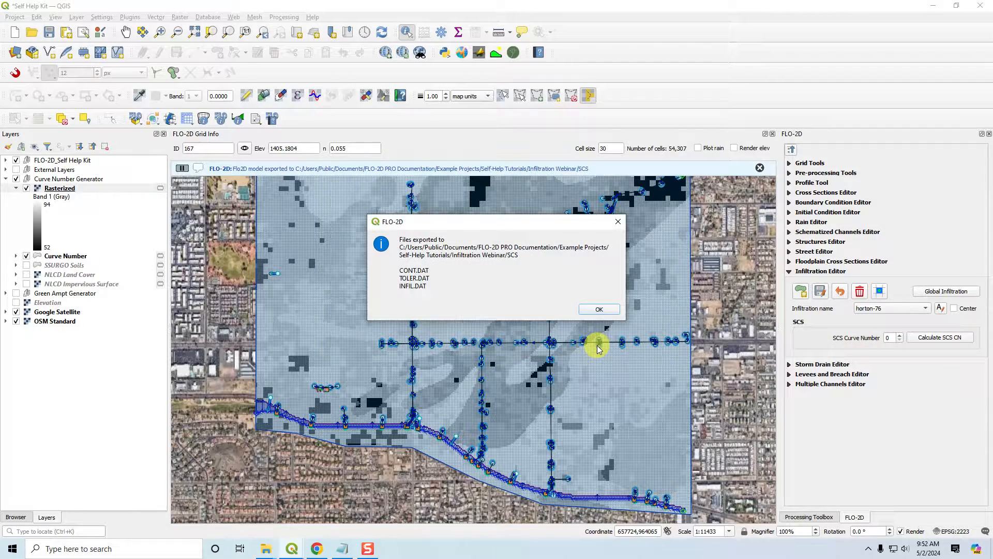
{"action": "left_click", "coordinate": [601, 310]}
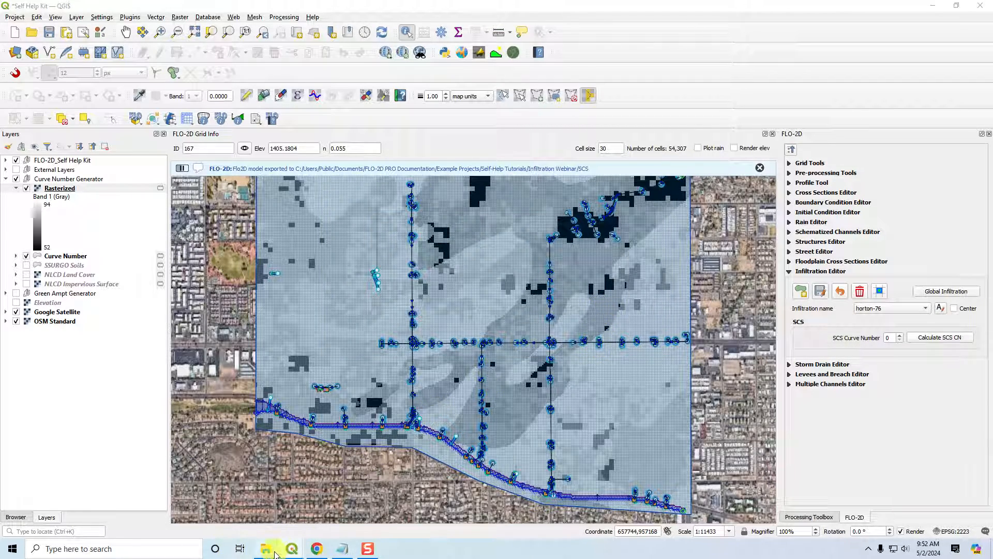
- Open INFIL POLYGON.DAT and INFIL.DAT from the SCS folder in Notepad++ and compare them side by side
{"action": "mouse_move", "coordinate": [275, 554]}
{"action": "left_click", "coordinate": [256, 481]}
{"action": "left_click", "coordinate": [403, 216]}
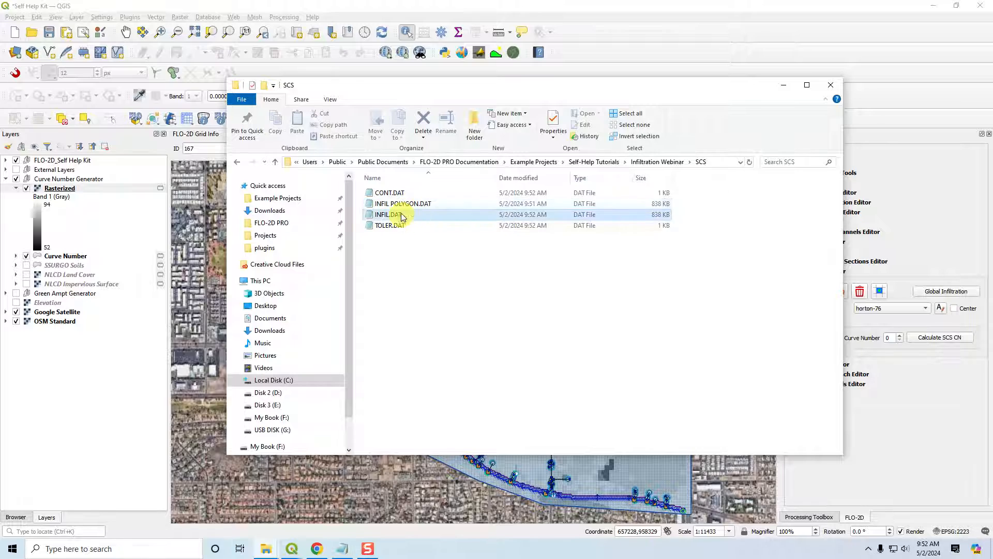
{"action": "left_click", "coordinate": [394, 203], "text": "ctrl"}
{"action": "right_click", "coordinate": [397, 204]}
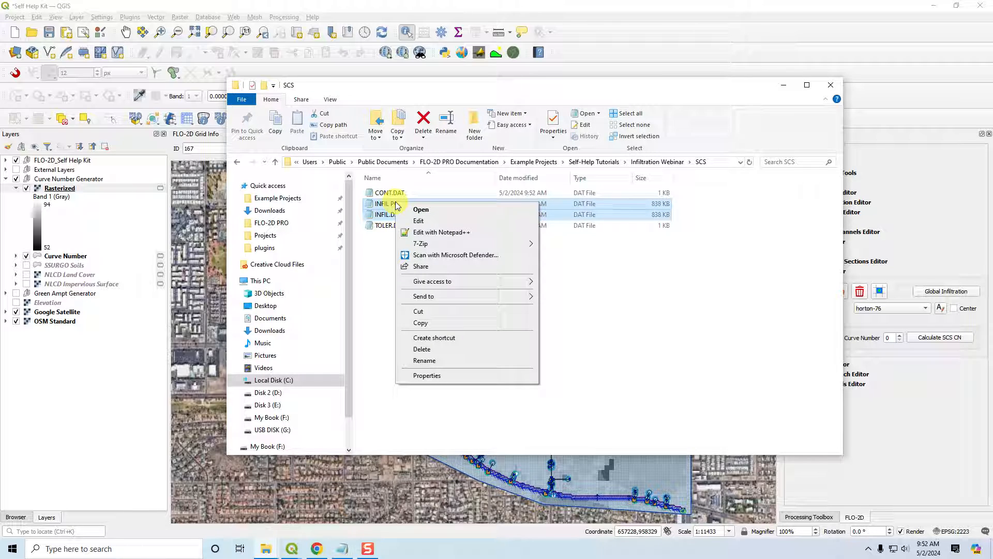
{"action": "left_click", "coordinate": [413, 233]}
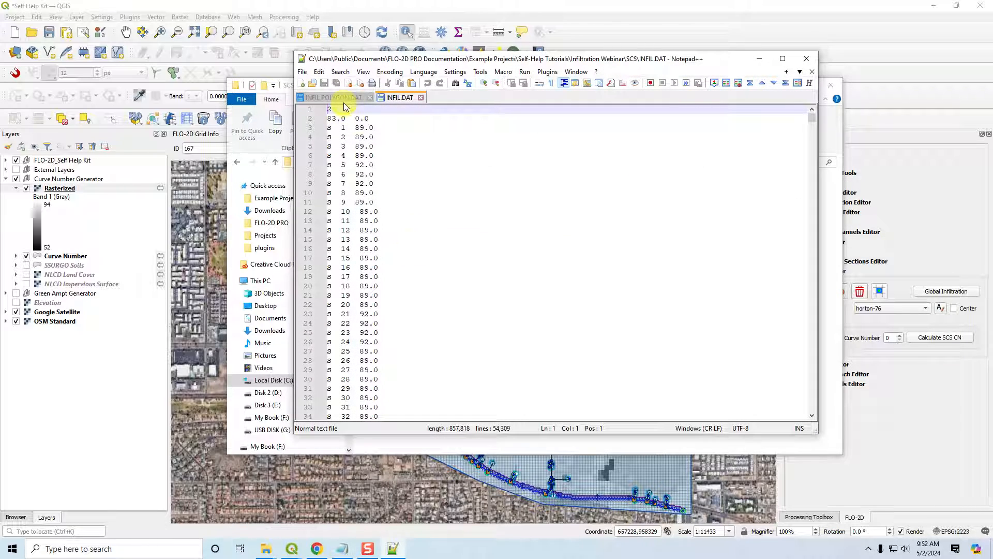
{"action": "left_click", "coordinate": [715, 83]}
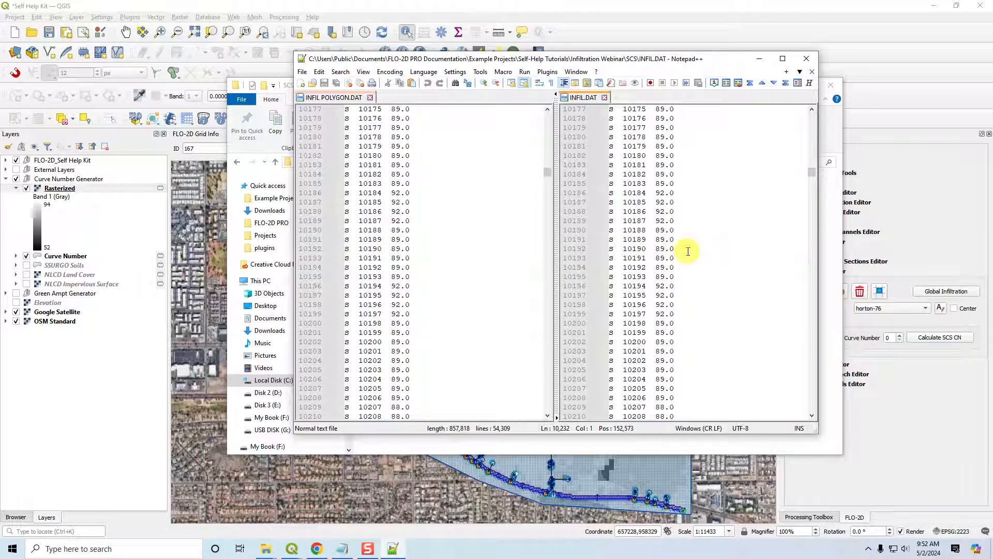
- Examine the highlighted curve number differences between the two infiltration files around grid elements 25613 and 25813
{"action": "left_click_drag", "start_coordinate": [813, 172], "coordinate": [797, 254]}
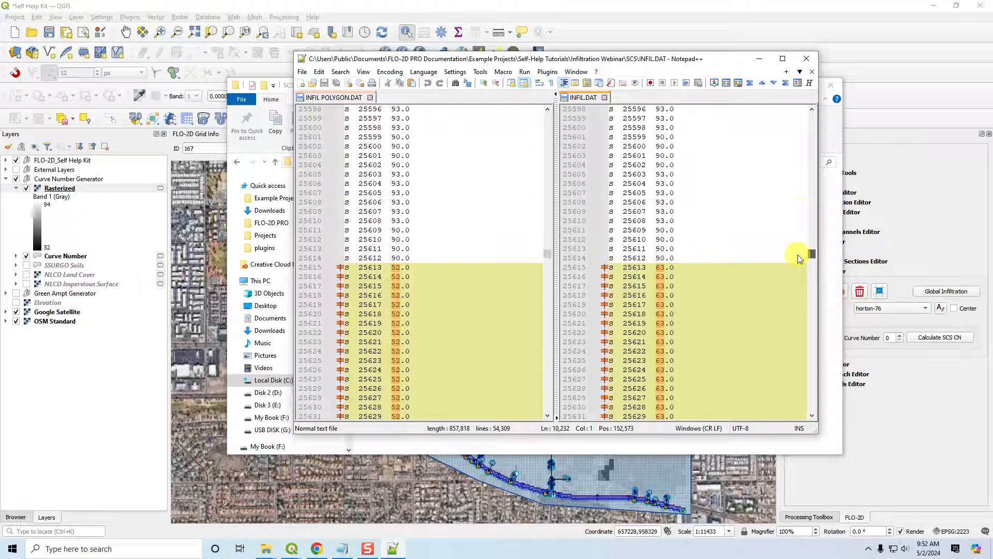
{"action": "scroll", "coordinate": [726, 279], "scroll_direction": "down", "scroll_amount": 3}
{"action": "scroll", "coordinate": [727, 279], "scroll_direction": "up", "scroll_amount": 2}
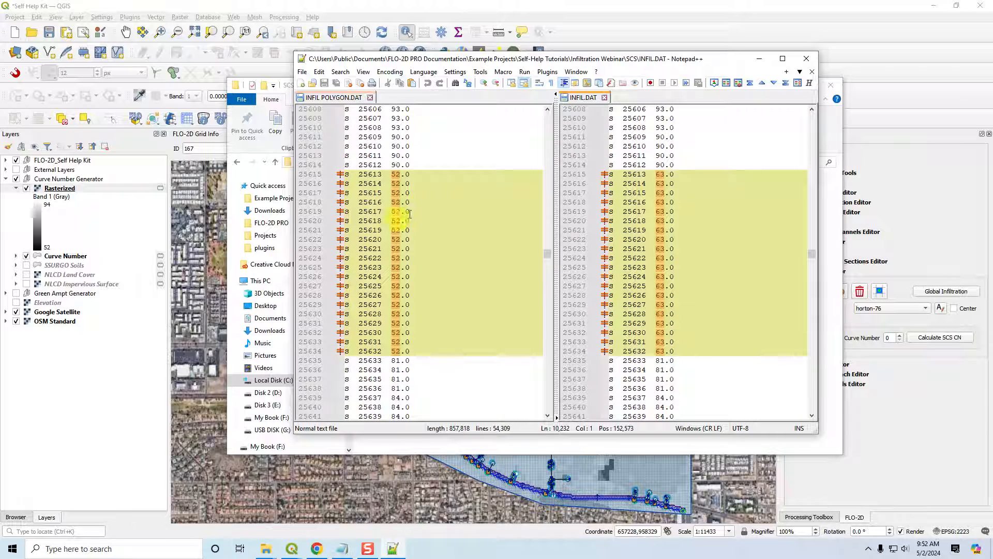
{"action": "double_click", "coordinate": [370, 202]}
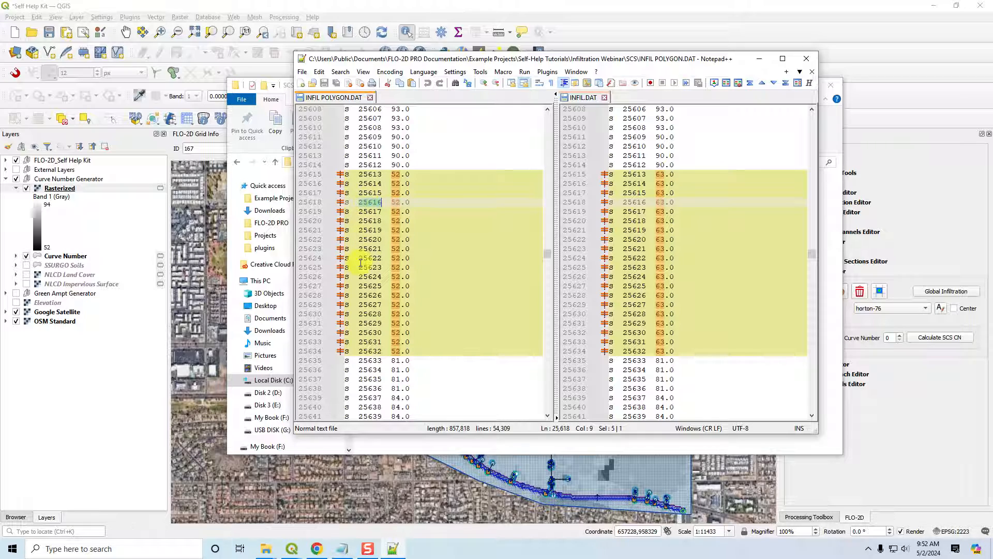
{"action": "double_click", "coordinate": [370, 249]}
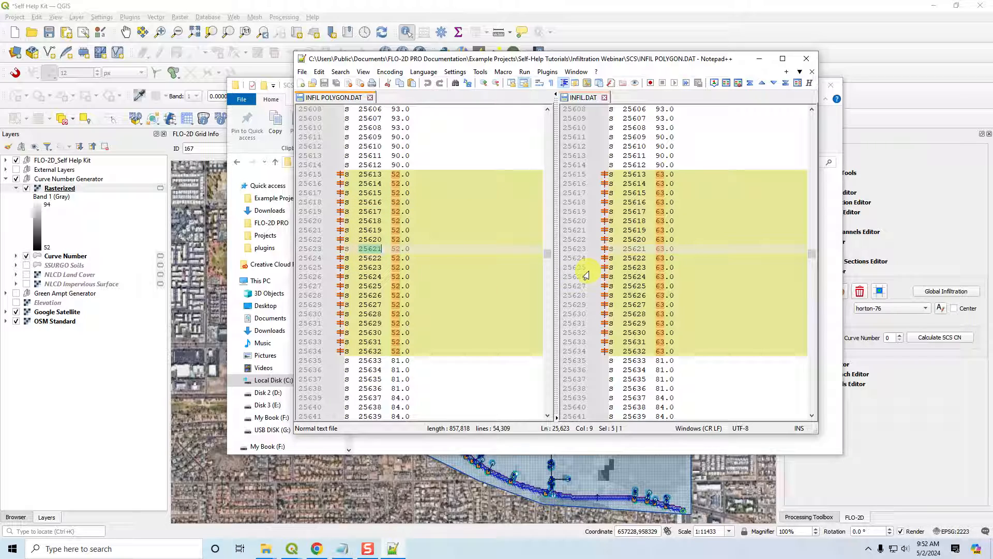
{"action": "left_click_drag", "start_coordinate": [815, 255], "coordinate": [815, 256]}
{"action": "scroll", "coordinate": [757, 272], "scroll_direction": "down", "scroll_amount": 3}
{"action": "scroll", "coordinate": [757, 273], "scroll_direction": "up", "scroll_amount": 2}
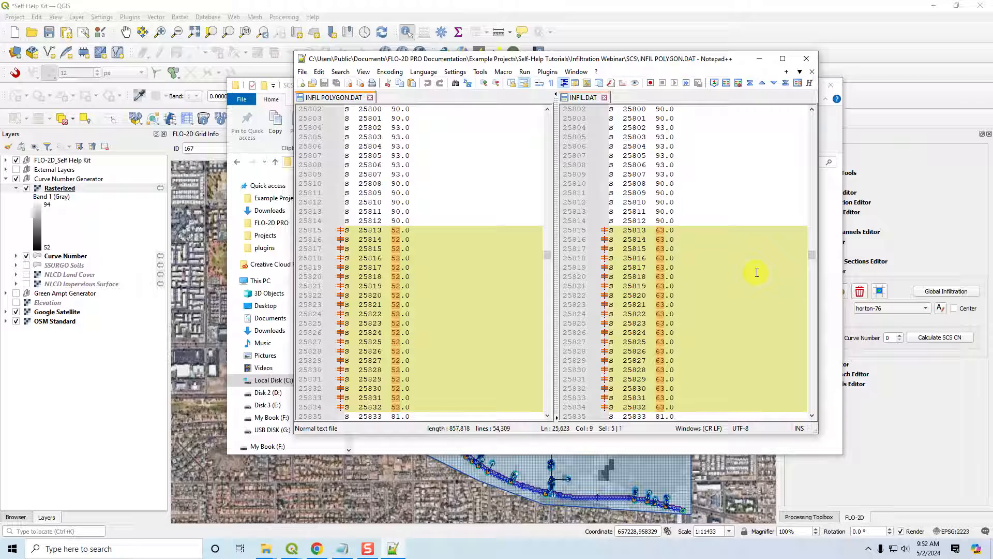
{"action": "scroll", "coordinate": [752, 273], "scroll_direction": "down", "scroll_amount": 1}
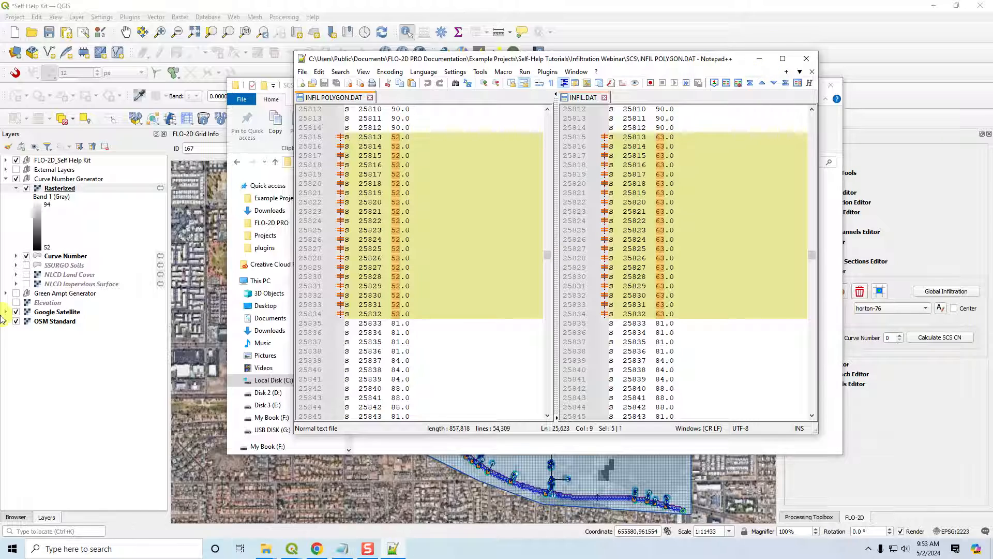
- Copy grid element number 25819 from INFIL.DAT, locate that cell in QGIS and identify the Rasterized layer's value there
{"action": "double_click", "coordinate": [638, 193]}
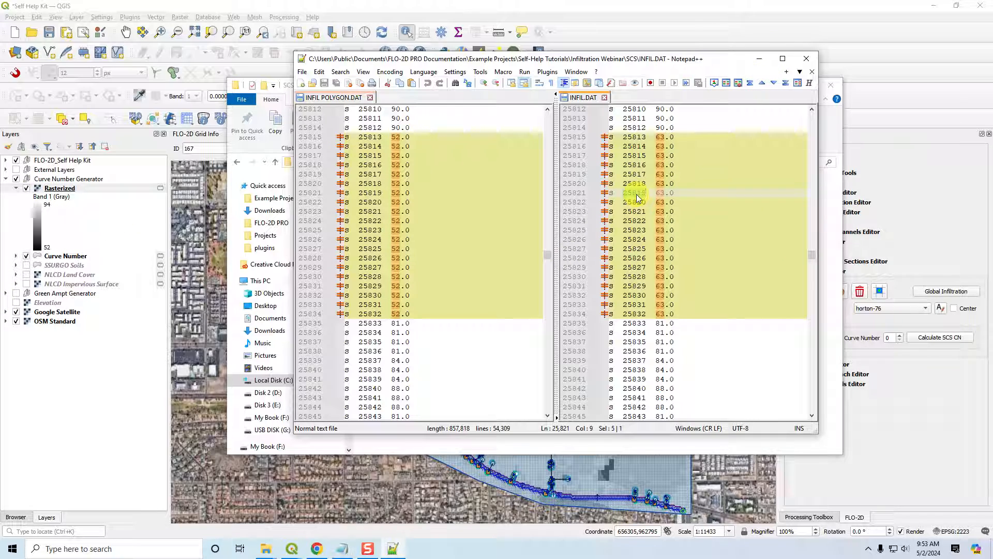
{"action": "left_click", "coordinate": [760, 58]}
{"action": "left_click", "coordinate": [785, 84]}
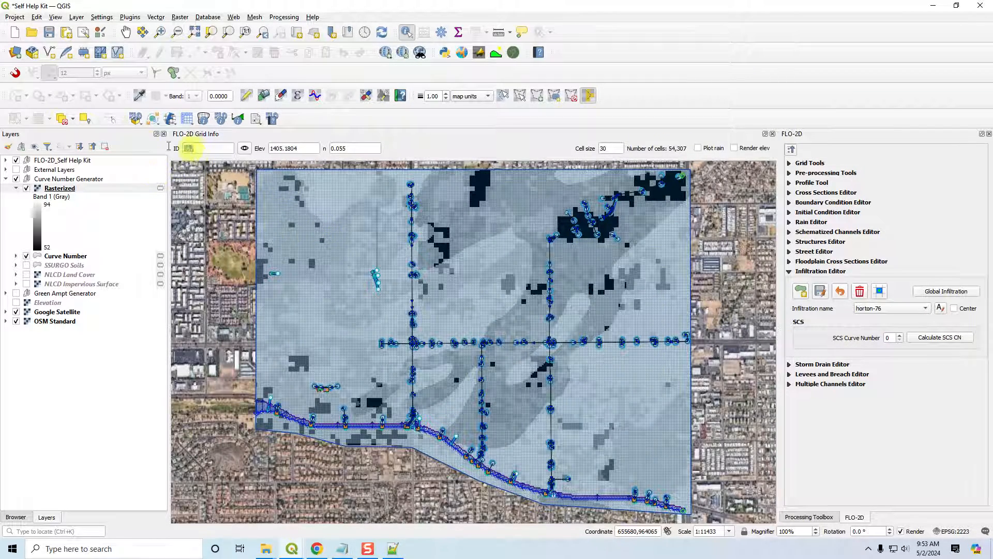
{"action": "double_click", "coordinate": [196, 148]}
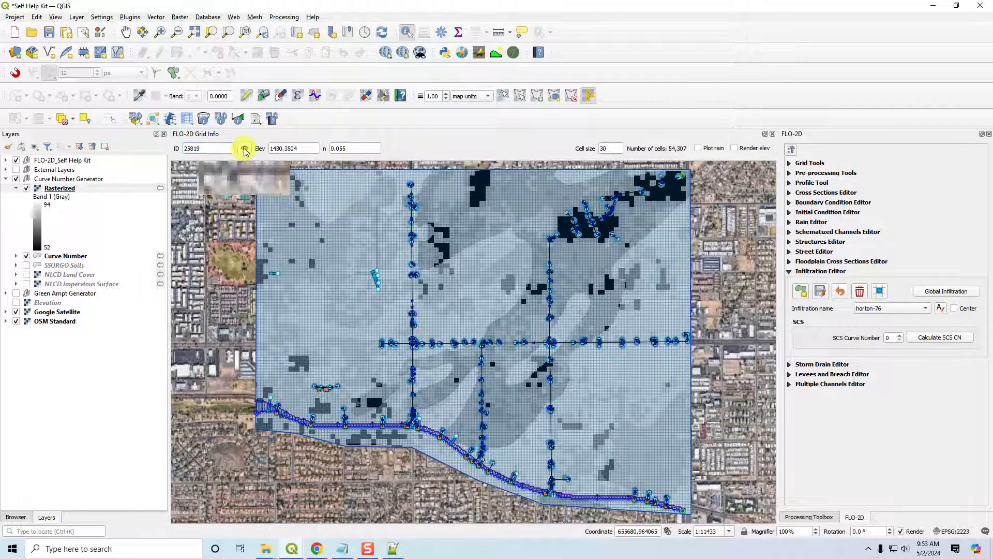
{"action": "left_click", "coordinate": [245, 148]}
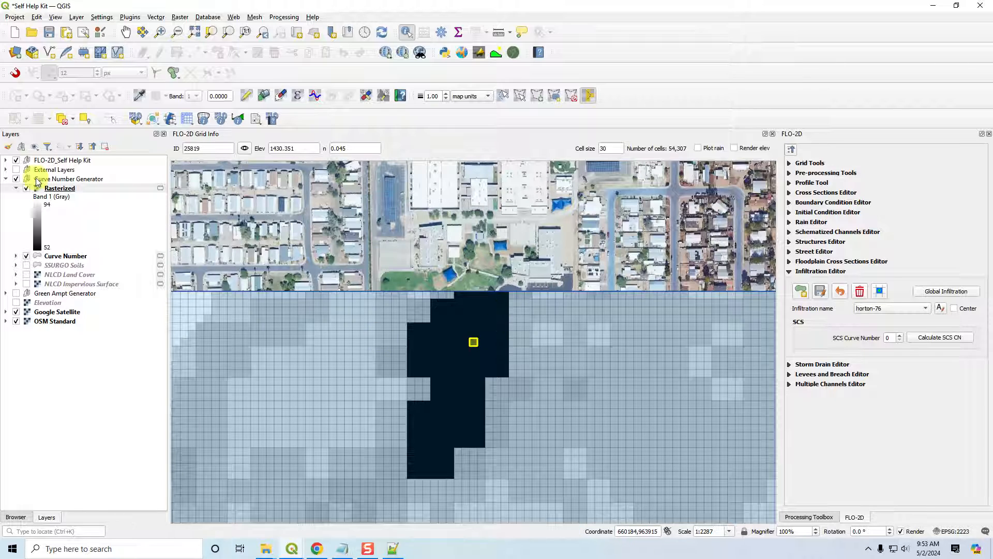
{"action": "left_click", "coordinate": [59, 189]}
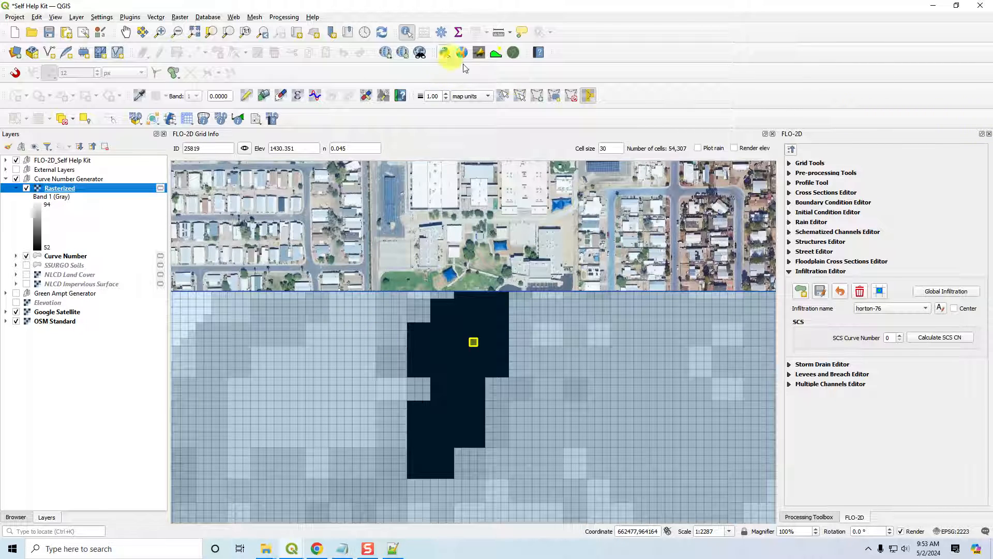
{"action": "left_click", "coordinate": [463, 325]}
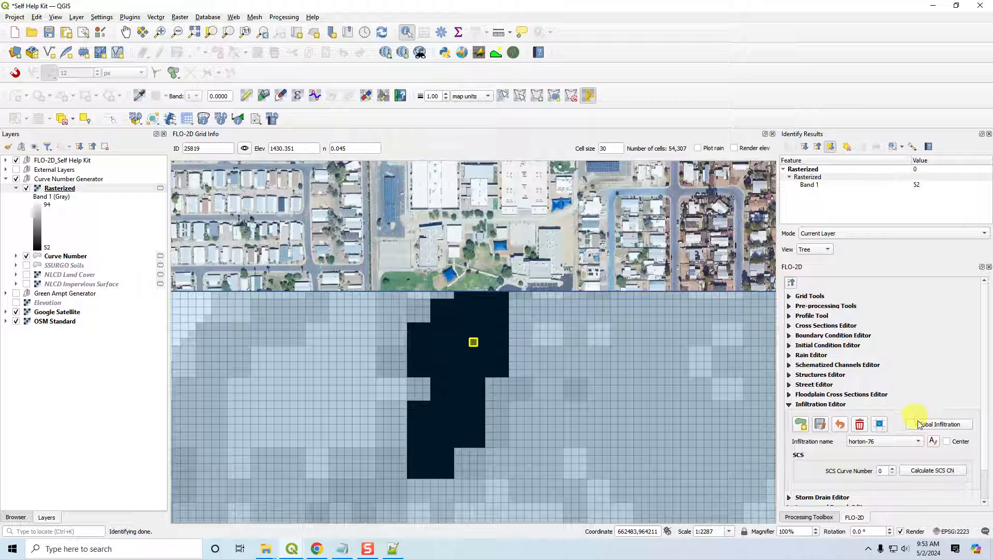
{"action": "left_click", "coordinate": [933, 471]}
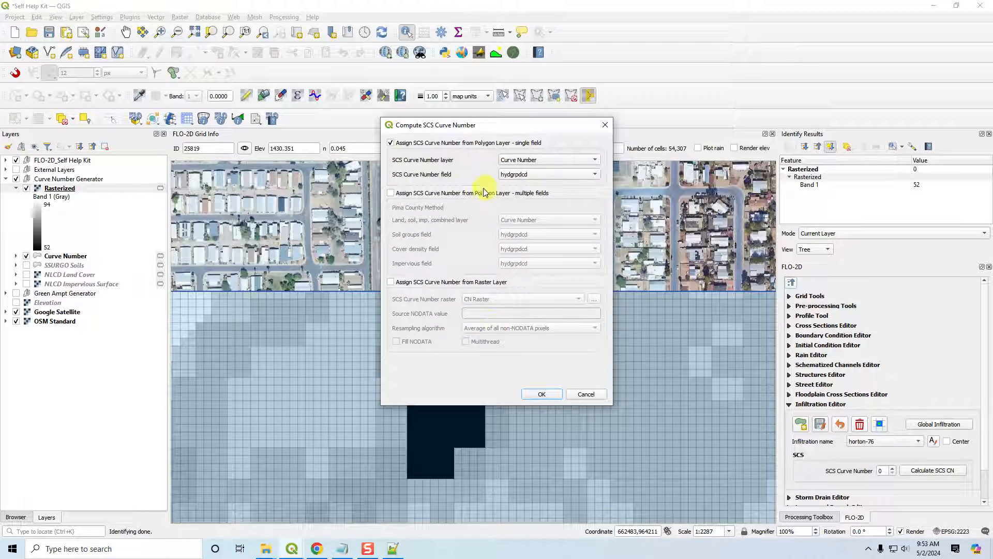
{"action": "left_click", "coordinate": [391, 282]}
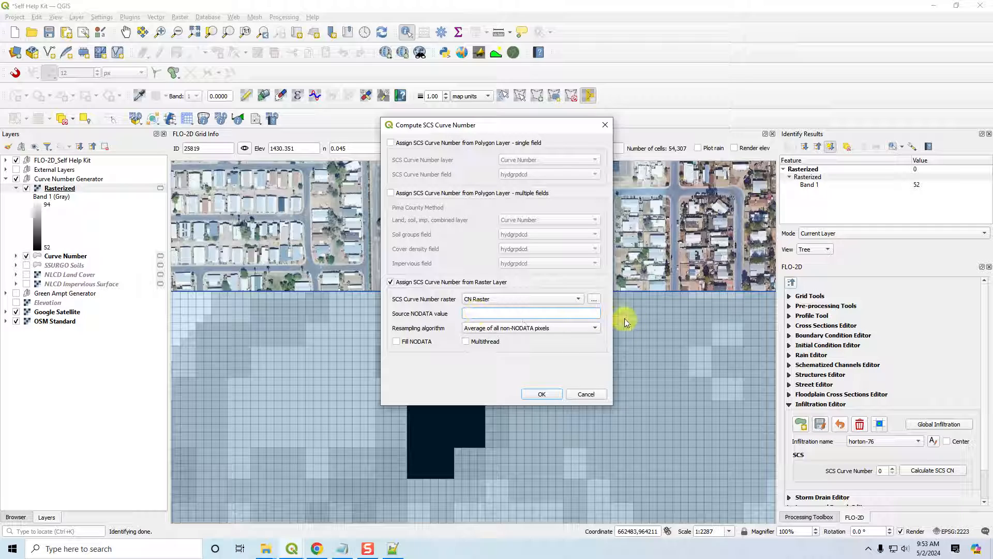
{"action": "type", "text": "-9999"}
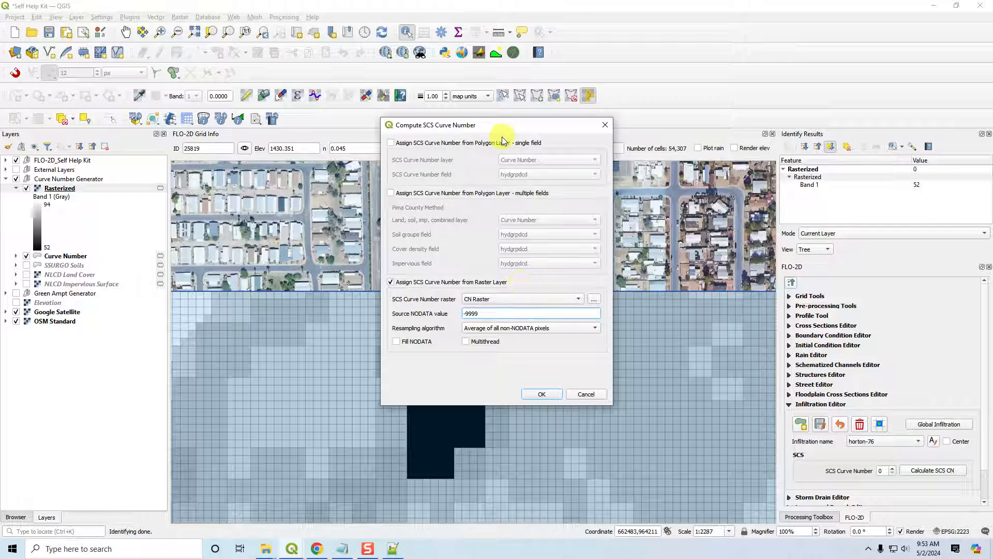
{"action": "left_click", "coordinate": [584, 394]}
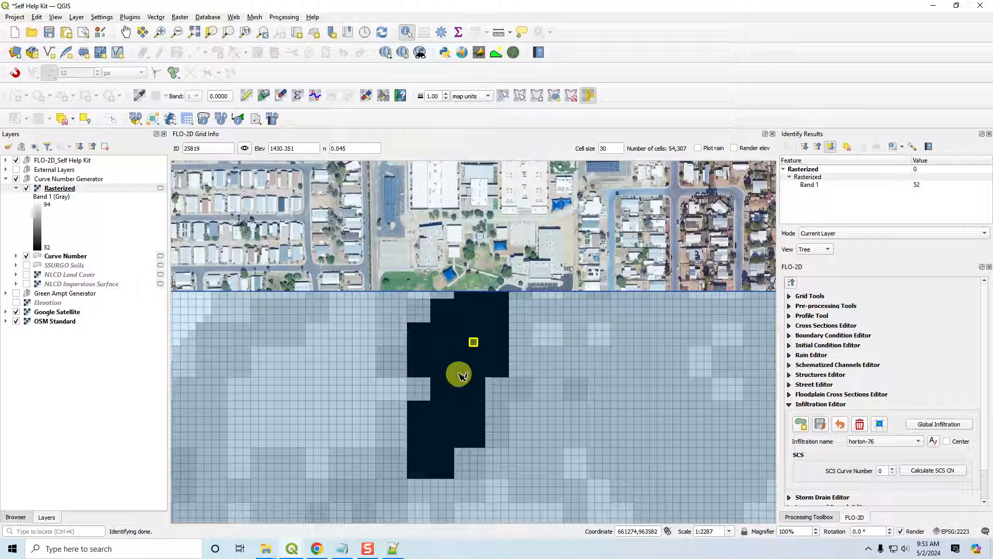
- With the Rasterized layer's legend collapsed, frame the whole FLO-2D grid in the map and close the identify results
{"action": "left_click", "coordinate": [16, 189]}
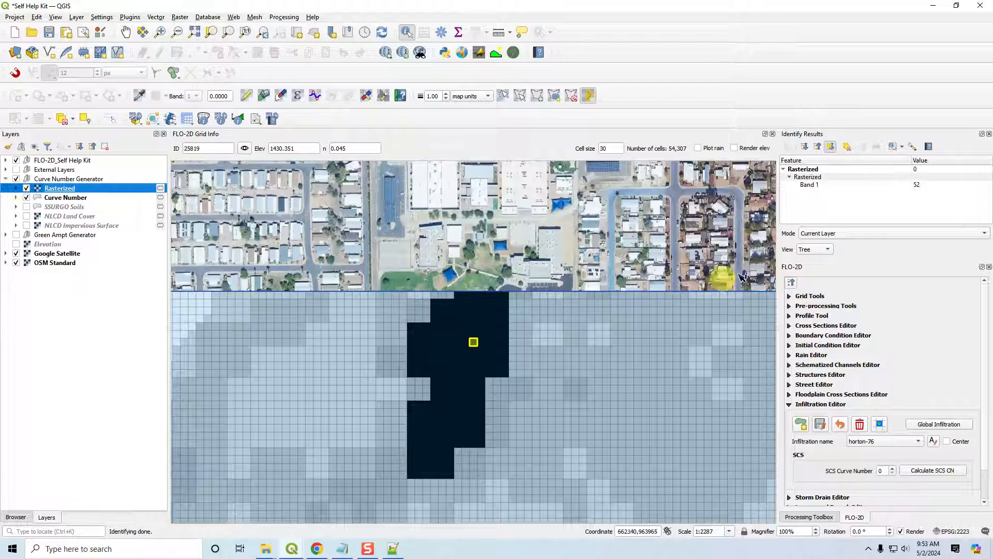
{"action": "scroll", "coordinate": [616, 357], "scroll_direction": "down", "scroll_amount": 5}
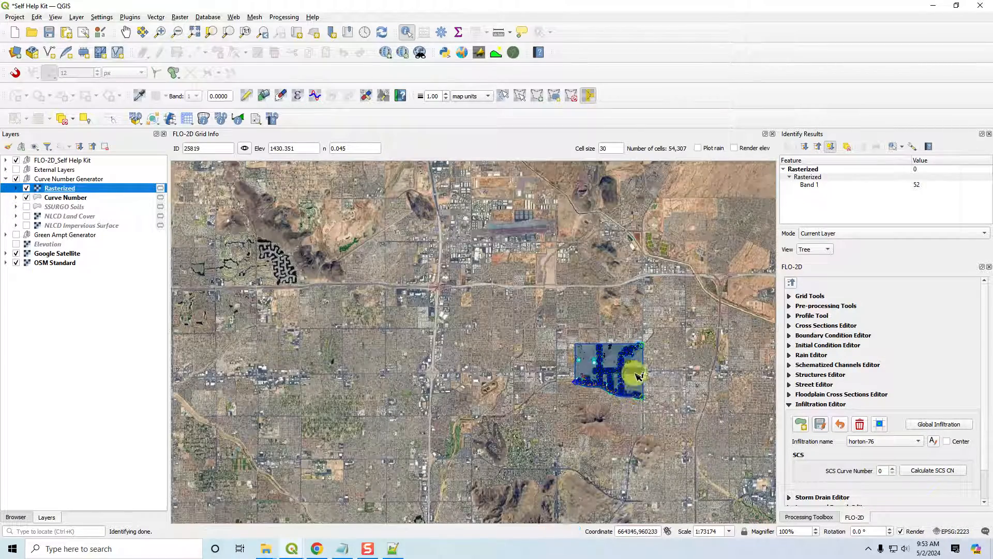
{"action": "scroll", "coordinate": [638, 376], "scroll_direction": "up", "scroll_amount": 1}
{"action": "left_click_drag", "start_coordinate": [637, 380], "coordinate": [529, 344]}
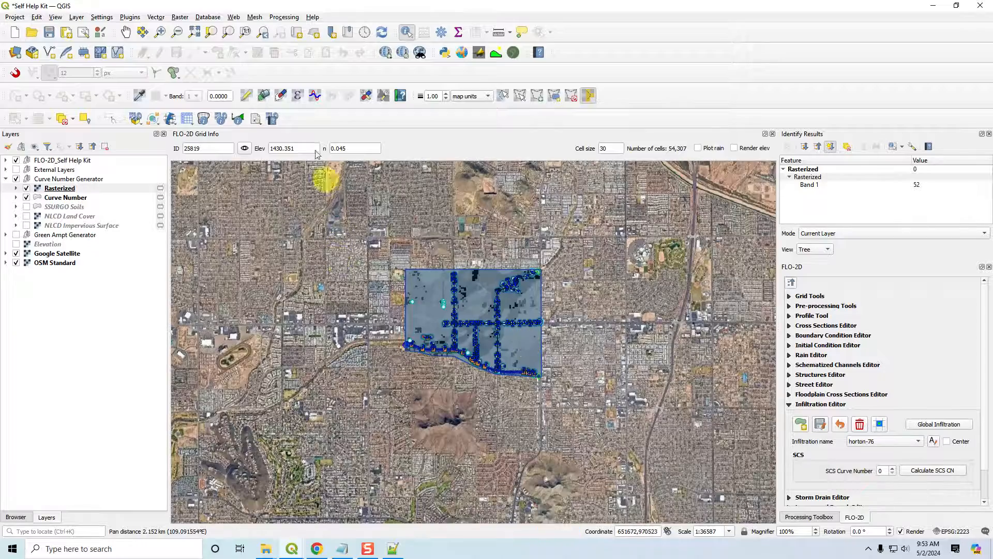
{"action": "left_click", "coordinate": [160, 32]}
{"action": "left_click_drag", "start_coordinate": [391, 249], "coordinate": [561, 406]}
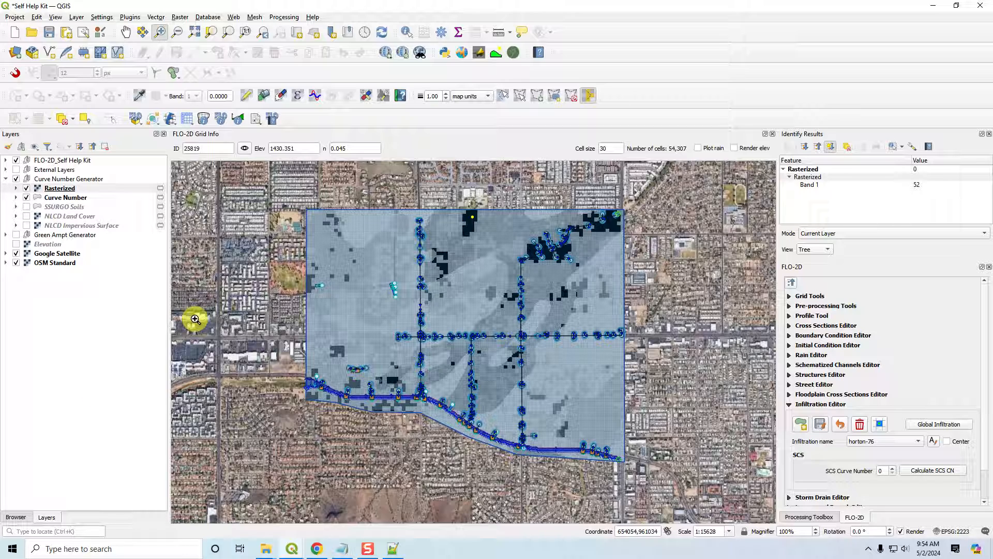
{"action": "left_click", "coordinate": [990, 133]}
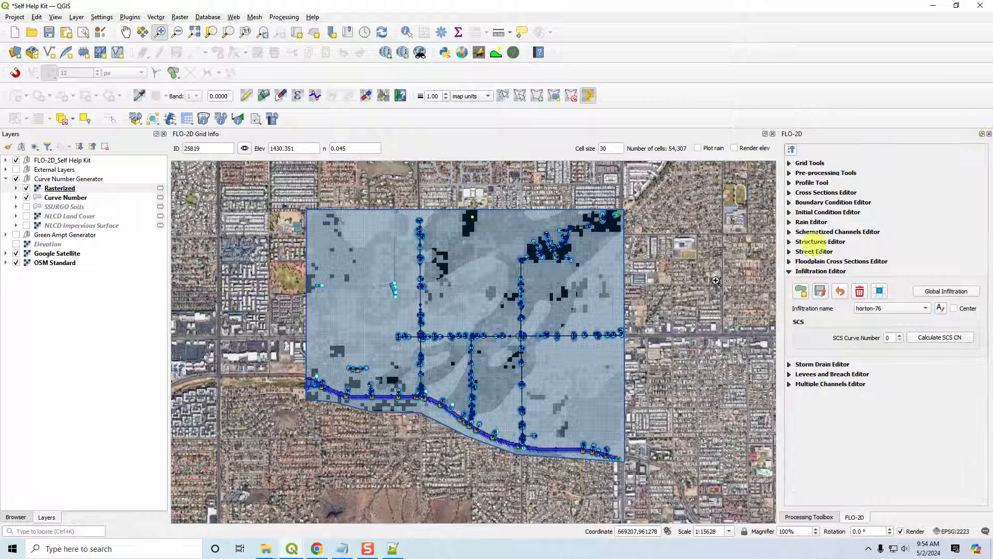